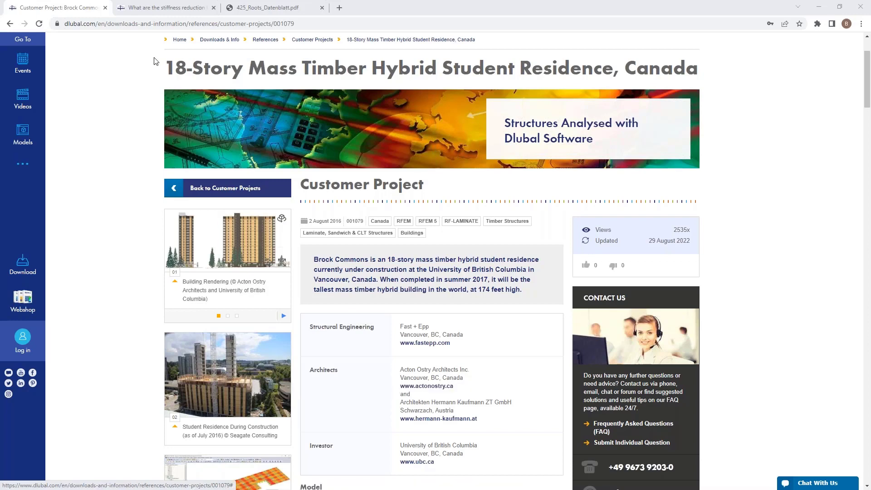
Step: Examine the FAQ on stiffness reduction factors k33 and k88 and the project page of the Roots timber tower datasheet
click(159, 8)
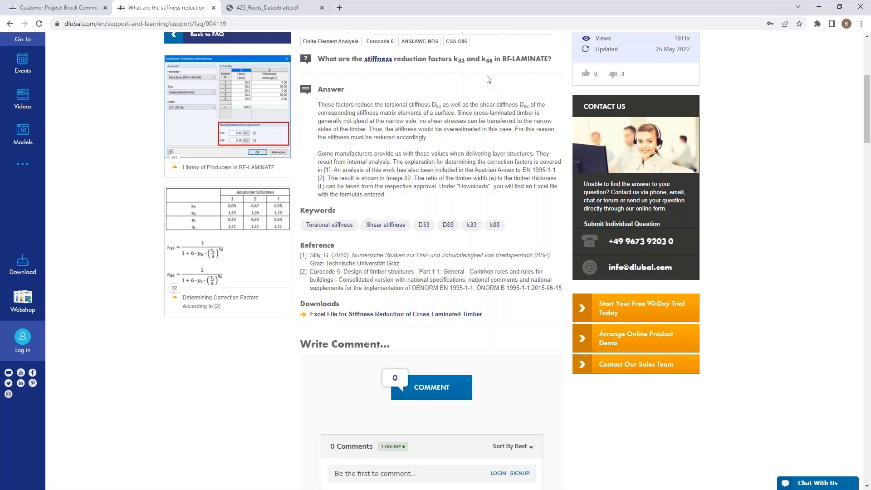
scroll(270, 228, up, 1)
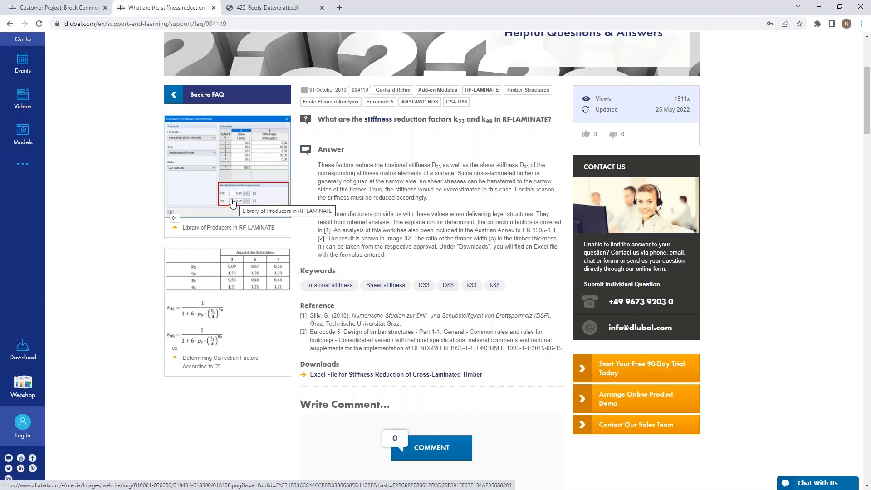
click(279, 9)
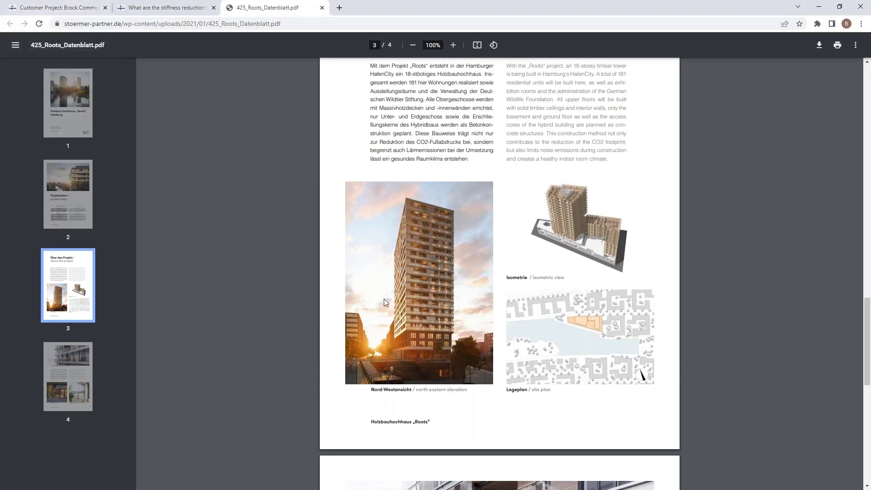
scroll(383, 298, up, 3)
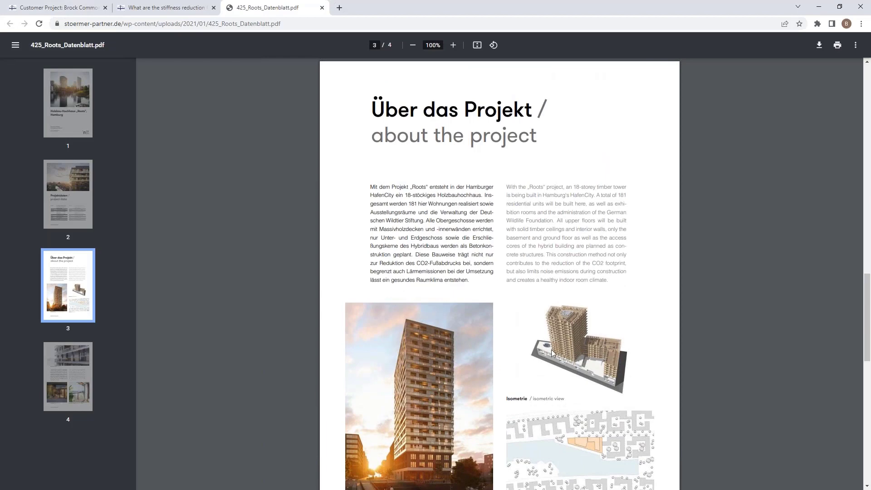
scroll(463, 402, down, 2)
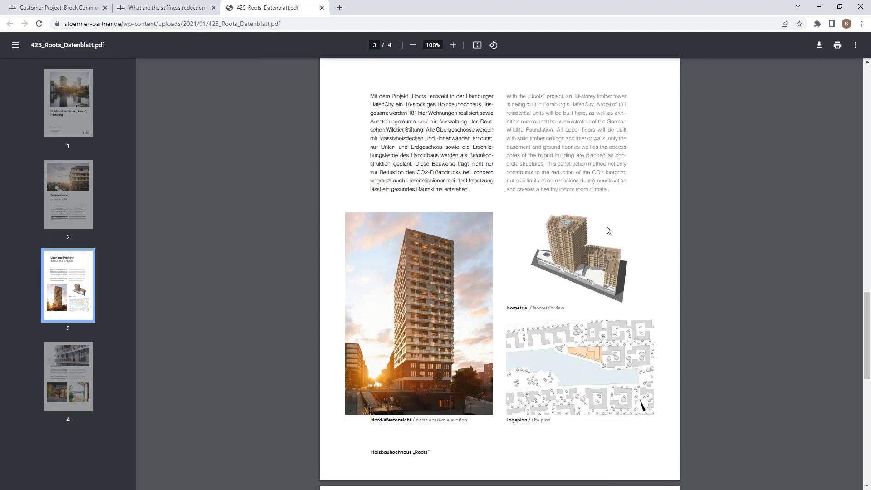
click(819, 7)
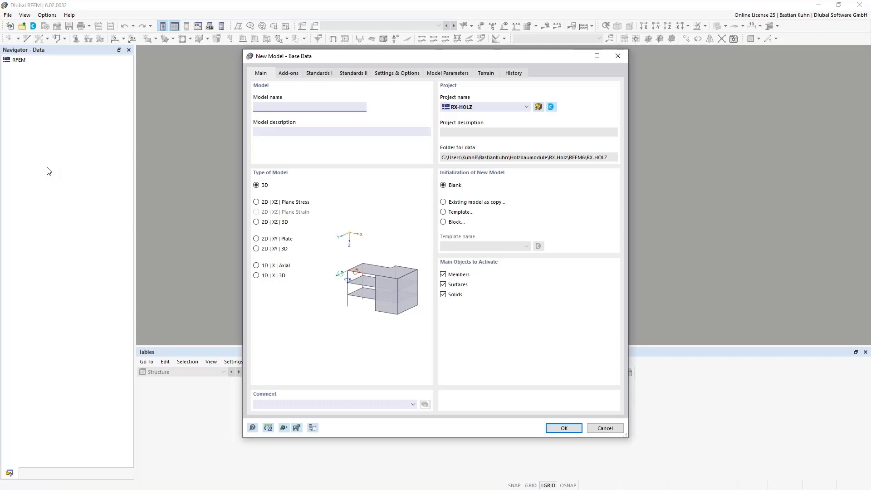
Step: Name the new model 2D, activate the Multilayer Surfaces add-on and deactivate the load wizards
text(2D)
click(290, 73)
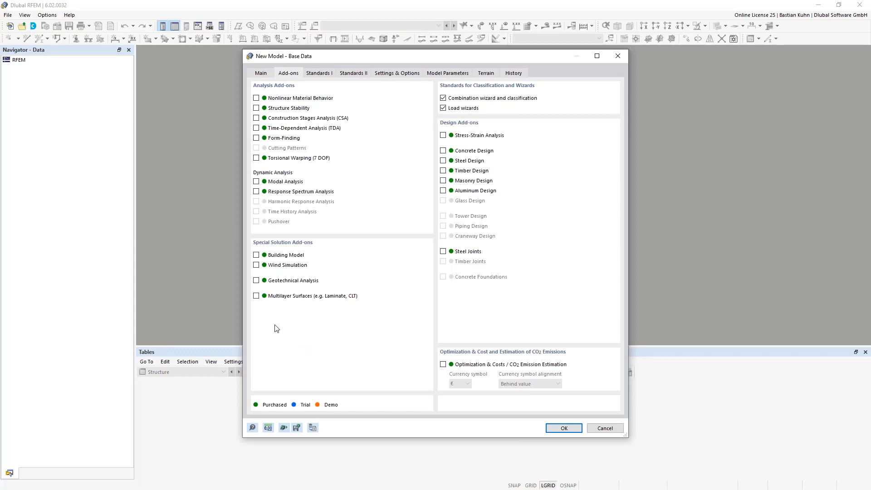
click(256, 296)
click(443, 108)
Step: Set the standard group for load case classification and combinations to EN 1990 | Timber
click(323, 73)
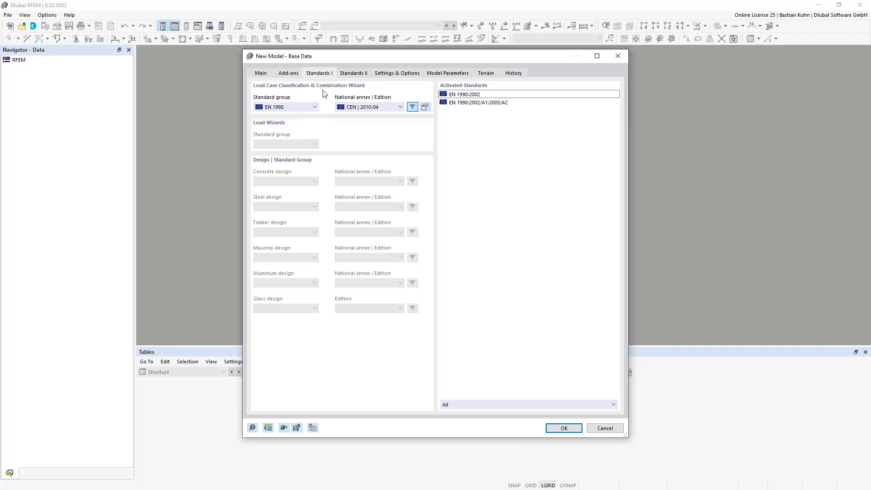
click(311, 108)
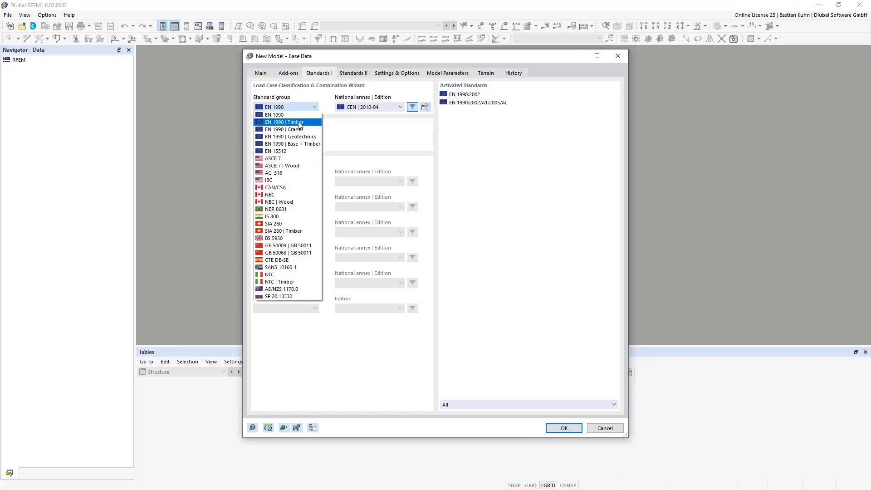
click(299, 123)
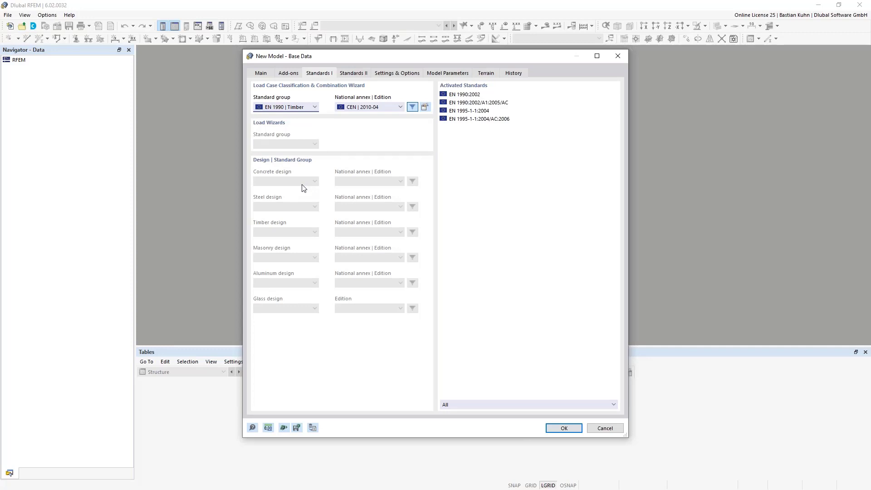
Step: Look through the available standard groups for load case classification while keeping the chosen timber standard
click(294, 110)
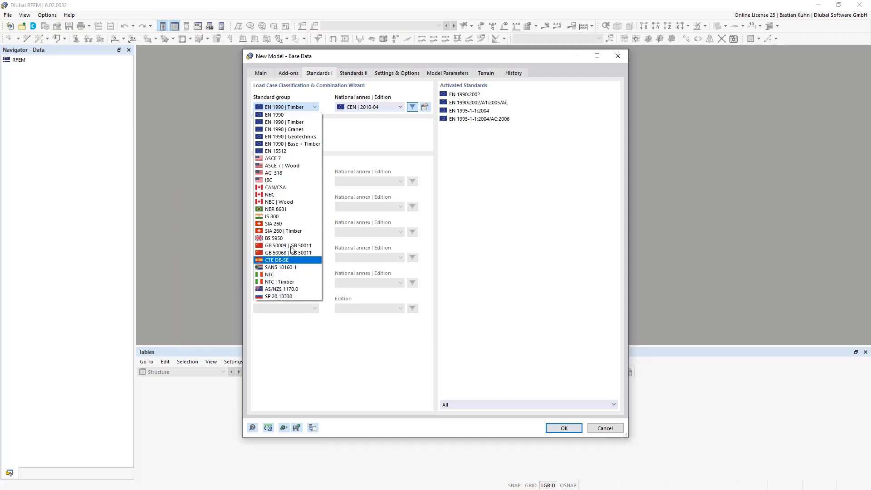
click(363, 140)
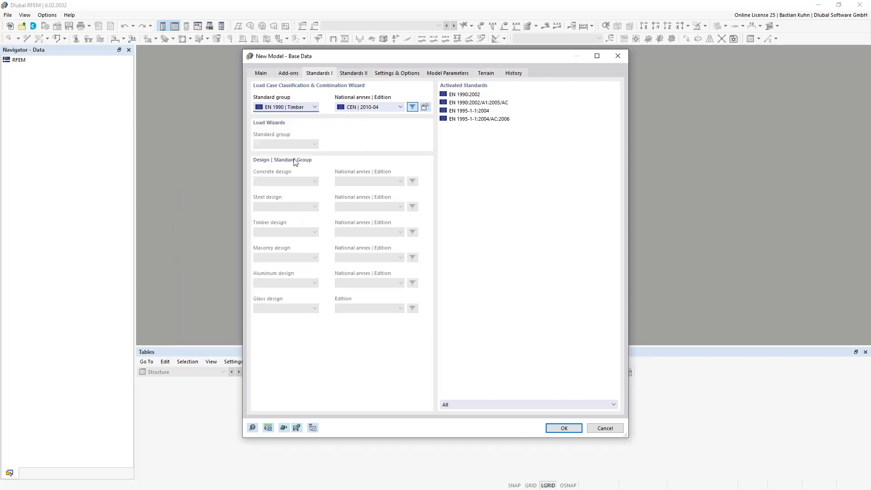
click(303, 108)
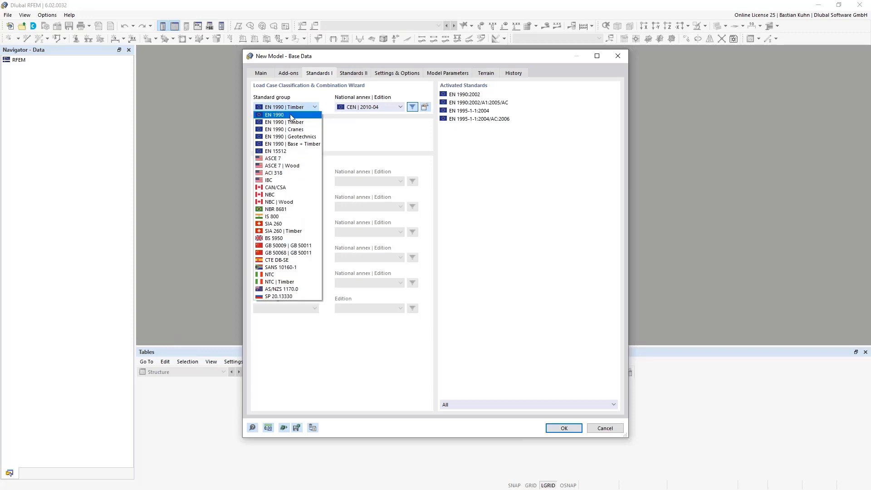
click(372, 131)
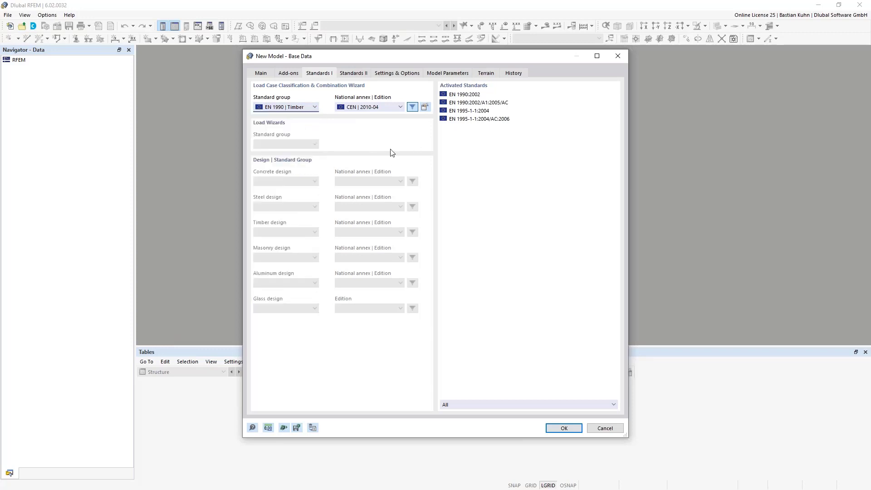
Step: Check the partial factors and deformation coefficient of EN 1990 | Timber, and create the model with these base data
click(425, 108)
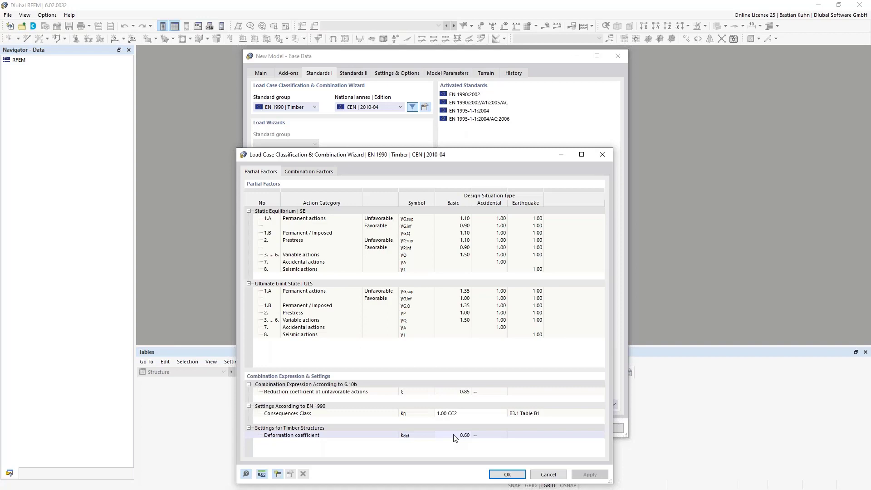
click(601, 154)
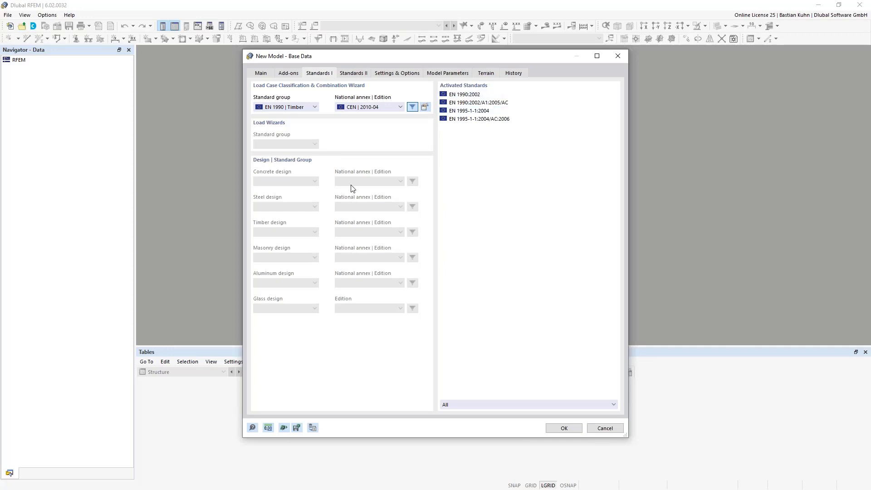
click(562, 428)
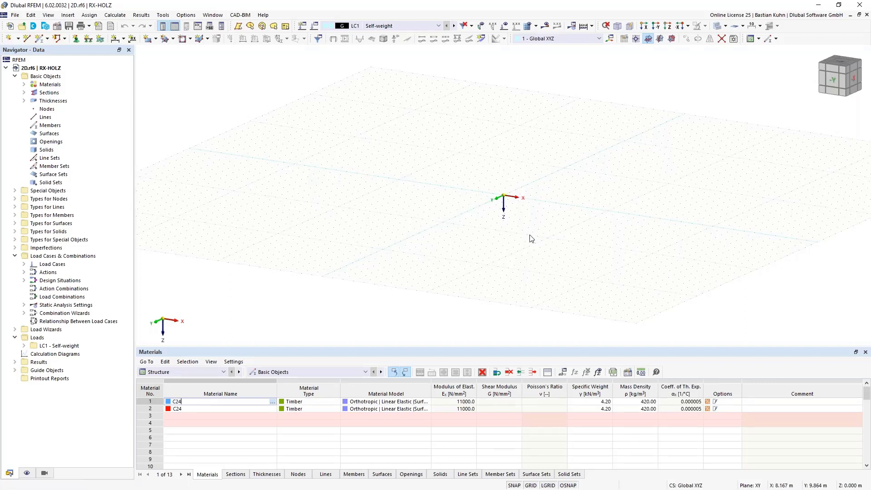
click(150, 39)
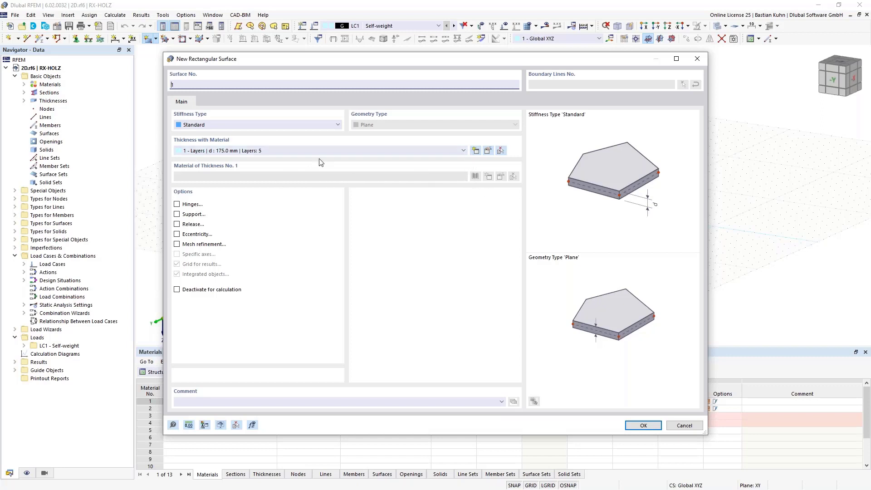
click(475, 151)
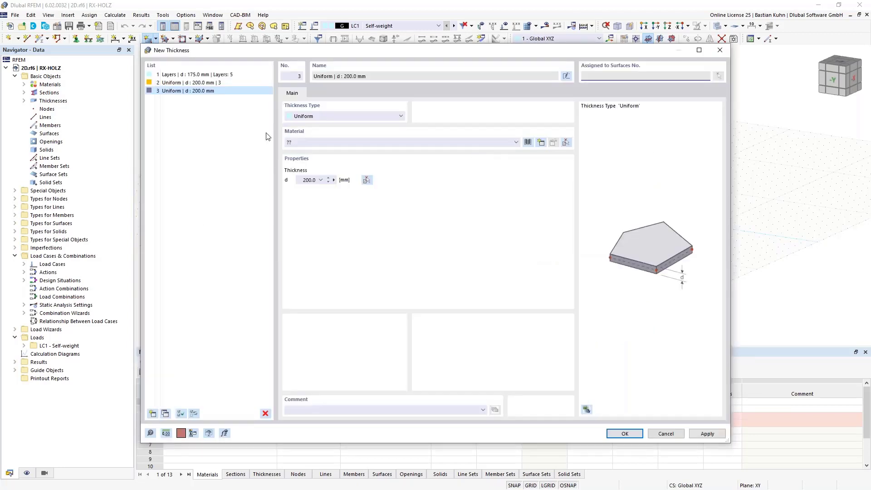
click(220, 76)
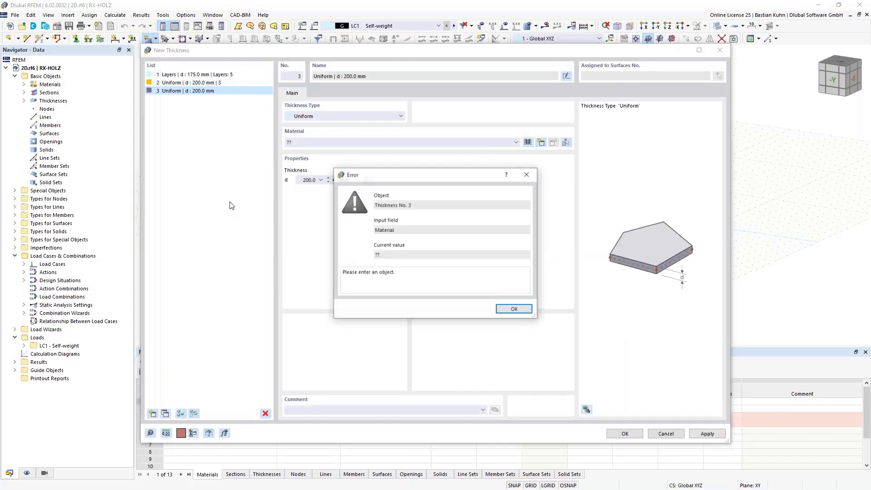
click(503, 311)
click(658, 436)
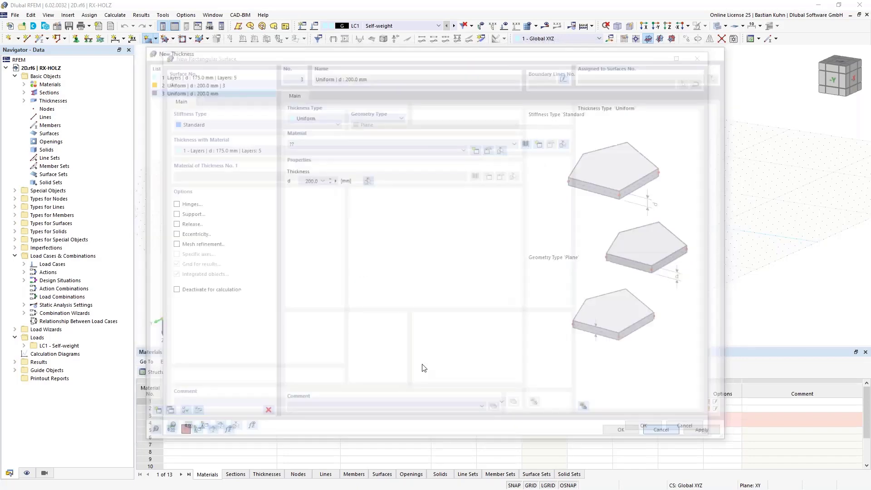
click(680, 425)
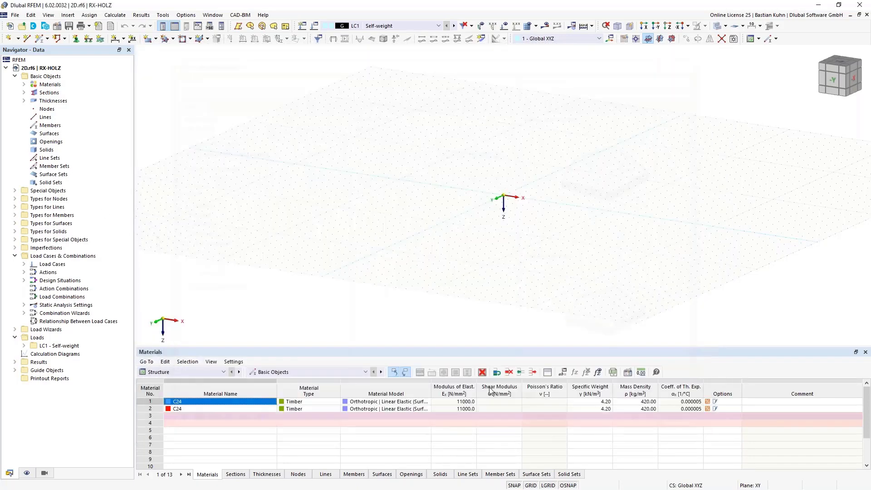
Step: Delete all unassigned thicknesses from the model
right_click(49, 101)
click(77, 151)
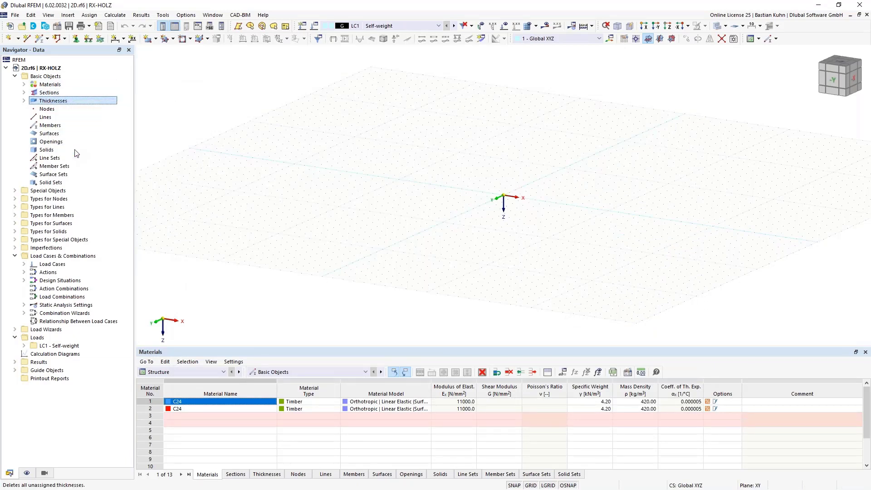
click(470, 288)
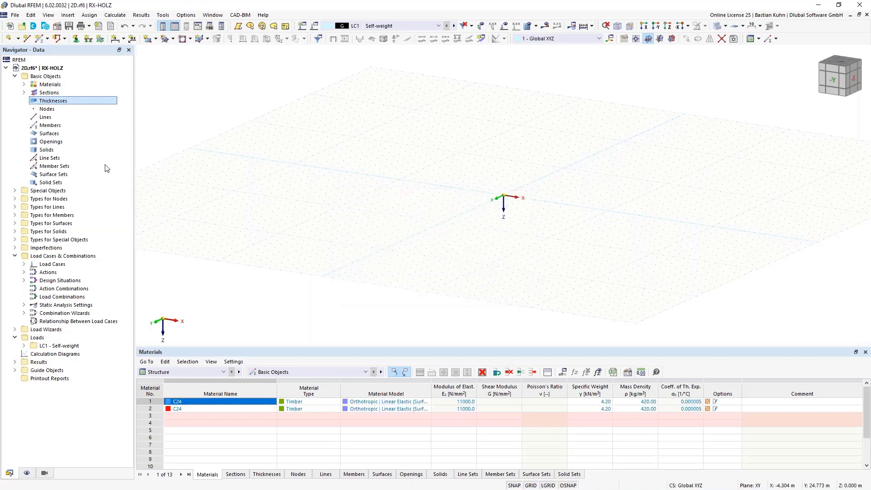
Step: Delete all unassigned sections from the model
click(46, 93)
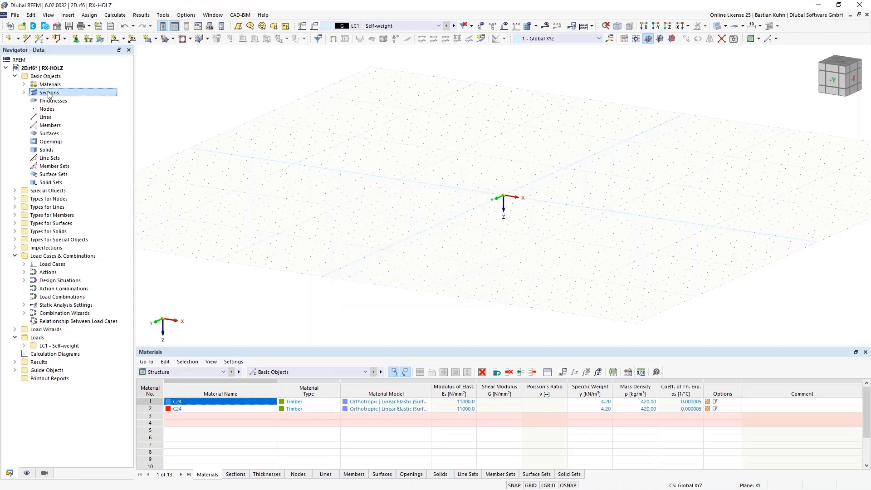
right_click(48, 94)
click(82, 142)
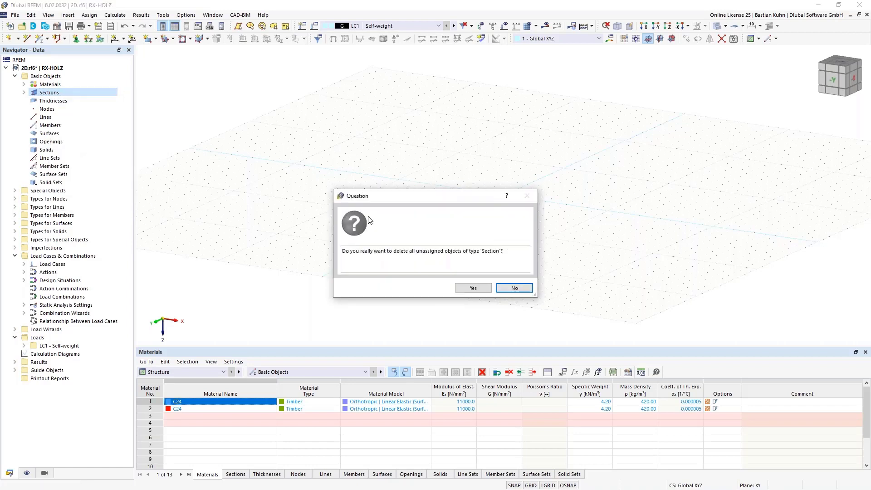
click(472, 288)
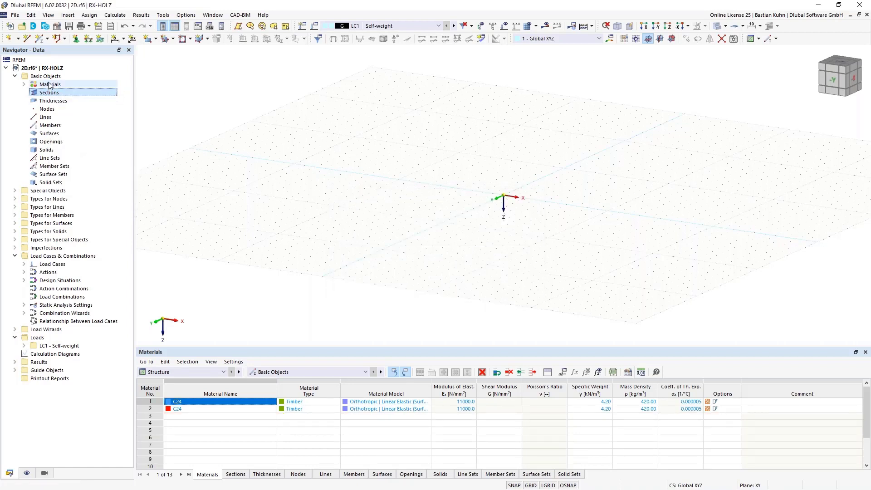
Step: Delete all unassigned materials from the model
right_click(49, 85)
click(83, 136)
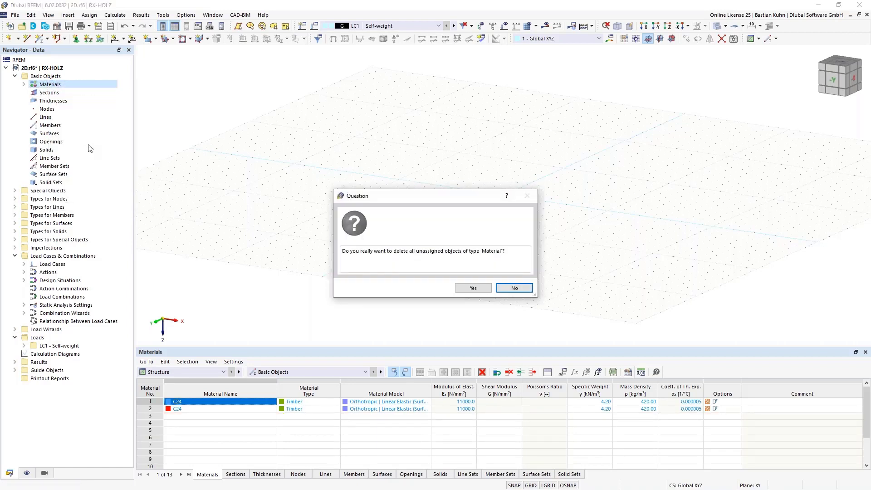
click(459, 288)
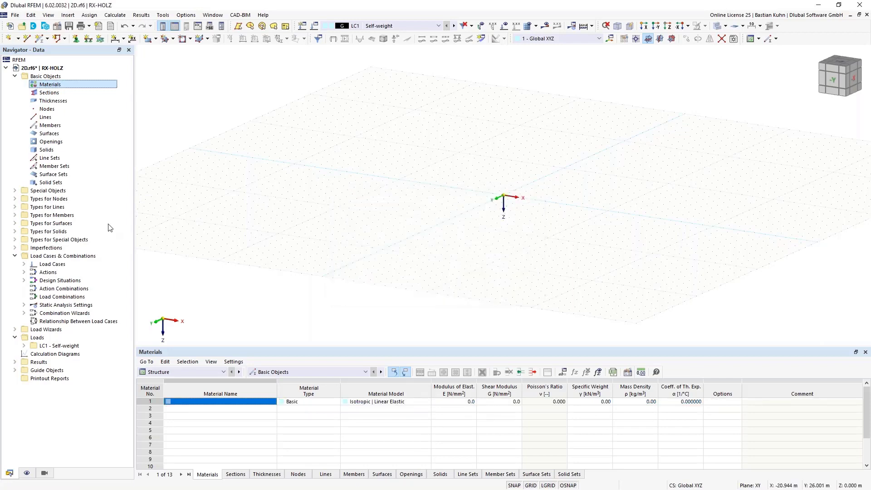
Step: Start a new rectangular surface with a new thickness of type Layers, and bring up its layer table
click(148, 38)
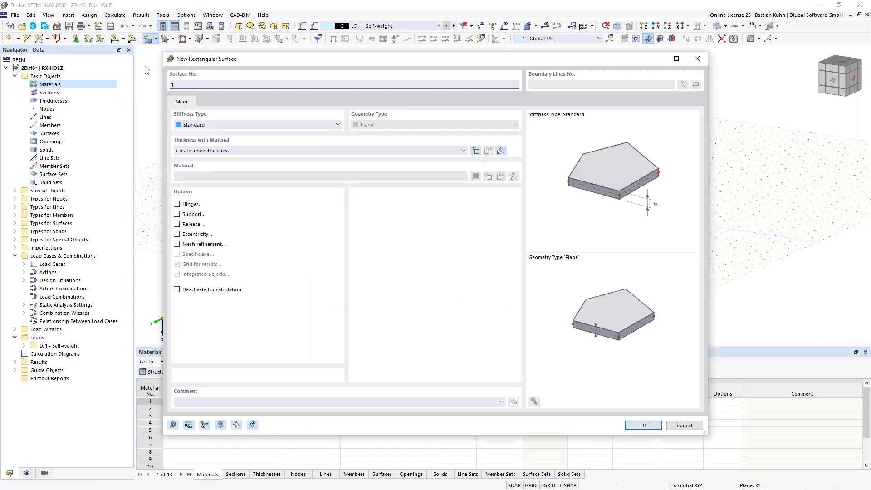
click(475, 150)
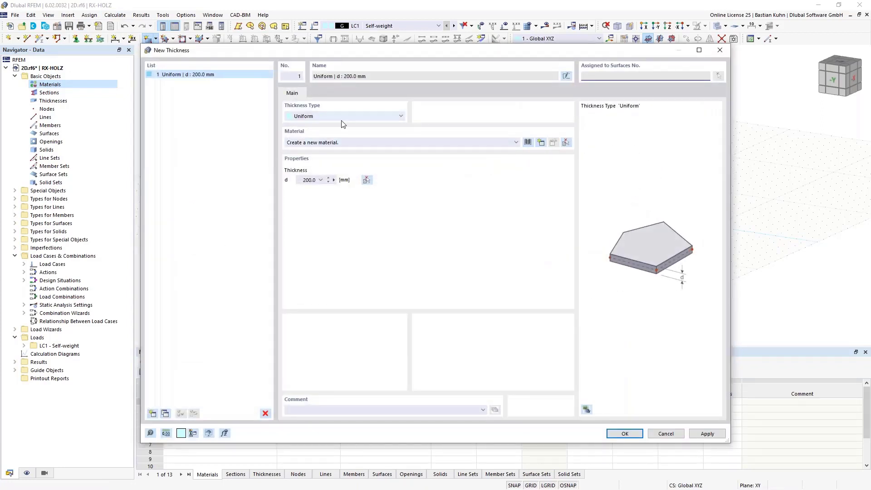
click(372, 116)
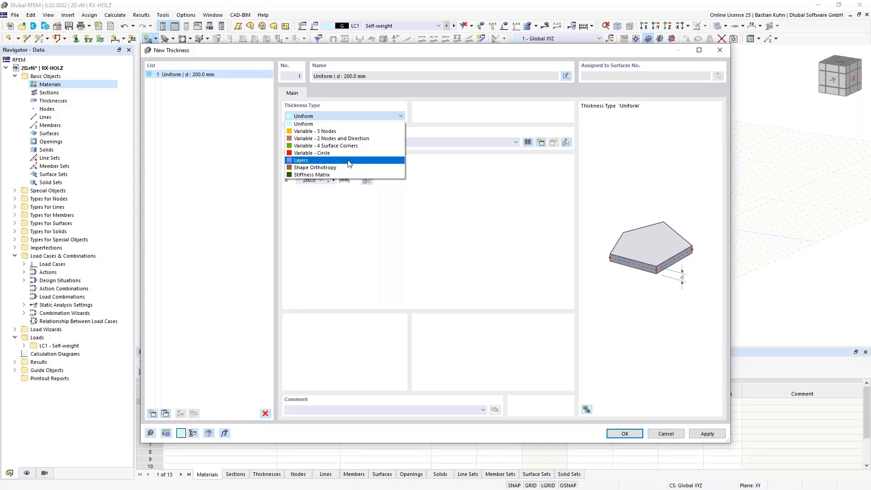
click(302, 161)
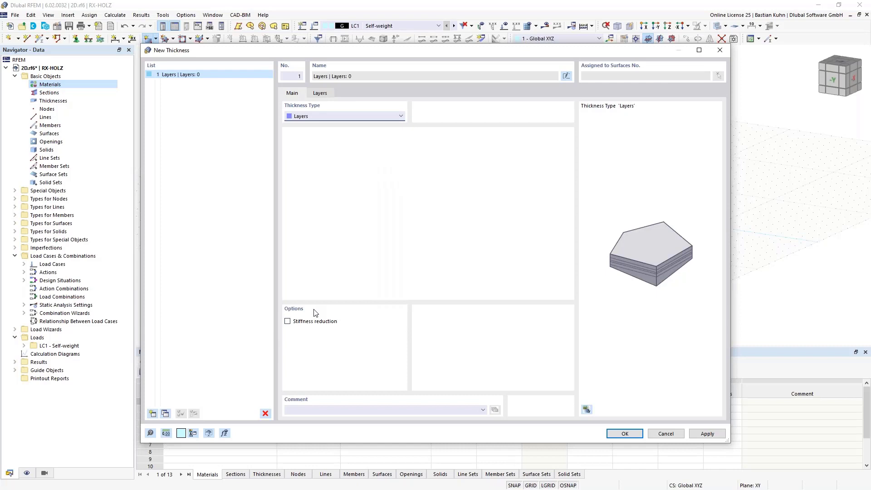
click(325, 95)
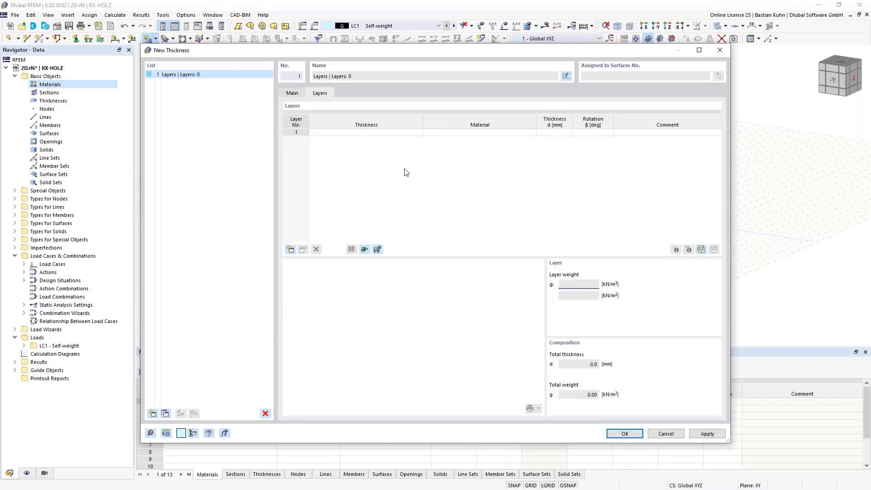
Step: Add the first layer to the thickness, with its thickness defined Directly
click(391, 133)
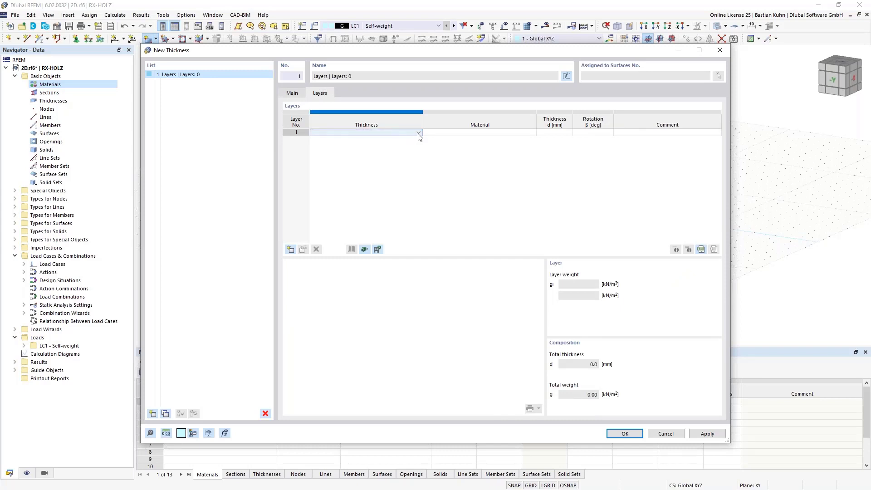
click(418, 132)
click(411, 139)
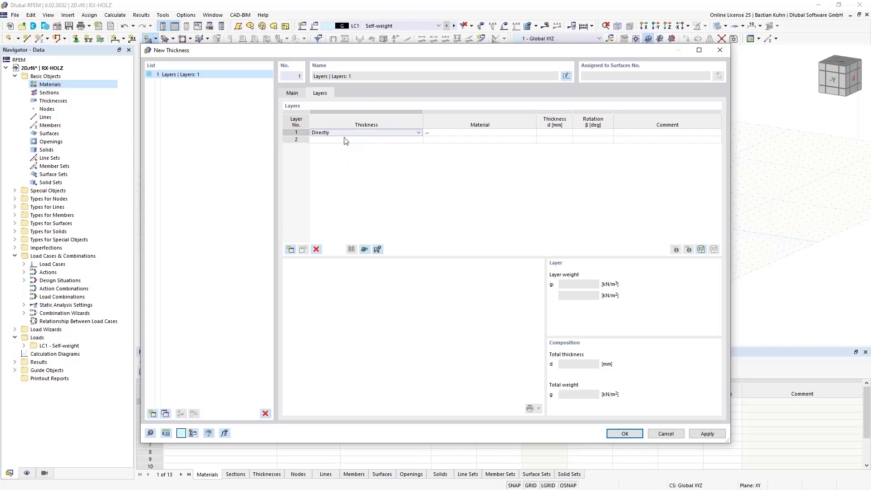
Step: Create a new material for layer 1 with the Orthotropic | Linear Elastic (Surfaces) material model
click(445, 133)
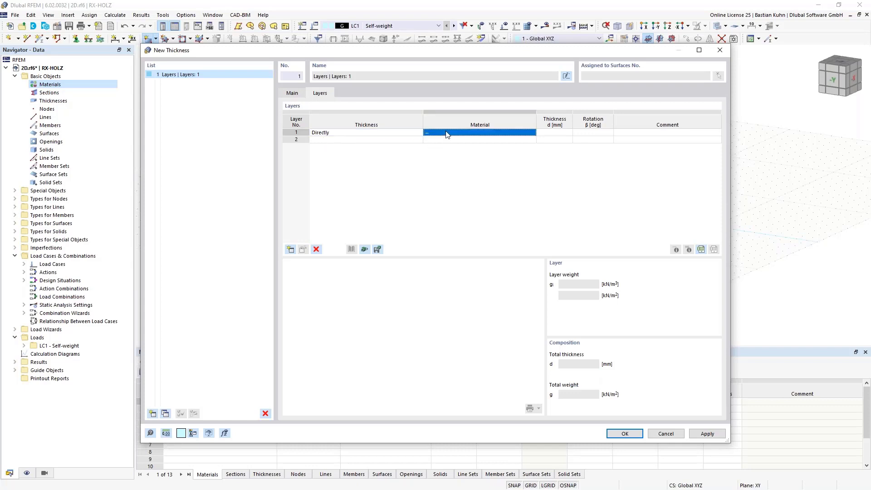
click(518, 133)
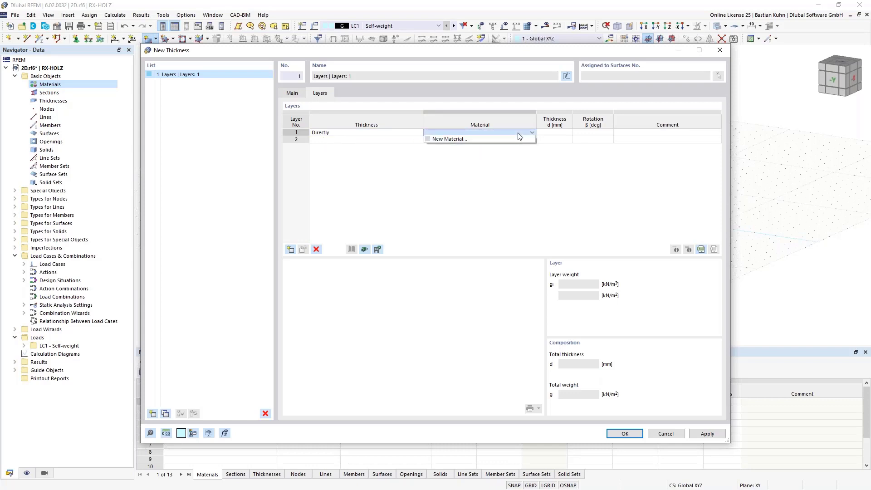
click(501, 140)
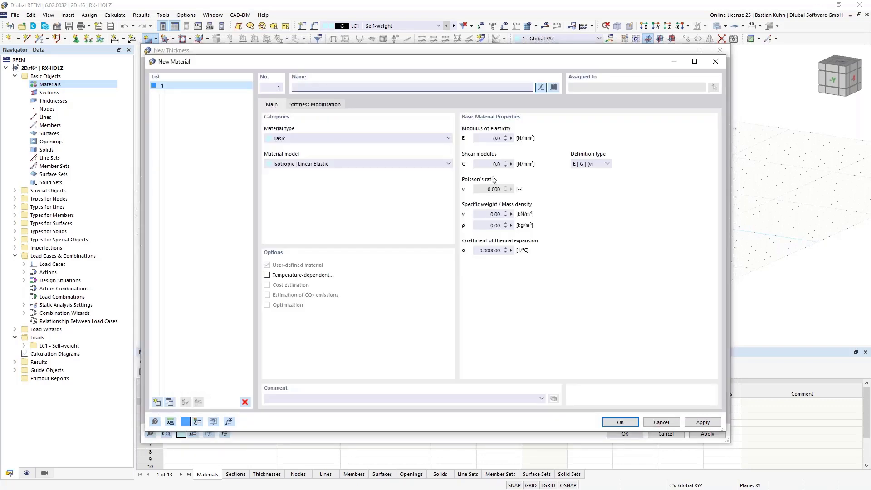
click(419, 164)
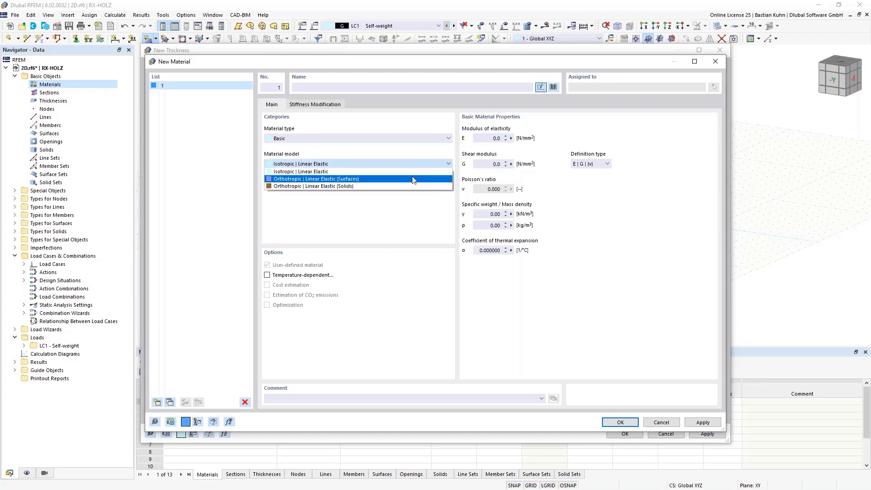
click(413, 179)
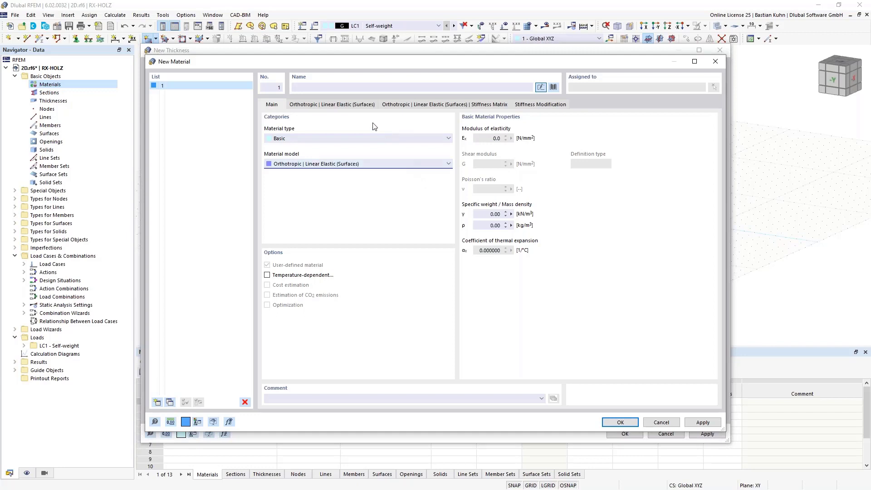
click(352, 105)
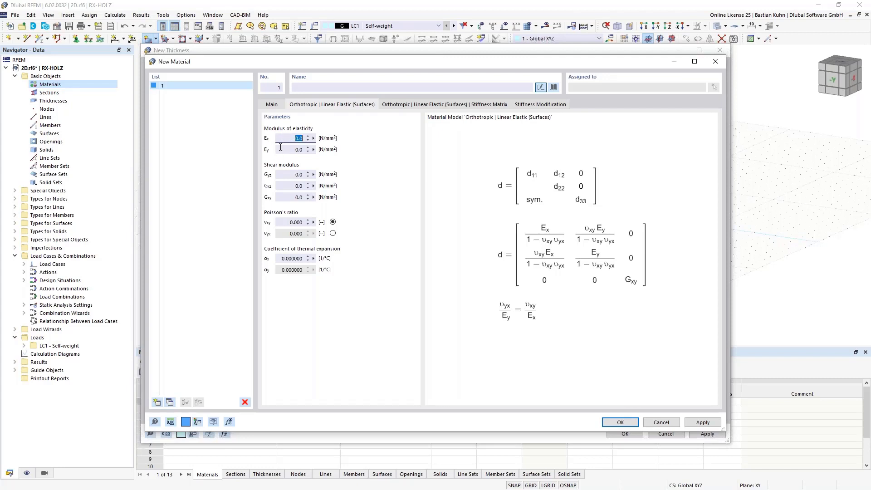
click(272, 104)
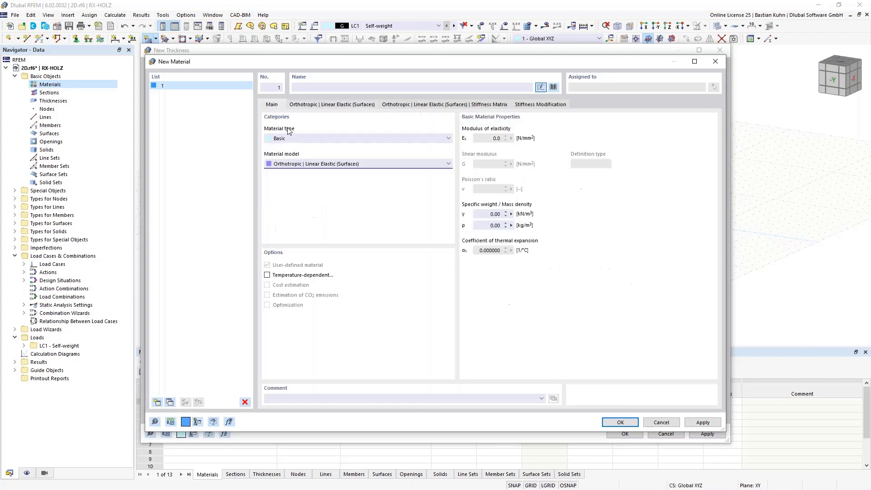
Step: Load the Binderholz cross laminated timber BBS 125 from the material library and review its strengths and moduli
click(553, 86)
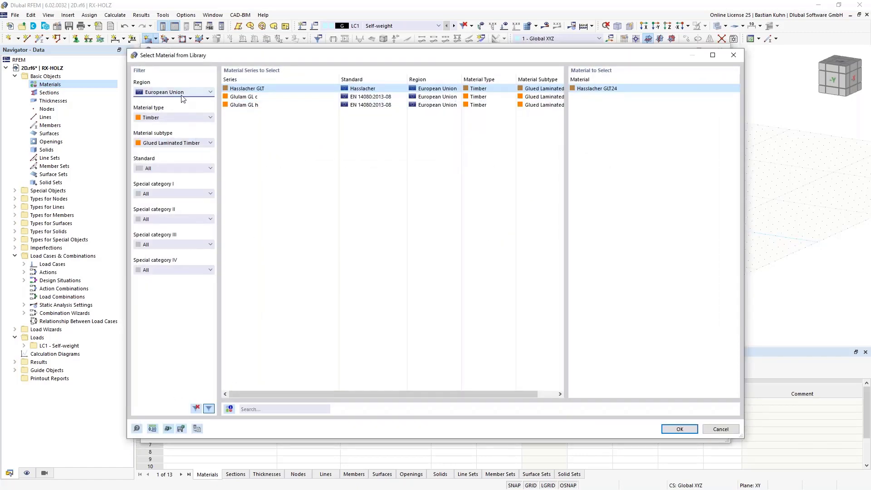
click(169, 94)
click(170, 93)
click(181, 143)
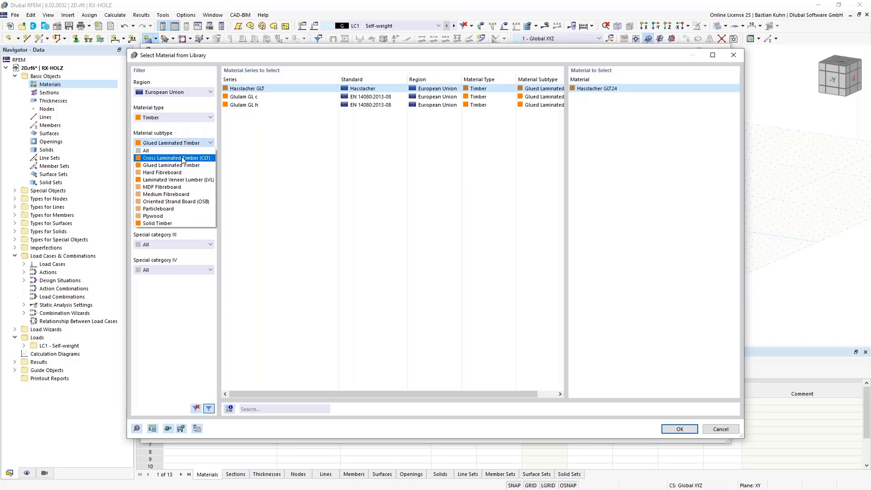
click(183, 158)
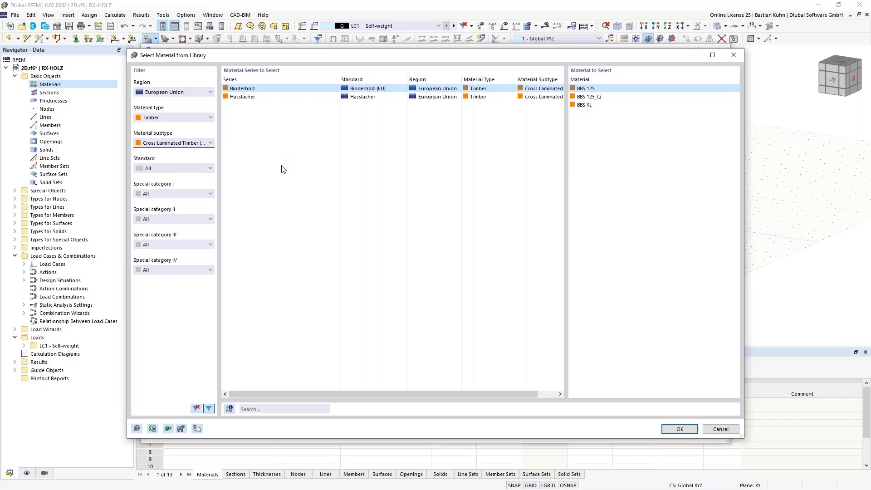
click(674, 428)
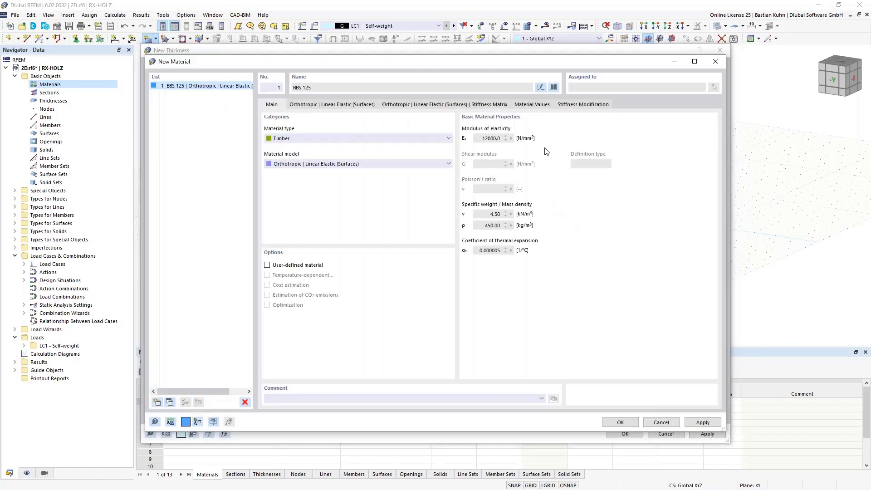
click(534, 105)
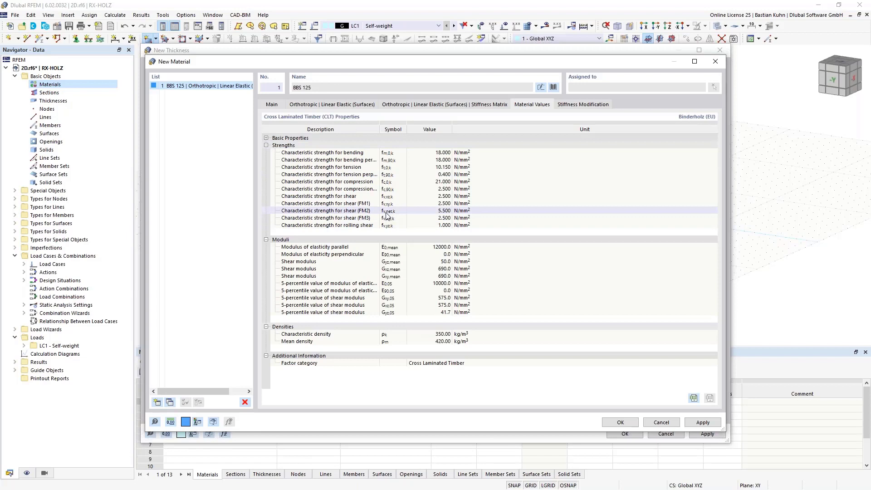
drag(386, 204, 390, 227)
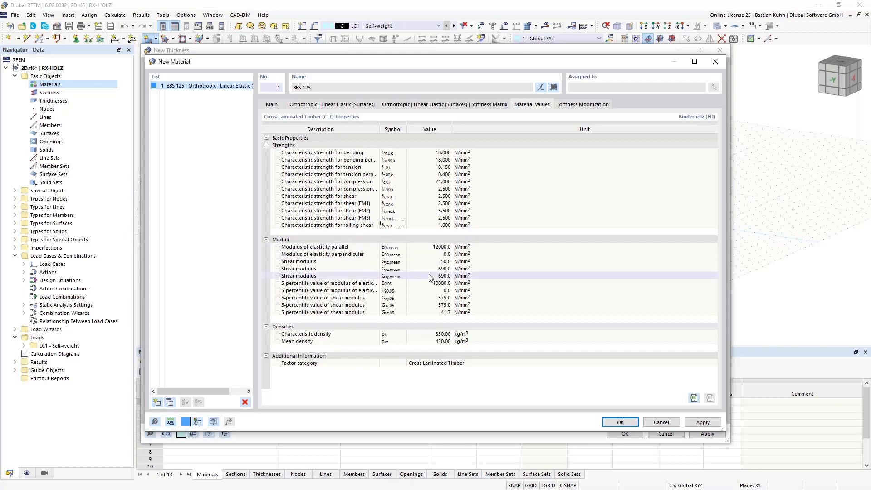
Step: Choose solid timber C24 from the Softwood C series in the material library as the layer's material
click(552, 86)
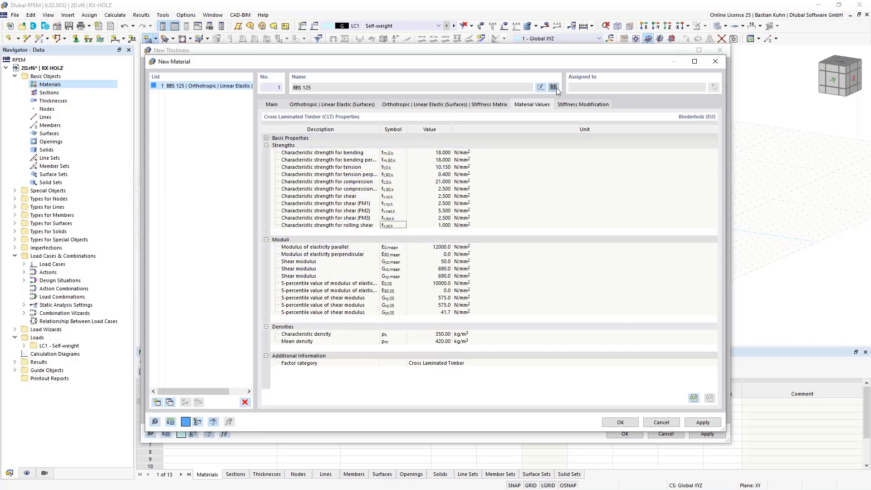
click(179, 144)
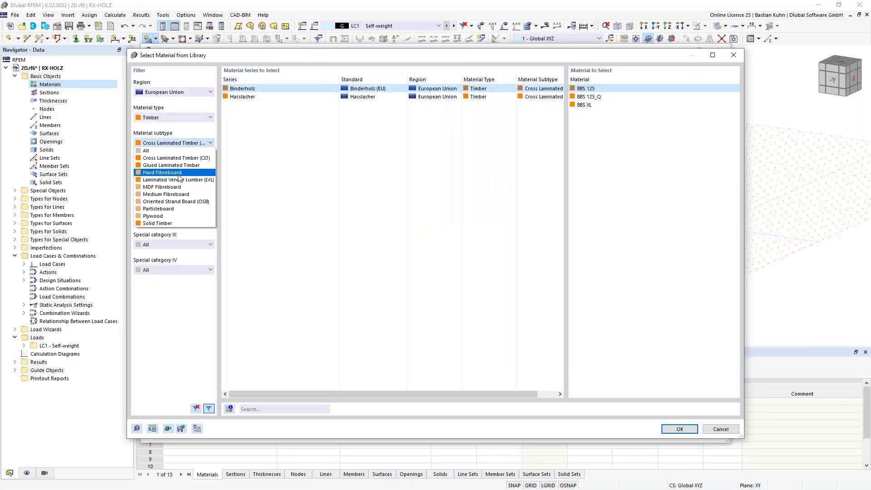
click(176, 224)
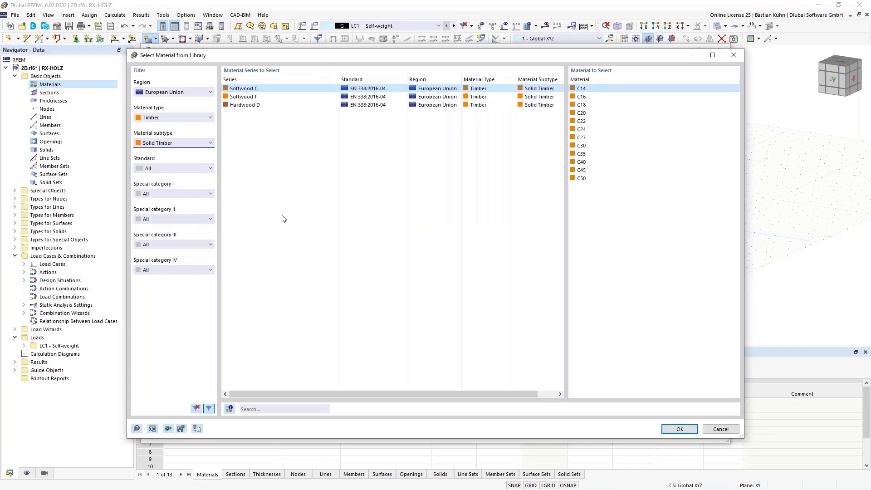
click(585, 129)
click(679, 430)
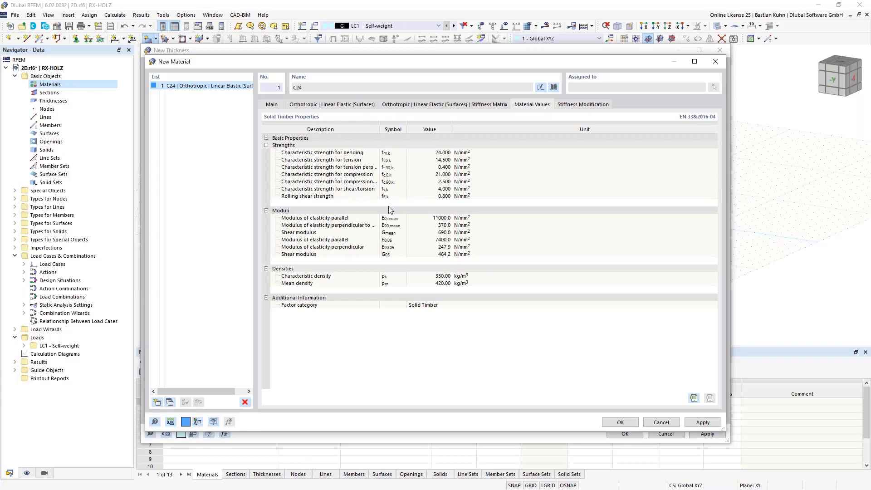
Step: Make the C24 material user-defined, set its modulus of elasticity Ey to 0.1 N/mm², and accept the material
click(272, 106)
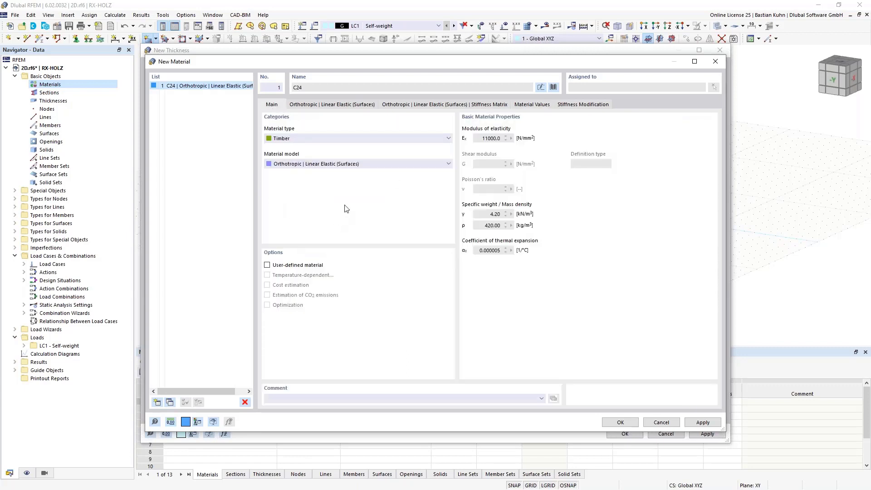
click(267, 265)
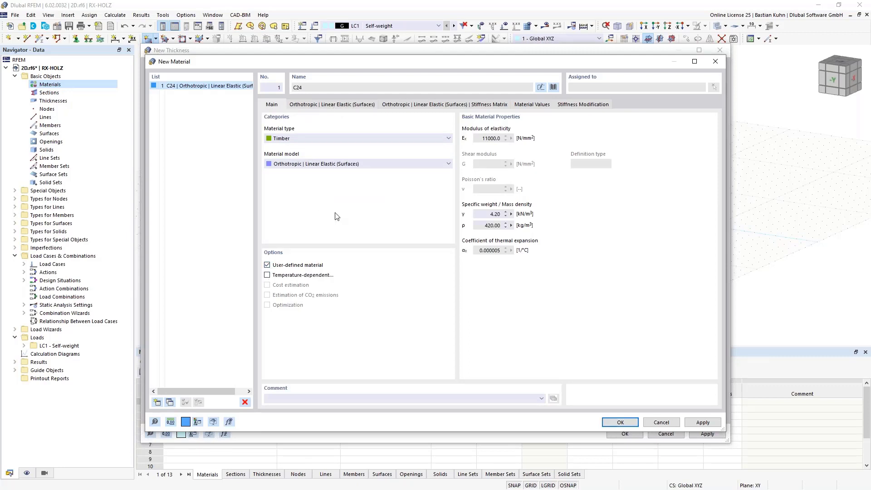
click(323, 105)
click(284, 150)
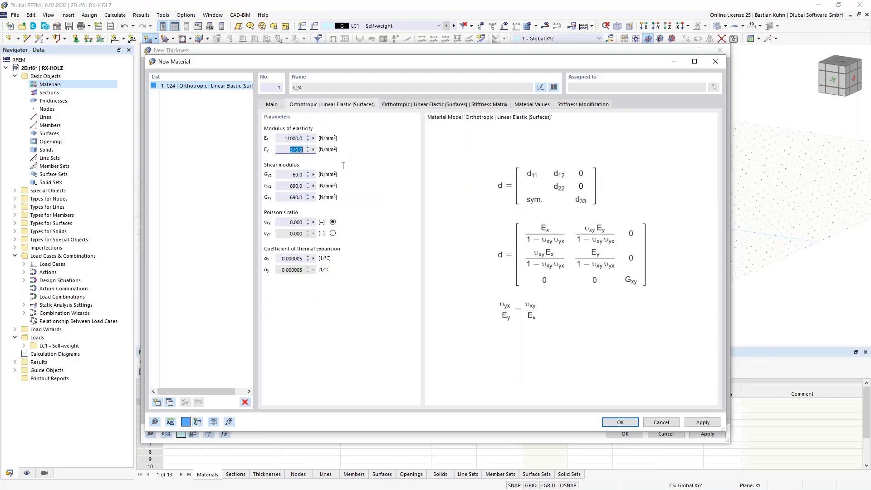
text(0,1)
click(291, 175)
click(618, 422)
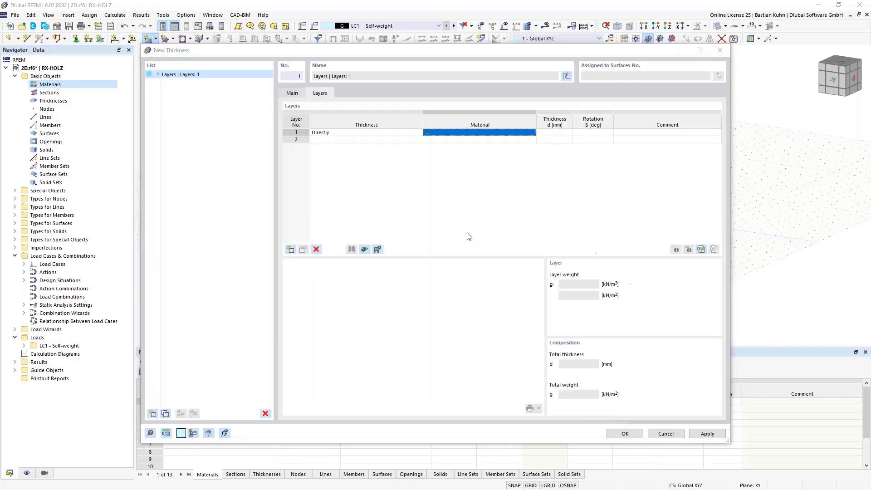
Step: Set layer 1's thickness to 35 mm and its rotation to 0°
click(547, 133)
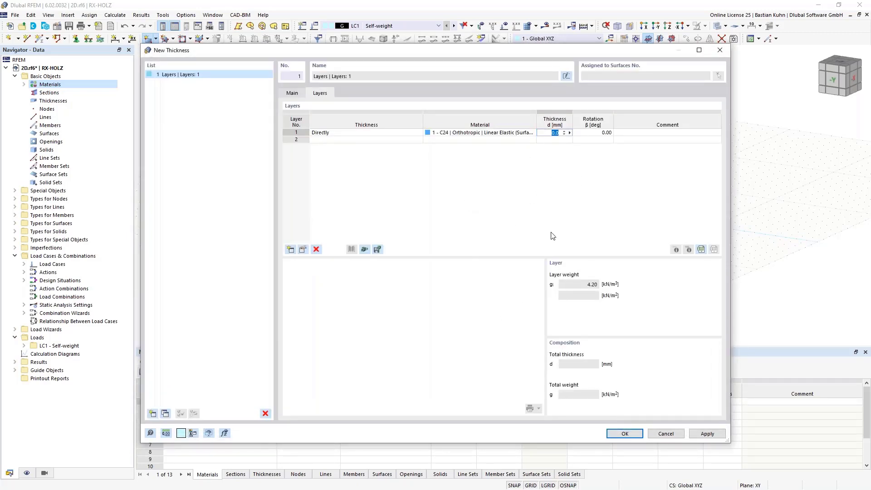
text(35)
key(Tab)
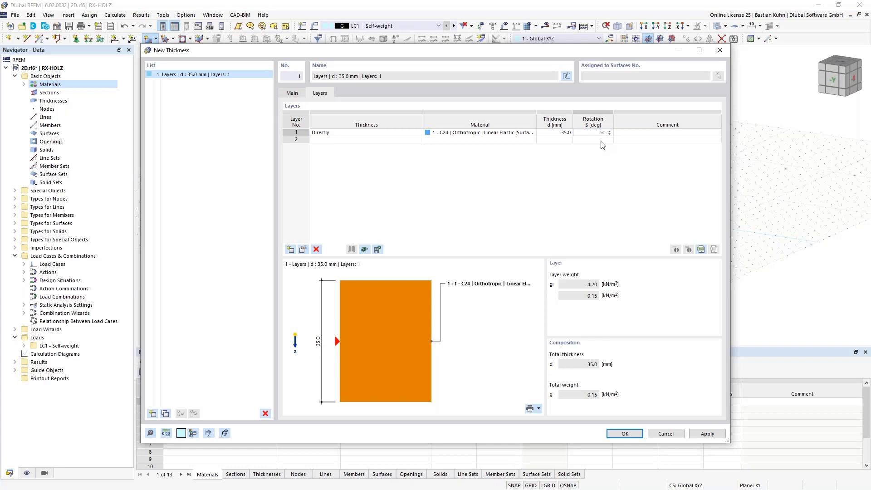
click(601, 132)
click(597, 140)
Step: Add layers 2 to 5 to the composition, each with its thickness defined Directly
click(378, 141)
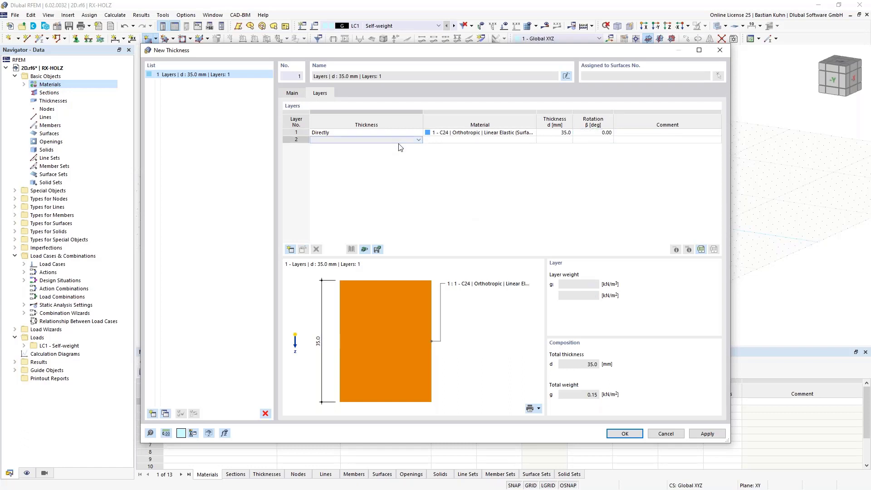
key(Return)
key(Return)
key(Return)
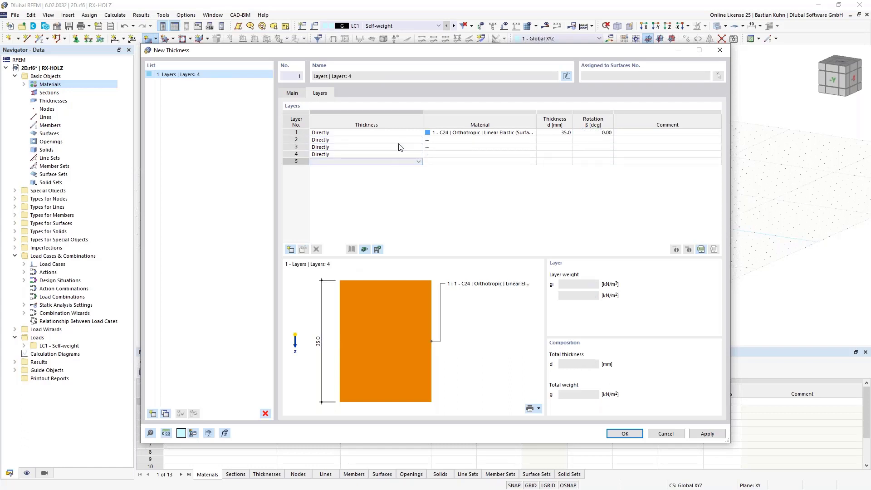
key(Return)
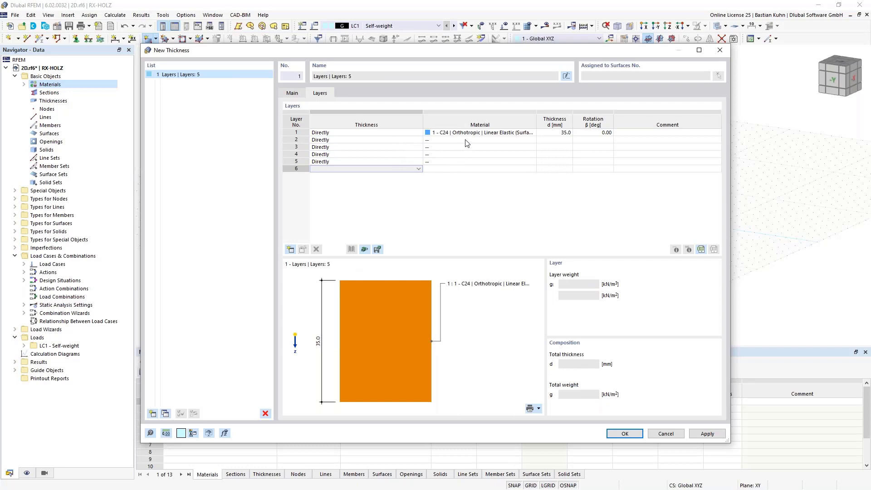
Step: Create a new material for layer 2 with the Orthotropic | Linear Elastic (Surfaces) model, using C24 from the Softwood C series in the library
click(465, 140)
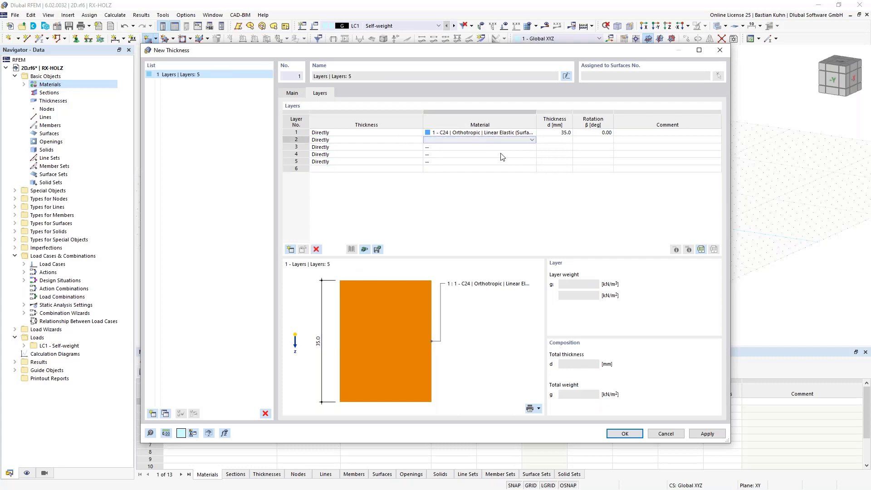
click(532, 140)
click(529, 151)
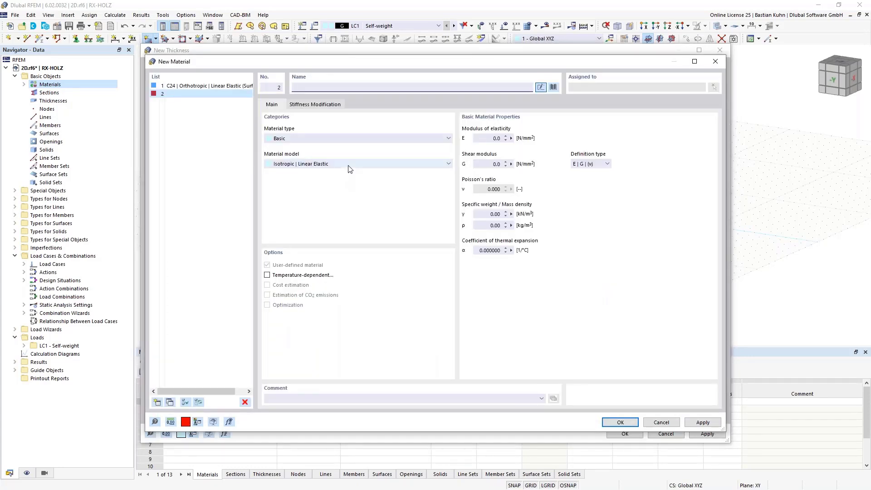
click(350, 169)
click(348, 182)
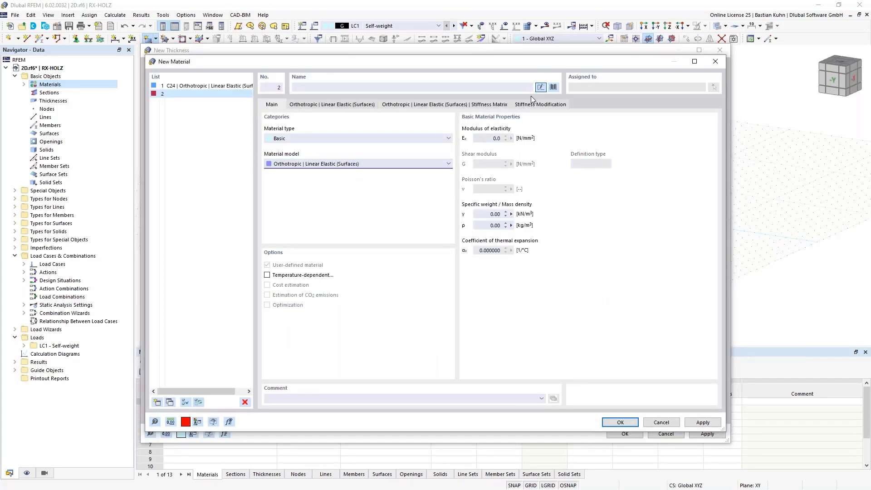
click(552, 88)
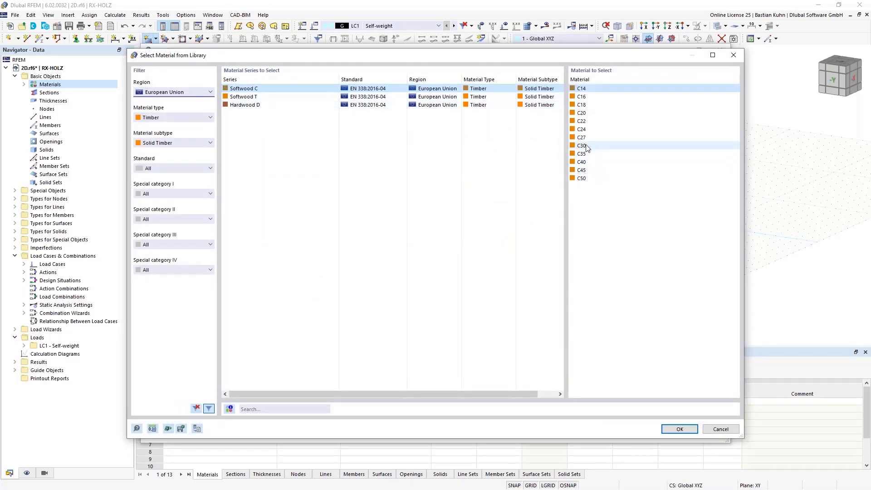
click(581, 130)
click(670, 429)
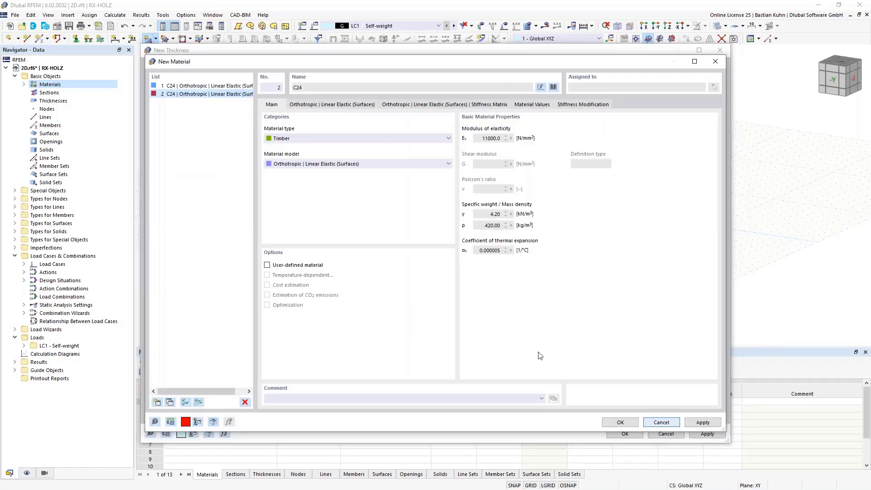
Step: Make the second C24 material user-defined, set its modulus of elasticity Ey to 0.1 N/mm², and accept it for layer 2
click(267, 265)
click(325, 104)
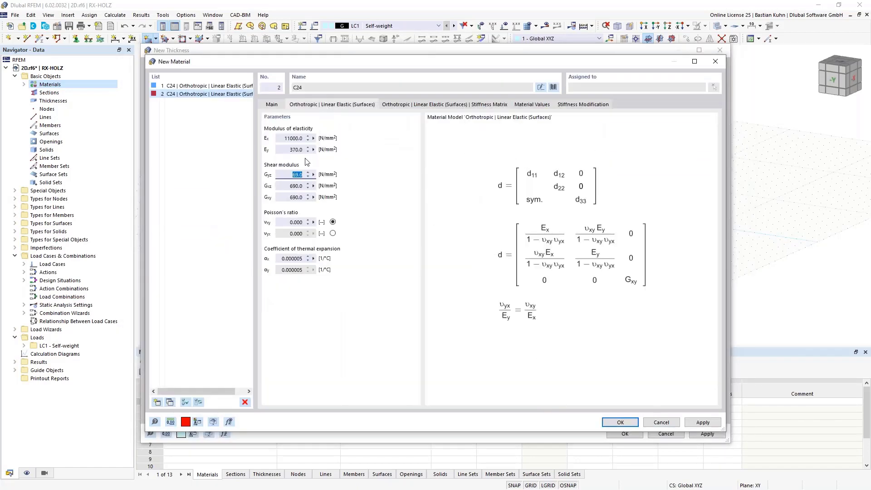
click(289, 149)
text(0,1)
click(619, 421)
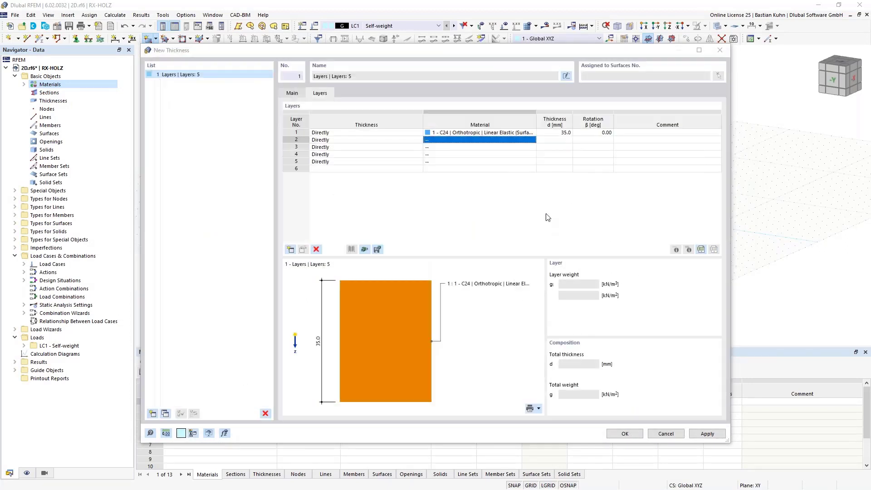
Step: Set the thickness of layers 2 to 5 to 35 mm each
click(554, 140)
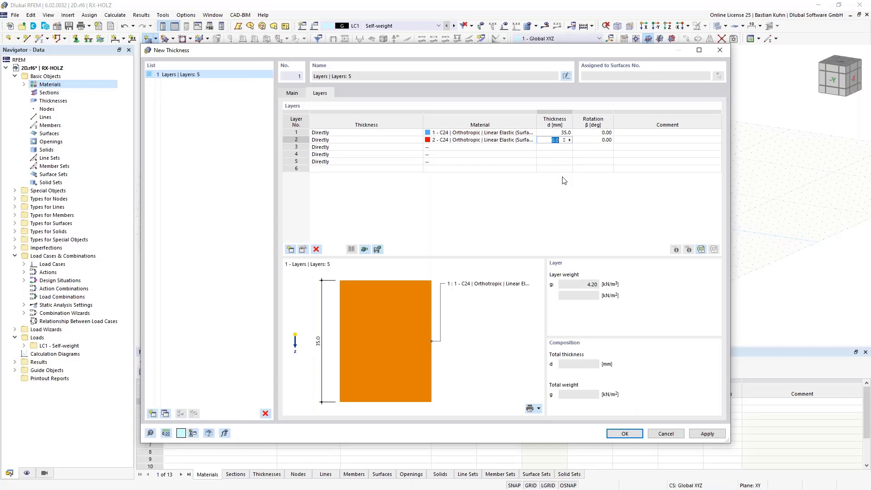
text(35)
key(Return)
text(35)
key(Return)
text(35)
key(Return)
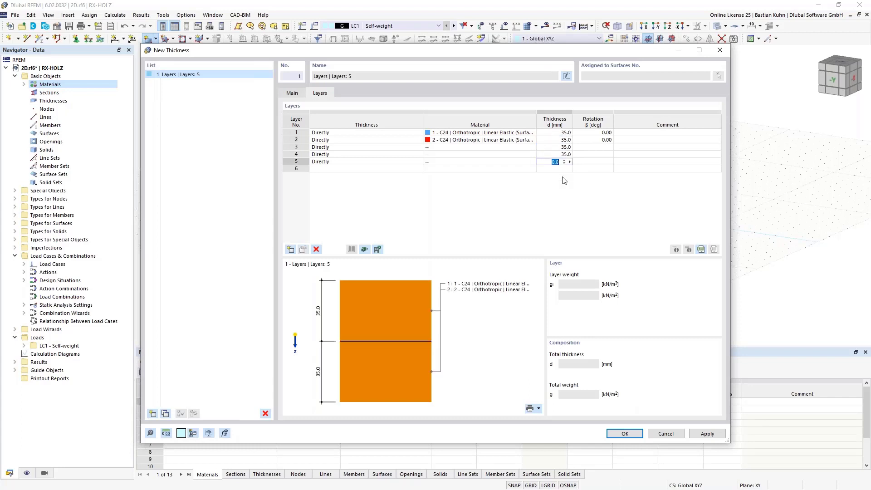
text(35)
key(Return)
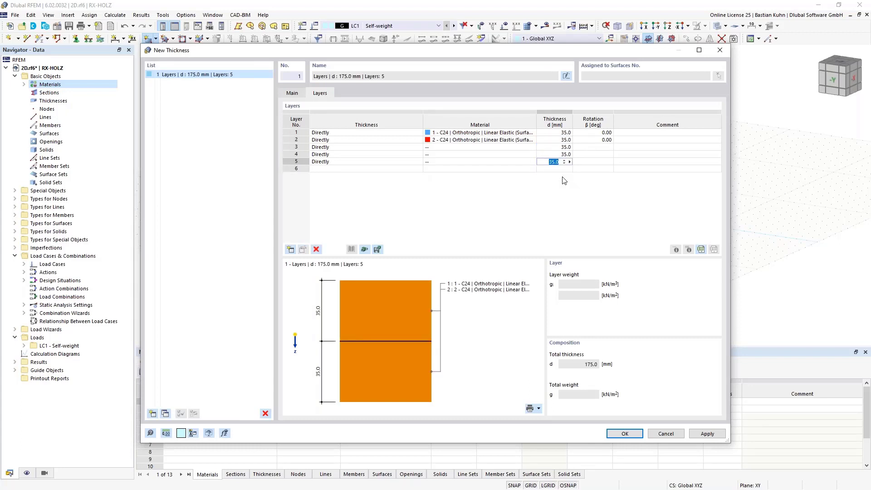
Step: Assign material 1 - C24 to layers 3, 4 and 5
click(512, 147)
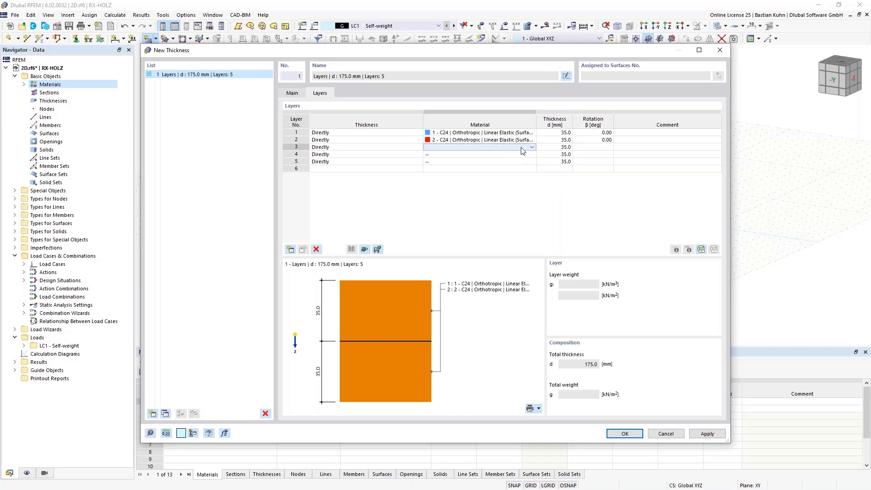
click(532, 147)
click(521, 155)
click(519, 155)
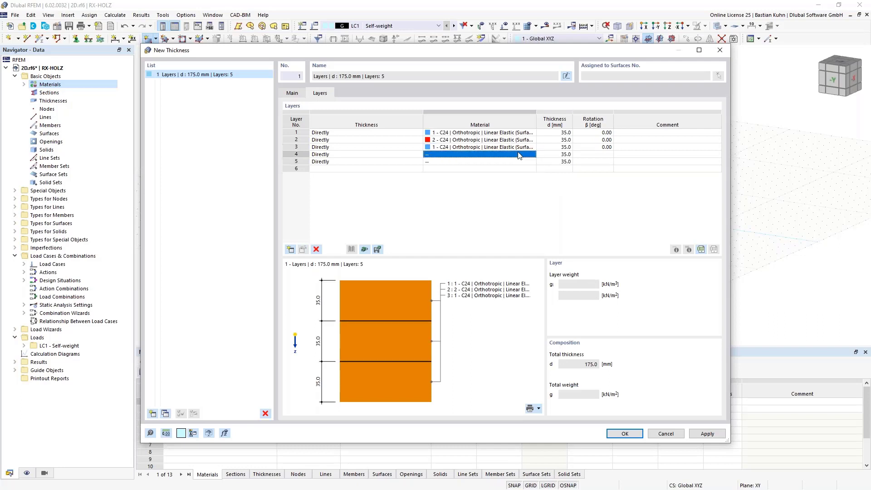
text(1)
key(Return)
text(1)
key(Return)
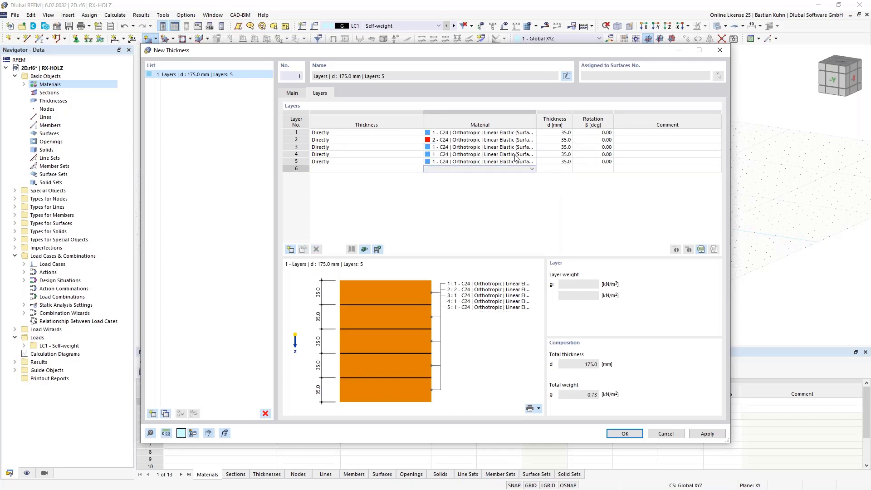
Step: Change layer 4's material to 2 - C24
click(516, 154)
click(518, 155)
click(532, 154)
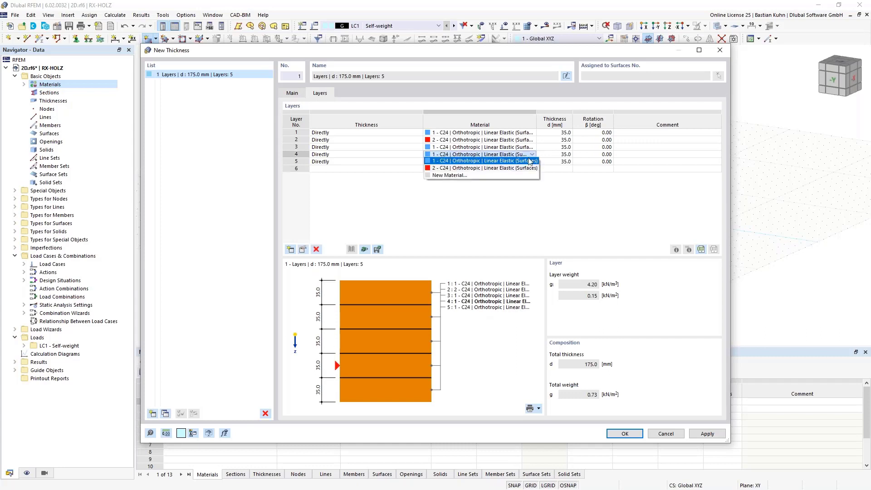
click(529, 169)
Step: Set the rotation of layers 2 and 4 to 90°
click(594, 140)
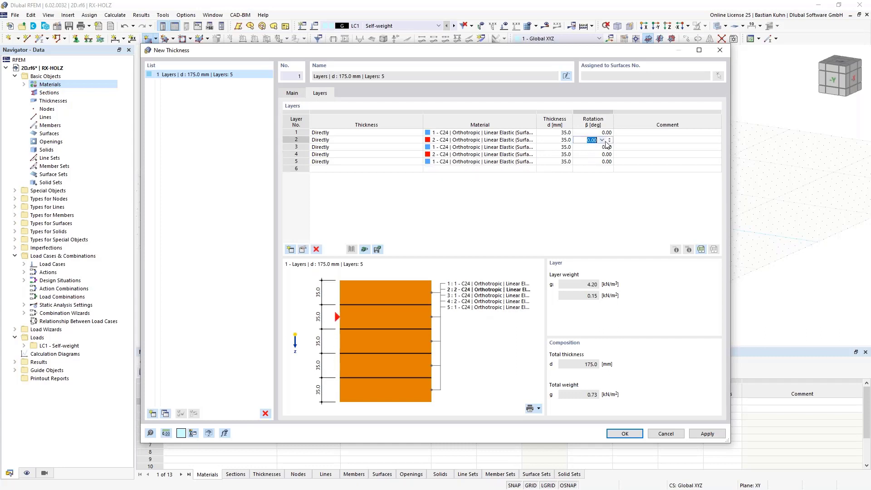
click(602, 140)
click(600, 155)
click(602, 155)
click(602, 155)
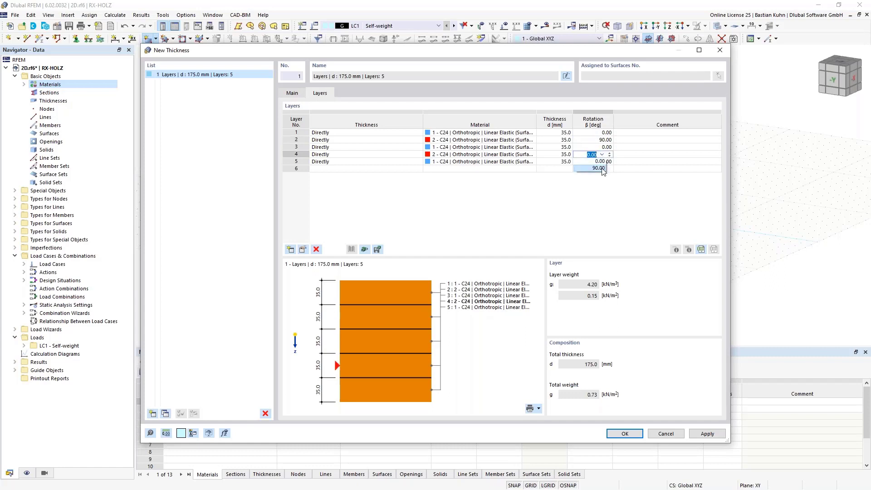
click(598, 168)
click(587, 140)
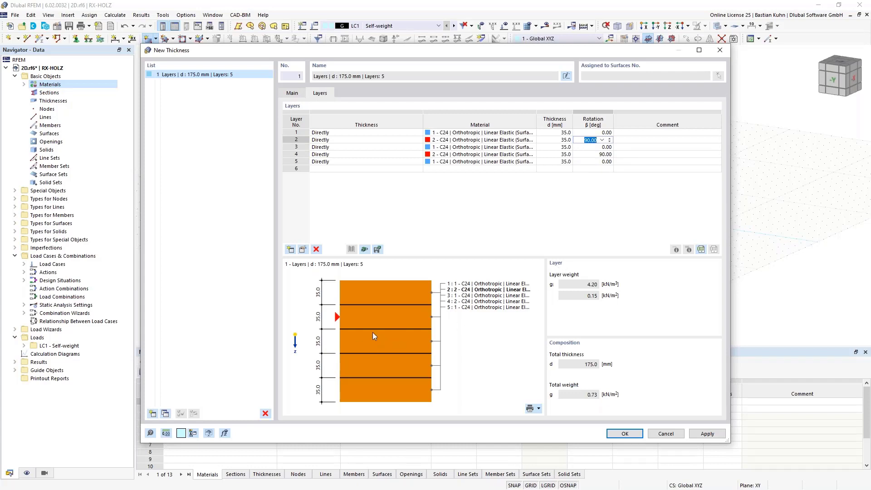
Step: Enable stiffness reduction for the layered thickness, set multiplier k33 to 0.67 and k88 to 0.6, and accept the thickness
click(292, 93)
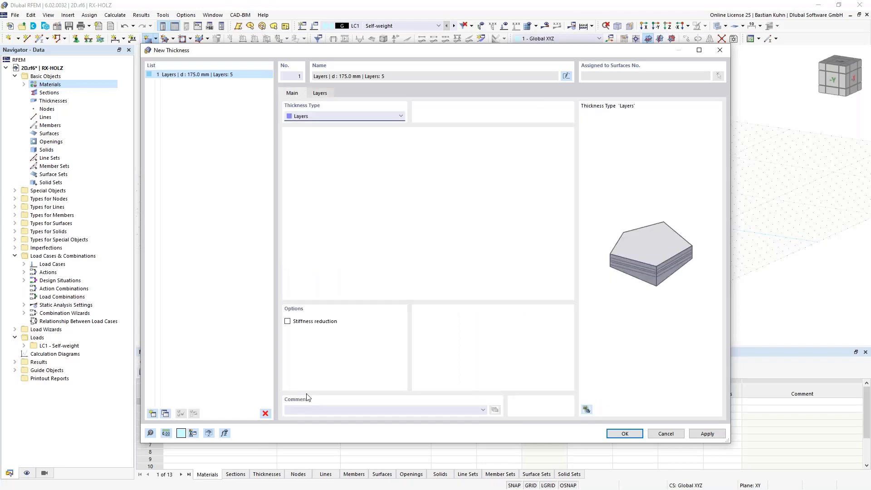
click(287, 322)
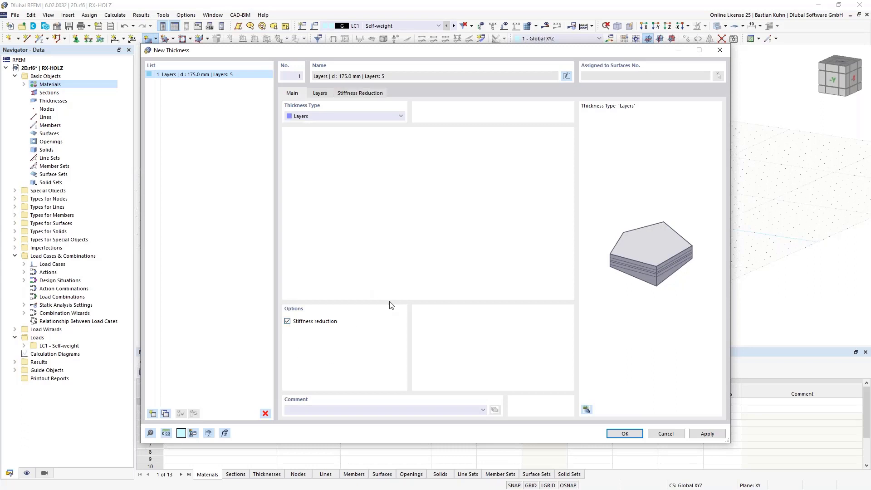
click(363, 93)
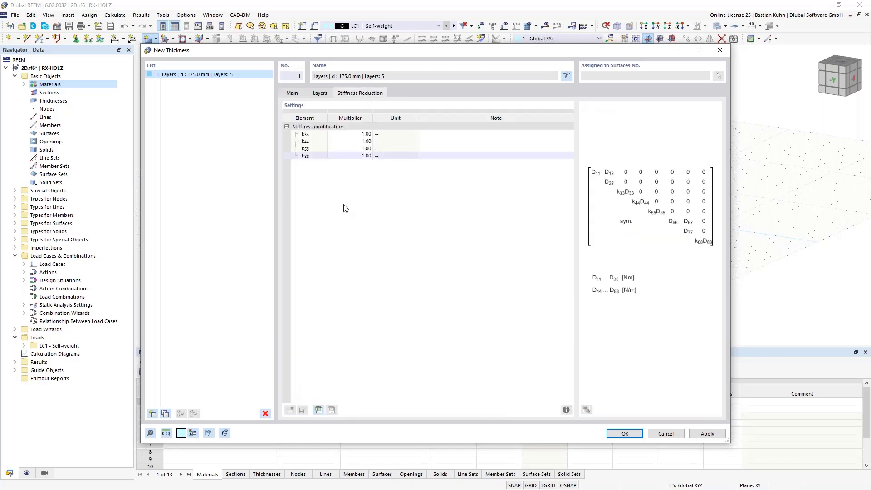
click(349, 135)
text(0,67)
click(340, 156)
text(0,6)
click(338, 134)
click(355, 141)
click(619, 433)
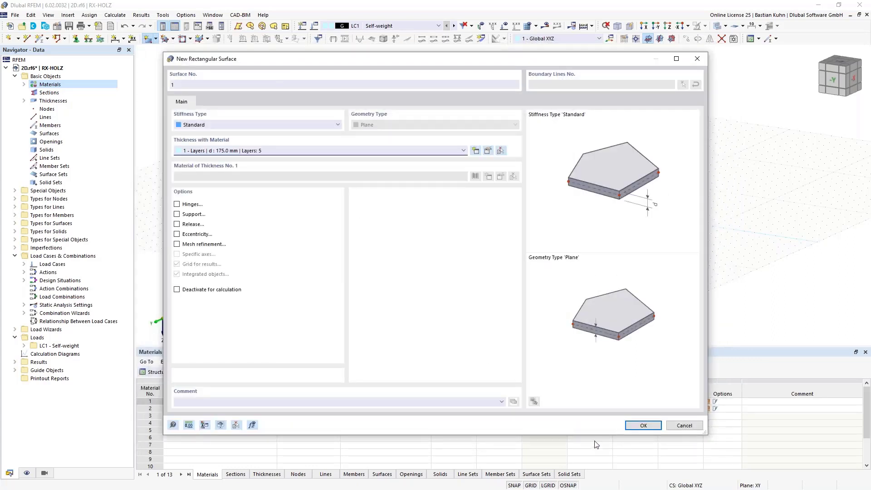
Step: Accept the surface settings and draw the rectangular surface in the Z-direction view from the origin to X 55 m, Y 3 m
click(639, 426)
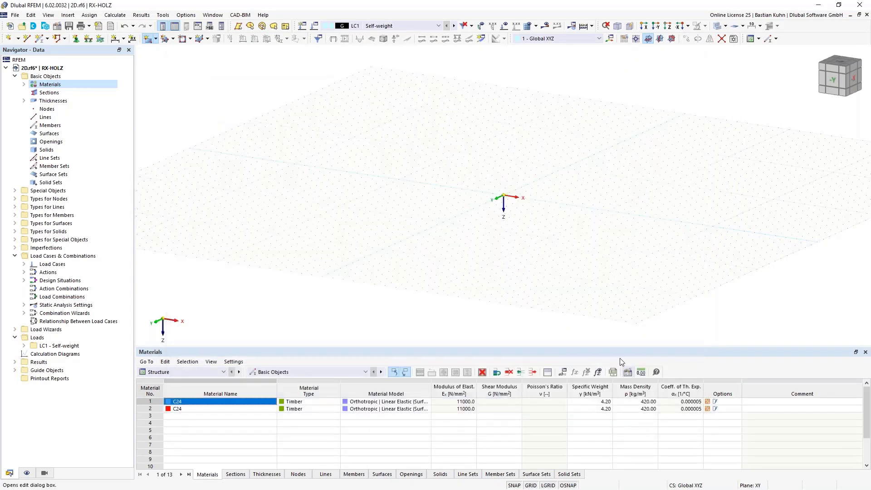
click(667, 26)
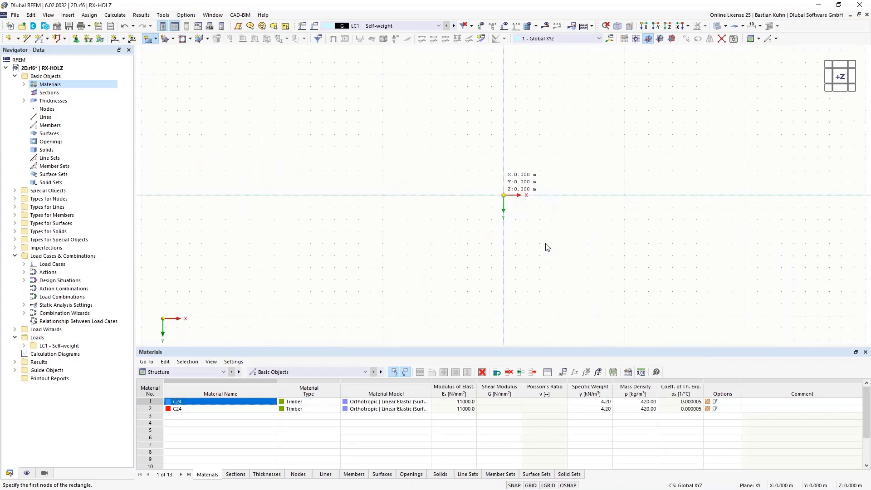
click(503, 194)
middle_drag(482, 247, 313, 262)
scroll(313, 262, down, 2)
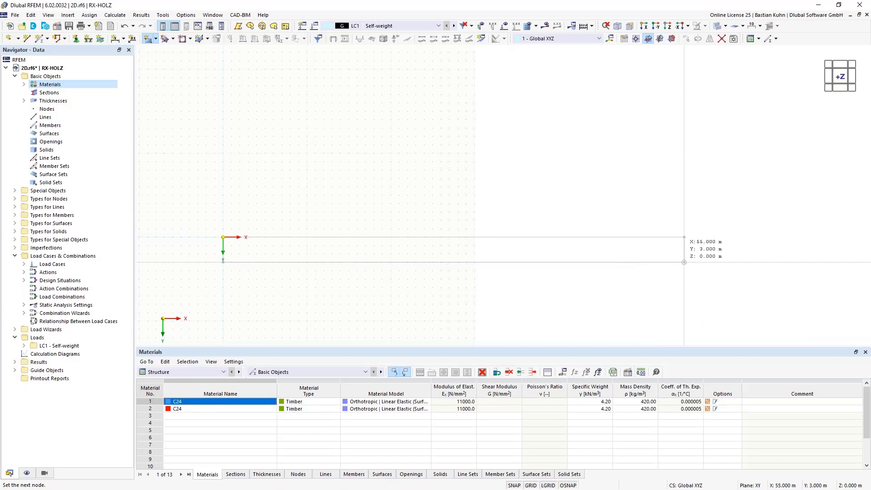
click(684, 262)
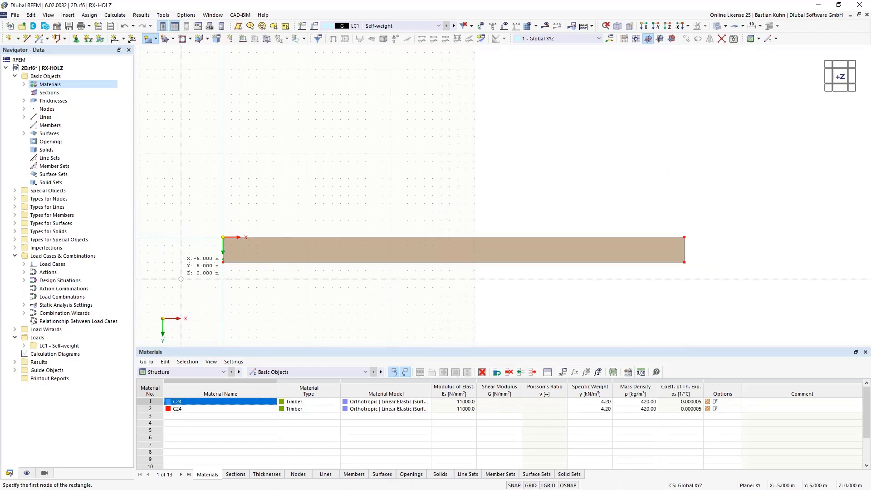
key(Escape)
Step: Edit the two nodes of the surface's long edge away from the origin together, setting their Y coordinate to 3.5 m
drag(201, 254, 701, 290)
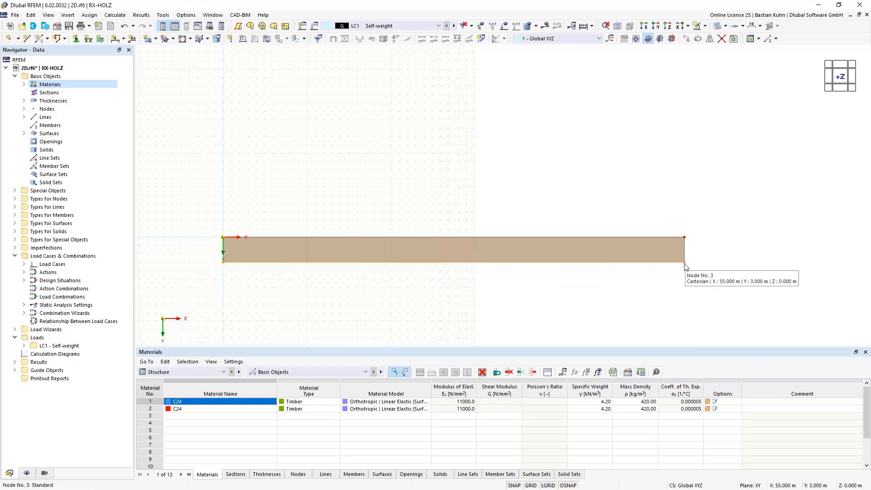
right_click(686, 267)
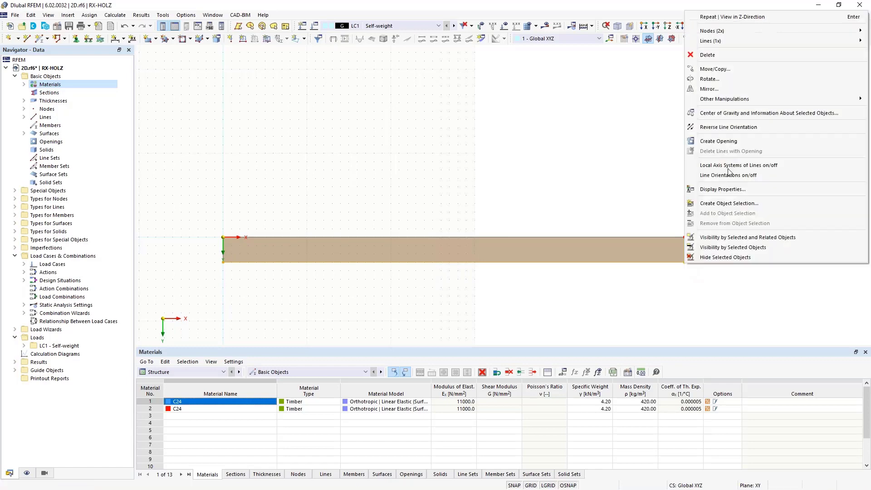
mouse_move(716, 32)
click(656, 32)
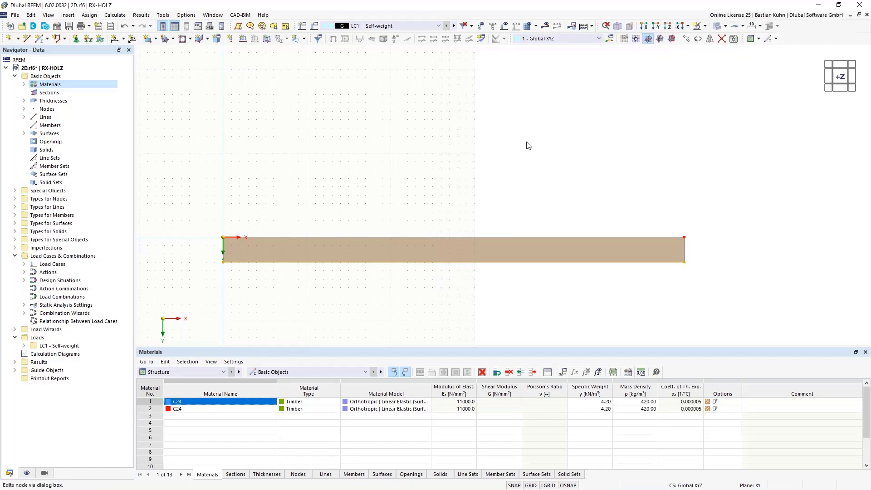
drag(359, 229, 389, 228)
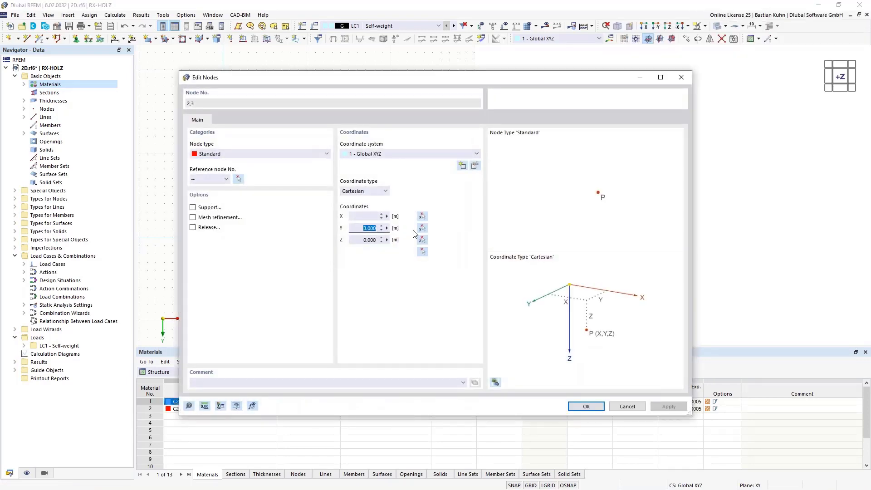
text(3,5)
key(Return)
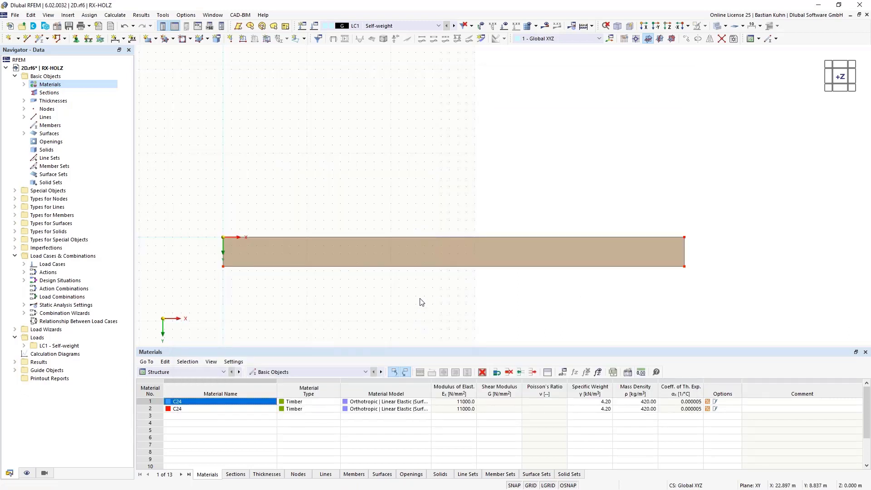
Step: Turn on the display of the surface axis systems x, y, z and view the surface in 3D
middle_drag(452, 298, 417, 228)
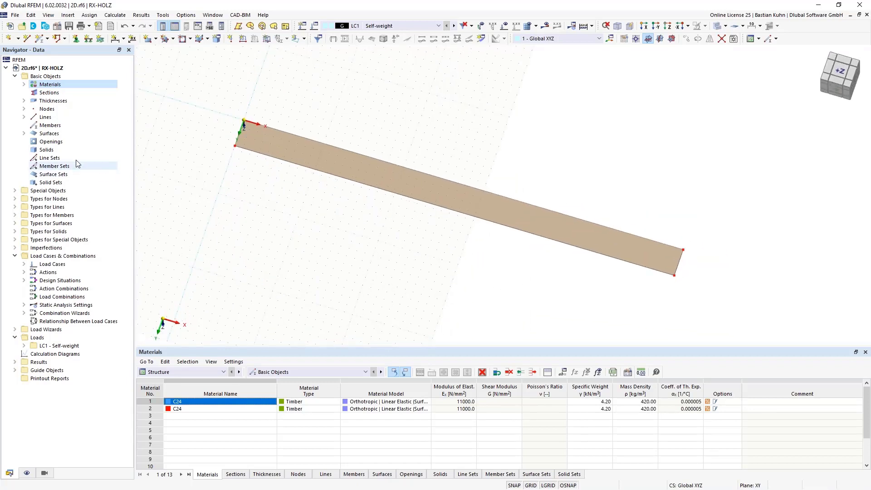
click(27, 473)
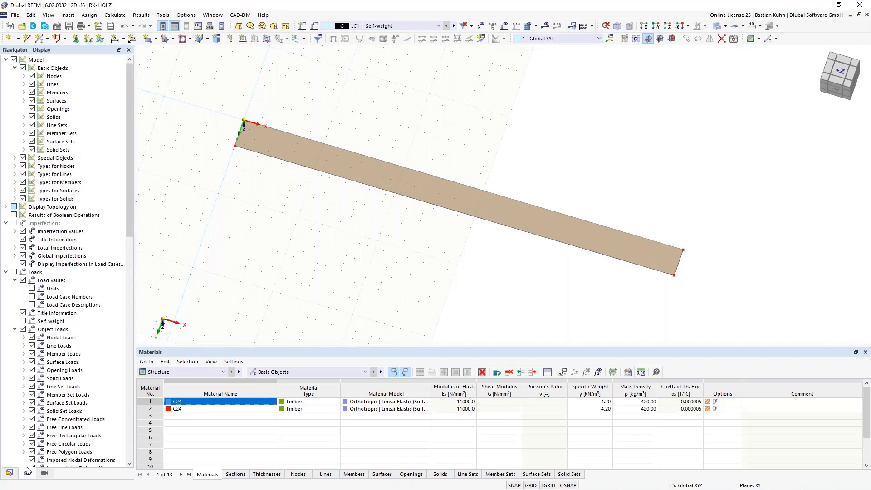
click(24, 100)
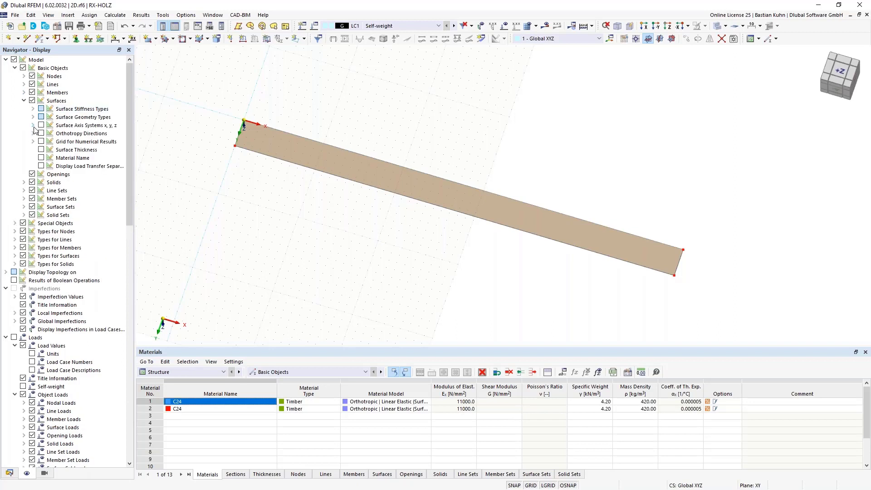
click(41, 126)
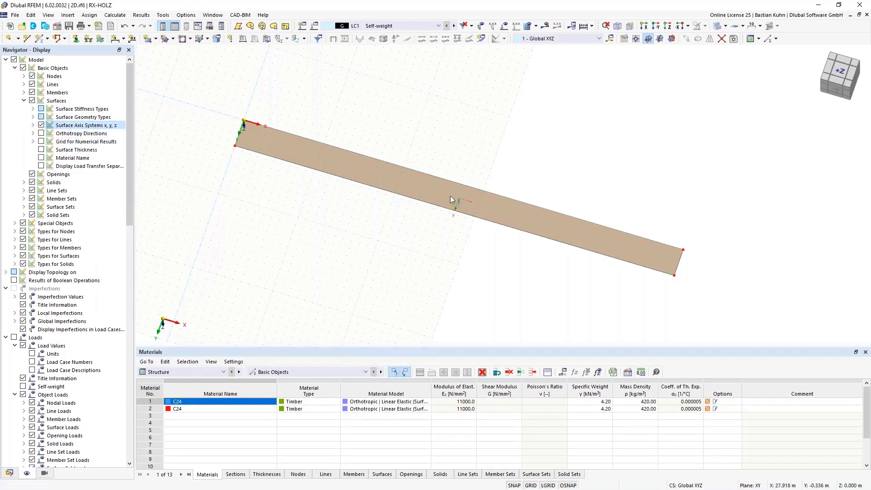
middle_drag(458, 292, 426, 236)
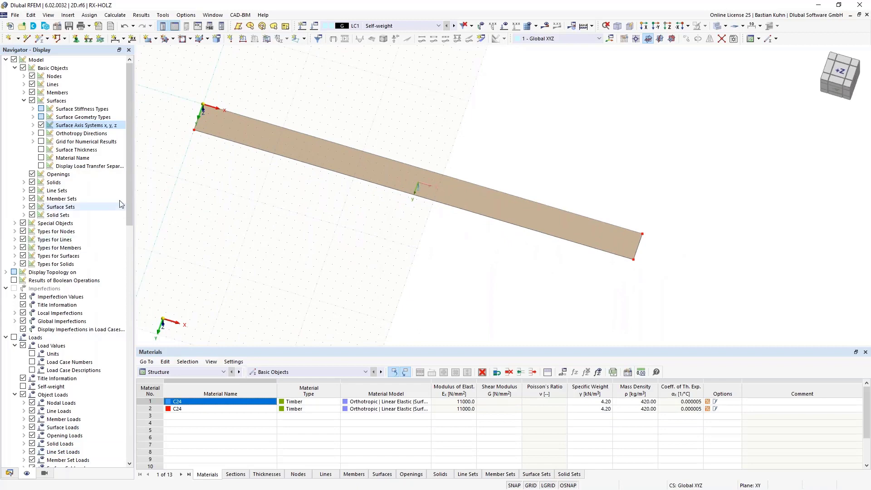
Step: Render the solid model's surfaces as filled including thickness with their layers, and view the surface in 3D
drag(130, 191, 129, 426)
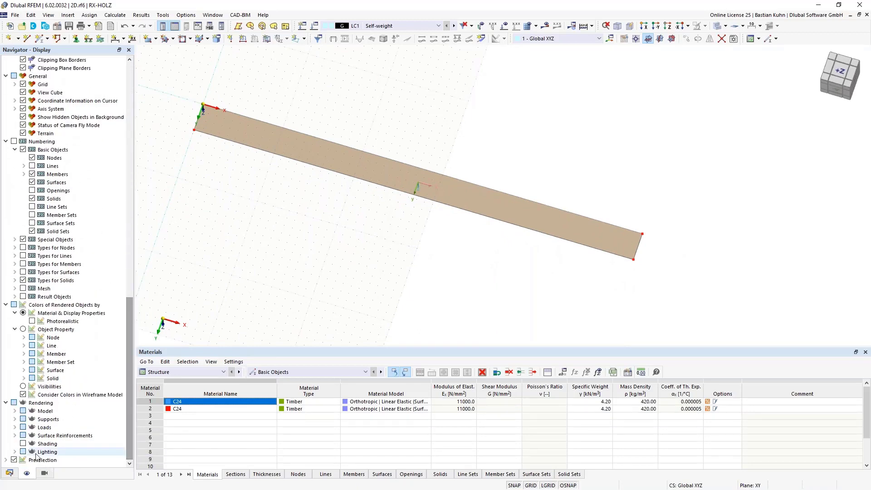
click(14, 411)
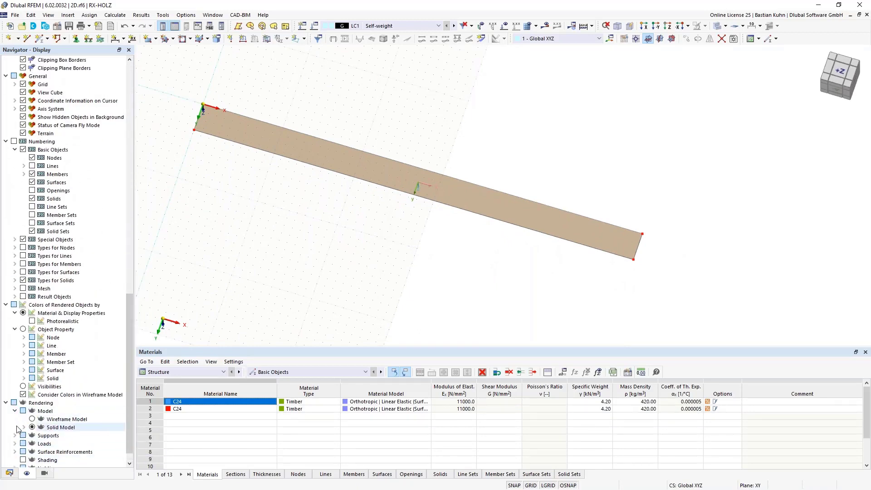
click(24, 427)
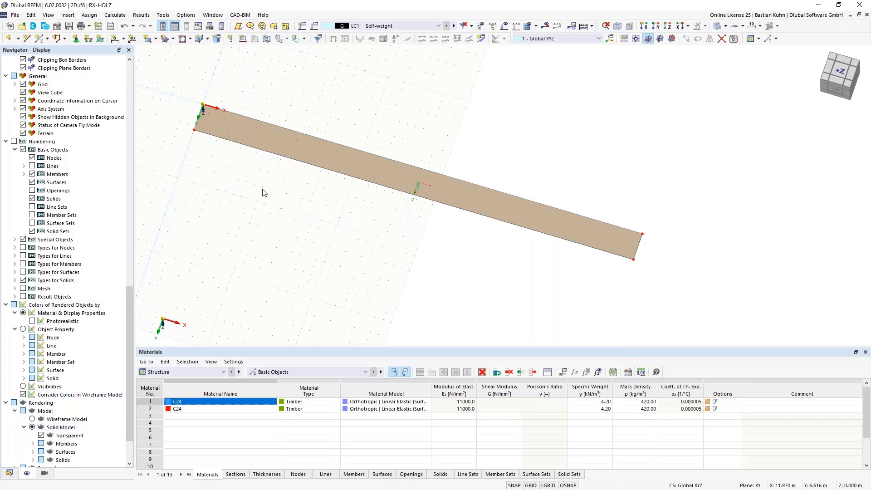
click(33, 451)
scroll(45, 431, down, 3)
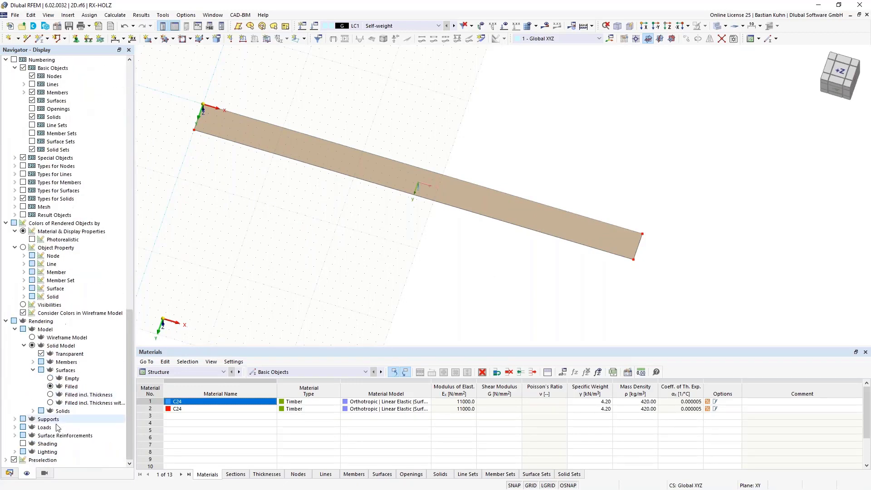
click(50, 402)
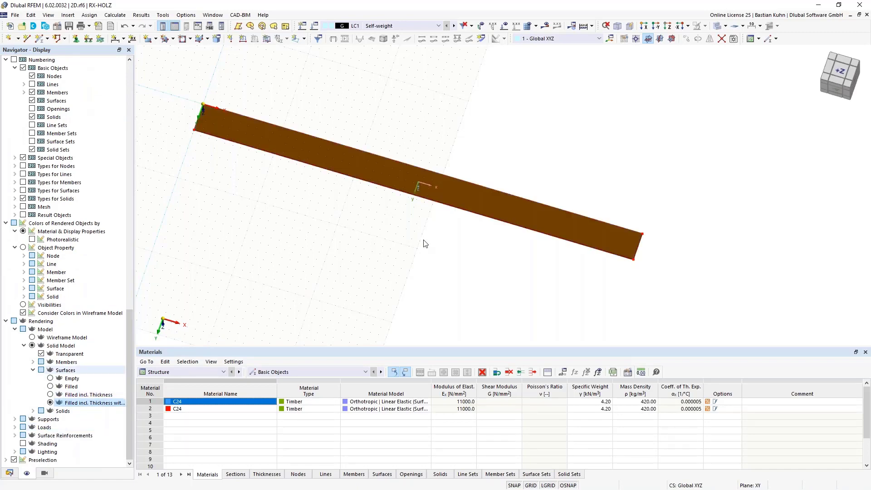
scroll(542, 286, down, 1)
middle_drag(549, 280, 513, 218)
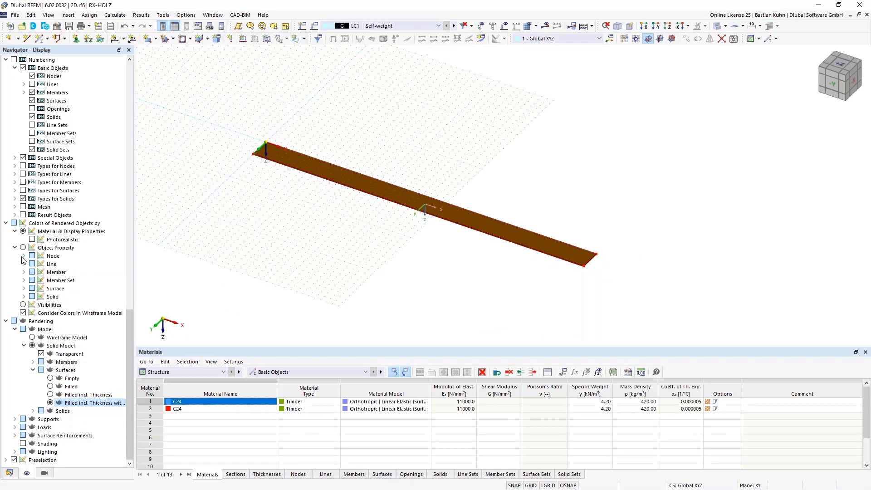
Step: Color the rendered surface by stiffness type and then by material, examining the layers at the surface's end
click(24, 289)
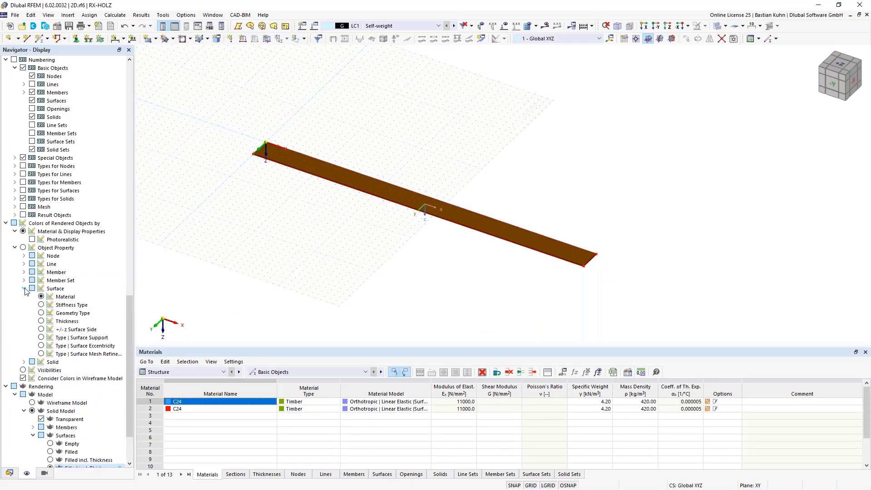
click(41, 305)
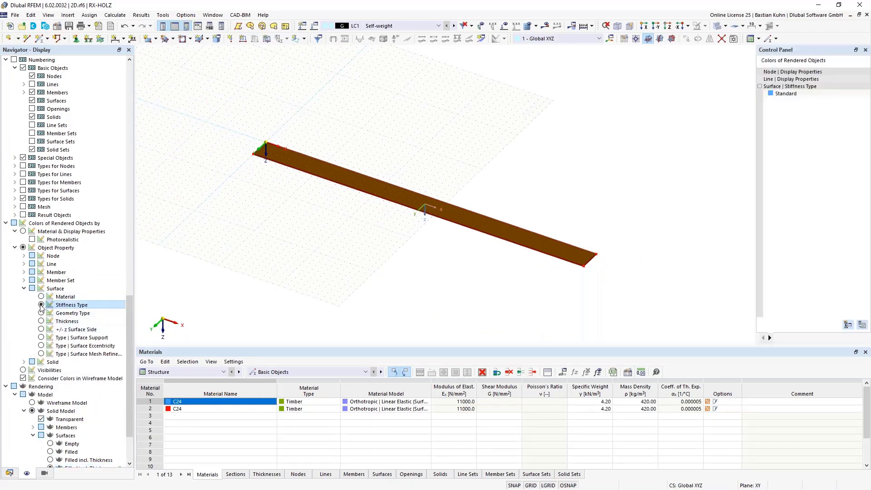
scroll(532, 263, up, 3)
scroll(532, 263, up, 3)
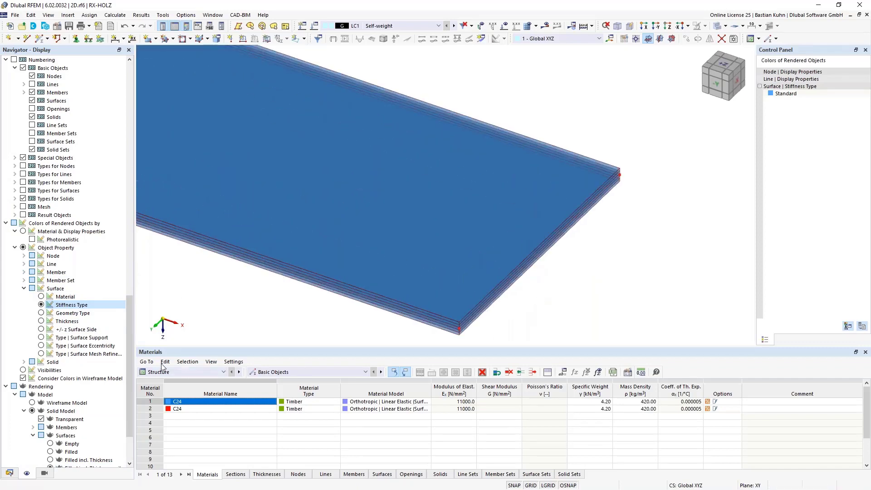
click(41, 296)
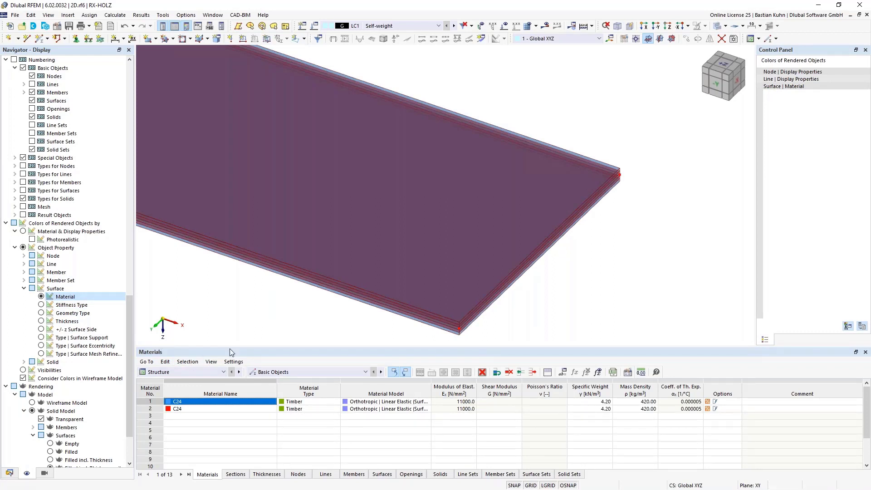
scroll(395, 340, down, 3)
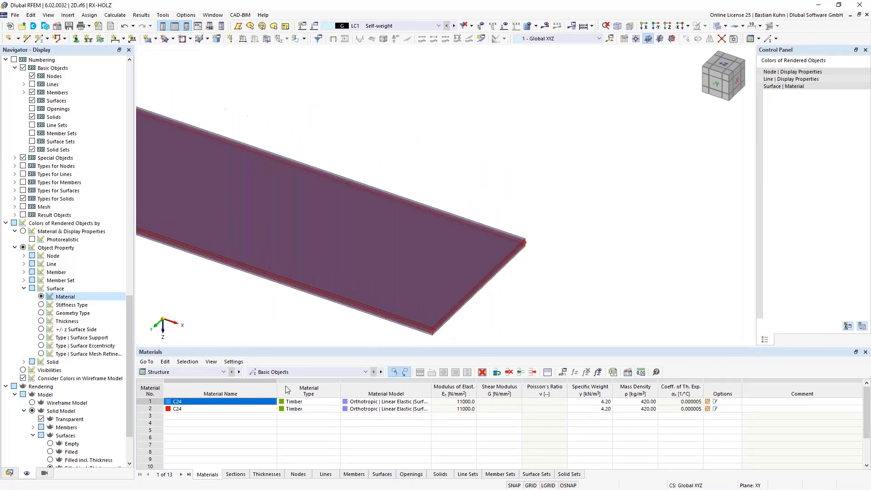
scroll(109, 424, down, 2)
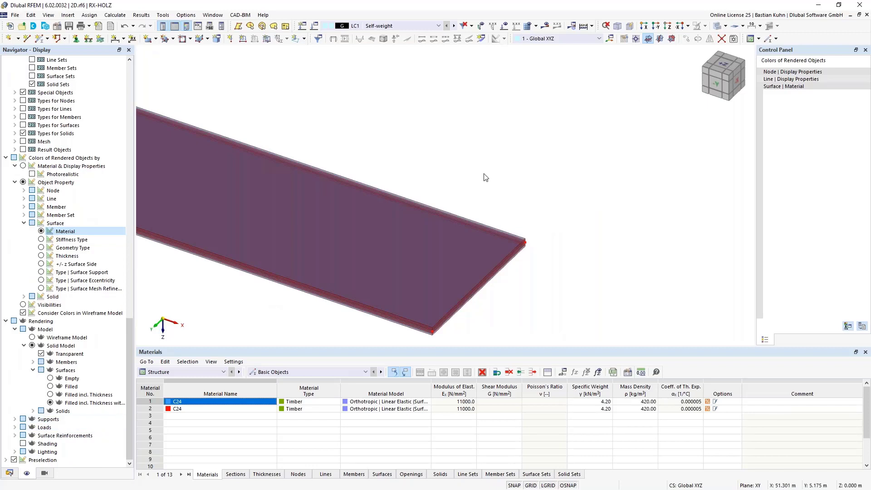
Step: Compare the solid model without and with transparency, and switch the display to the wireframe model
click(710, 40)
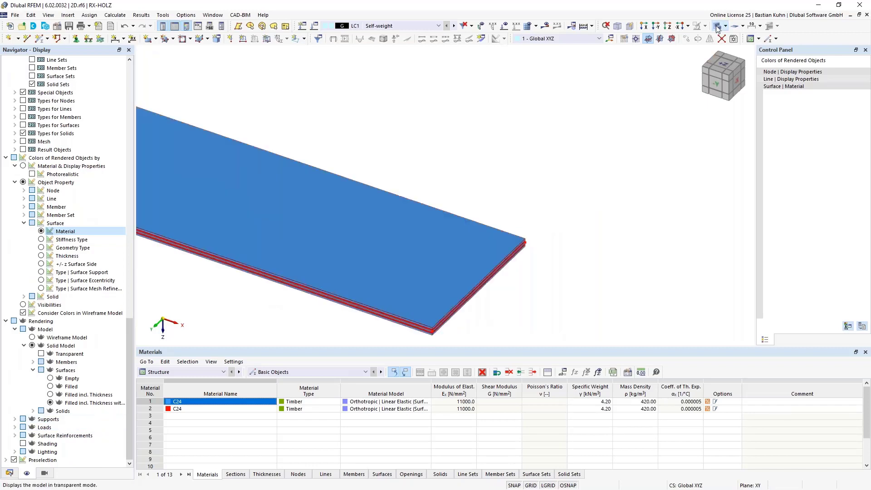
scroll(345, 324, down, 3)
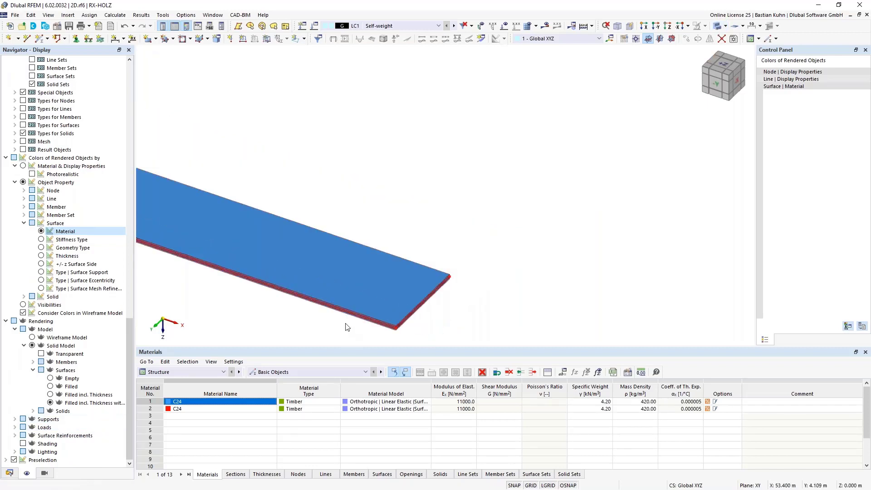
middle_drag(429, 294, 546, 278)
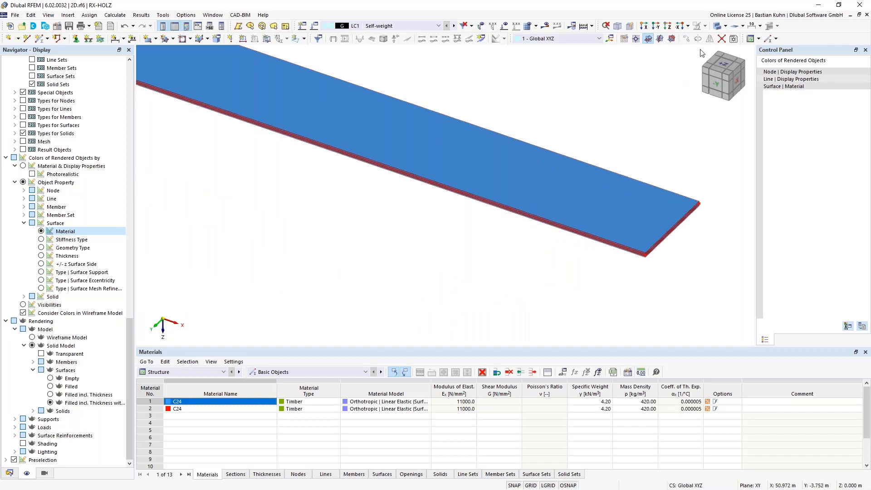
click(715, 27)
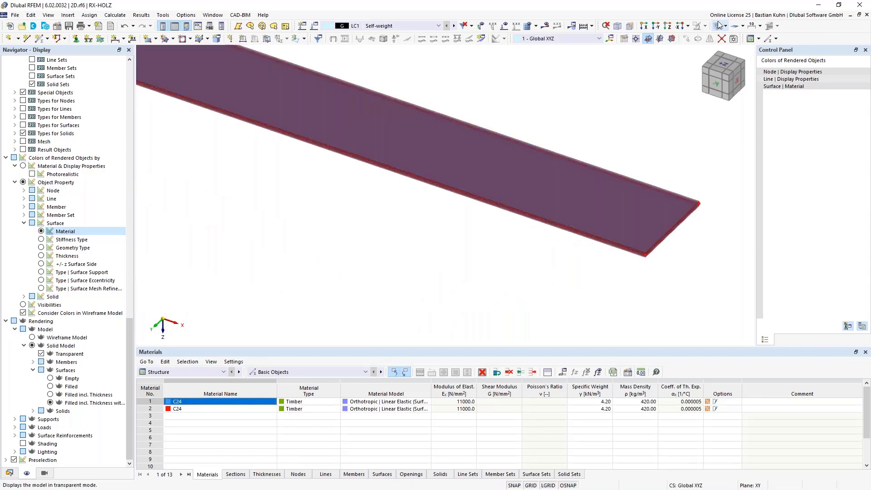
click(716, 26)
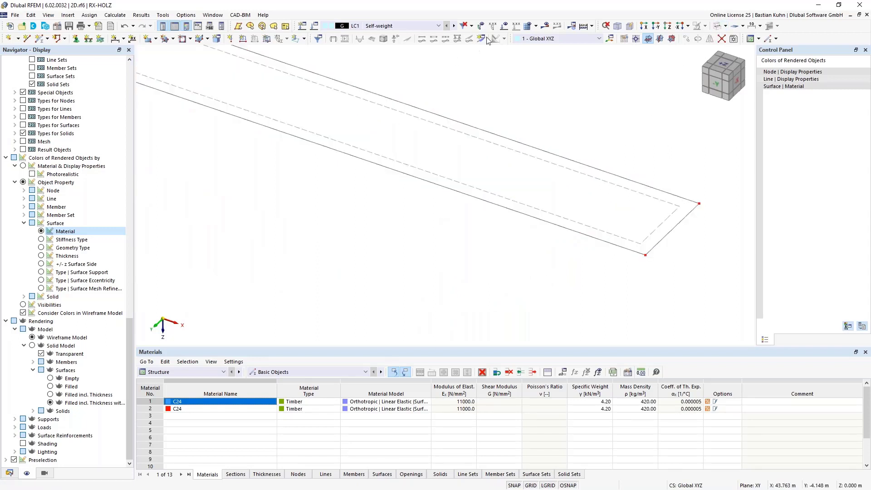
Step: Copy the surface in the Z-direction view with 3 steps and a displacement of 3.5 m along Y
click(656, 27)
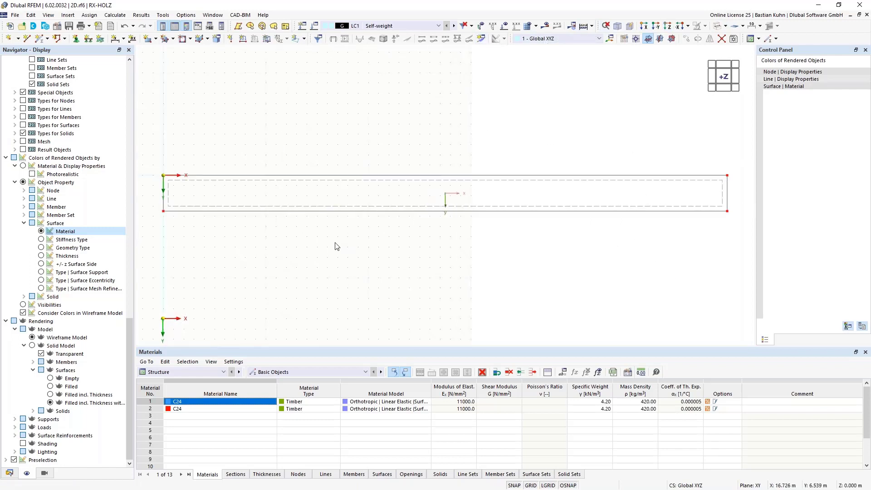
right_click(170, 187)
click(219, 174)
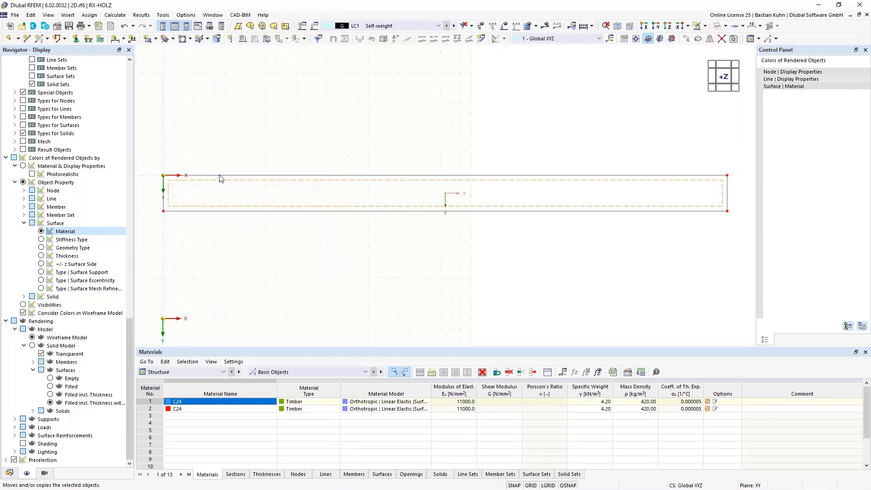
click(302, 170)
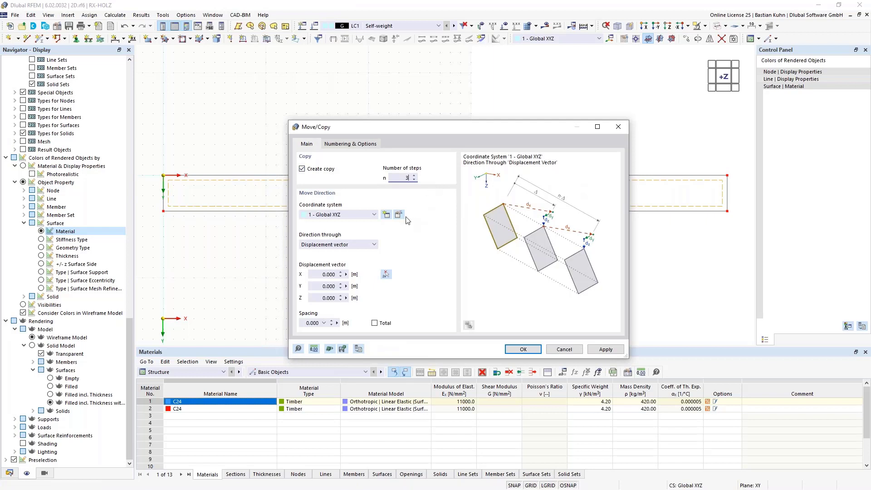
click(325, 286)
click(522, 349)
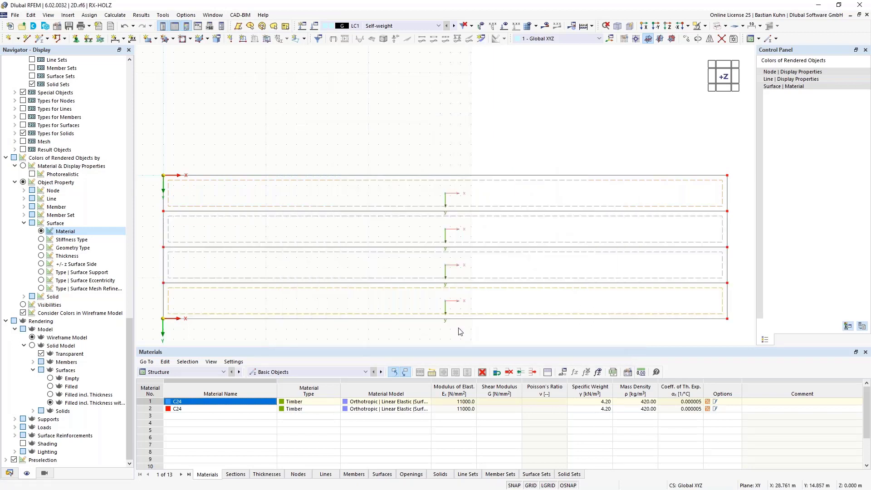
Step: Turn off the display of the surface axis systems x, y, z
middle_drag(447, 340, 451, 256)
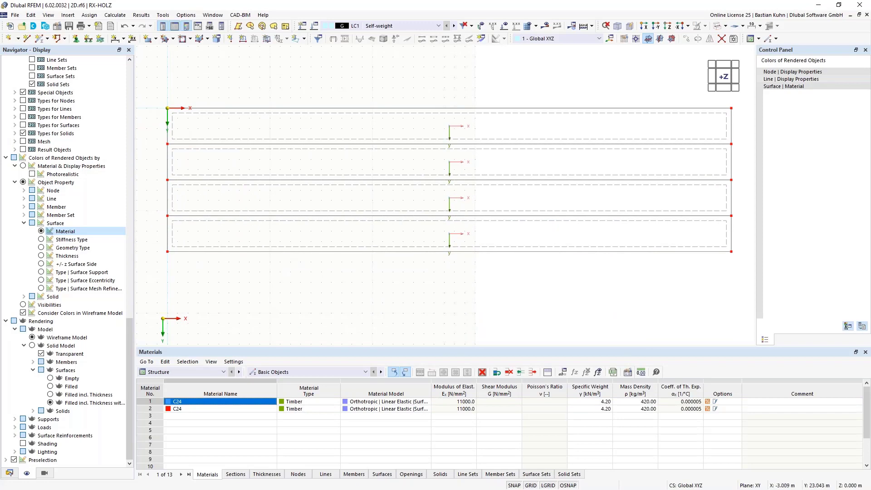
drag(130, 362, 130, 109)
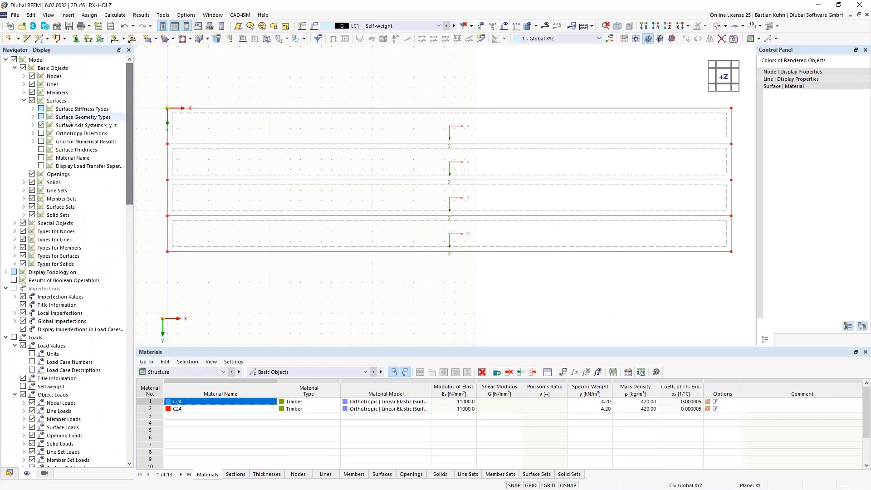
click(41, 125)
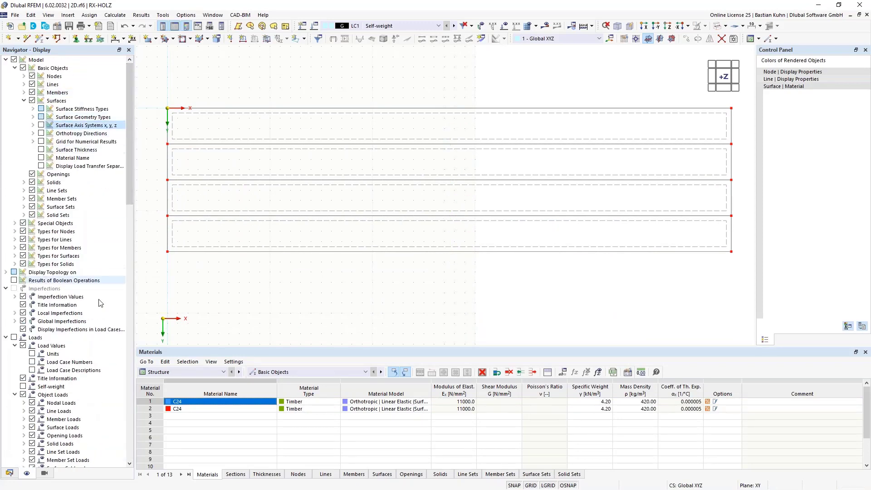
Step: Divide the two long lines bounding the surface copy farthest from the origin, using 3 intermediate nodes on each line
click(371, 253)
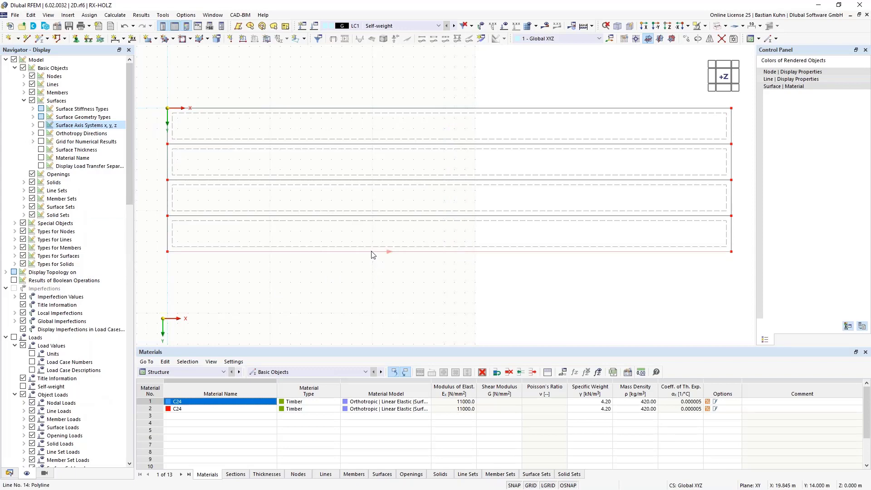
right_click(386, 219)
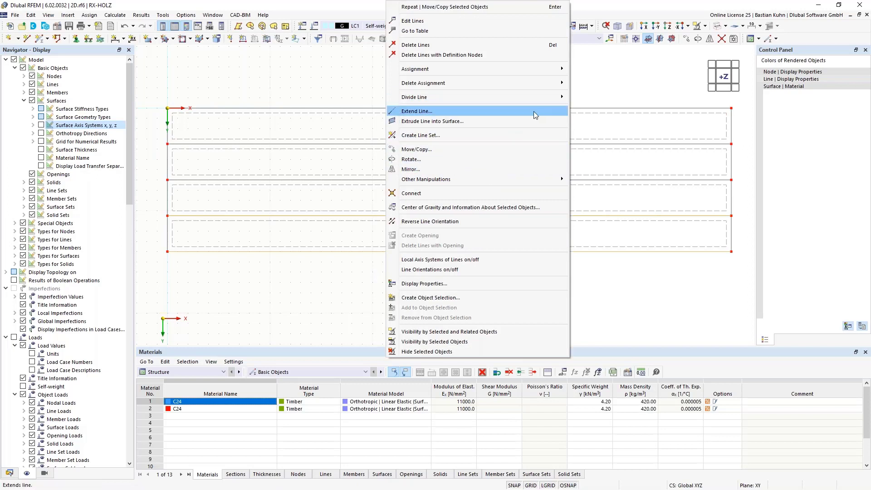
mouse_move(534, 97)
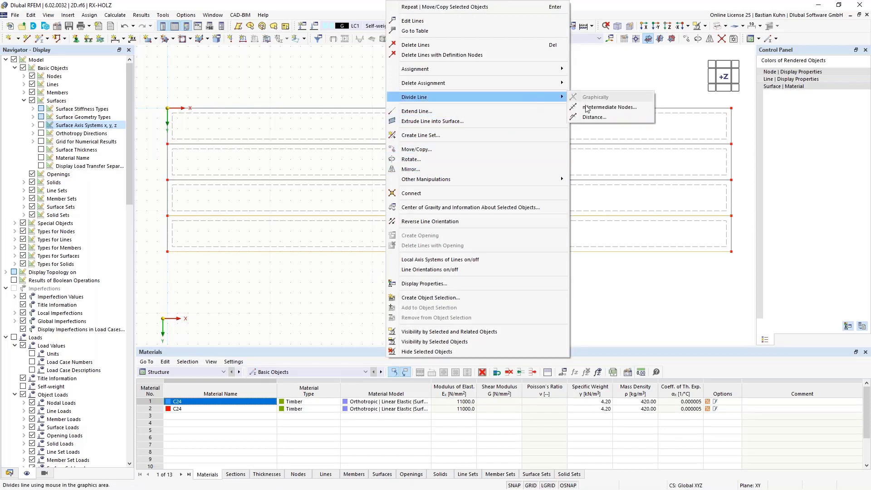
click(590, 108)
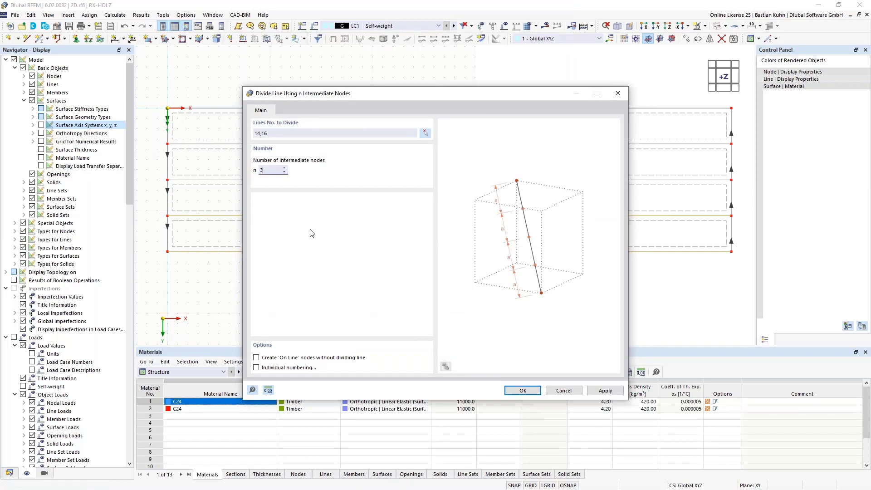
click(522, 392)
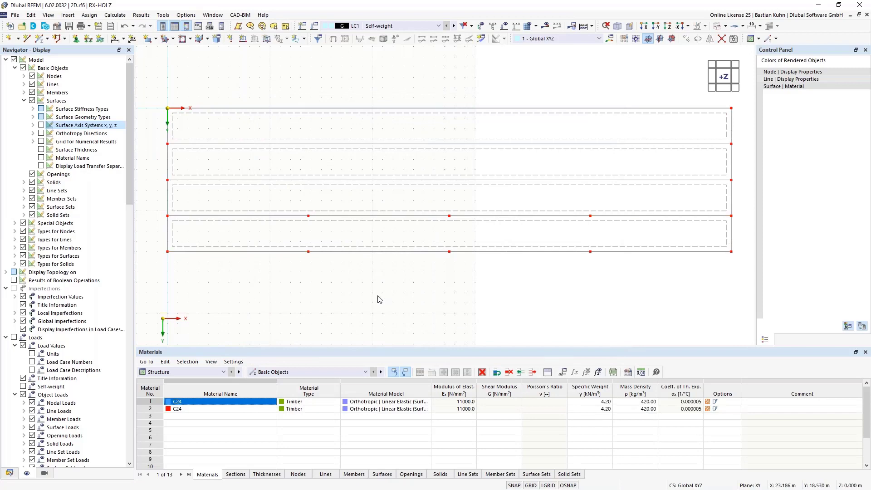
Step: Edit the pair of intermediate nodes nearest the Y-axis together, setting their X coordinate to 12 m
drag(325, 279, 299, 207)
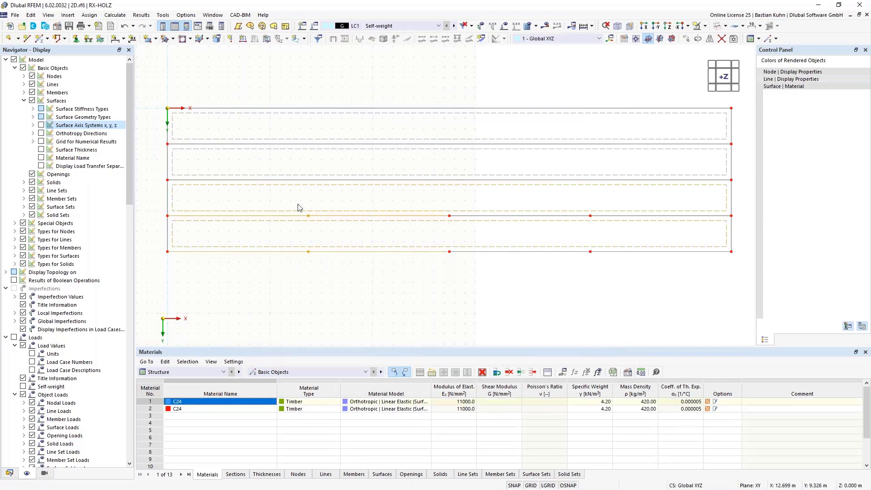
key(Escape)
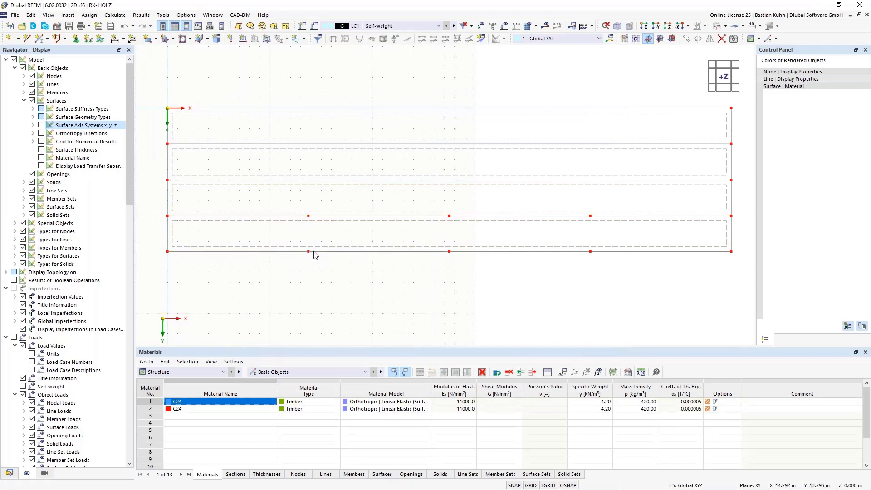
drag(300, 204, 320, 277)
right_click(309, 256)
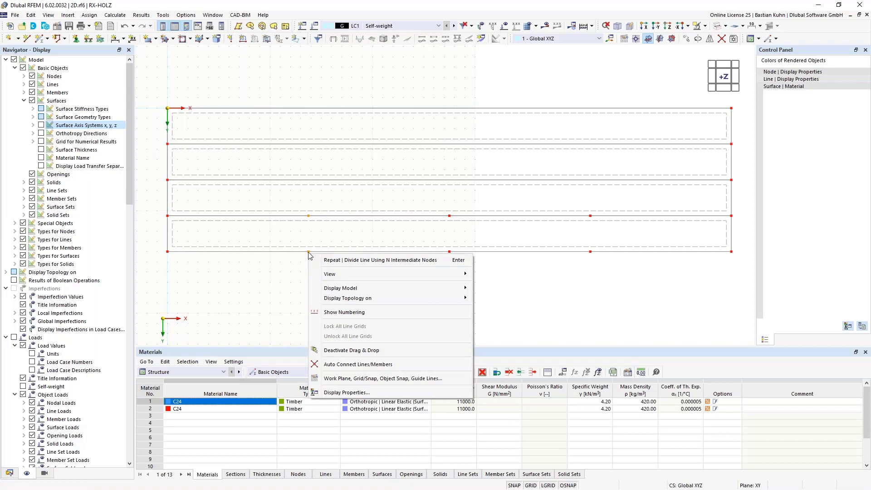
right_click(308, 253)
mouse_move(398, 302)
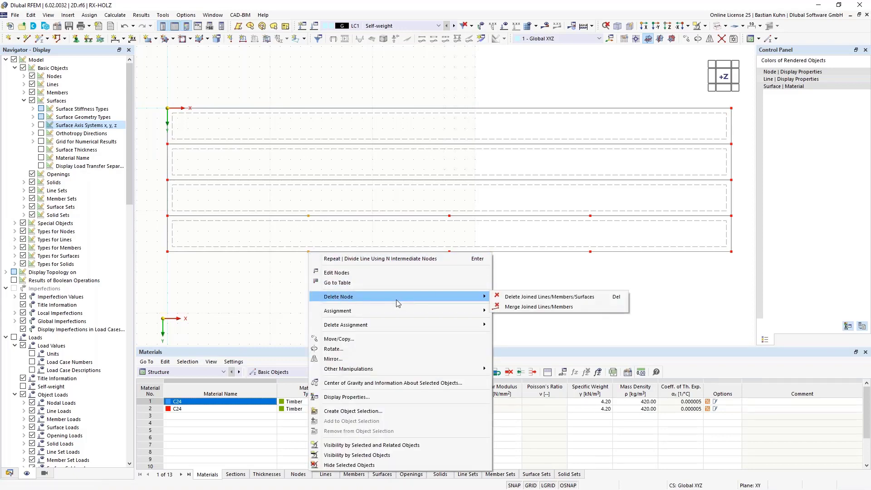
click(444, 273)
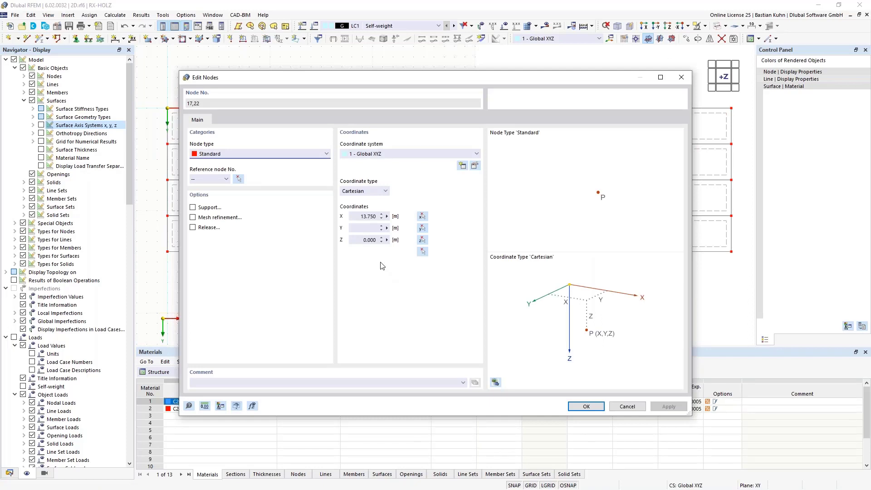
double_click(365, 218)
text(12)
key(Return)
Step: Edit the middle pair of intermediate nodes together, setting their X coordinate to 18 m
drag(439, 199, 466, 262)
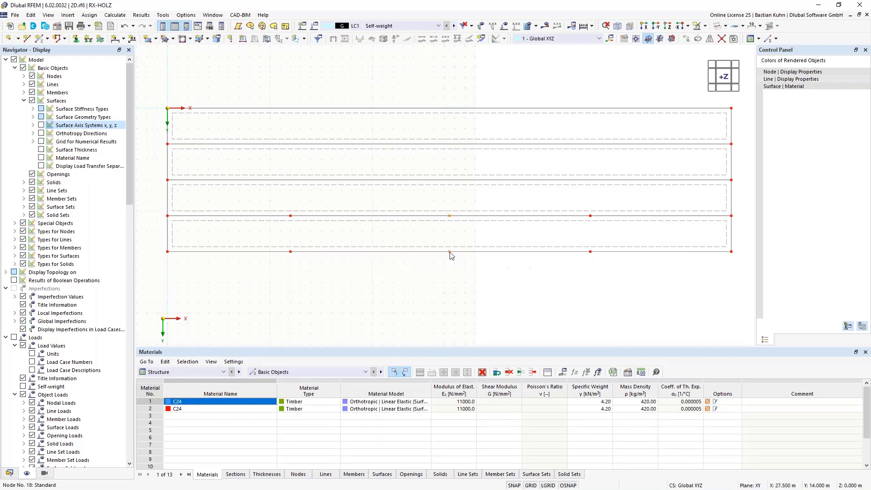
right_click(450, 254)
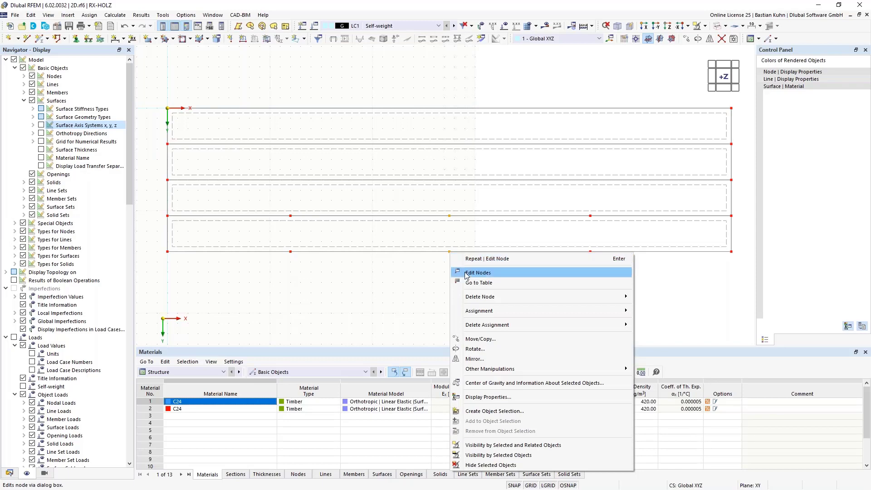
click(456, 273)
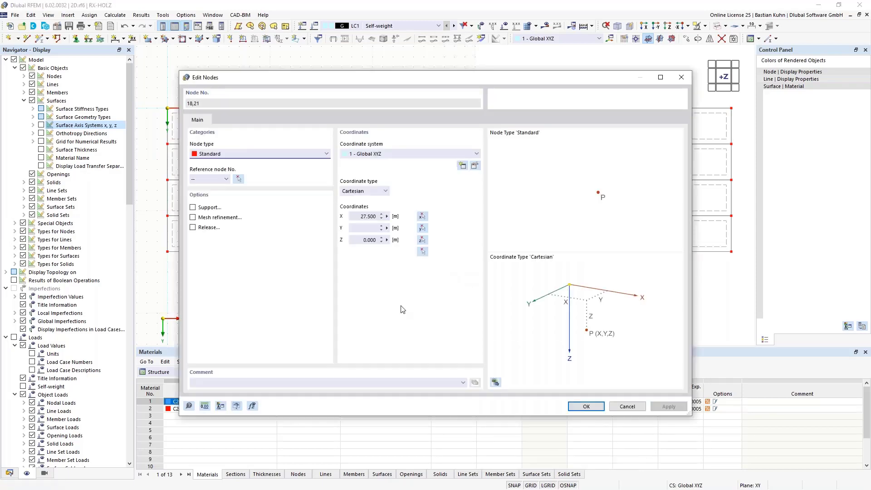
click(365, 217)
text(18)
key(Return)
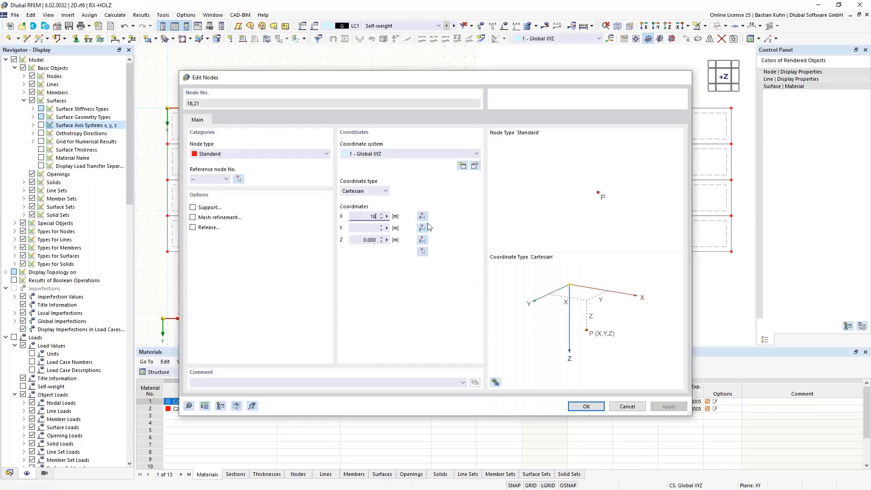
Step: Edit the pair of intermediate nodes farthest from the Y-axis together, setting their X coordinate to 37 m
drag(577, 198, 590, 263)
right_click(590, 252)
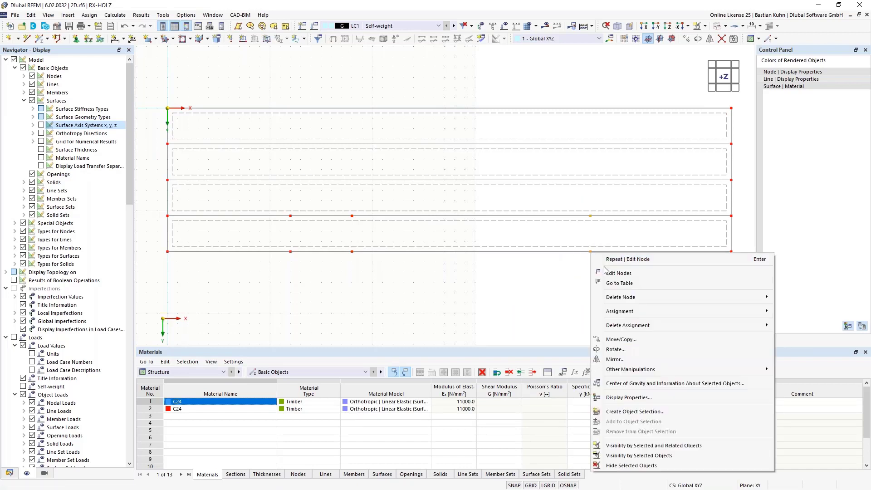
click(607, 273)
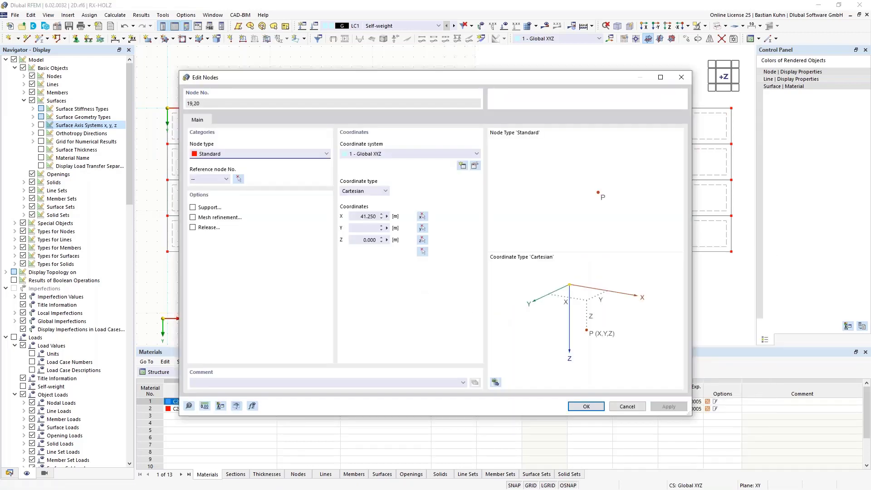
click(375, 217)
text(37)
key(Return)
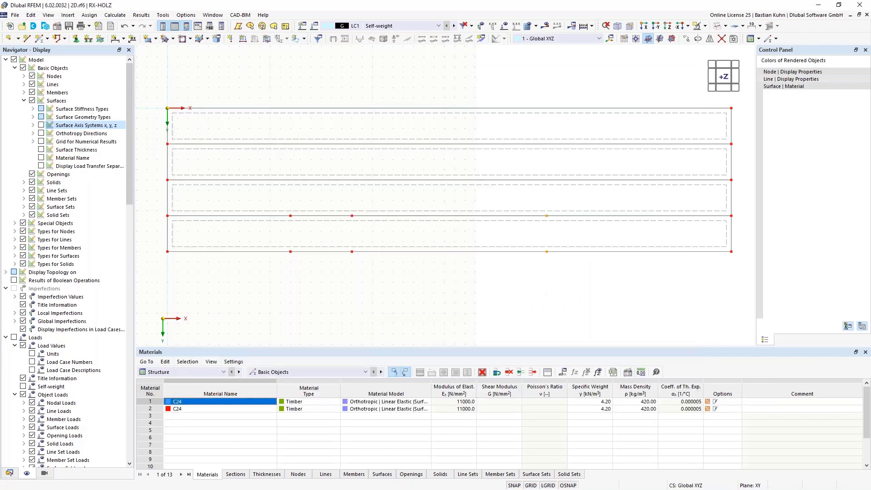
Step: Copy the three intermediate nodes on the inner divided line with 1 step and a displacement of -1.5 m along Y
click(291, 215)
ctrl+click(353, 216)
right_click(548, 220)
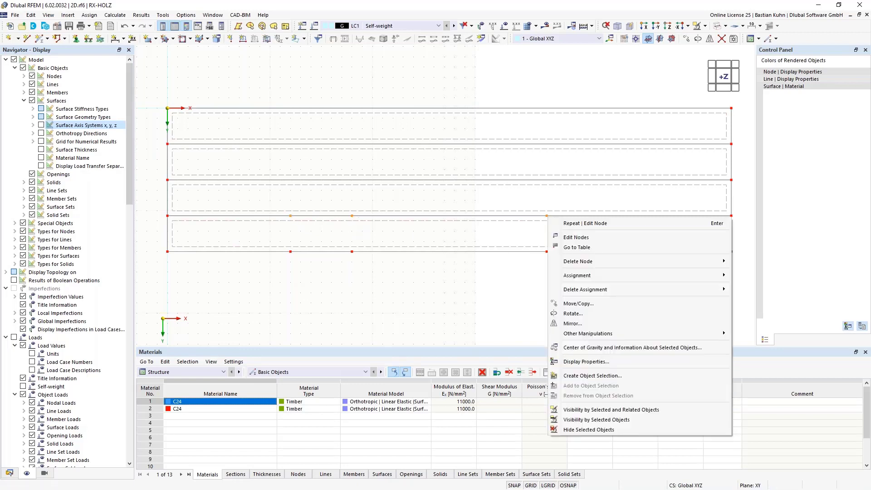
click(578, 303)
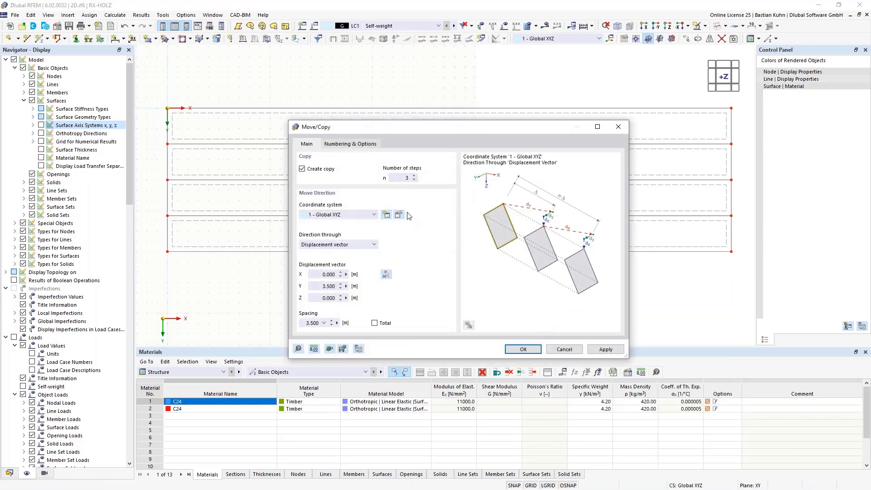
text(1)
click(320, 285)
click(512, 349)
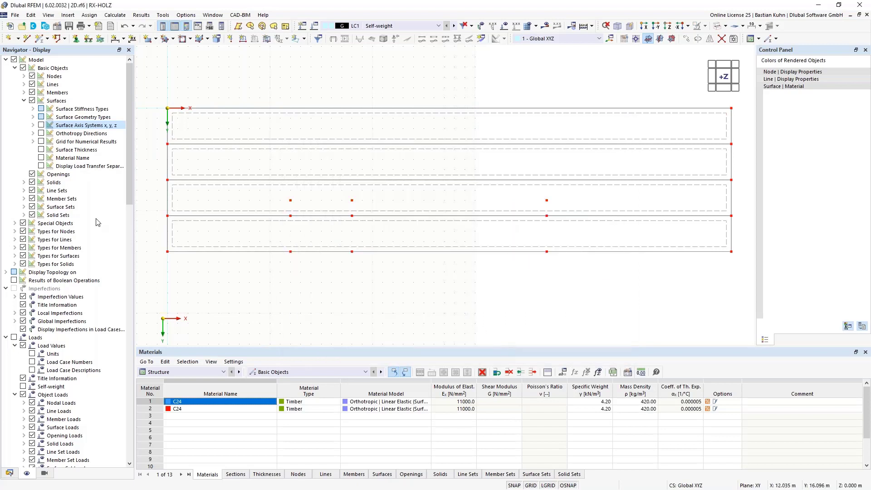
Step: Draw a three-sided line outline from the outer edge node at X 12 m through the copied nodes at Y 9 m to the edge node at X 18 m
click(27, 38)
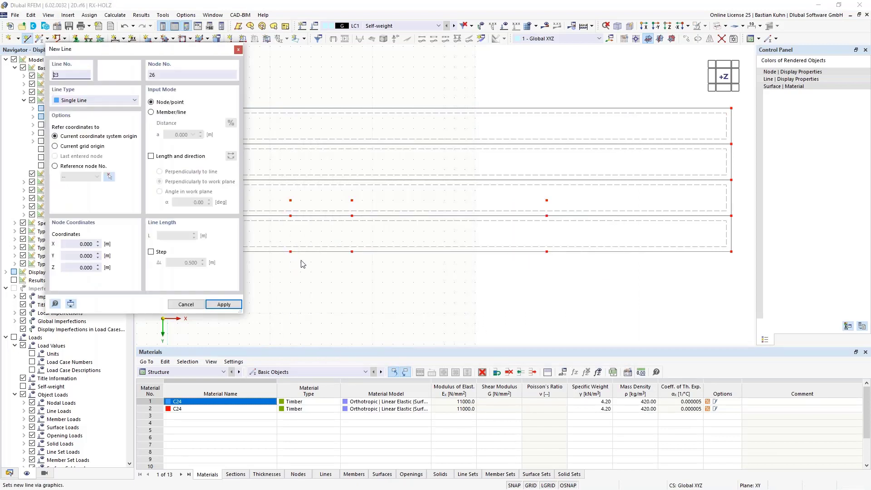
click(292, 202)
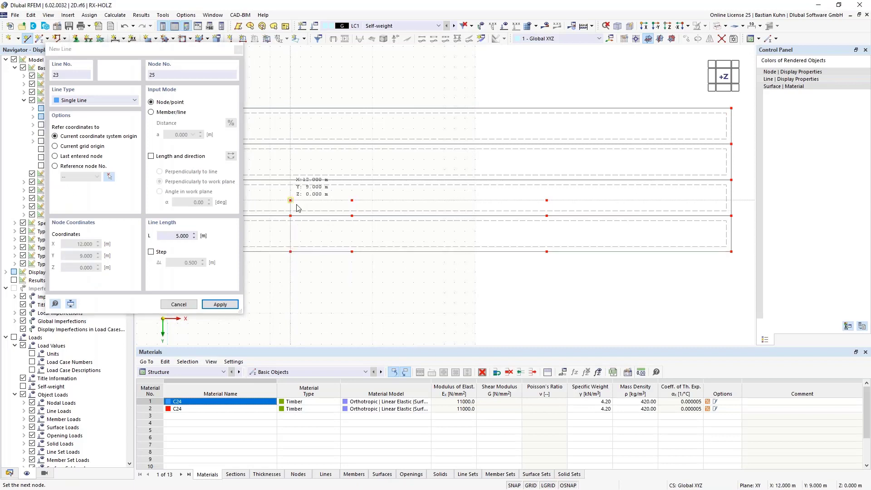
click(352, 200)
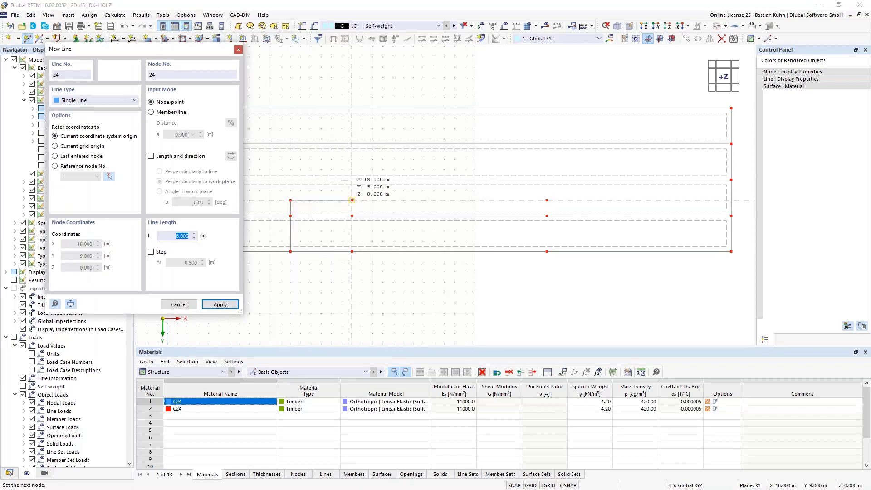
click(351, 251)
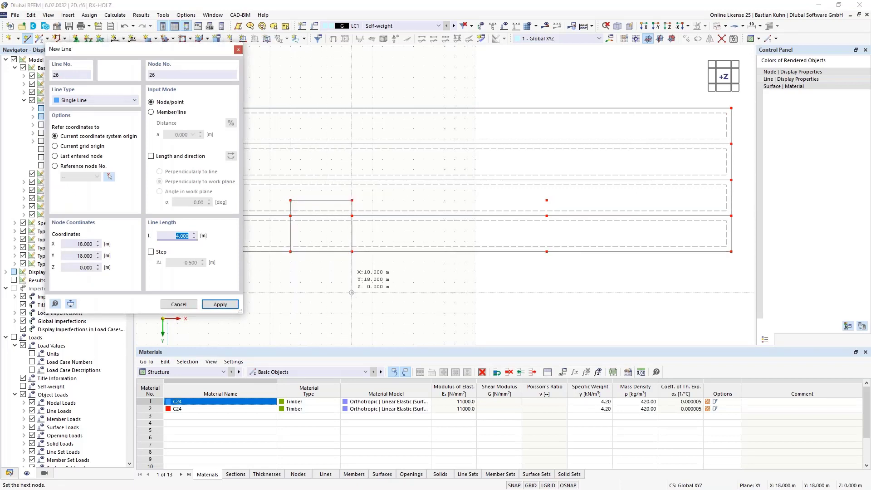
key(Escape)
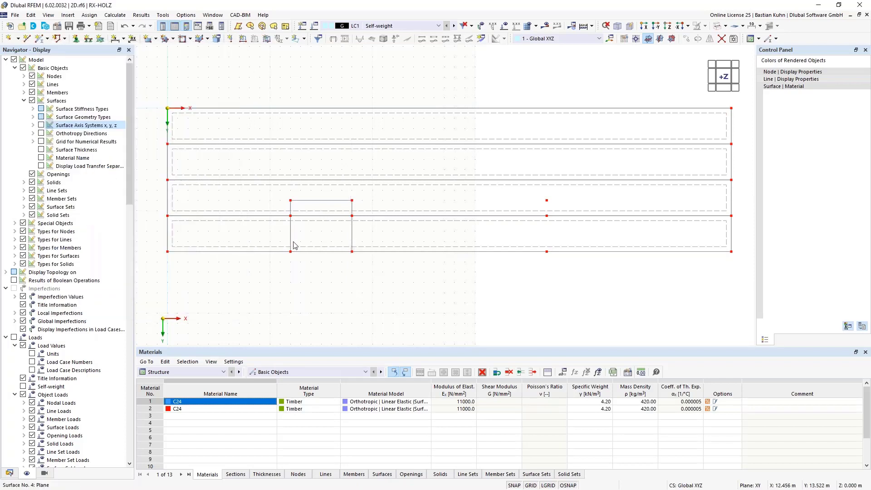
Step: Copy the three-sided outline to the edge node at X 37 m and connect both outlines with the crossing lines at their intersections
click(291, 237)
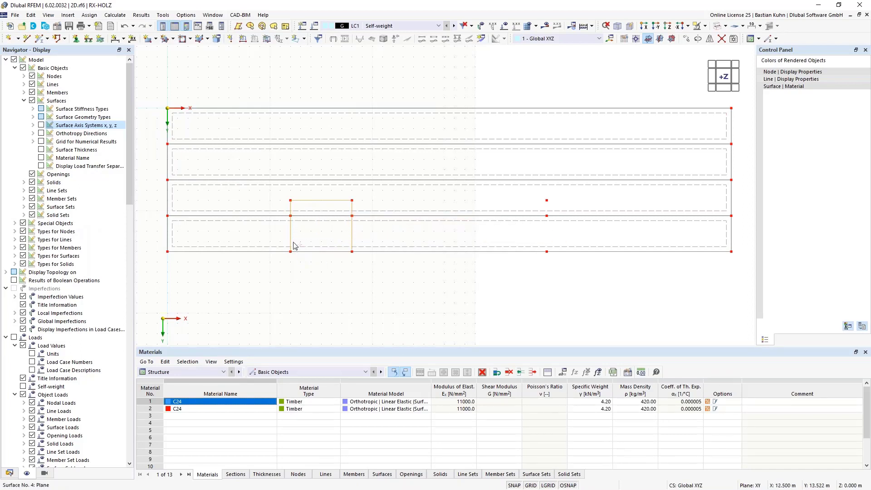
ctrl+drag(291, 243, 549, 247)
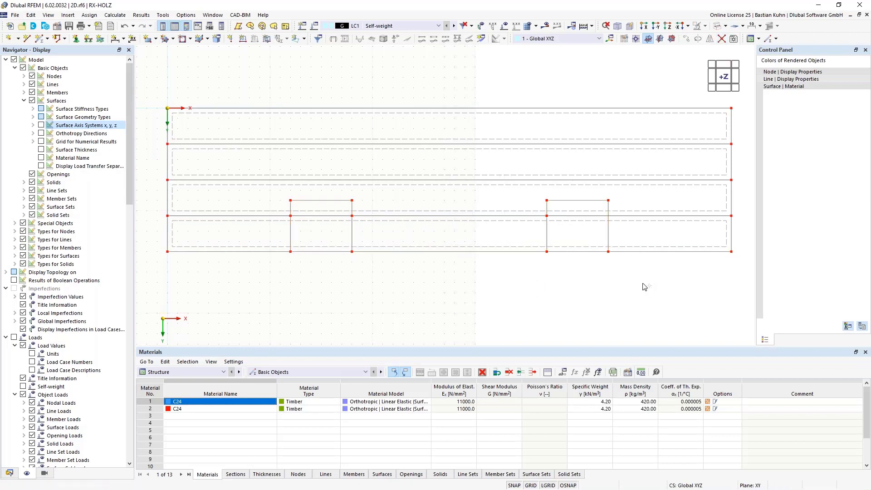
drag(643, 283, 521, 188)
drag(375, 276, 267, 194)
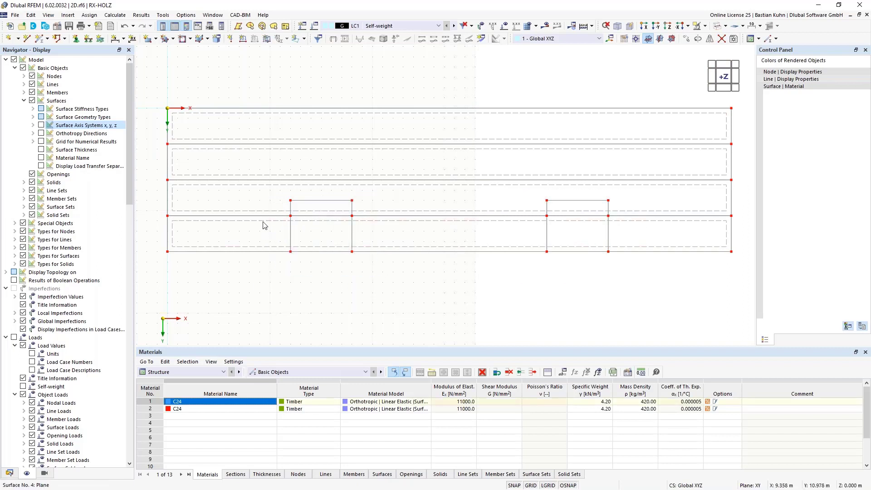
Step: Divide the two surfaces crossed by the outlines along the intersecting lines, and delete the surface pieces inside both outlines
right_click(264, 190)
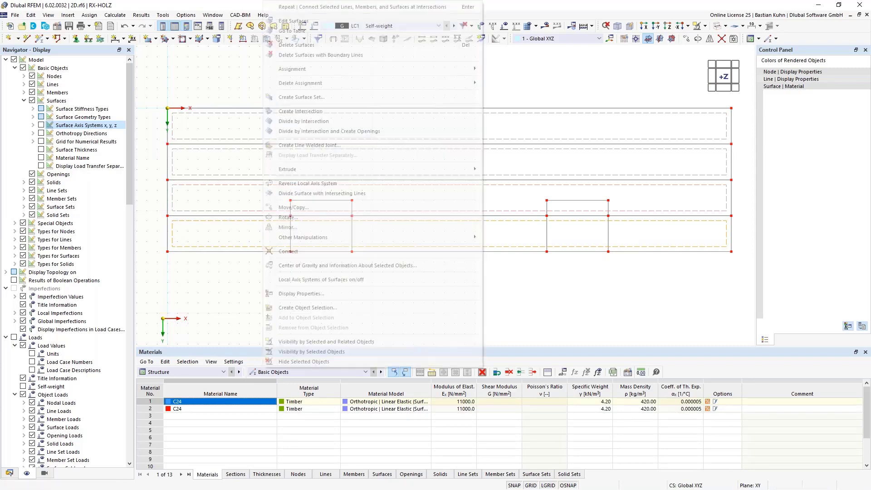
click(338, 193)
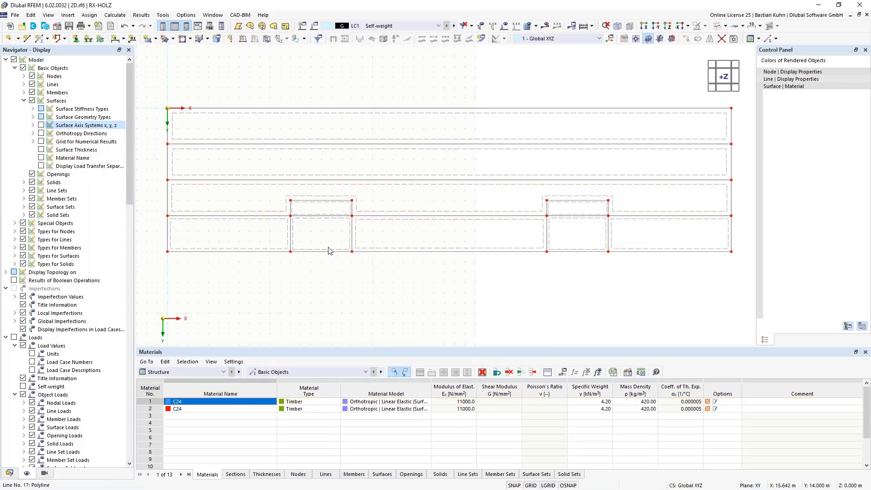
drag(308, 213, 306, 208)
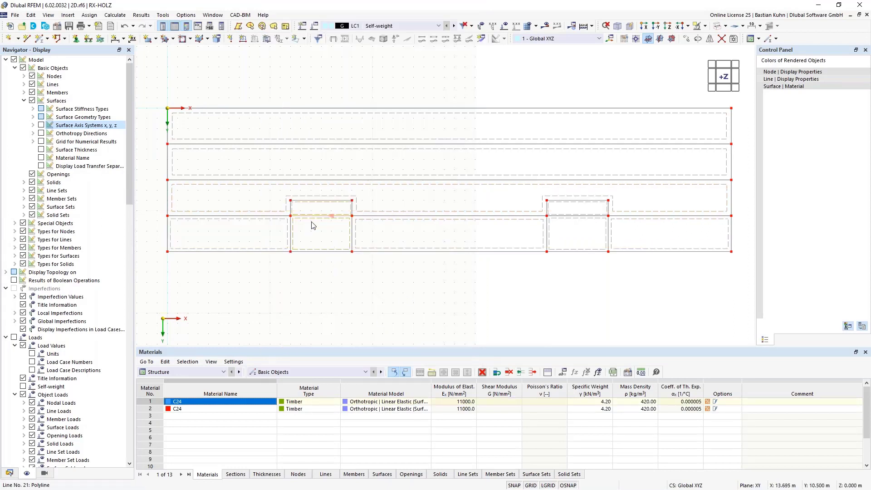
key(Delete)
drag(579, 222, 572, 213)
key(Delete)
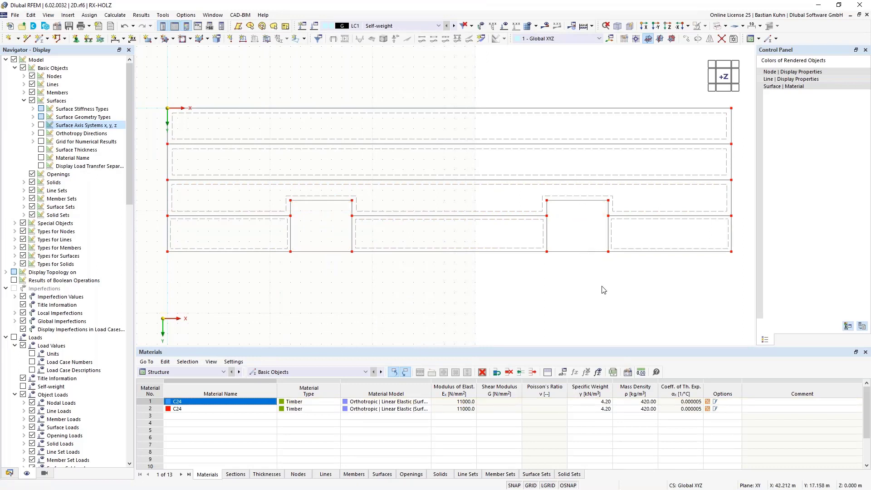
Step: Check the floor with its two recesses in solid display, and return to the wireframe display
click(717, 27)
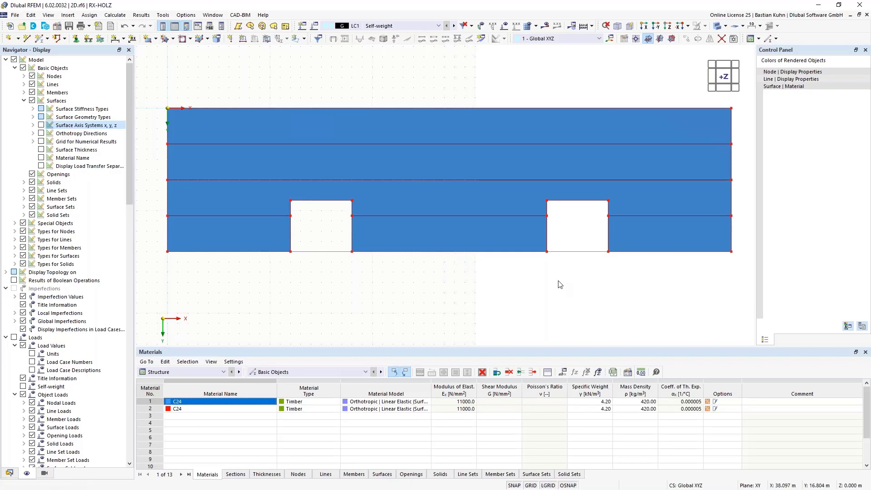
click(715, 27)
click(715, 27)
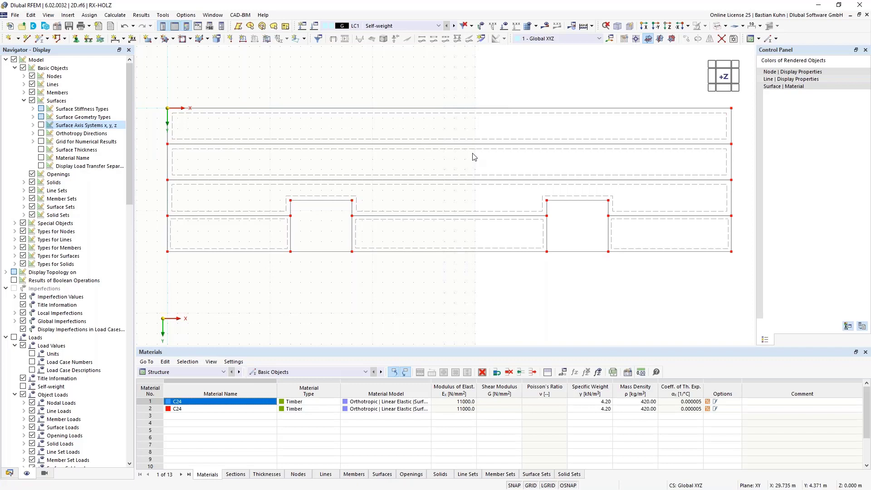
Step: Copy the long edge line at Y 0 with 1 step and a displacement of 0.4 m along Y
right_click(421, 111)
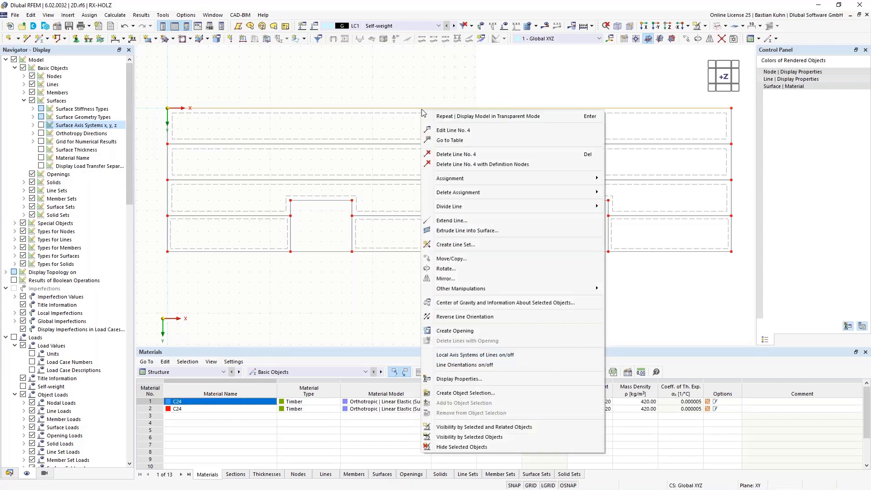
click(460, 260)
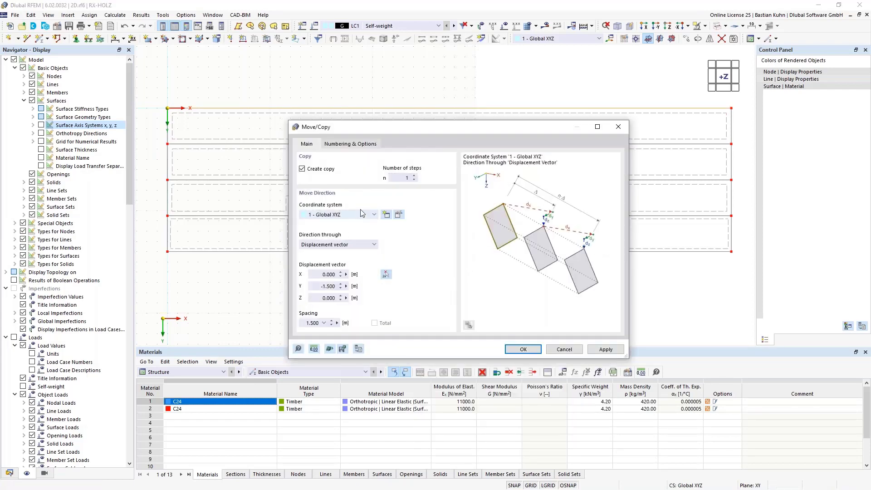
double_click(320, 286)
text(0)
click(524, 350)
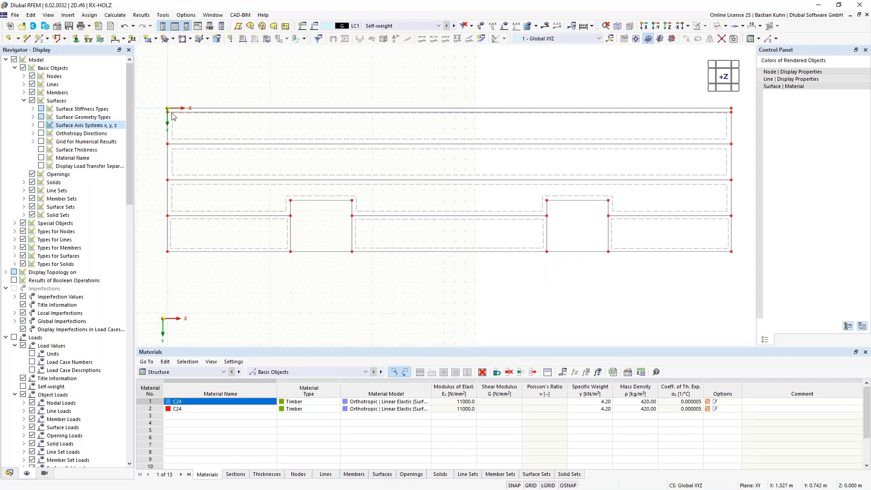
Step: Copy the line offset 0.4 m from the edge with 1 step and a displacement of 13.2 m along Y
scroll(172, 116, up, 3)
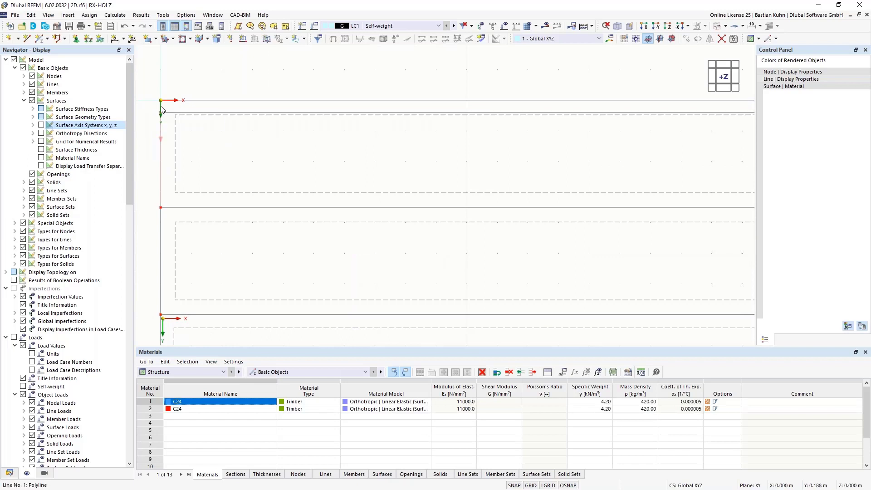
scroll(160, 108, up, 3)
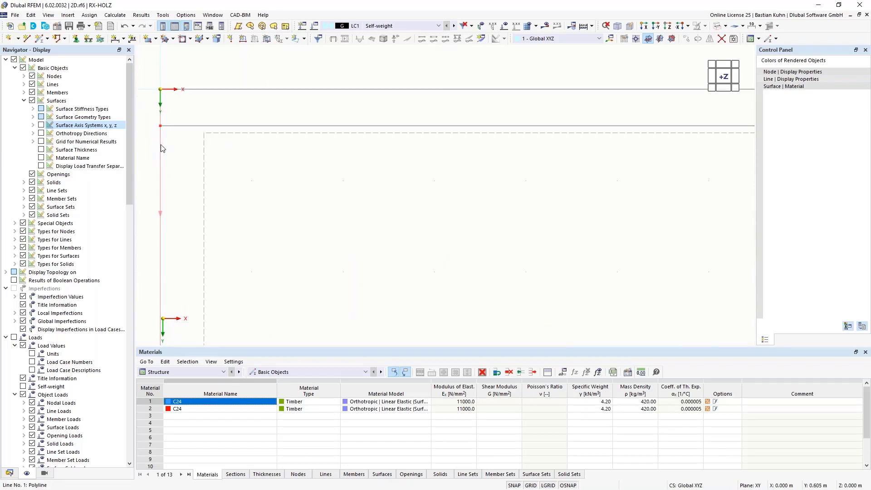
scroll(161, 145, down, 10)
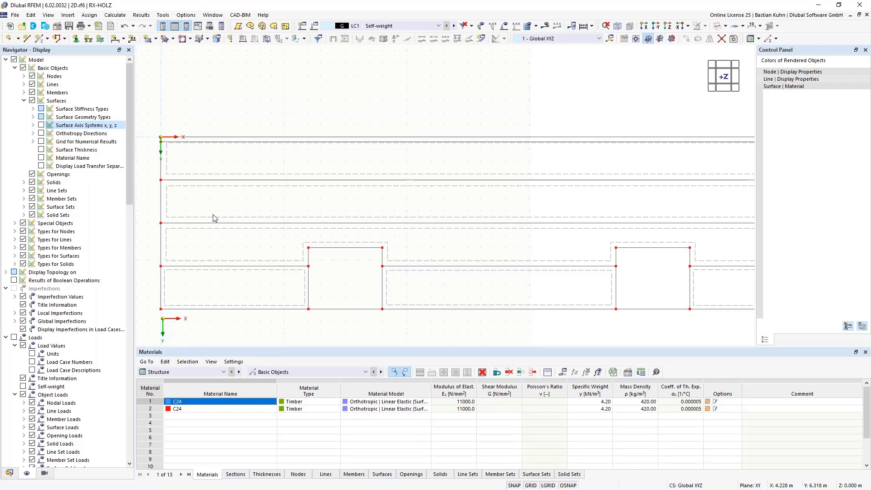
right_click(234, 146)
click(271, 293)
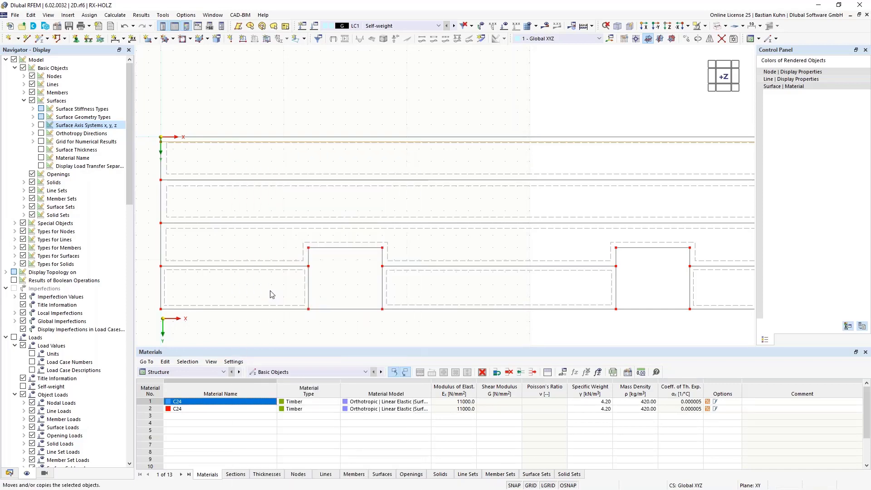
double_click(317, 285)
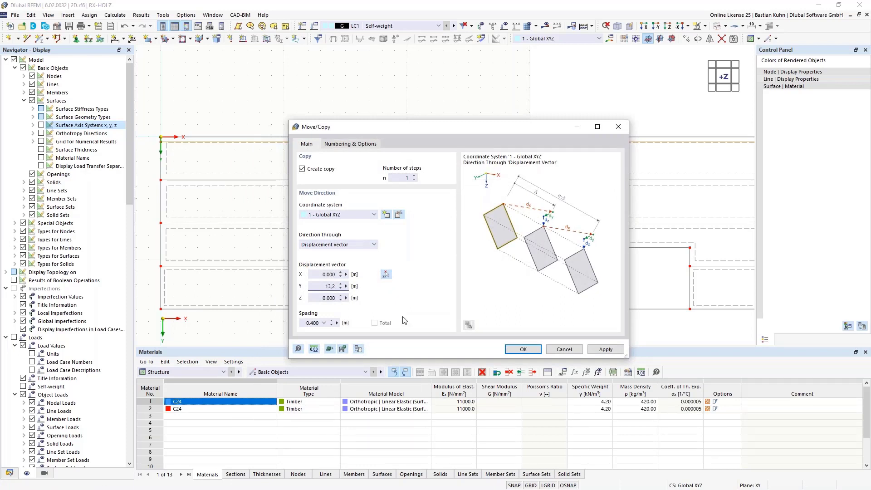
click(522, 350)
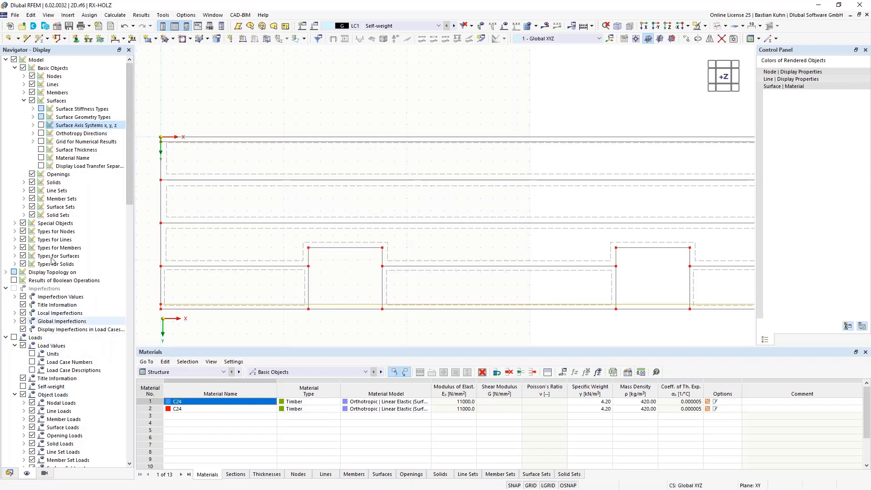
Step: Display the line orientations and reverse the orientation of the first interior joint line below the Y 0 edge
click(24, 85)
click(41, 92)
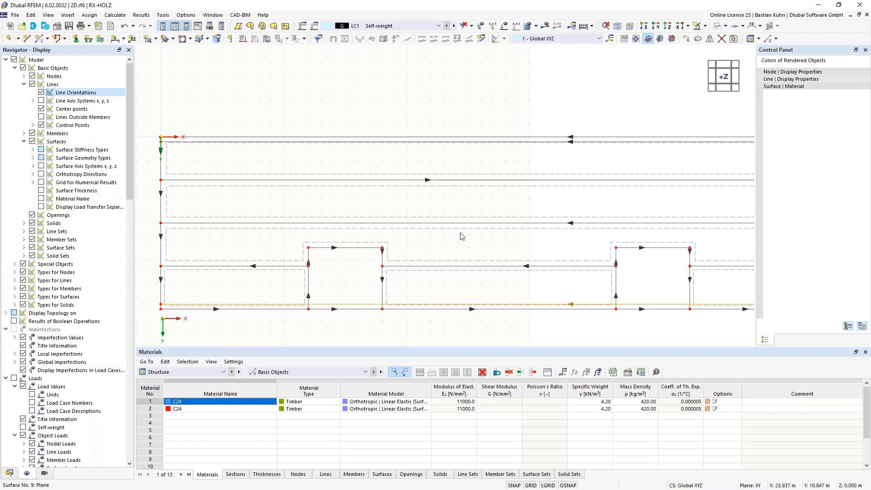
right_click(454, 183)
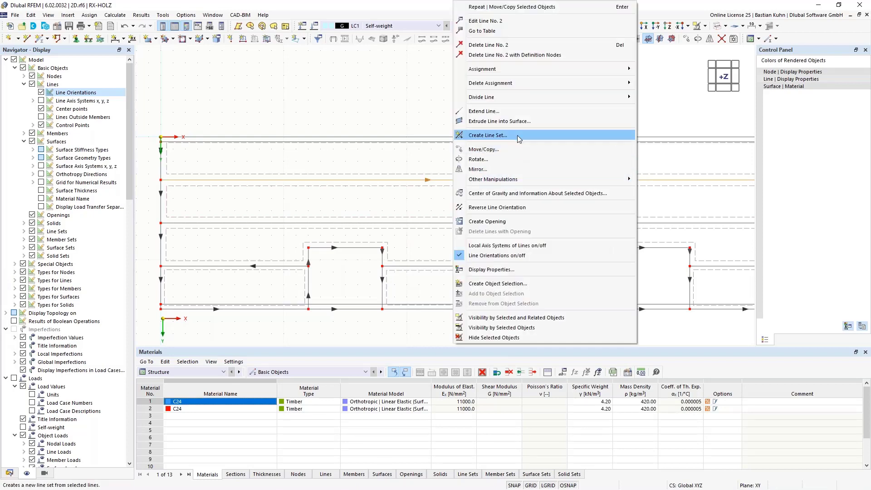
click(496, 207)
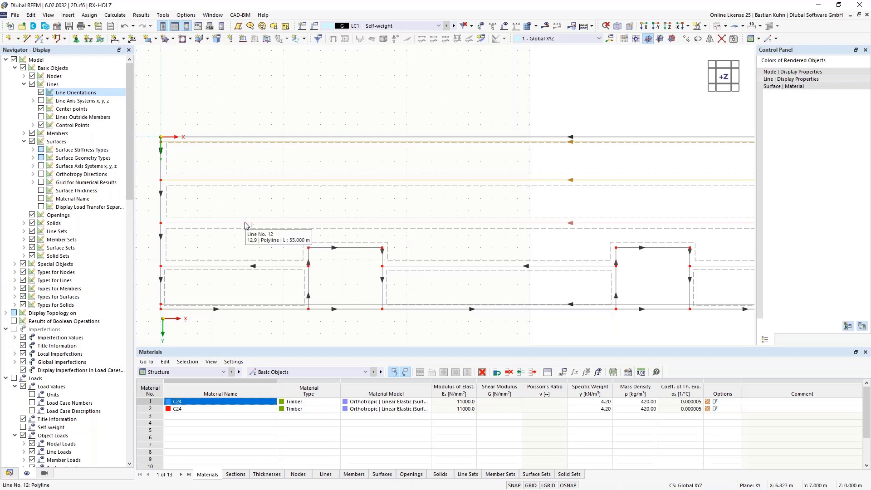
Step: Divide the three interior joint lines and both offset lines at a set distance from their line end near X 0
right_click(240, 308)
mouse_move(379, 97)
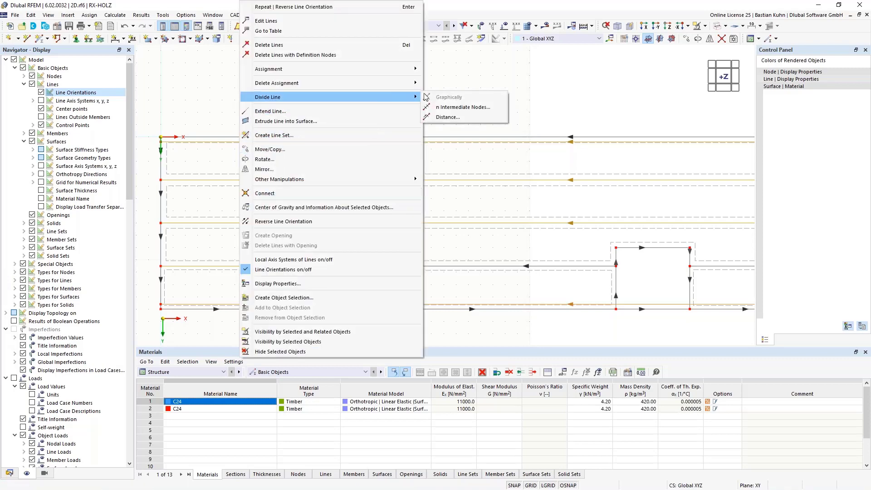
click(447, 117)
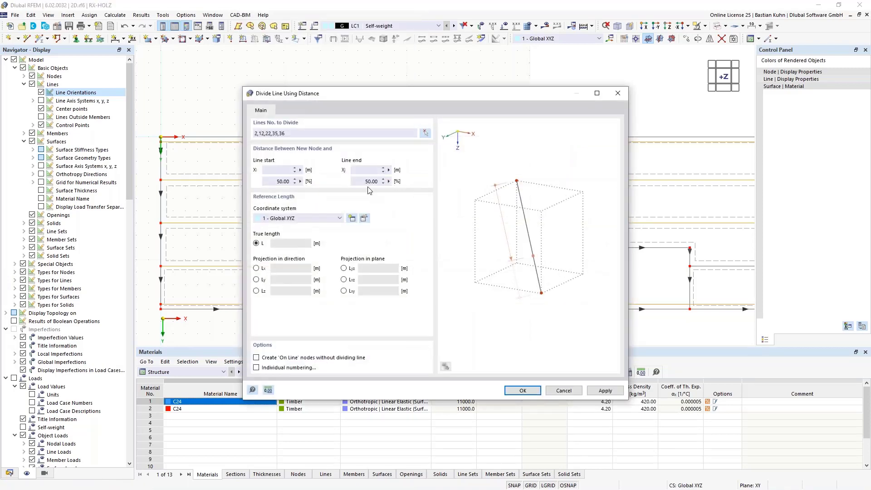
click(368, 172)
key(Return)
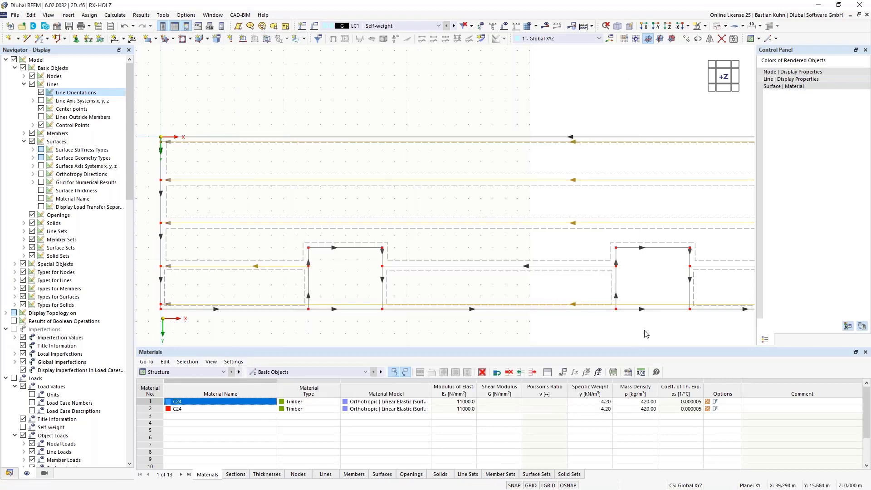
Step: Divide the same joint and offset lines at a set distance from their line start, near the floor's X 55 m edge
middle_drag(646, 333, 567, 270)
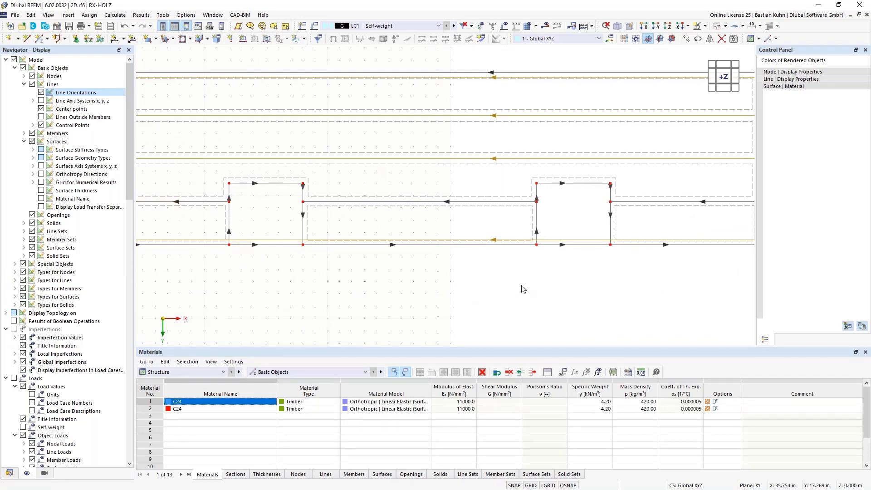
right_click(652, 201)
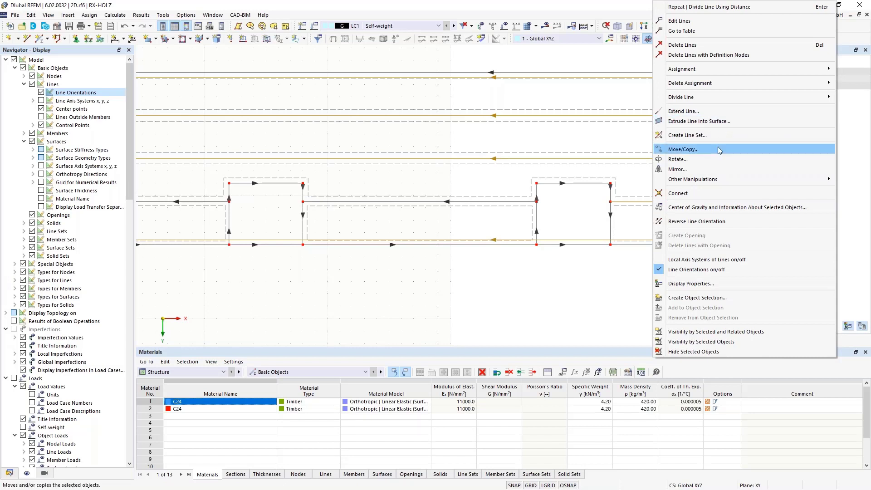
mouse_move(703, 99)
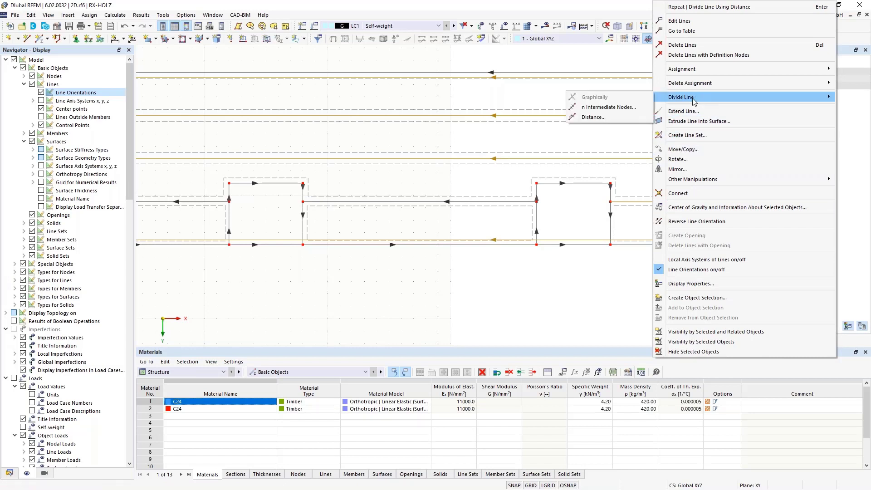
click(617, 117)
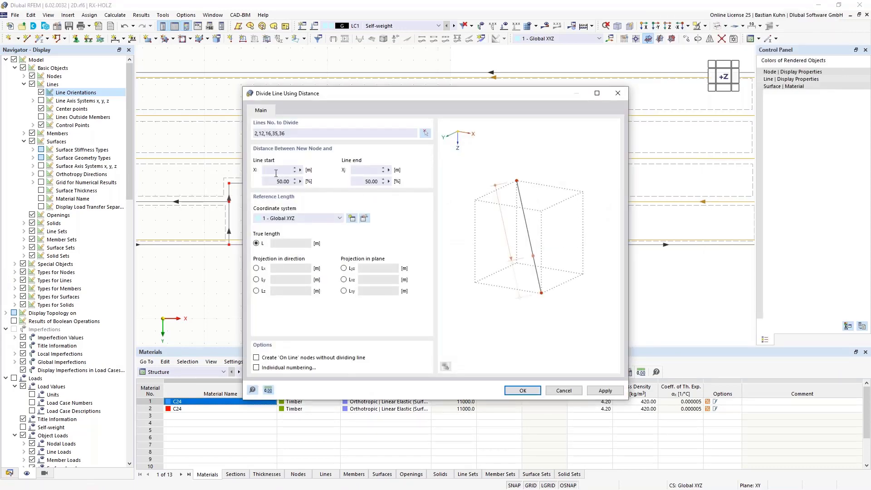
click(275, 172)
key(Return)
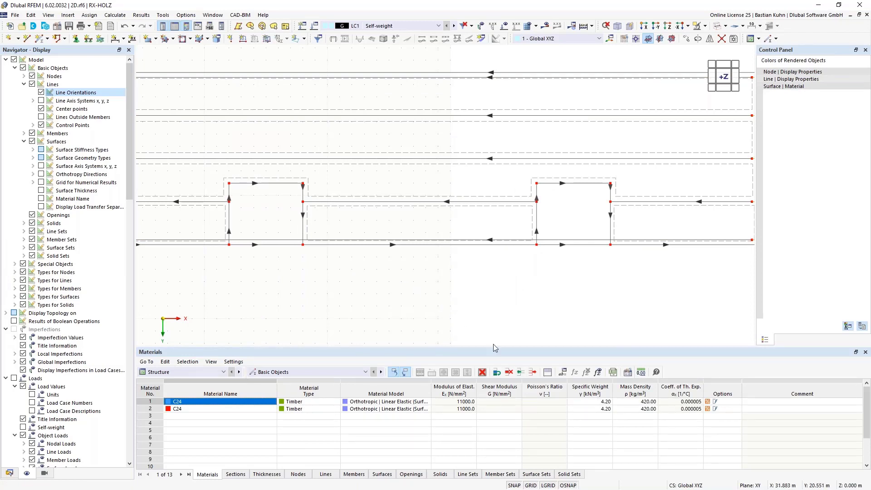
Step: Create 11 intermediate on-line nodes, without dividing the line, on both offset lines and the two uninterrupted joint lines
scroll(464, 316, down, 3)
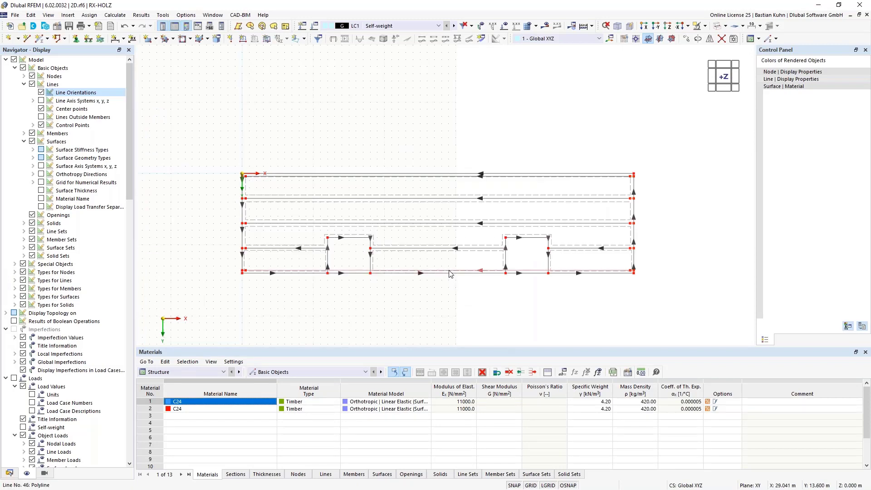
ctrl+click(434, 223)
ctrl+click(431, 198)
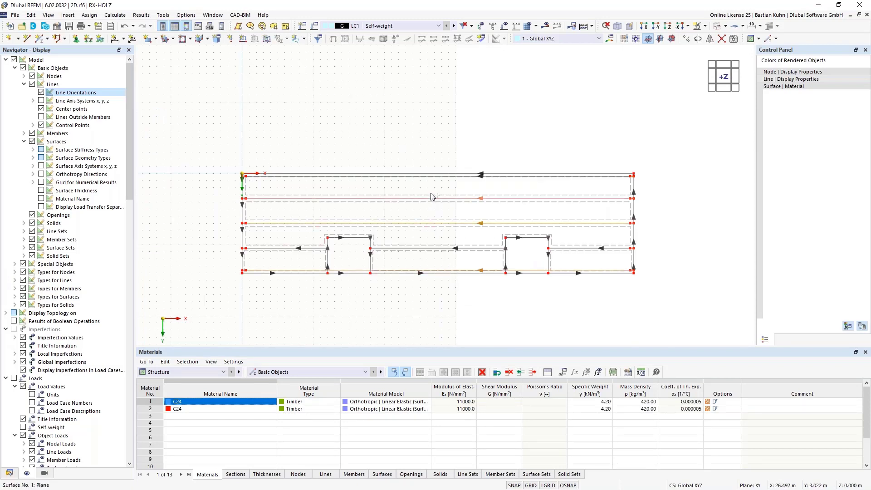
ctrl+click(433, 177)
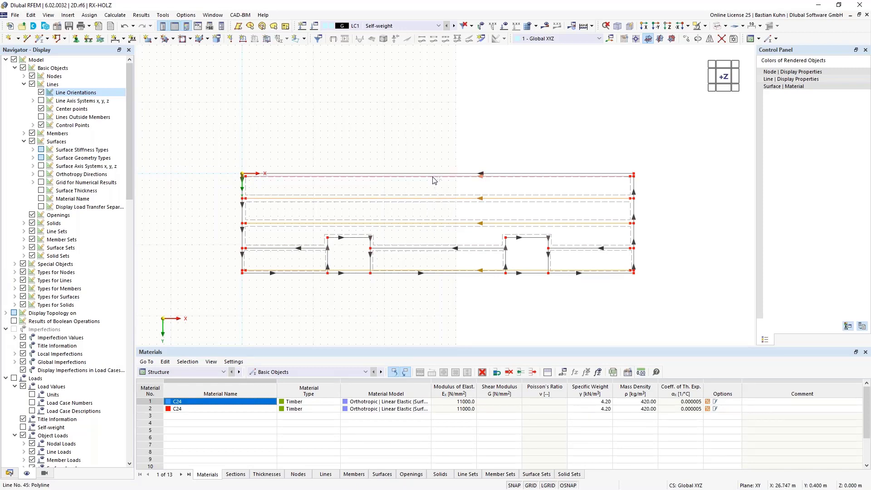
right_click(433, 180)
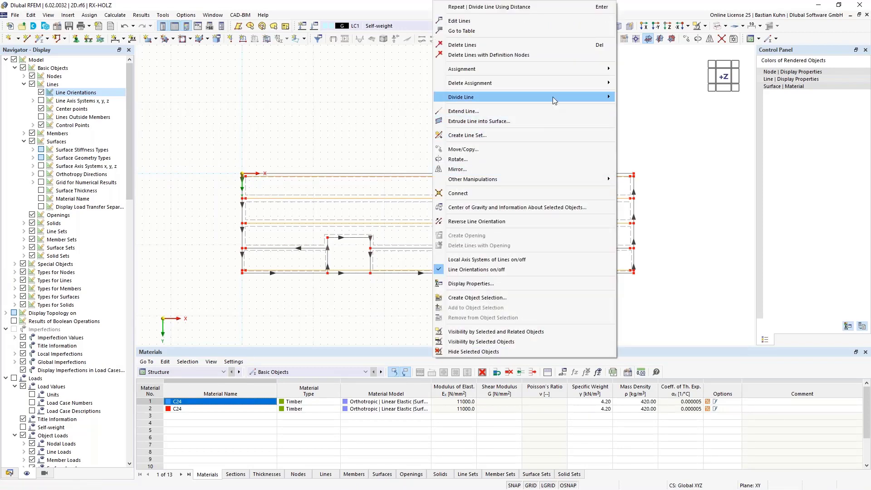
mouse_move(615, 97)
click(652, 107)
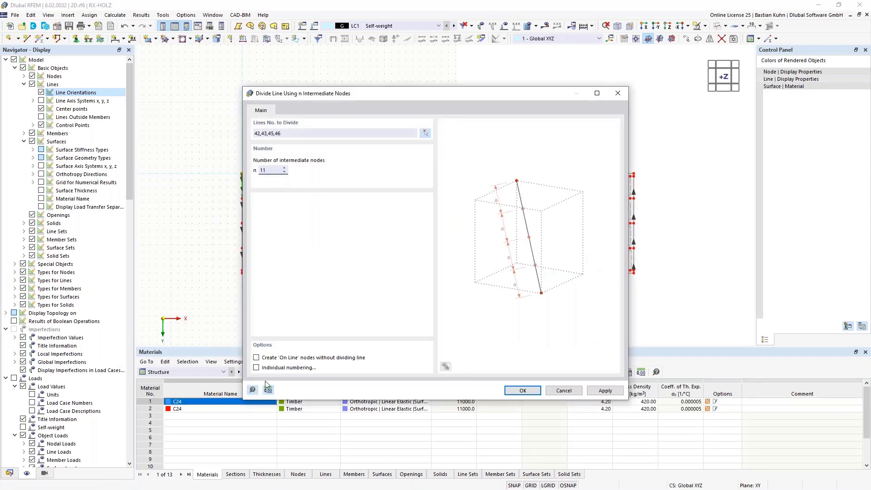
click(259, 360)
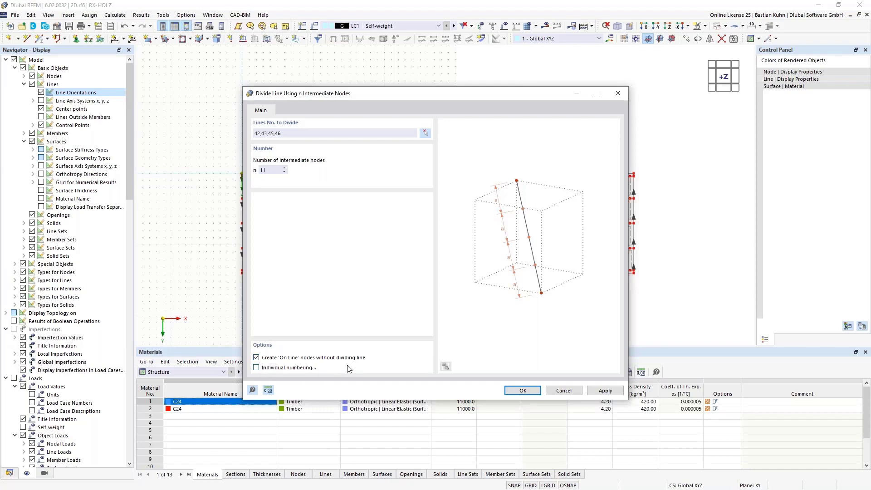
click(521, 390)
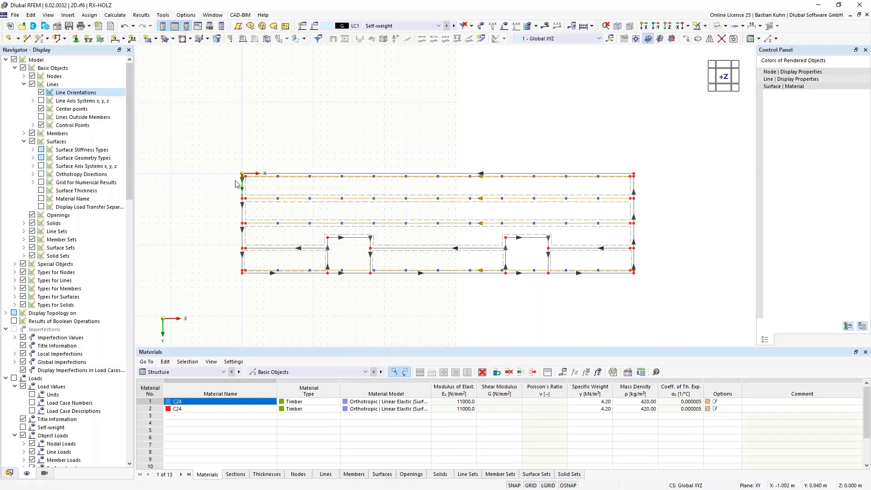
Step: Examine the nodes and line ends at the floor's corners, short edges and recesses
scroll(235, 181, up, 2)
scroll(217, 195, up, 3)
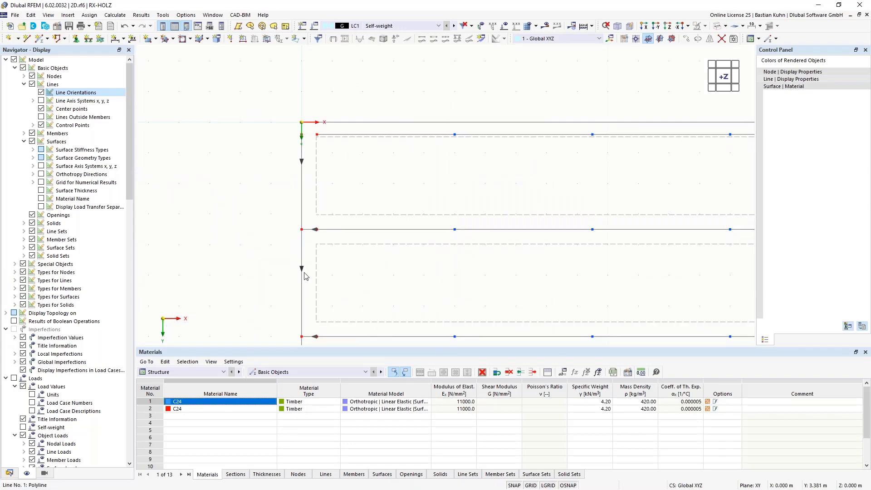
scroll(301, 254, down, 3)
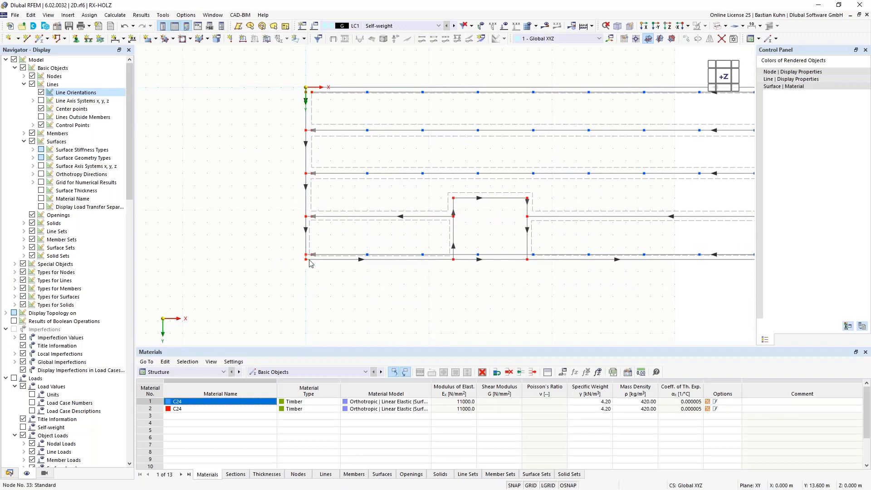
scroll(306, 258, up, 3)
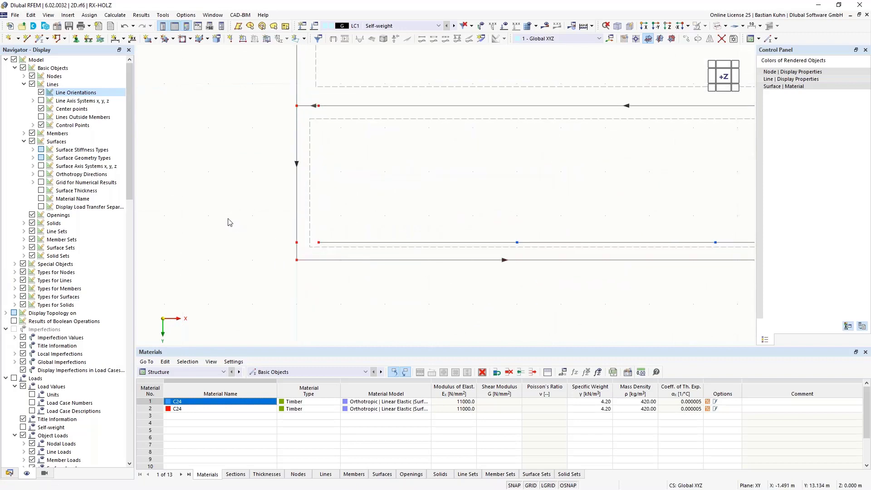
scroll(228, 219, down, 6)
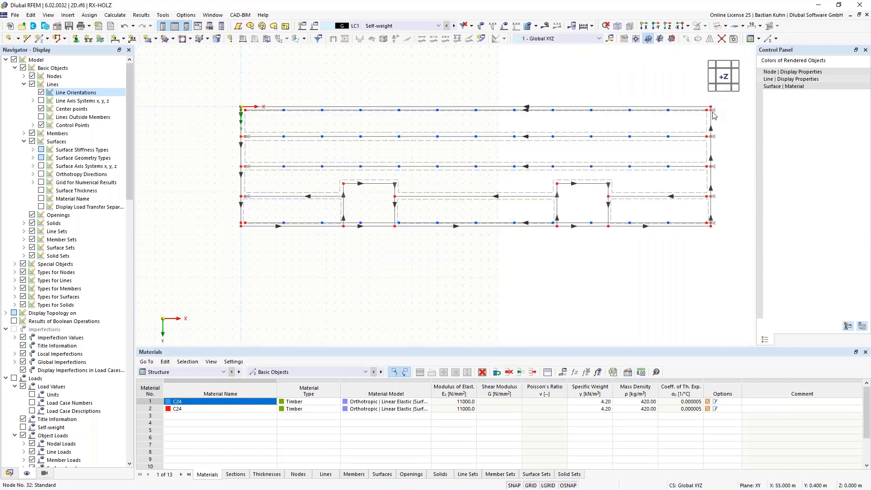
scroll(697, 107, up, 5)
scroll(692, 110, down, 5)
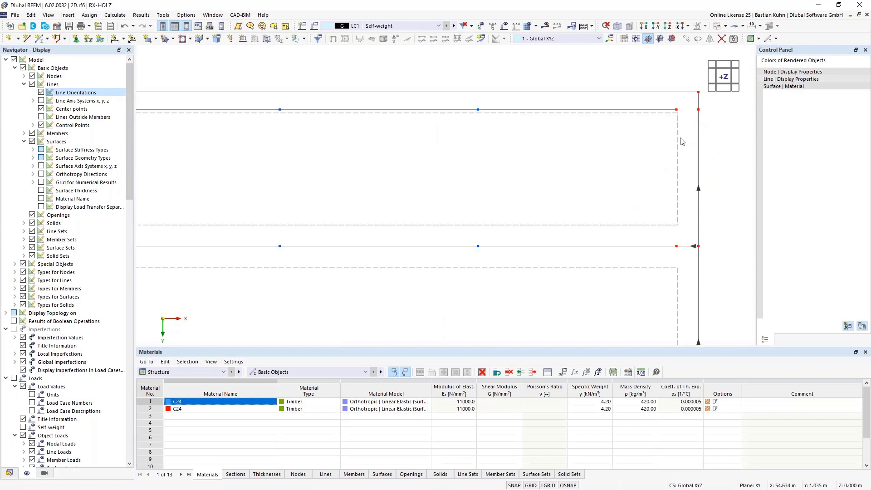
scroll(603, 217, up, 3)
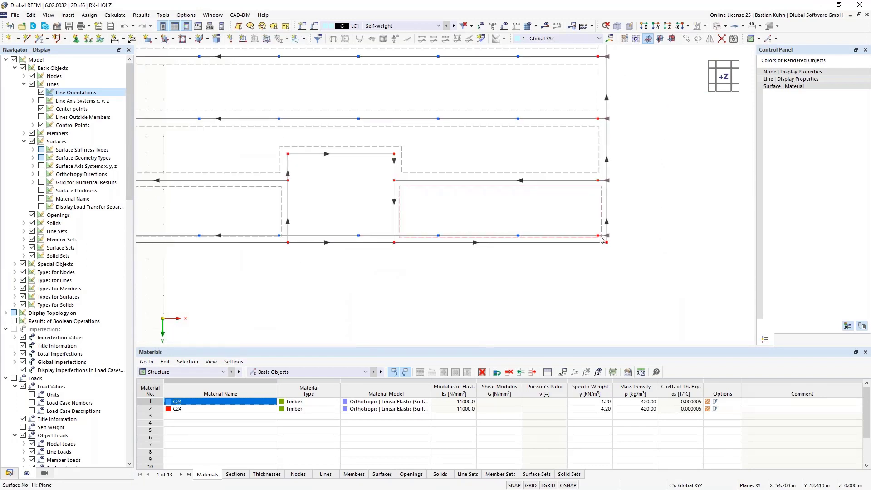
scroll(481, 249, down, 3)
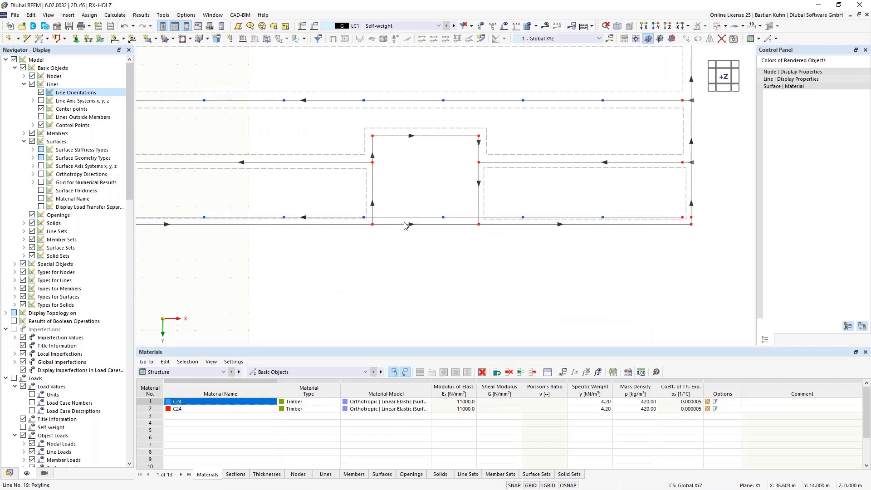
Step: Connect the lines and surfaces at their intersections around both edge recesses
scroll(512, 254, down, 5)
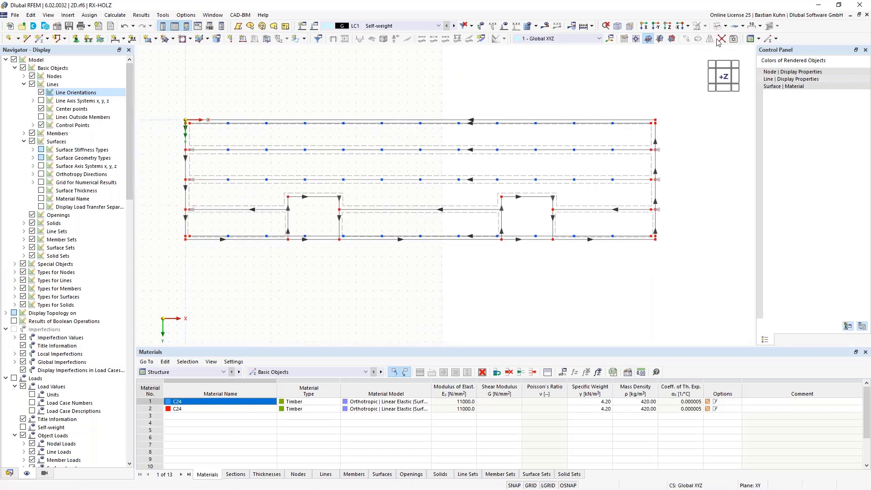
drag(559, 262, 493, 192)
drag(344, 252, 272, 186)
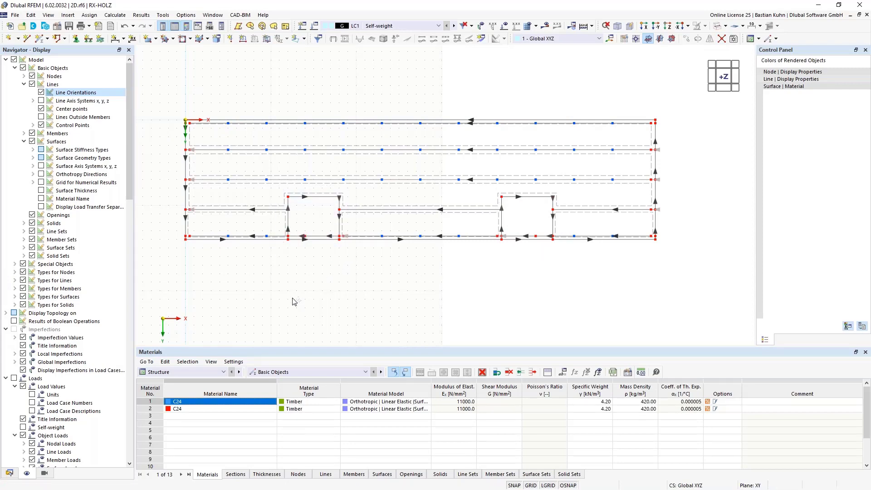
Step: Copy the seven on-line nodes of the Y 13.6 m offset line outside the recesses by -3.1 m in Y onto the interrupted joint line
scroll(271, 259, up, 3)
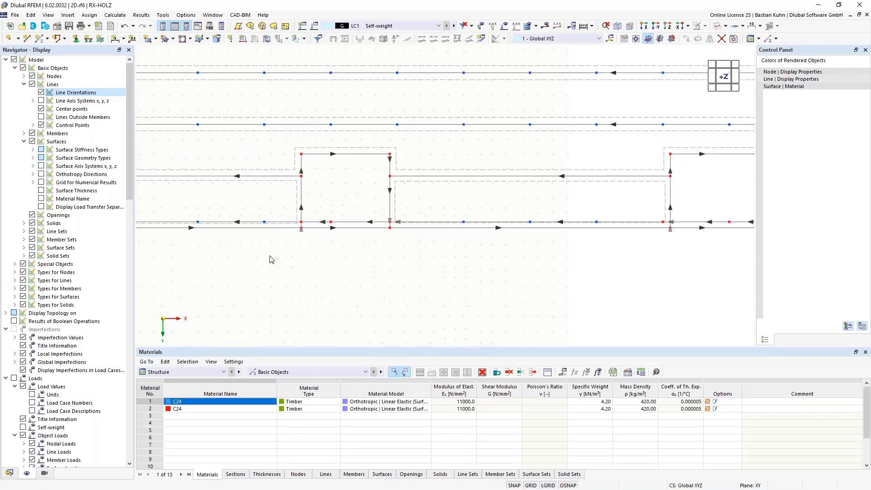
click(199, 222)
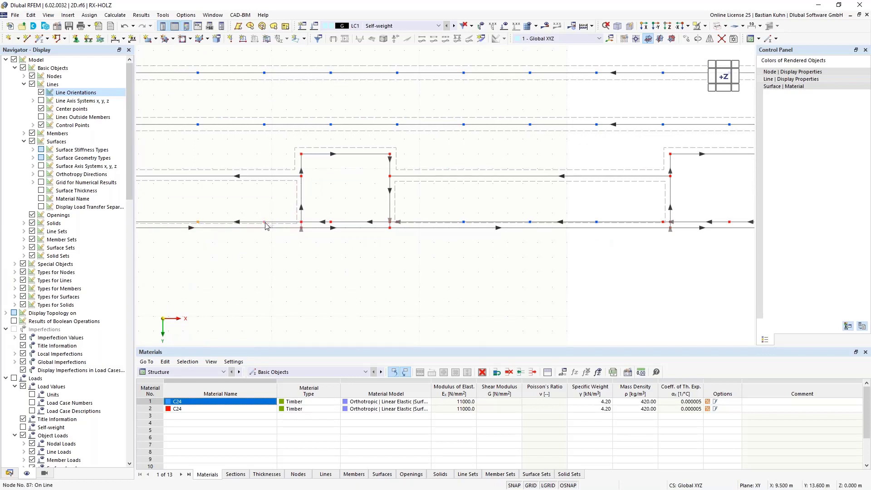
ctrl+click(266, 223)
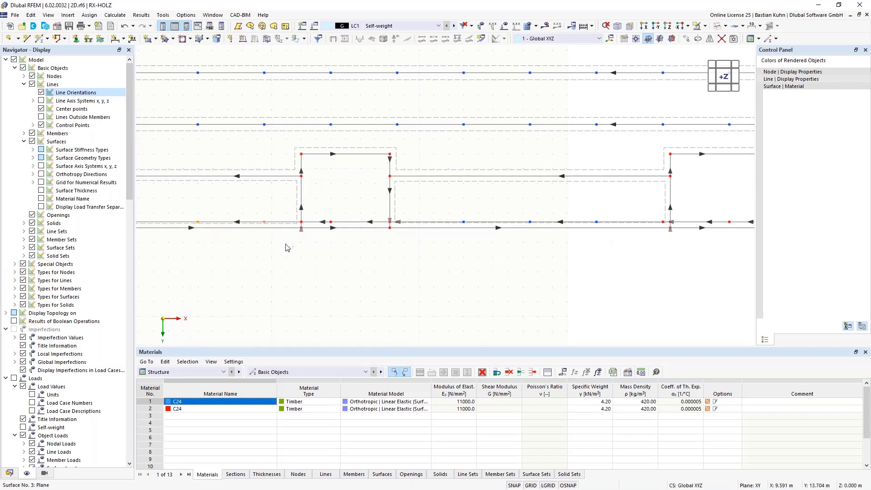
ctrl+click(464, 223)
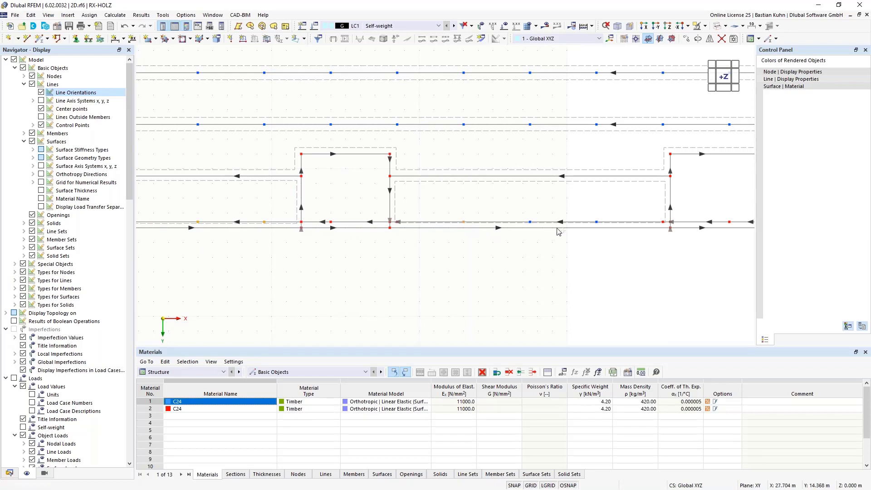
ctrl+click(531, 222)
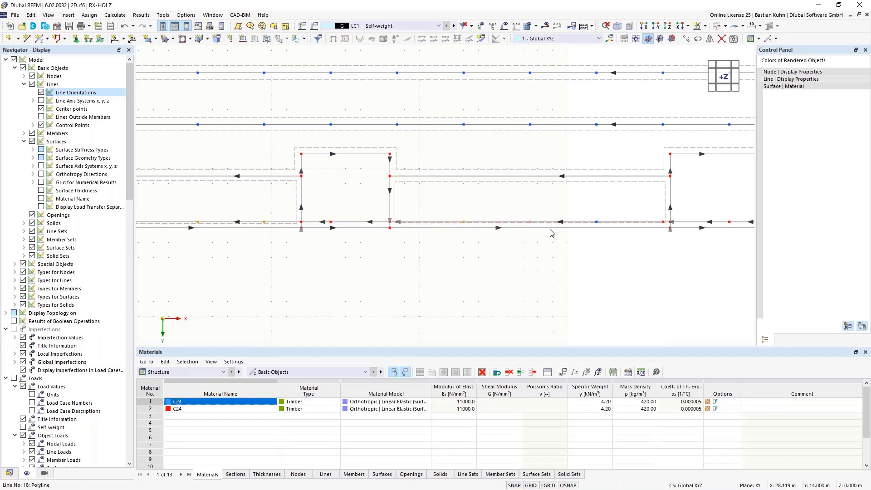
ctrl+click(597, 222)
middle_drag(626, 269, 474, 256)
scroll(468, 254, down, 3)
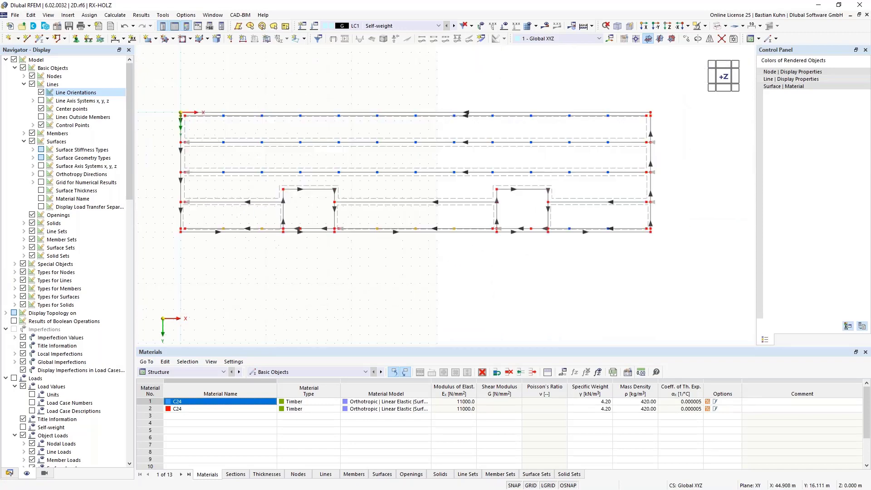
ctrl+click(570, 229)
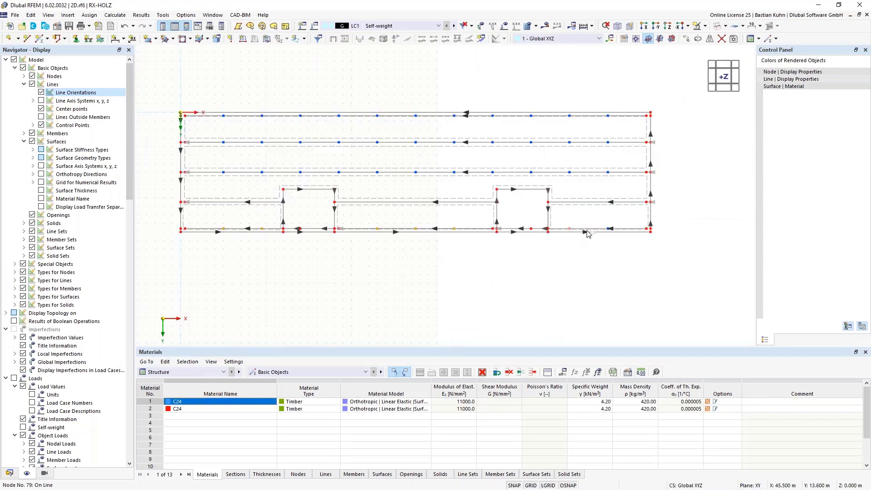
right_click(610, 232)
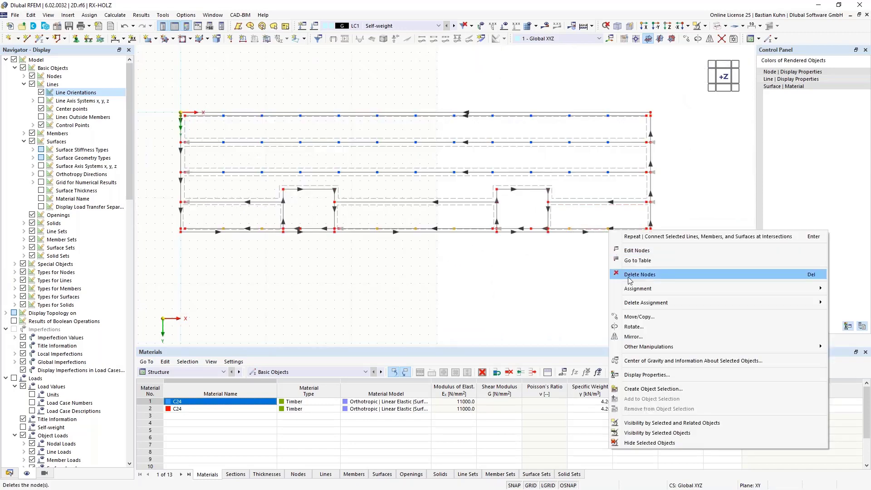
click(631, 318)
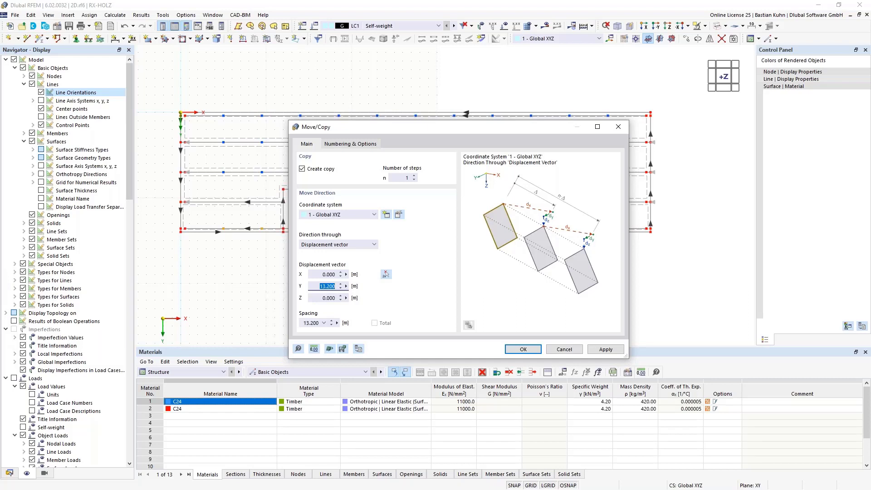
text(-3,1)
click(515, 350)
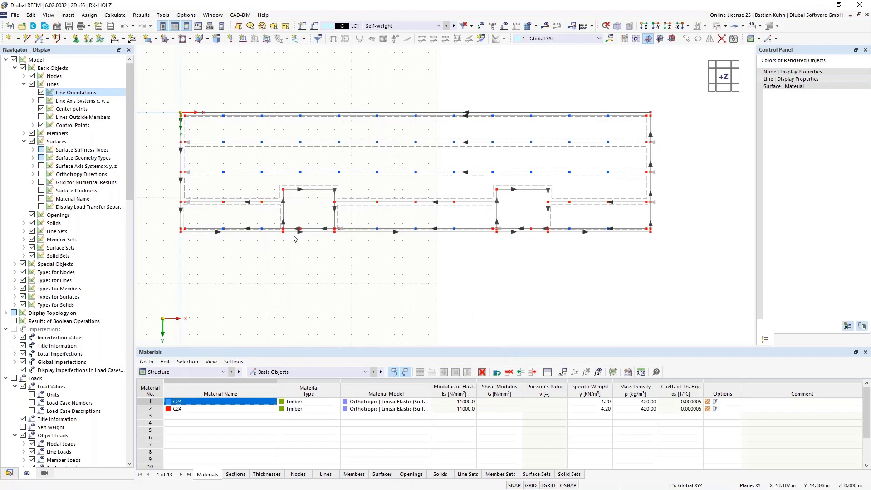
Step: Connect the lines at their intersections along the two outer stretches of the Y 13.6 m offset line
scroll(293, 236, up, 3)
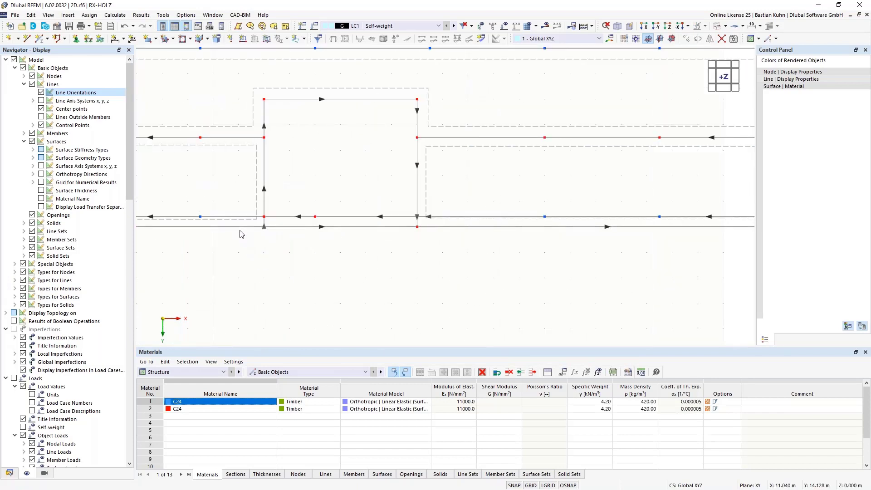
scroll(248, 267, down, 2)
scroll(431, 238, down, 3)
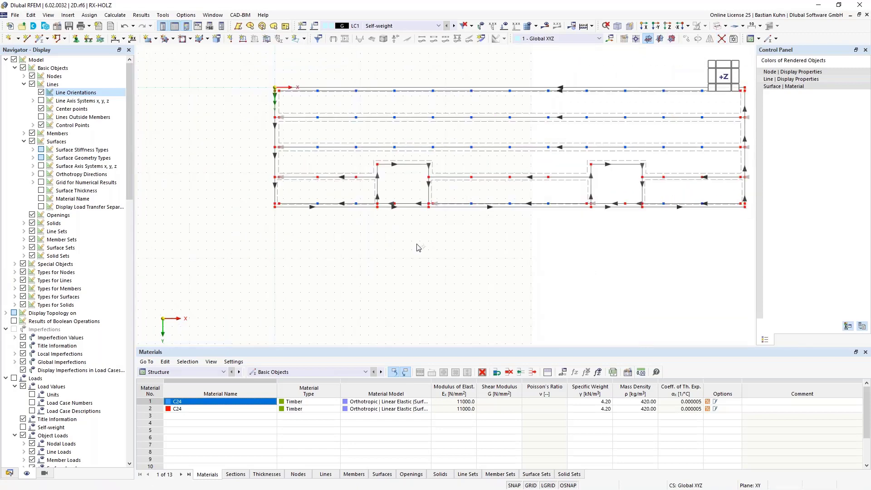
drag(386, 229, 298, 196)
drag(729, 216, 645, 182)
scroll(722, 213, up, 1)
middle_drag(722, 213, 575, 252)
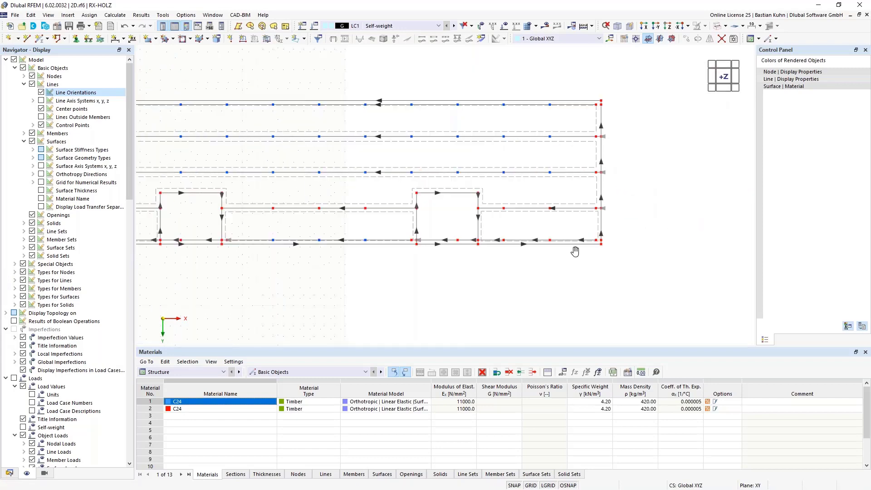
Step: Delete the Y 13.6 m offset line's short end pieces near the X 55 m edge and its pieces across the nearby recess
scroll(575, 251, up, 3)
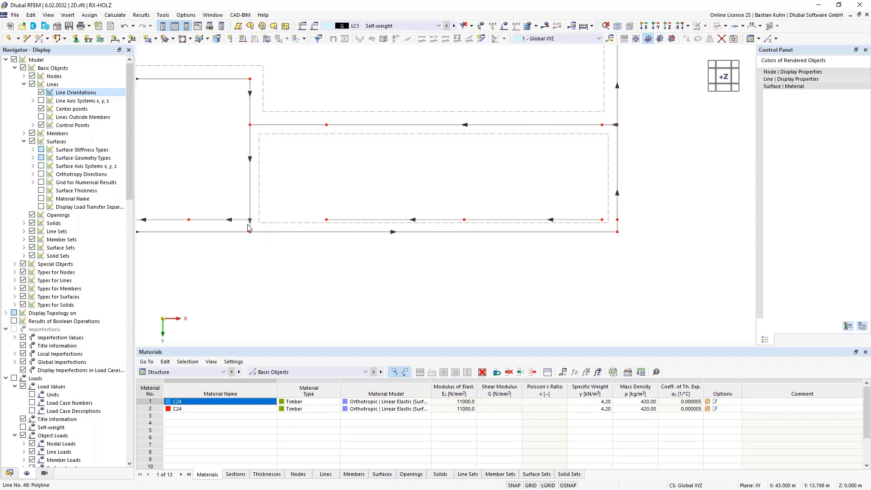
scroll(232, 269, down, 2)
middle_drag(314, 259, 474, 235)
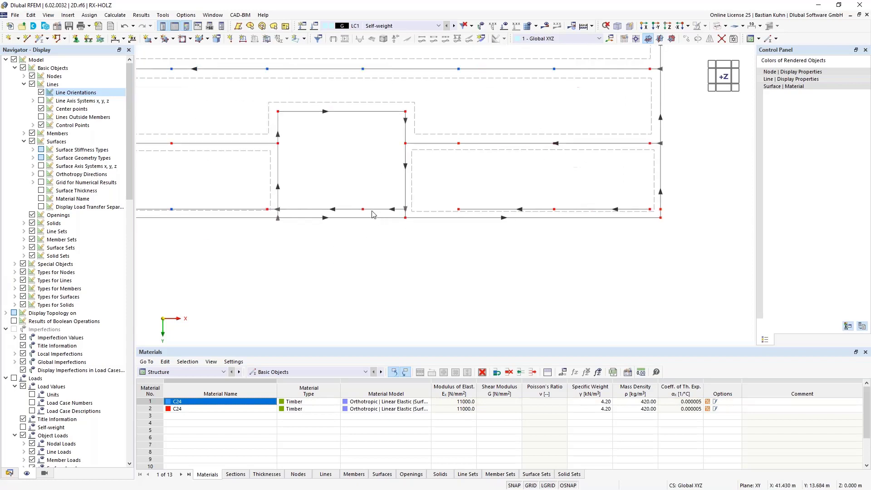
scroll(372, 212, up, 3)
drag(375, 215, 292, 208)
key(Delete)
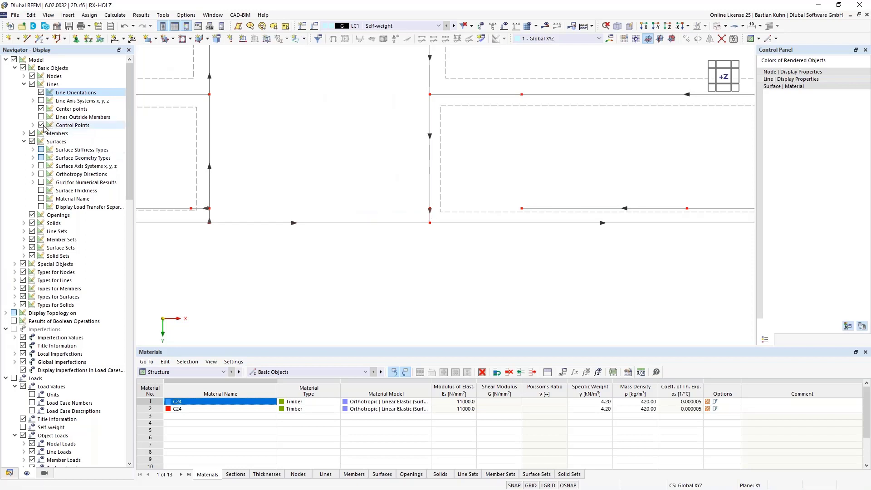
Step: Hide the line orientations and delete the remaining offset line pieces across and beside the recess openings
click(41, 93)
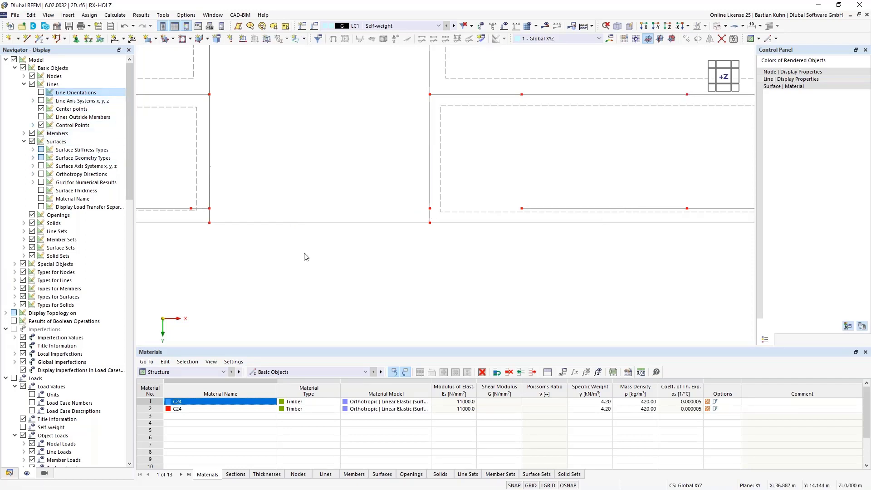
click(209, 208)
click(430, 209)
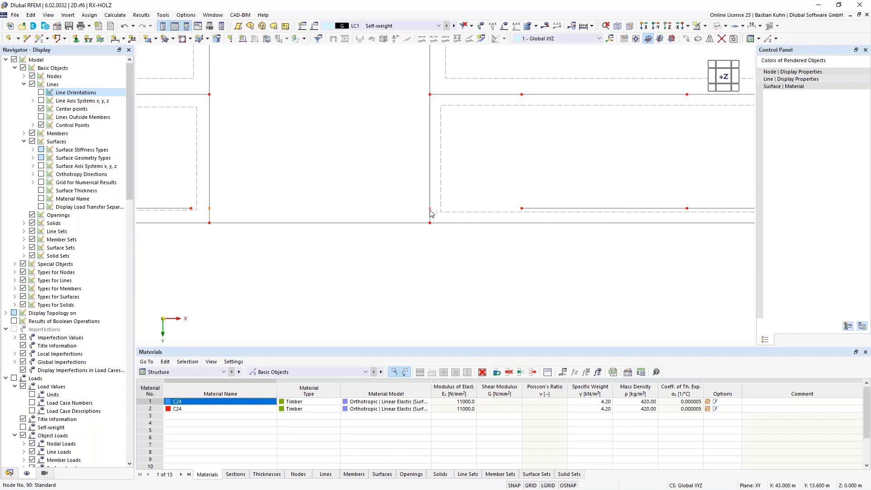
scroll(431, 213, down, 2)
middle_drag(380, 276, 620, 234)
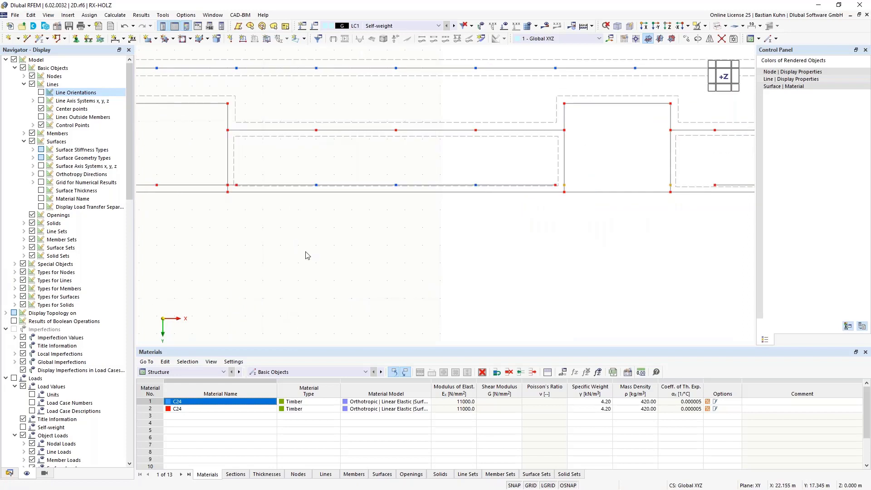
scroll(305, 256, down, 1)
middle_drag(247, 253, 370, 249)
click(368, 244)
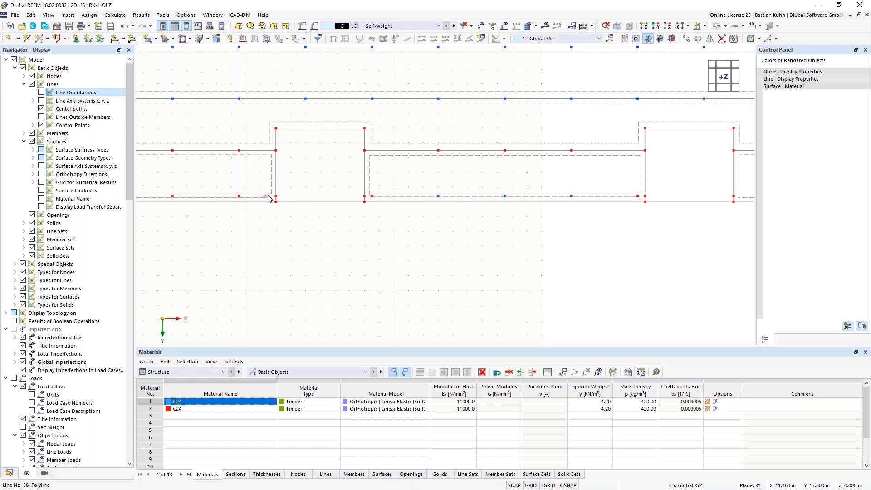
Step: Try to delete the offset line's short end piece beside the recess edge at X 18 m
scroll(370, 197, up, 3)
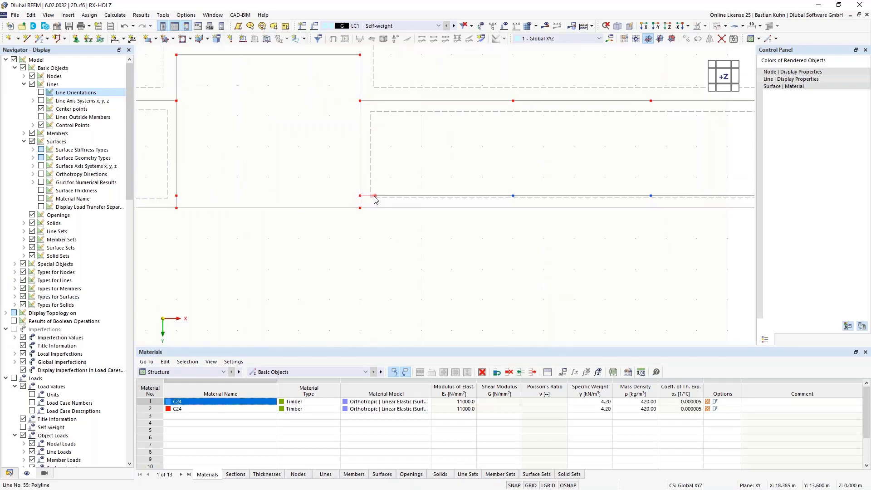
key(ctrl+z)
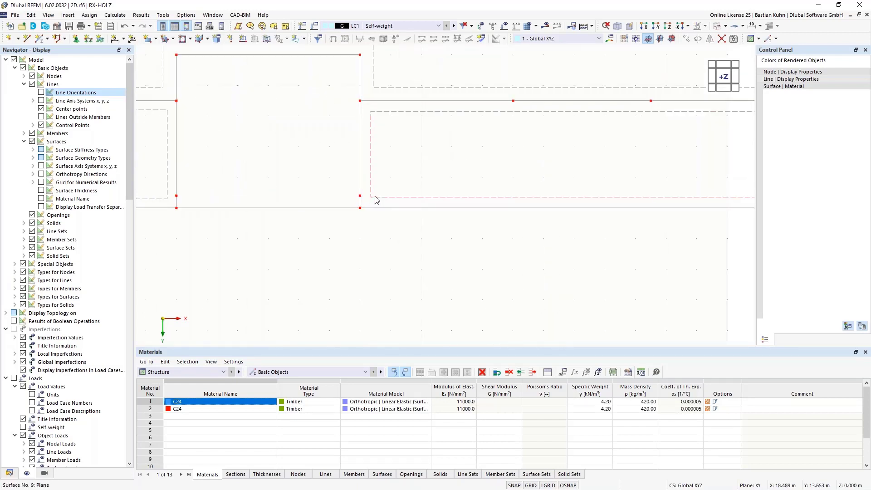
click(125, 26)
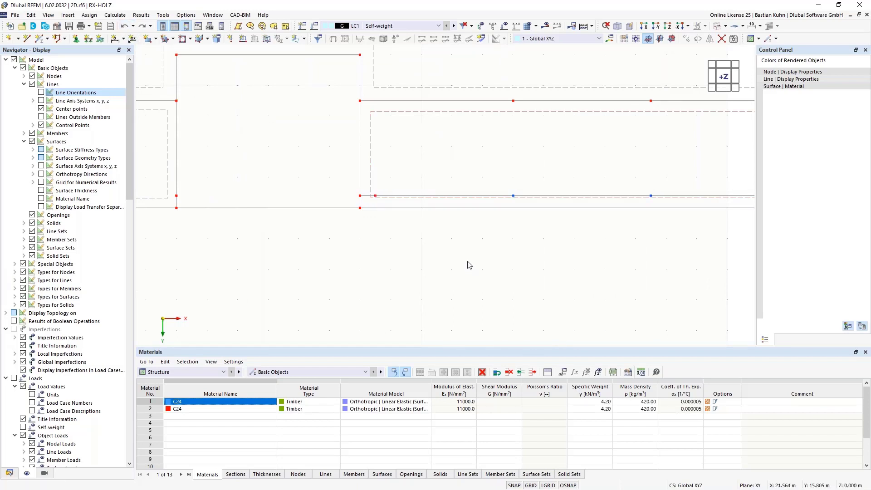
Step: Connect the middle stretch of the Y 13.6 m offset line at its nodes, and delete its short end piece at the X 18 m recess edge
scroll(466, 261, down, 3)
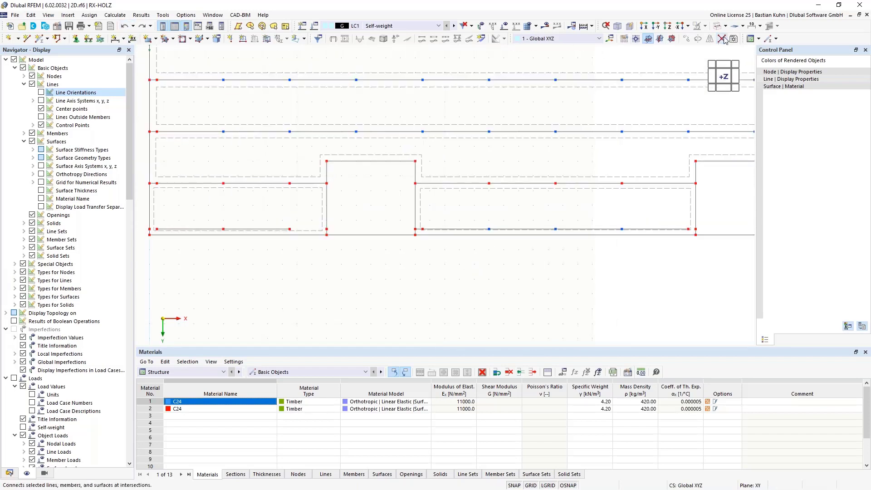
drag(672, 266, 461, 205)
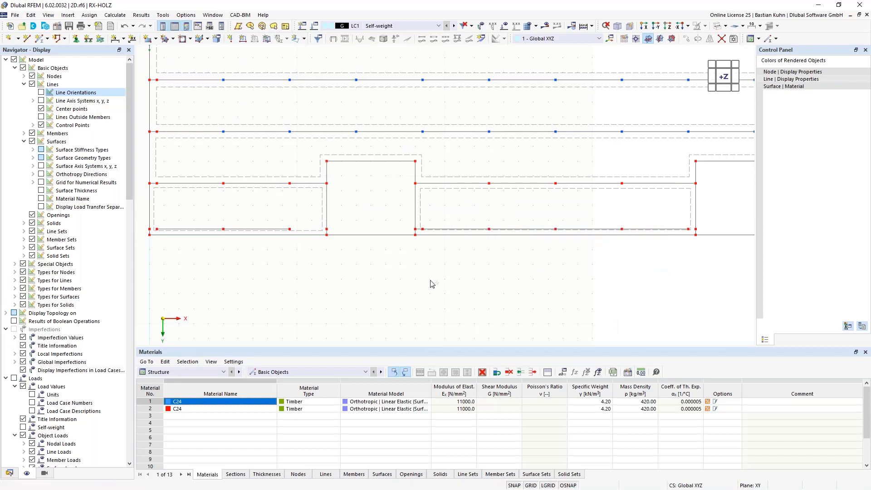
scroll(426, 254, up, 3)
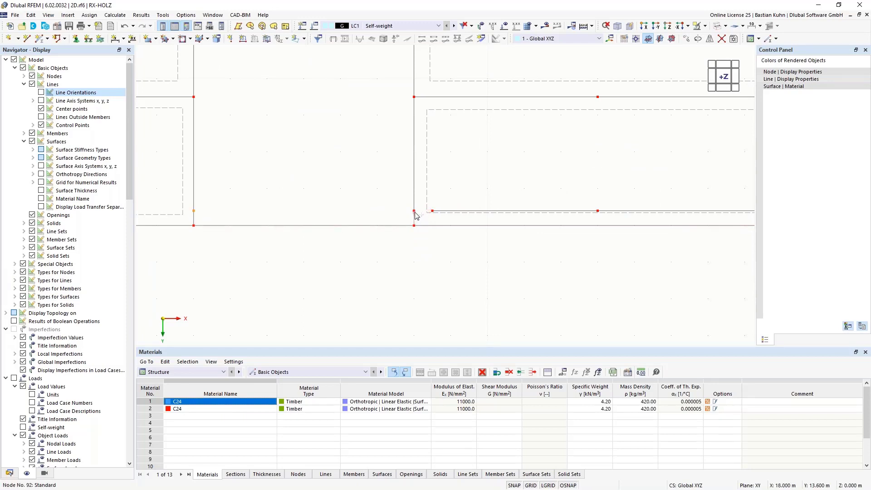
Step: Delete the four leftover nodes at Y 13.6 m on the side edges of both recesses, merging the joined lines
scroll(415, 215, down, 5)
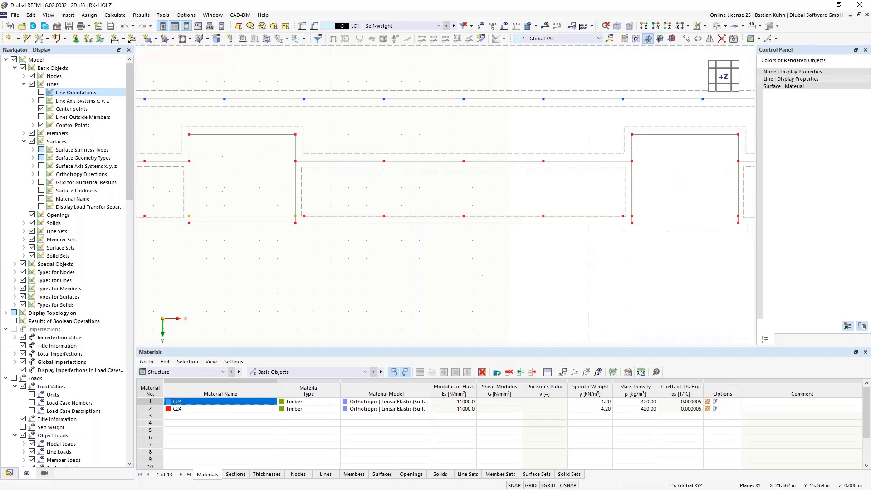
scroll(532, 227, up, 2)
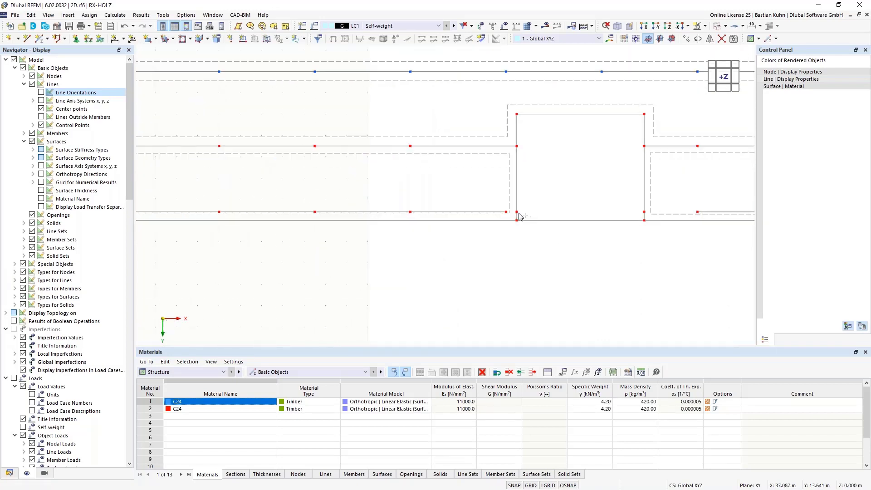
right_click(645, 215)
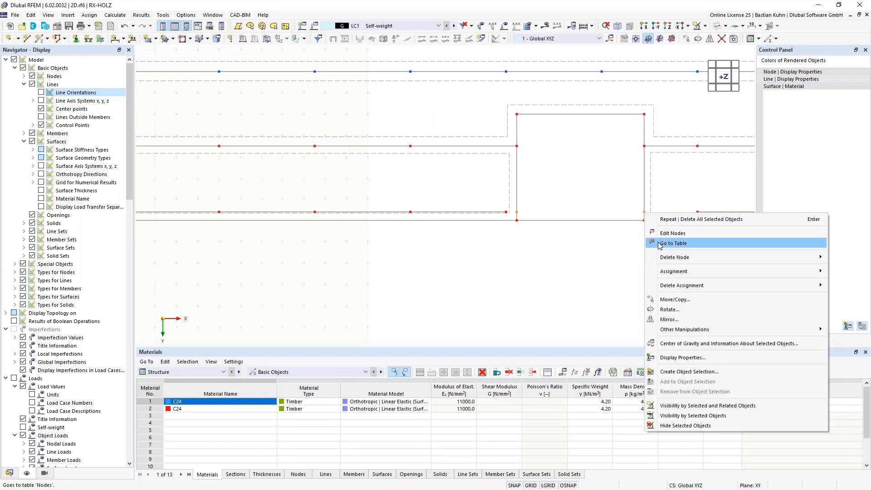
mouse_move(666, 256)
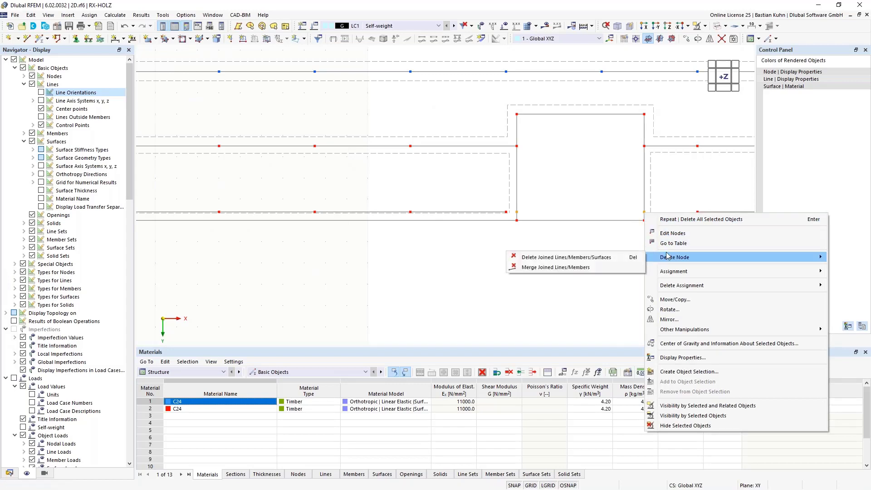
click(557, 267)
scroll(540, 290, down, 1)
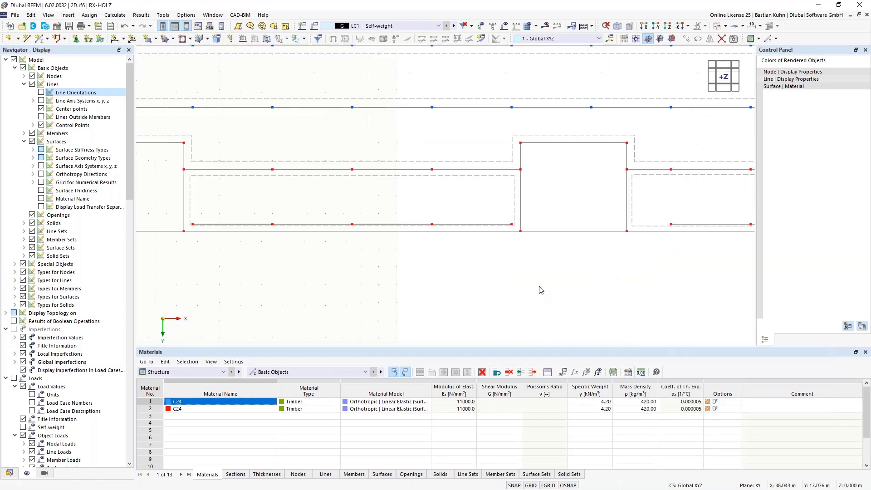
scroll(540, 289, down, 1)
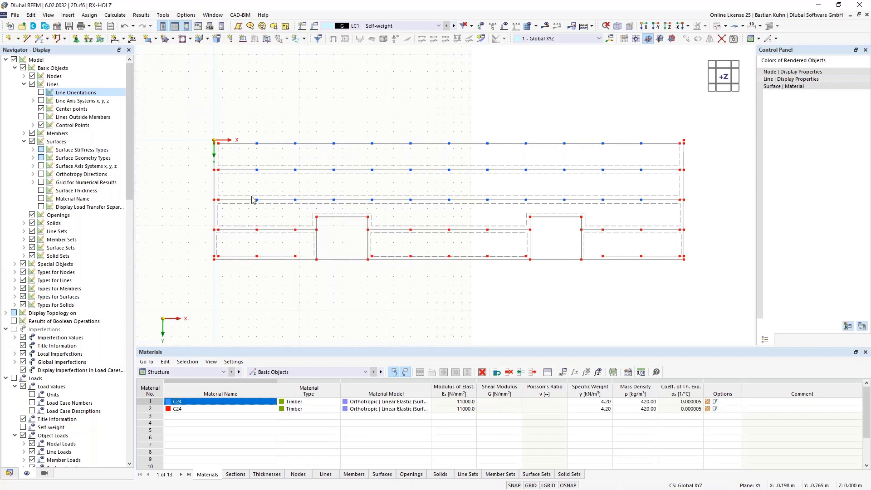
Step: Create a new line hinge and release its translations ux and uy in addition to the rotation φx
click(68, 15)
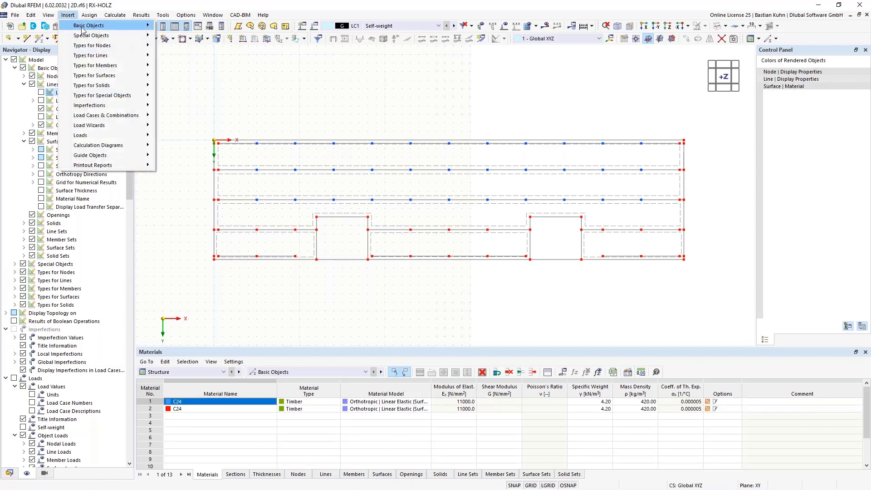
mouse_move(129, 56)
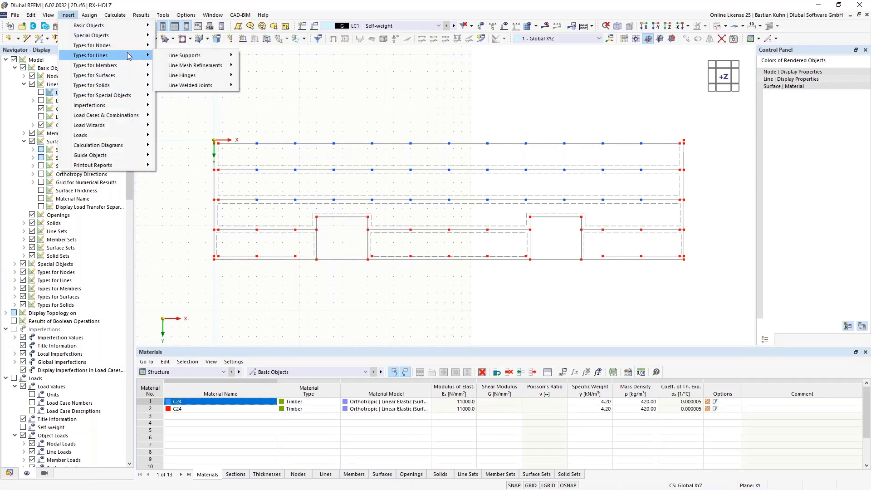
mouse_move(213, 75)
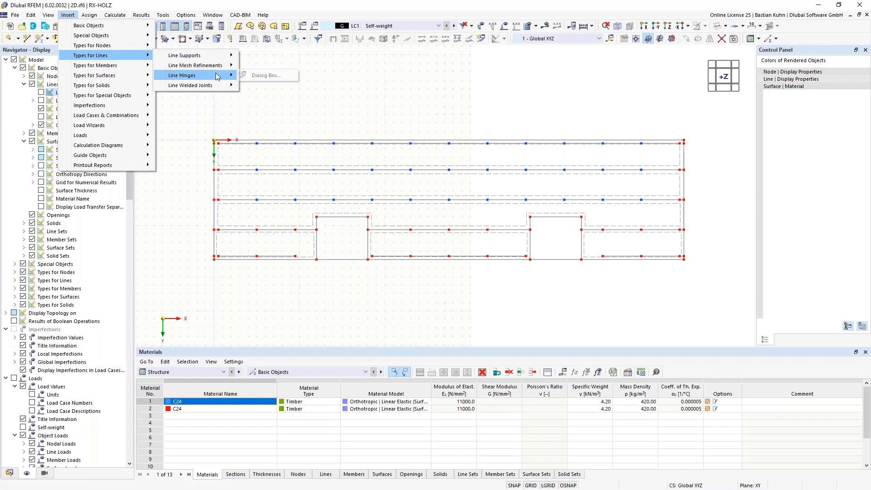
click(262, 77)
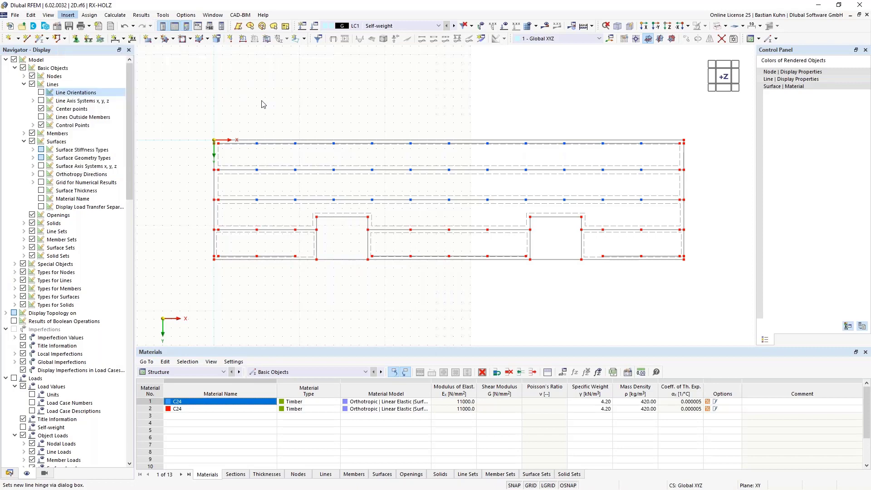
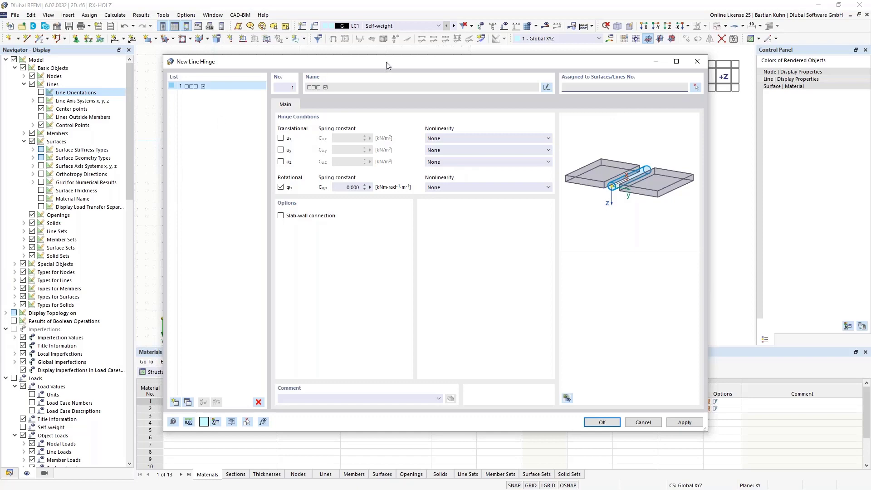
drag(386, 62, 475, 83)
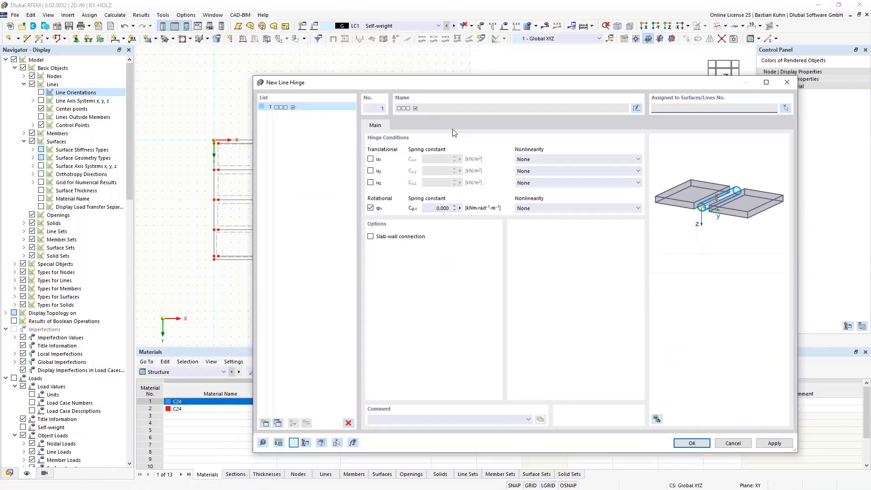
drag(453, 133, 366, 271)
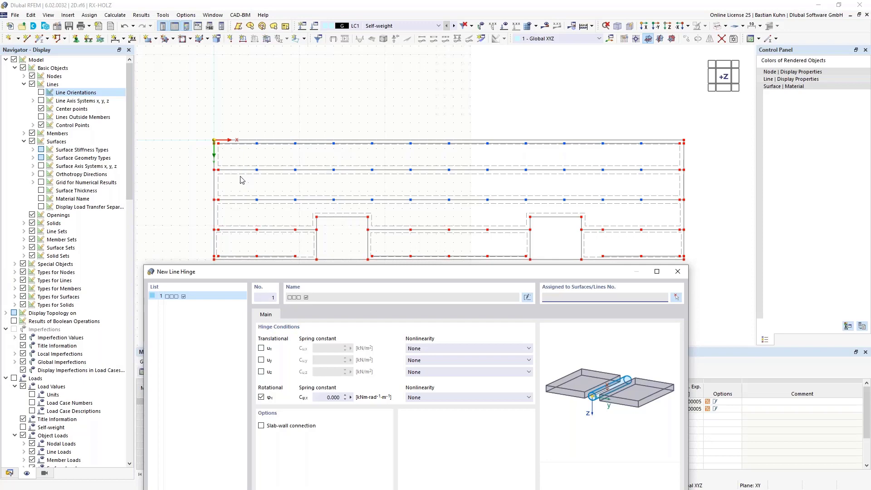
drag(275, 276, 298, 51)
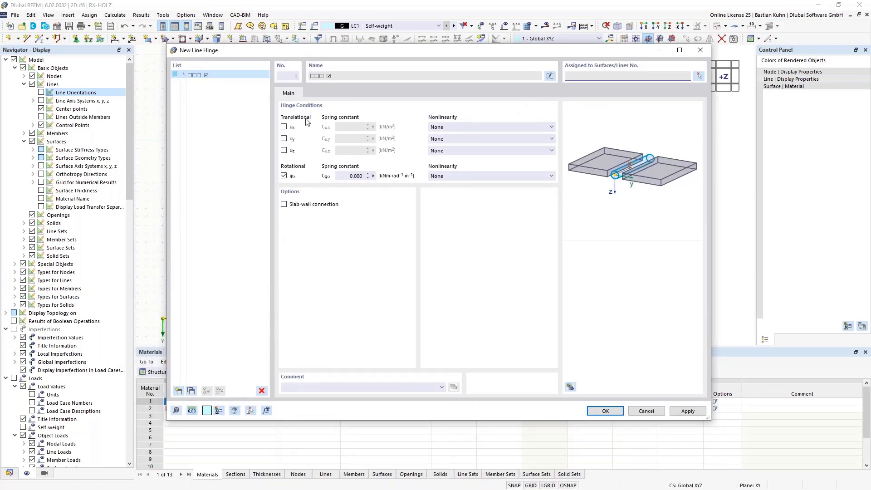
click(284, 126)
click(284, 138)
Step: Set the hinge's ux and uy spring constants to 5900 kN/m² and its φx constant to 1, and confirm the hinge
click(356, 127)
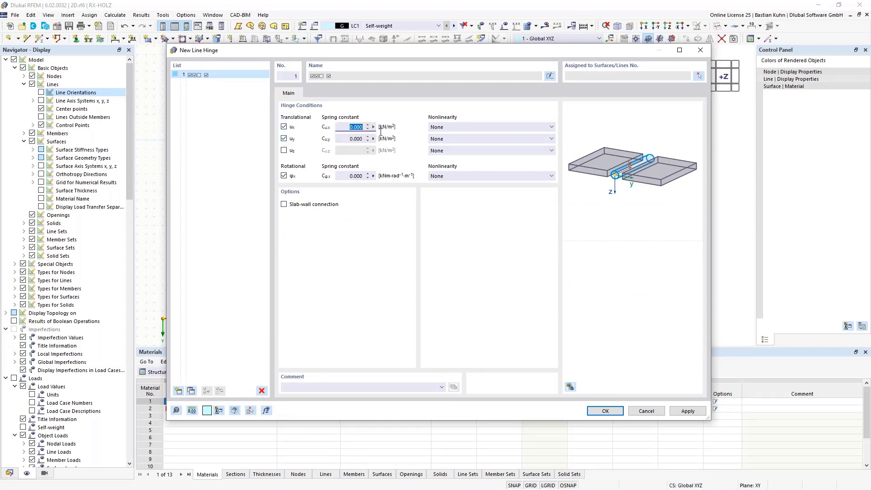
text(59)
click(343, 138)
text(59)
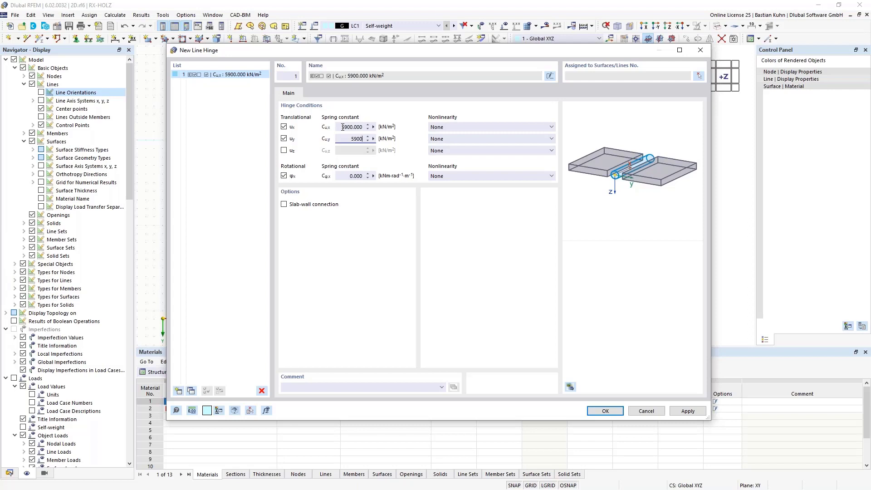
click(365, 128)
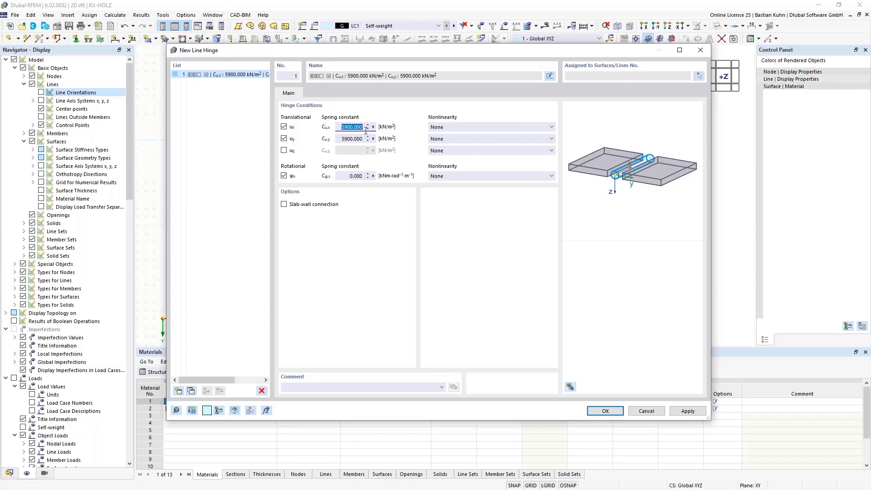
click(341, 175)
text(1)
click(599, 411)
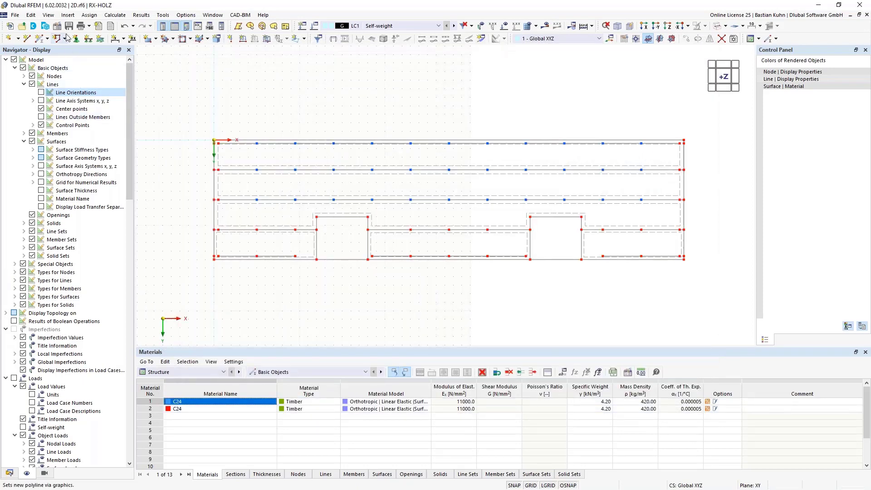
Step: Start assigning line hinge 1 to surface 2, selecting its long lines and left-end pieces at Y 3.5 m and Y 7 m (lines 37, 38, 42, 43)
click(69, 15)
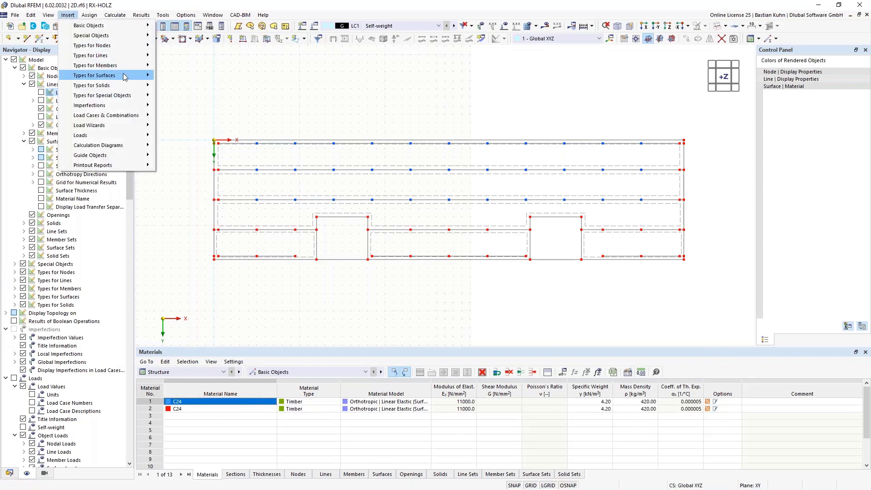
mouse_move(136, 55)
mouse_move(197, 76)
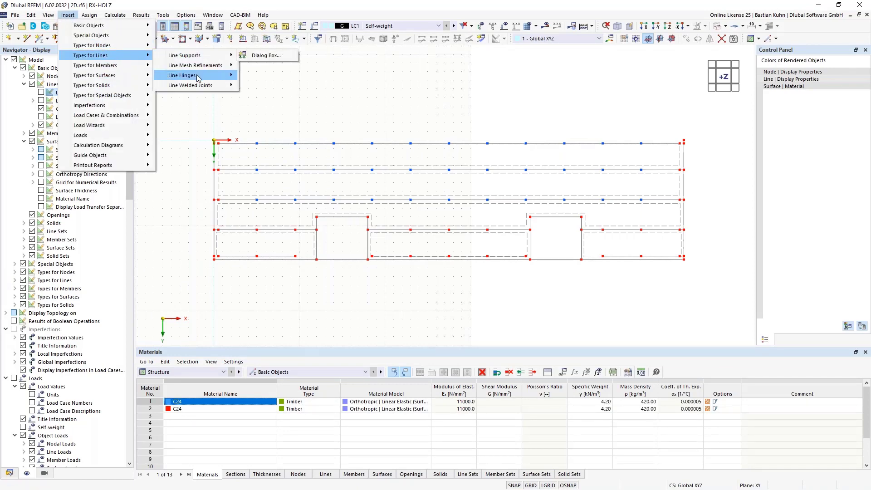
click(244, 77)
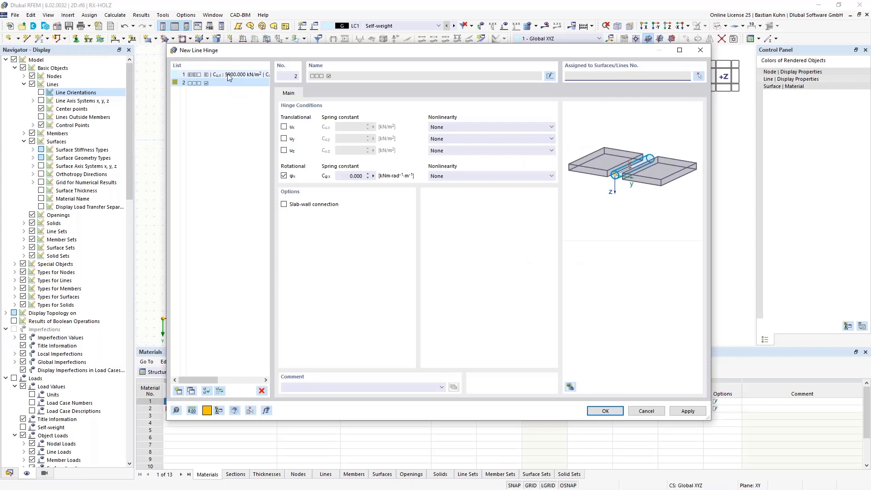
click(697, 76)
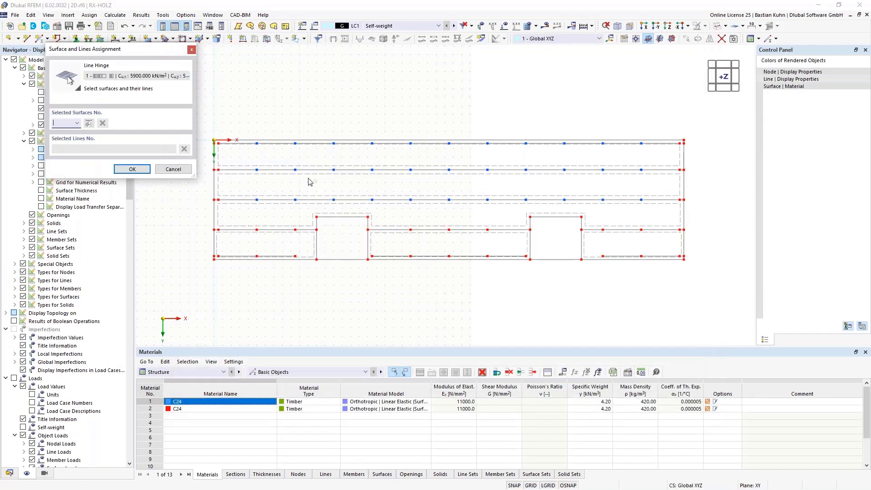
click(292, 183)
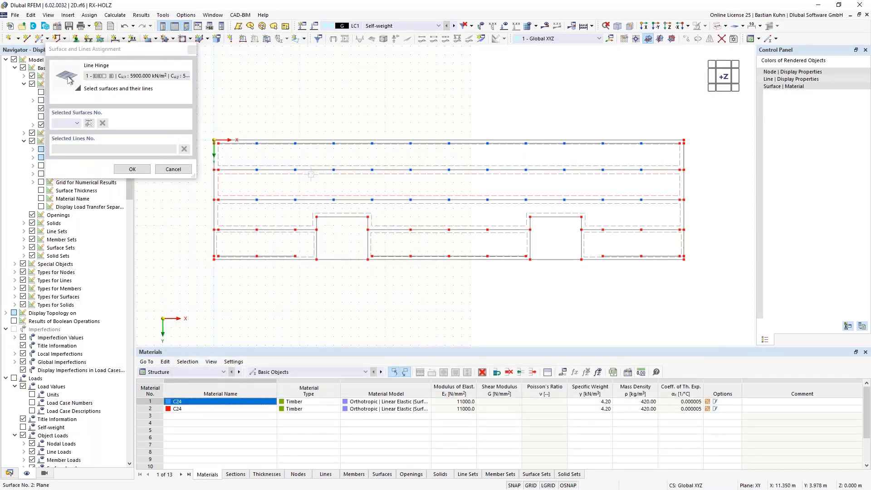
click(267, 170)
scroll(209, 162, up, 3)
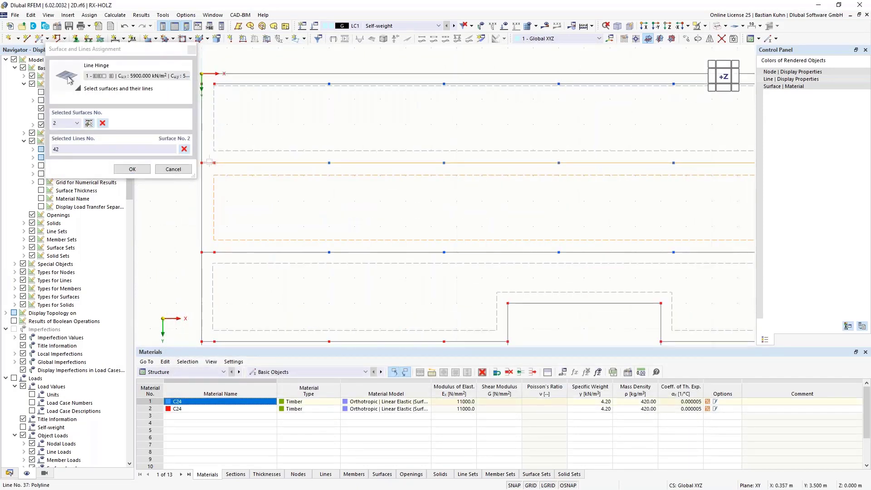
click(209, 162)
click(209, 252)
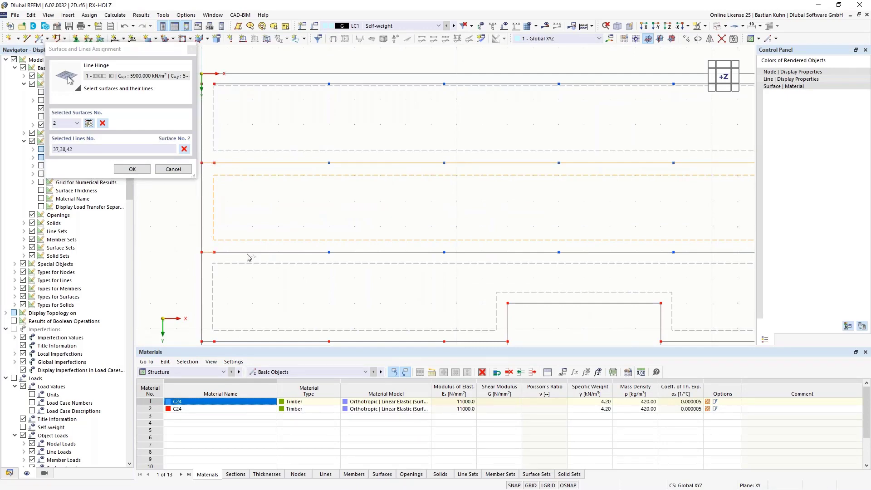
click(268, 252)
Step: Add surface 2's short end pieces near X 54.8 m (lines 2 and 12) to the hinge assignment and confirm it
scroll(637, 223, down, 5)
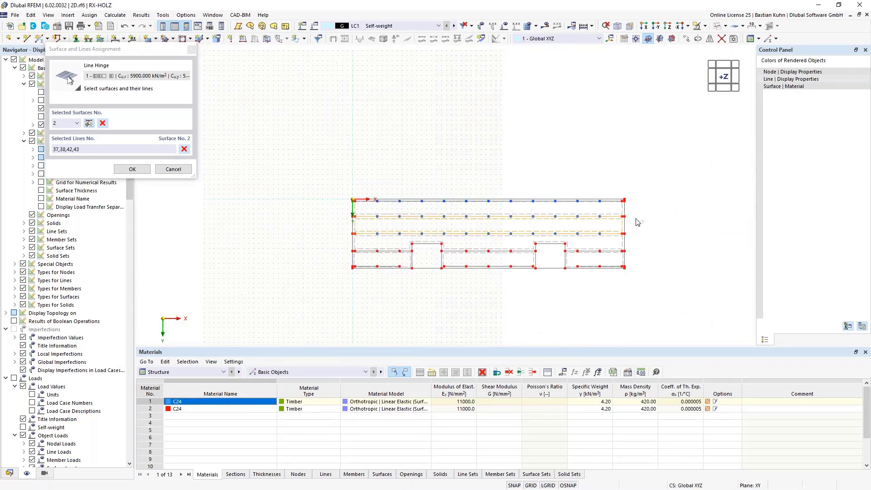
scroll(632, 222, up, 5)
click(628, 232)
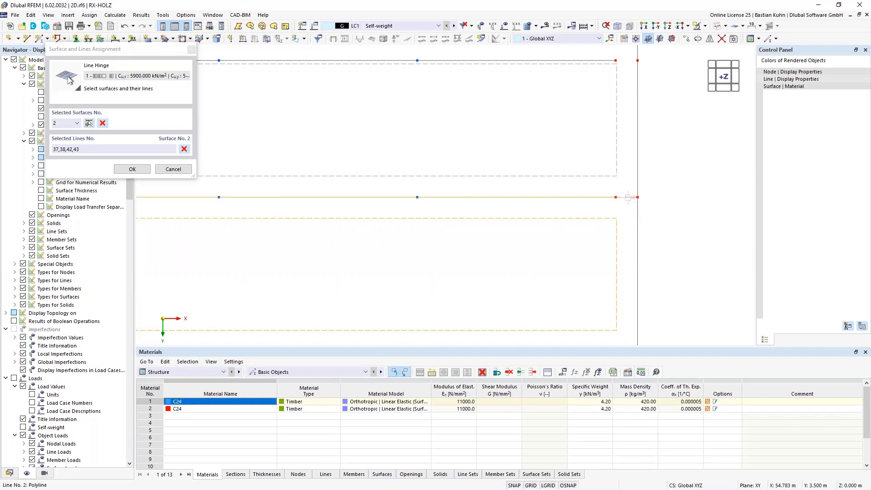
middle_drag(626, 229, 540, 158)
scroll(540, 158, down, 1)
click(539, 257)
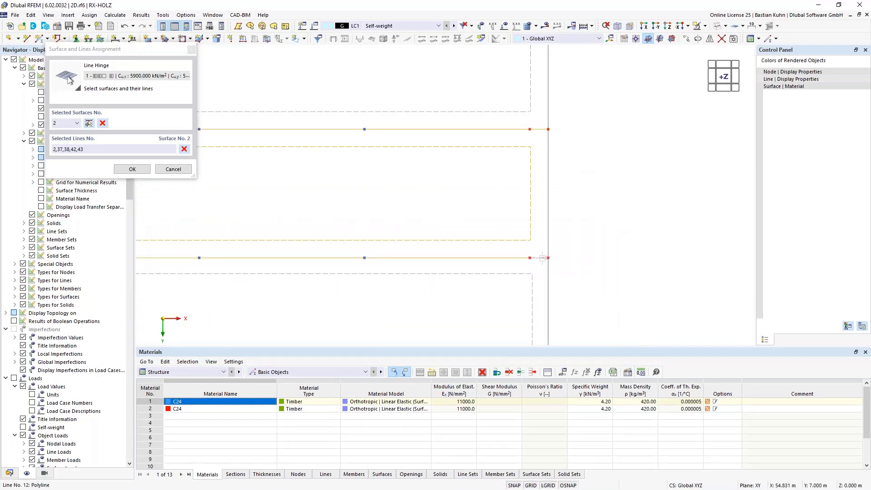
click(132, 170)
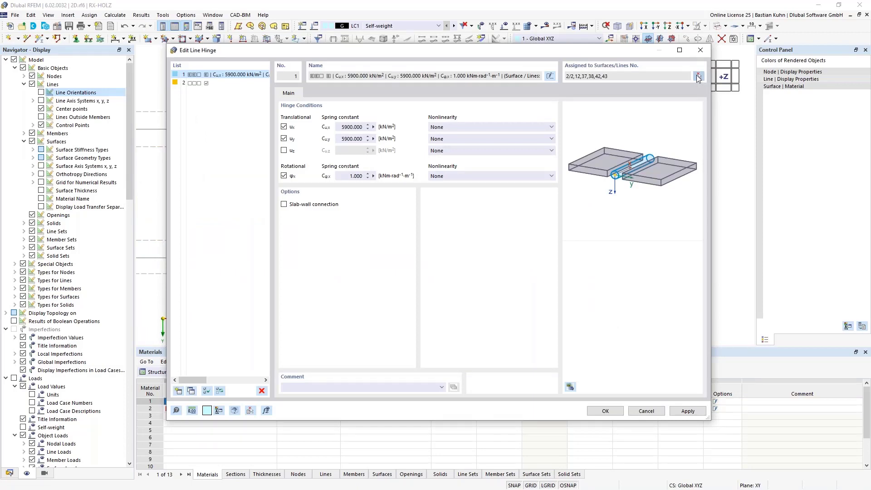
Step: Assign line hinge 1 to lines 22 and 39 along the Y 10.5 m edge of surface 3
click(697, 77)
middle_drag(642, 222, 666, 171)
scroll(666, 172, down, 7)
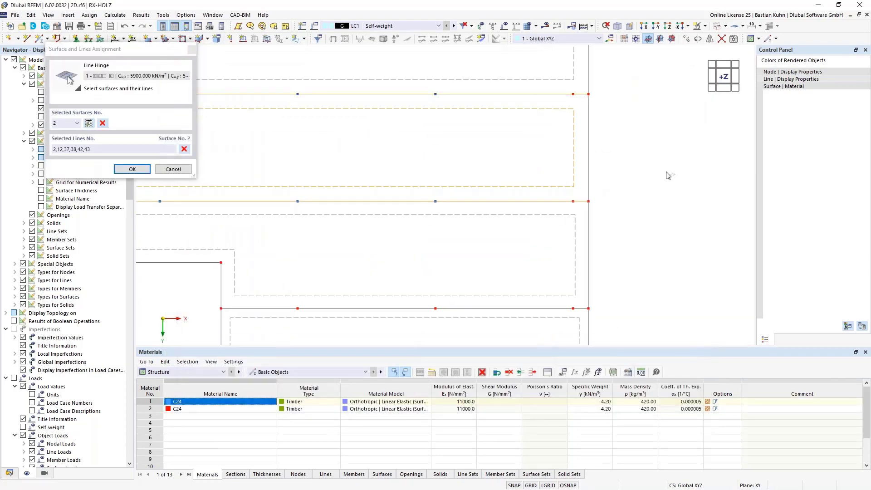
middle_drag(328, 282, 487, 258)
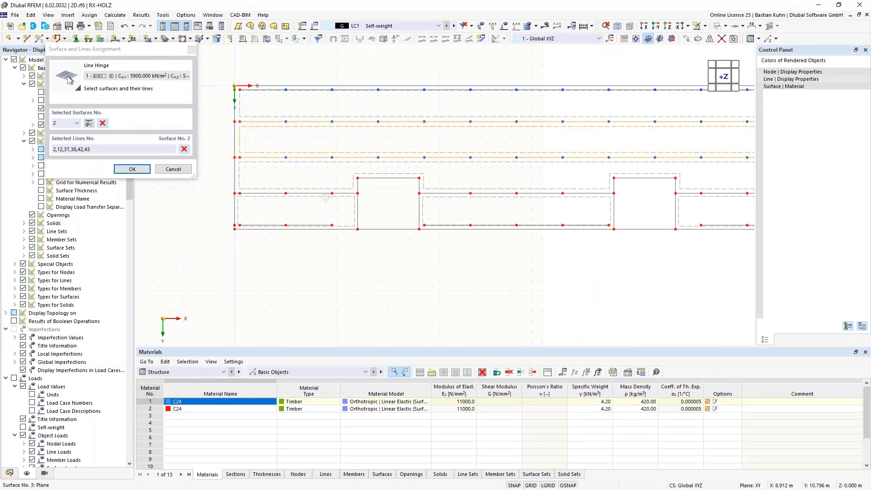
click(322, 198)
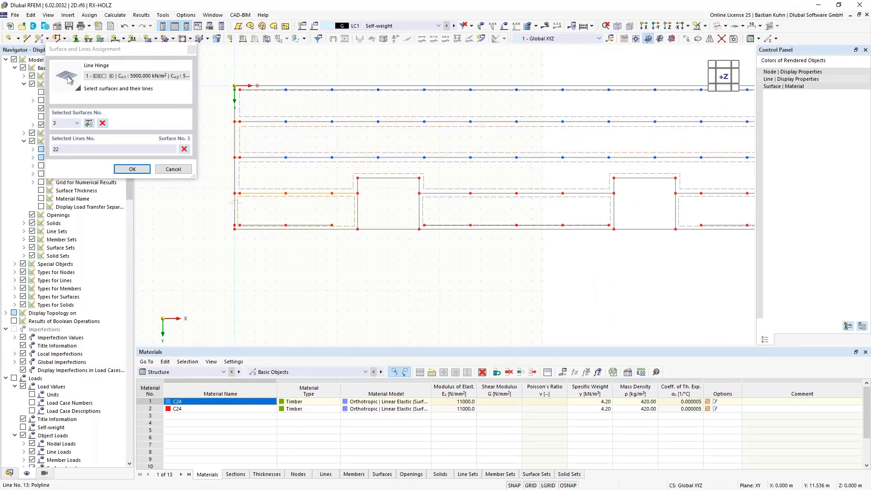
scroll(235, 202, up, 4)
click(240, 180)
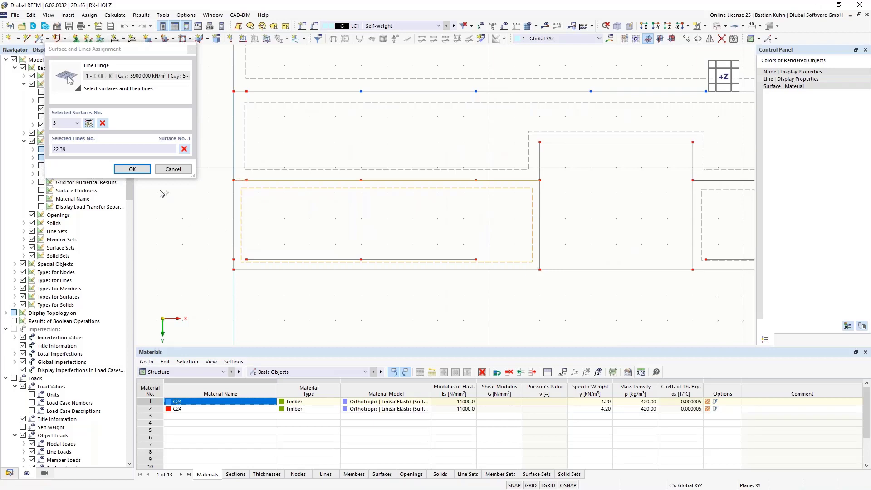
click(132, 169)
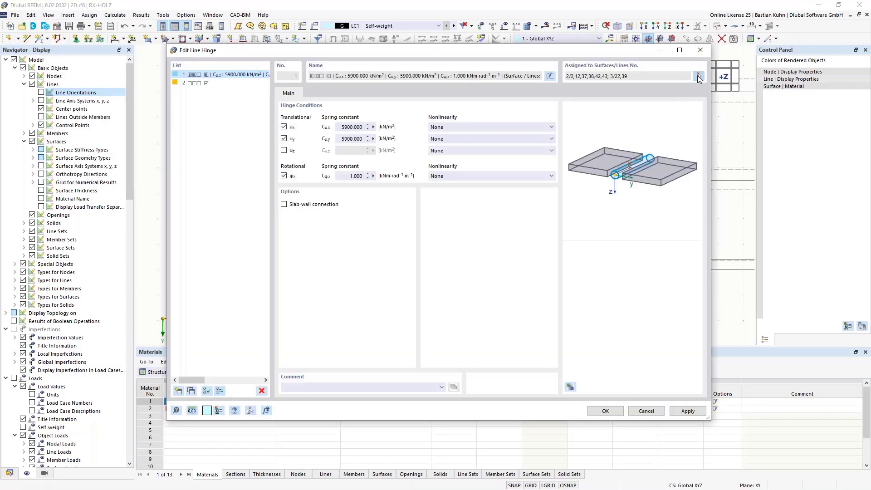
Step: Add line 20 of surface 9, its edge between the two recesses, to the assignment of line hinge 1
click(698, 76)
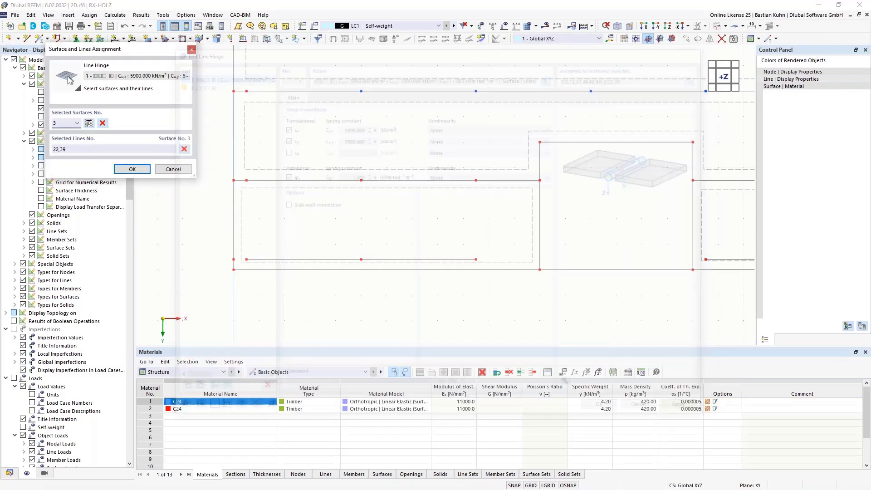
click(706, 189)
click(708, 180)
Step: Add lines 44 and 16 on the Y 10.5 m edge of surface 11 to line hinge 1 and confirm the assignment
scroll(696, 241, down, 4)
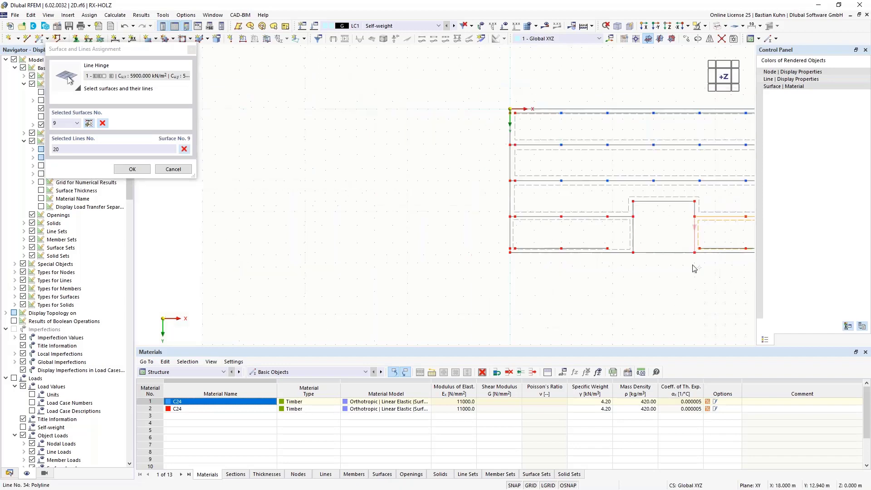
middle_drag(694, 268, 355, 285)
scroll(594, 264, up, 3)
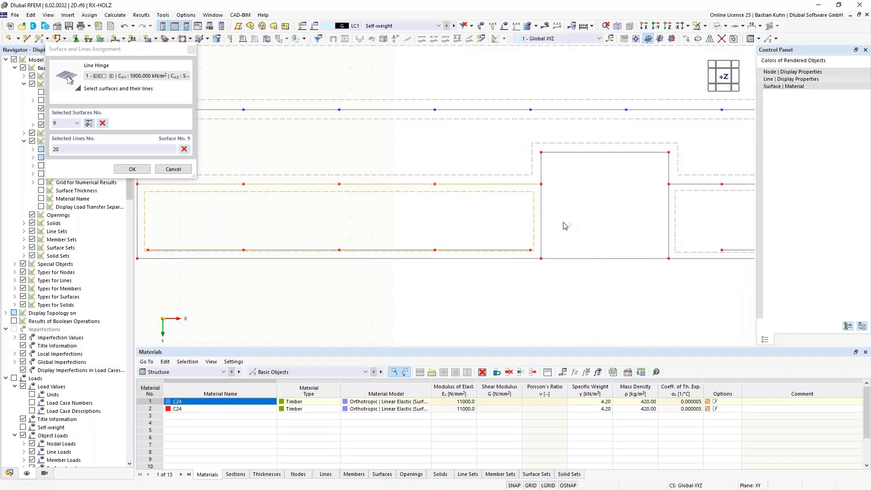
click(680, 186)
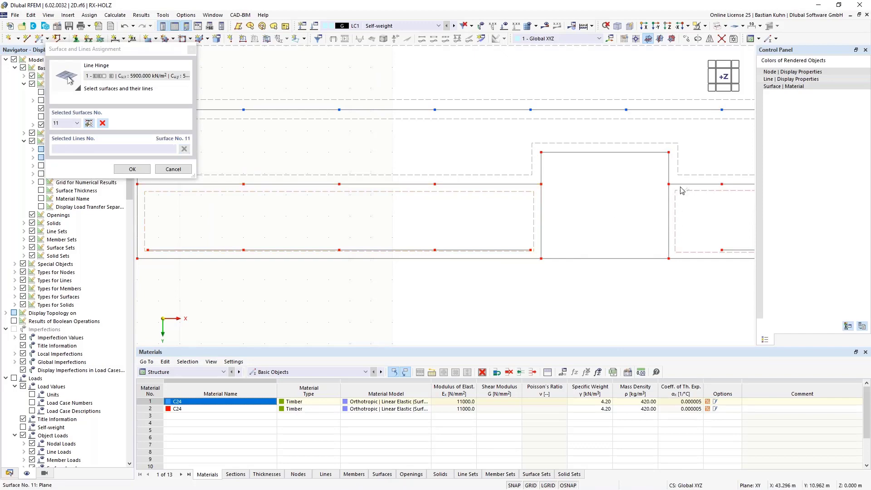
scroll(675, 217, down, 5)
middle_drag(693, 246, 426, 270)
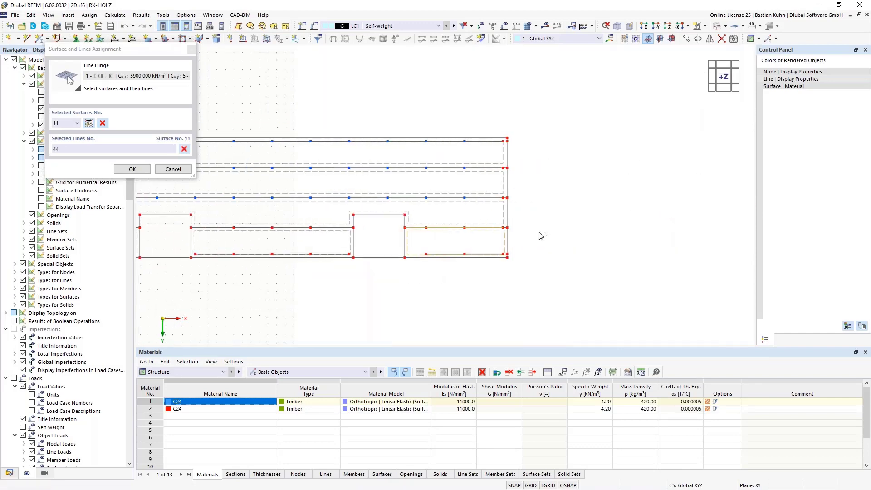
scroll(532, 230, up, 6)
click(467, 229)
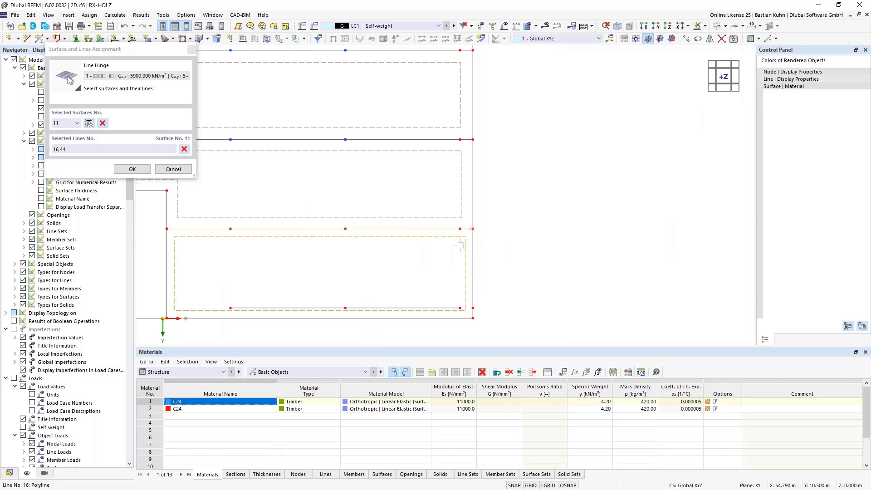
click(142, 169)
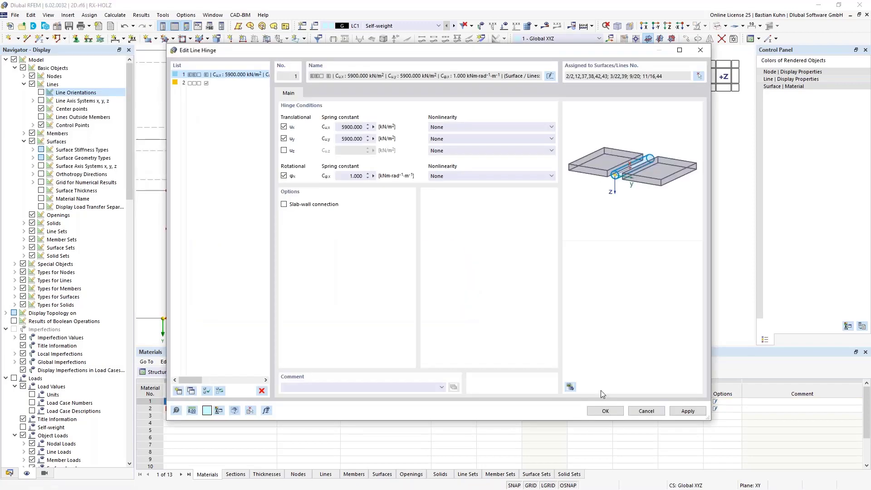
Step: Confirm the line hinge definition and increase the display size and spacing of line hinge 1's symbols
click(605, 411)
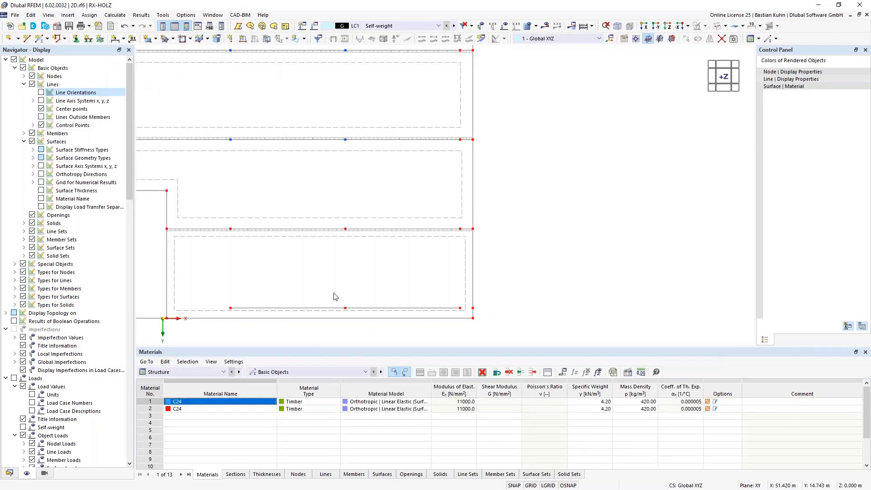
scroll(528, 249, up, 3)
scroll(457, 225, up, 3)
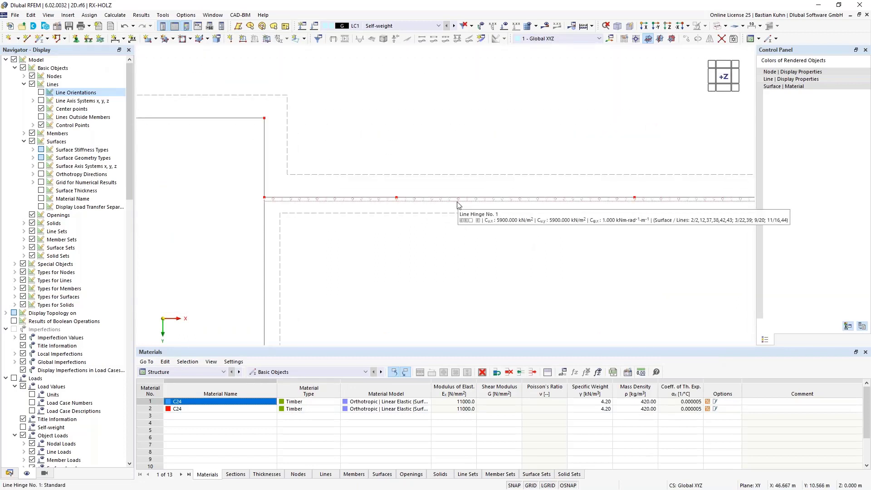
right_click(457, 205)
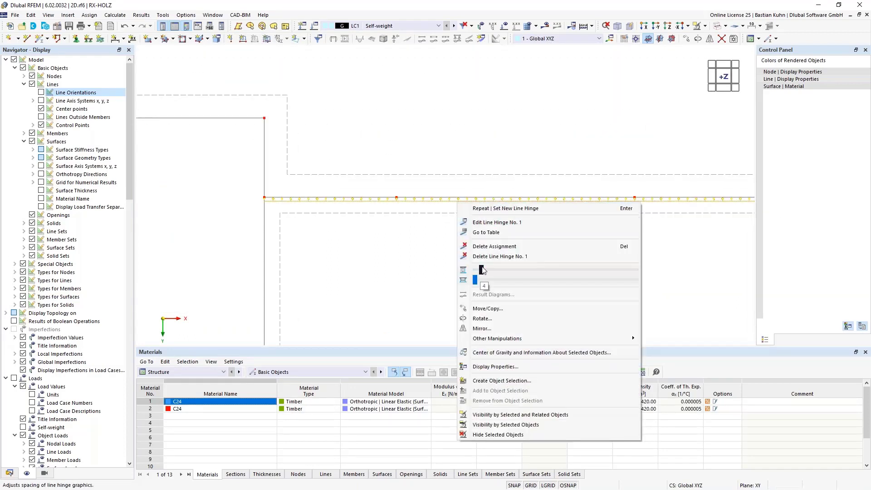
drag(548, 271, 570, 271)
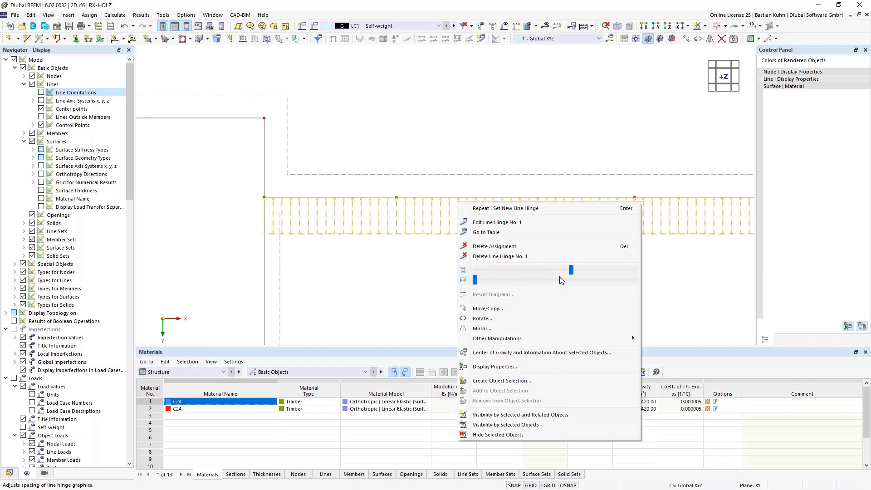
drag(475, 283, 553, 281)
click(407, 295)
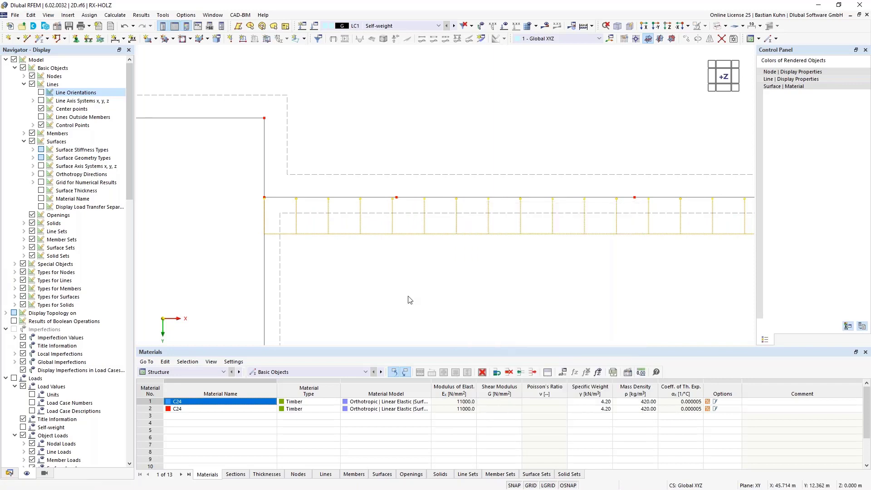
Step: Edit line support 1 (Hinged): release uX and uY and give both a spring constant of 5900 kN/m²
scroll(403, 287, down, 3)
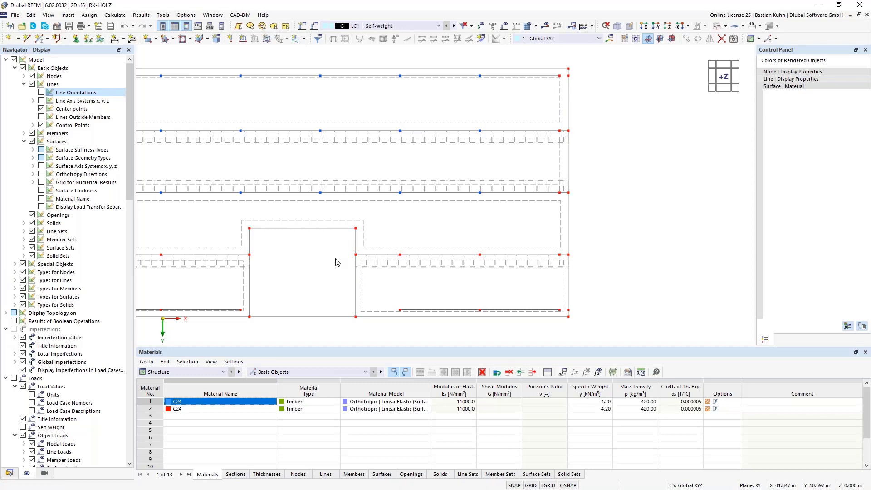
scroll(336, 259, down, 3)
middle_drag(316, 270, 485, 234)
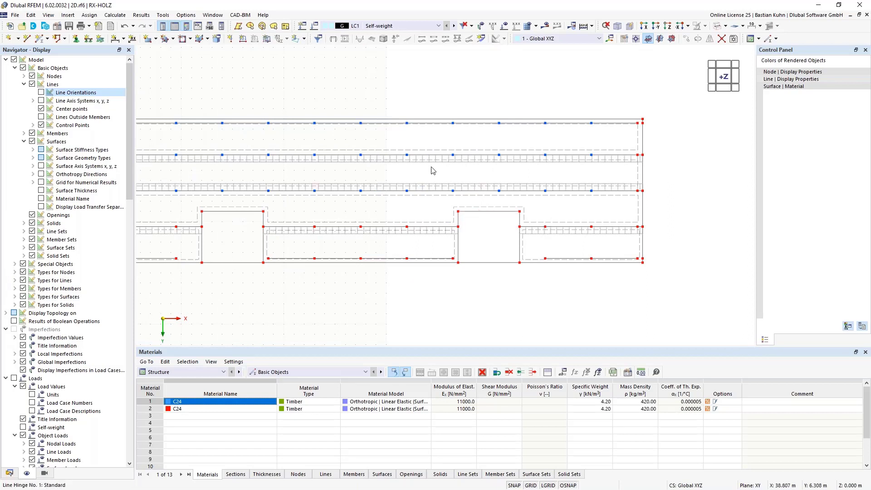
click(89, 38)
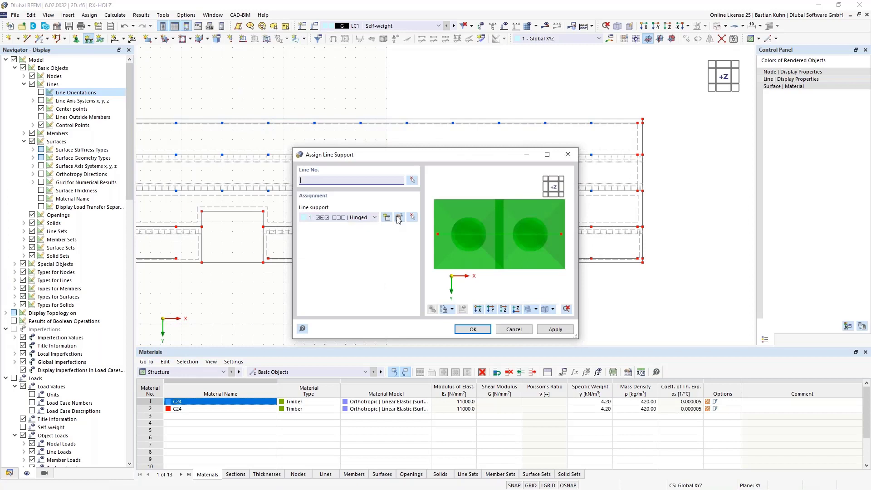
click(399, 220)
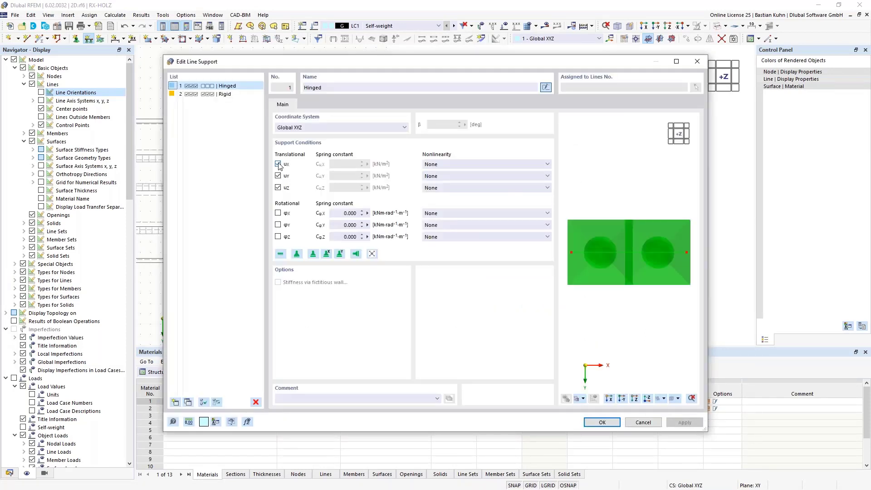
click(278, 163)
click(277, 175)
click(349, 164)
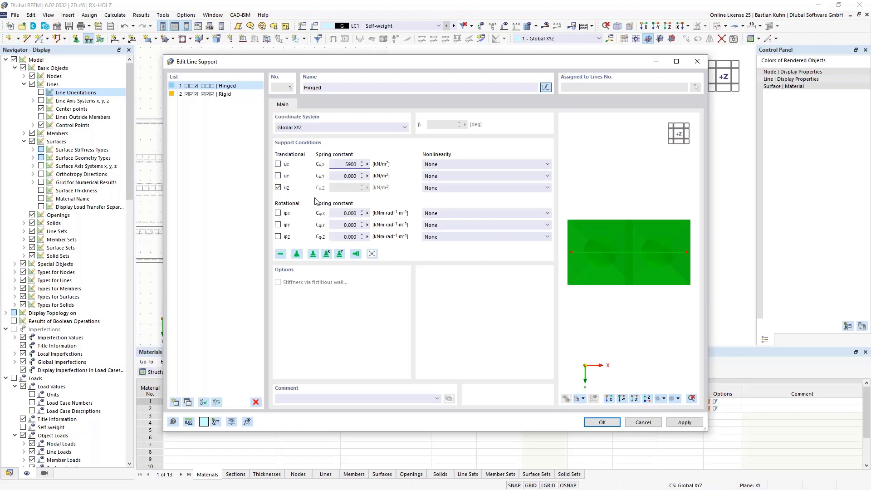
key(Tab)
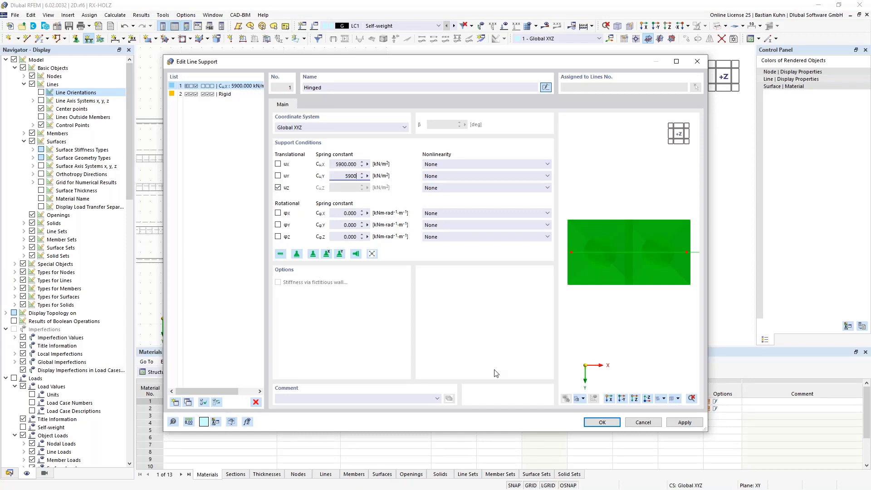
click(600, 422)
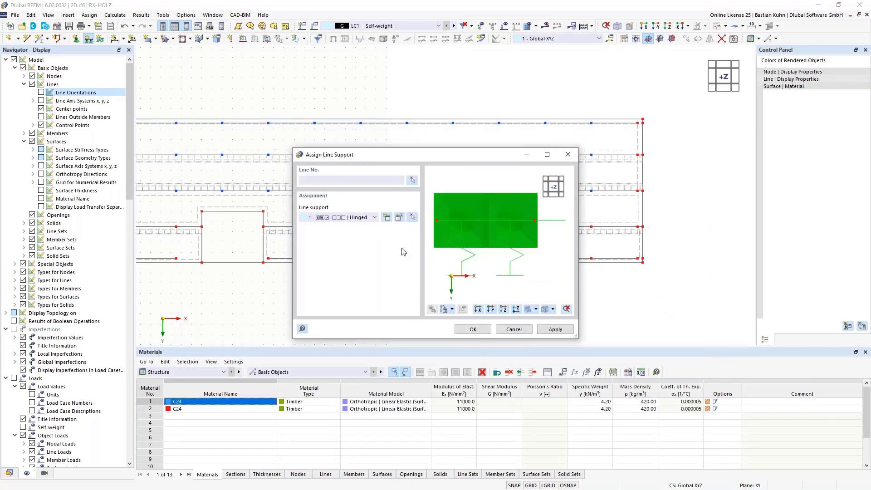
Step: Change the coordinate system of line support 1 to Local xyz
click(400, 217)
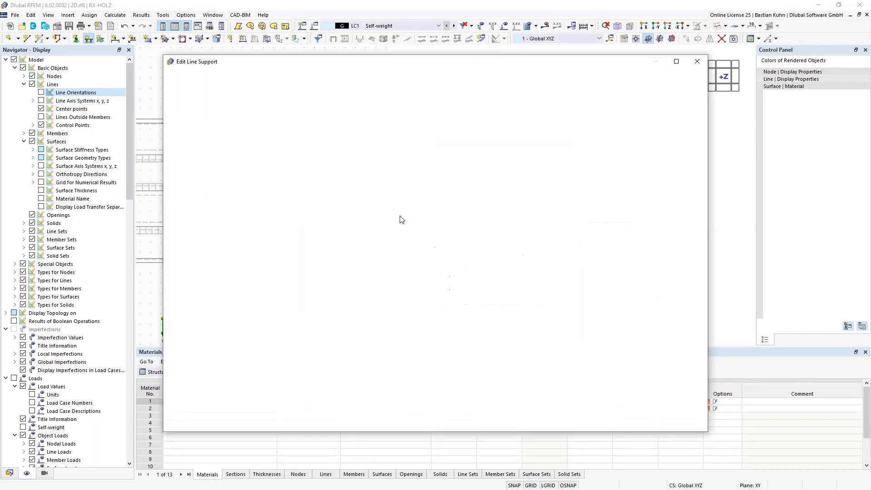
click(332, 127)
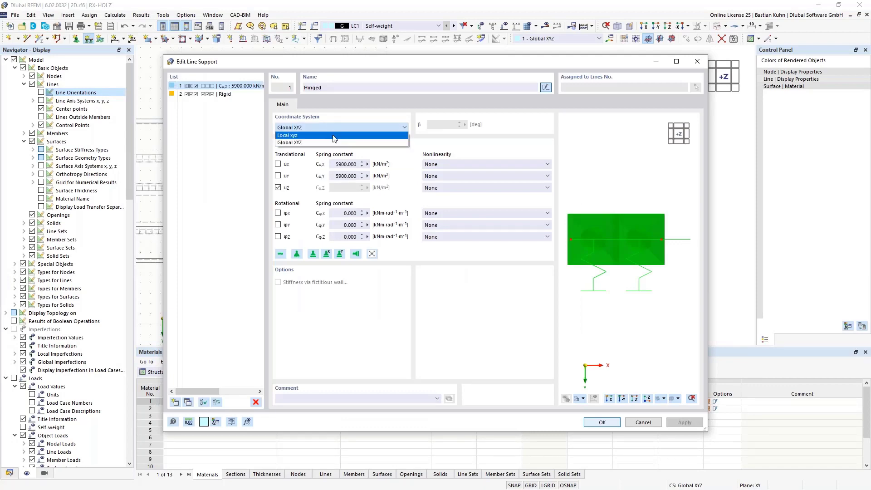
click(334, 136)
click(591, 422)
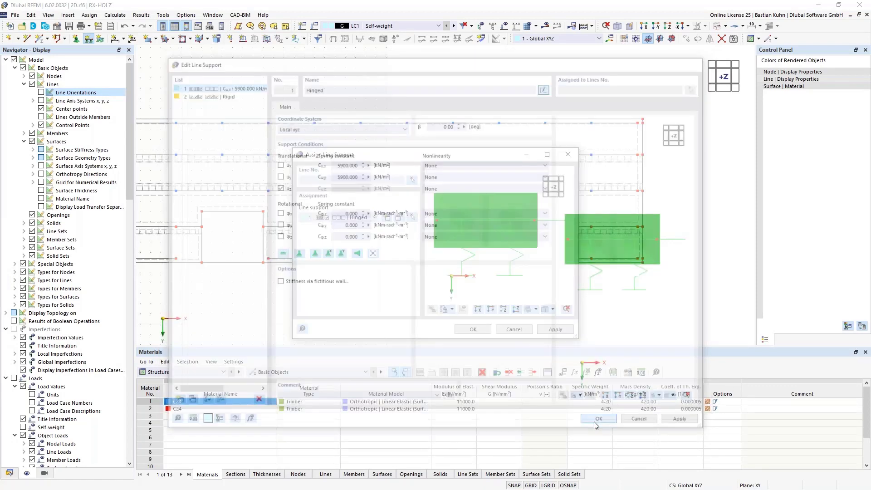
Step: Assign line support 1 to the three edges of the first recess, between X 12 m and X 18 m
click(474, 329)
click(201, 249)
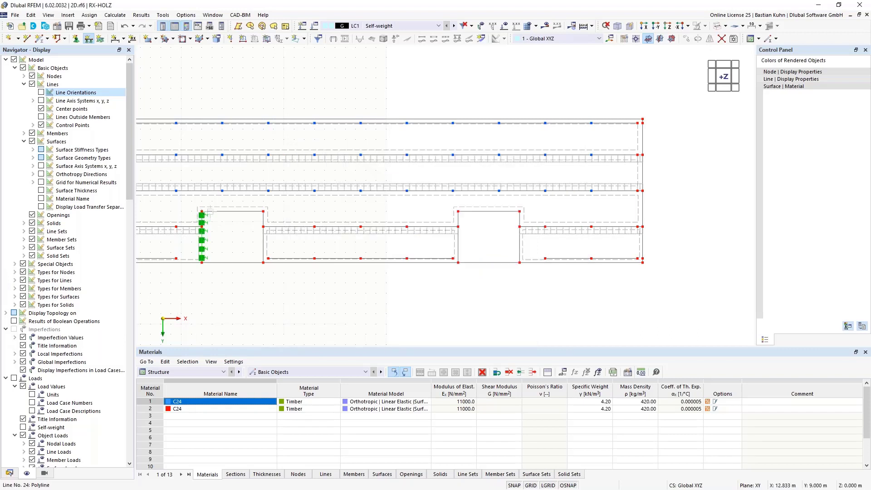
click(247, 212)
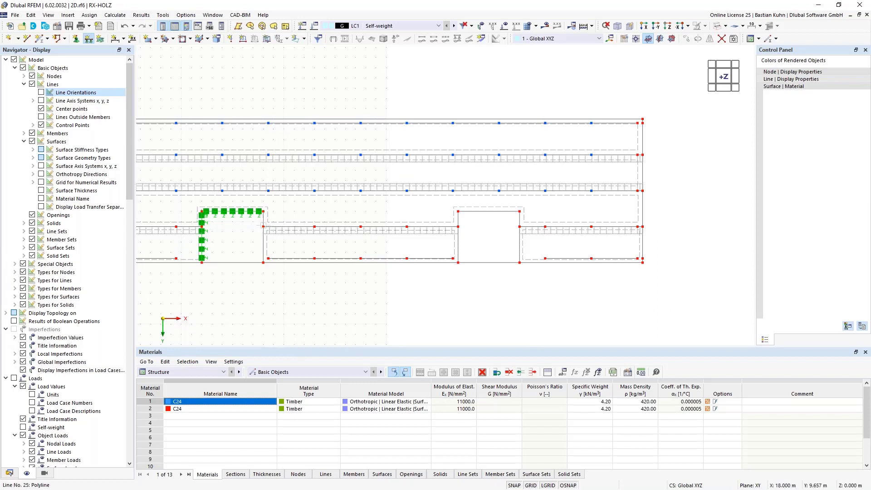
click(264, 239)
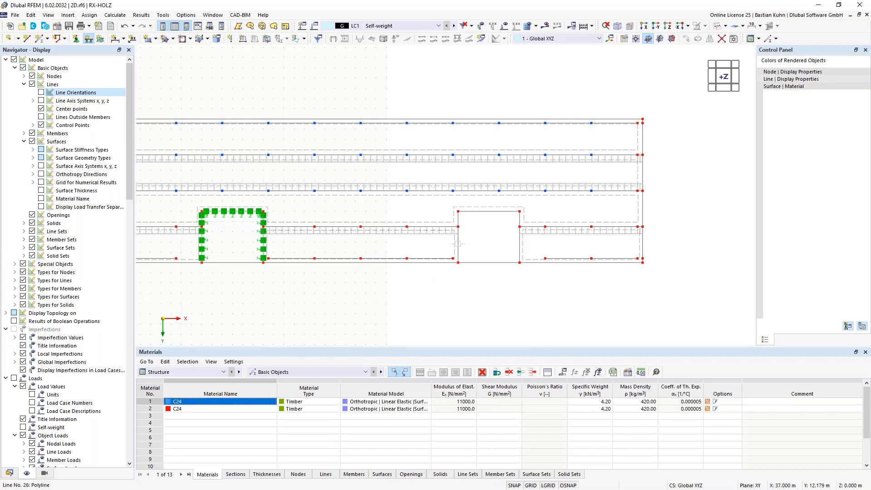
Step: Assign line support 1 to all edge lines of the second recess, between X 37 m and X 43 m, and finish the assignment
click(458, 231)
click(458, 219)
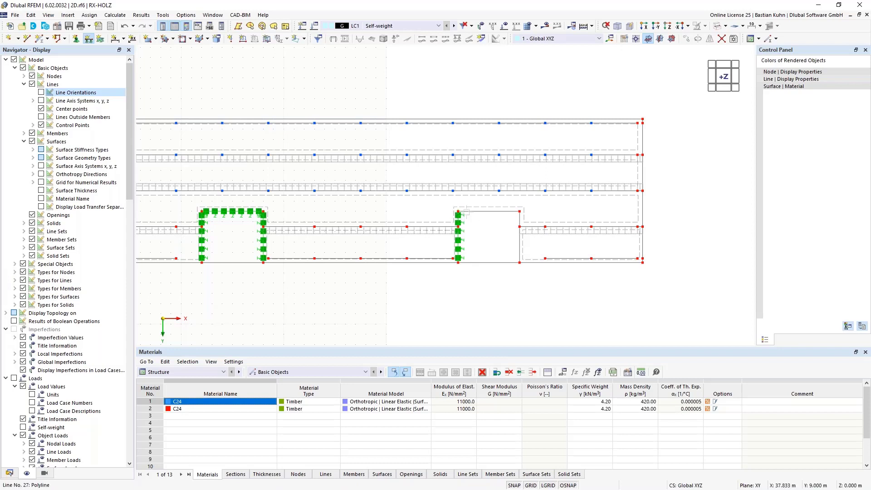
click(467, 211)
click(519, 221)
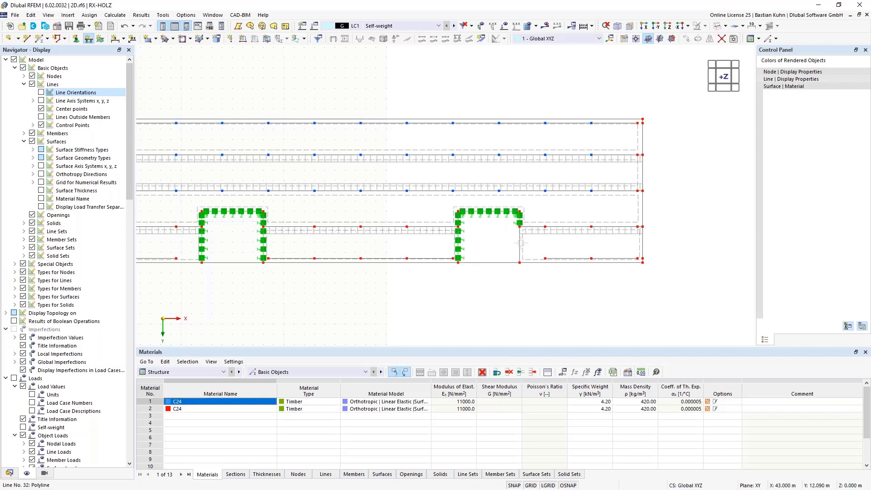
click(520, 243)
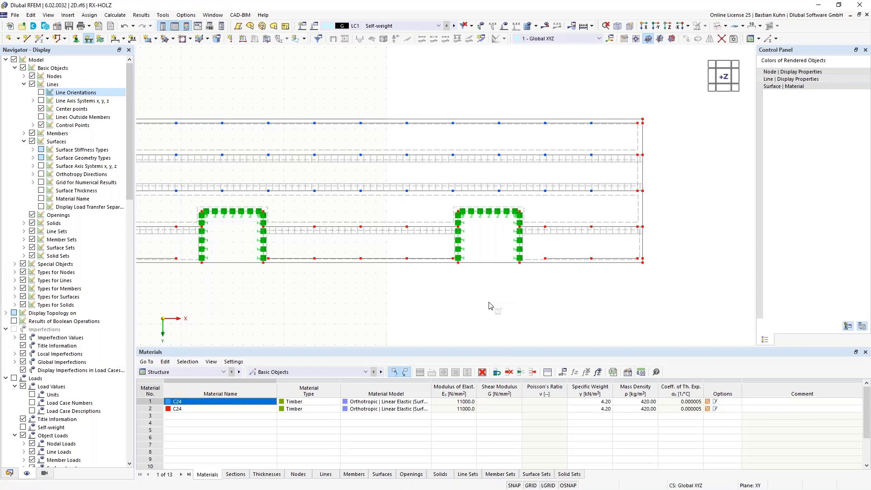
key(Escape)
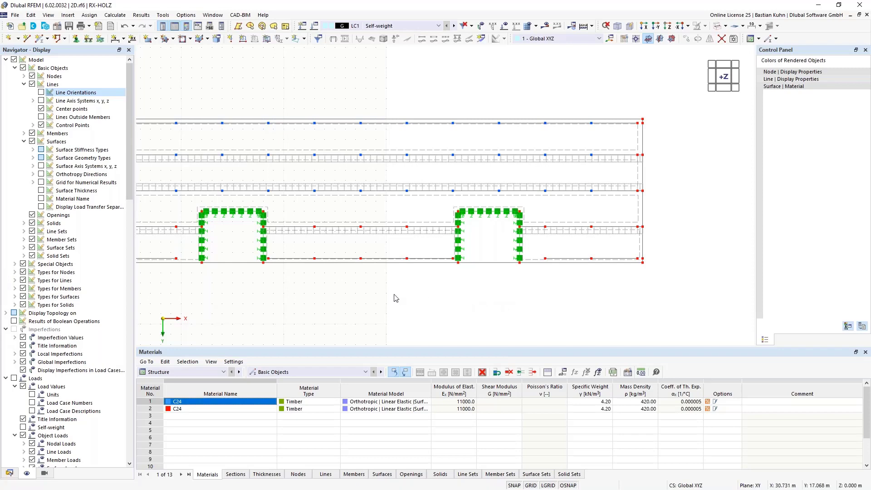
Step: Edit nodal support 1 (Hinged) for vertical support only by releasing uX, uY and φZ while keeping uZ fixed
scroll(394, 295, down, 3)
middle_drag(394, 294, 447, 284)
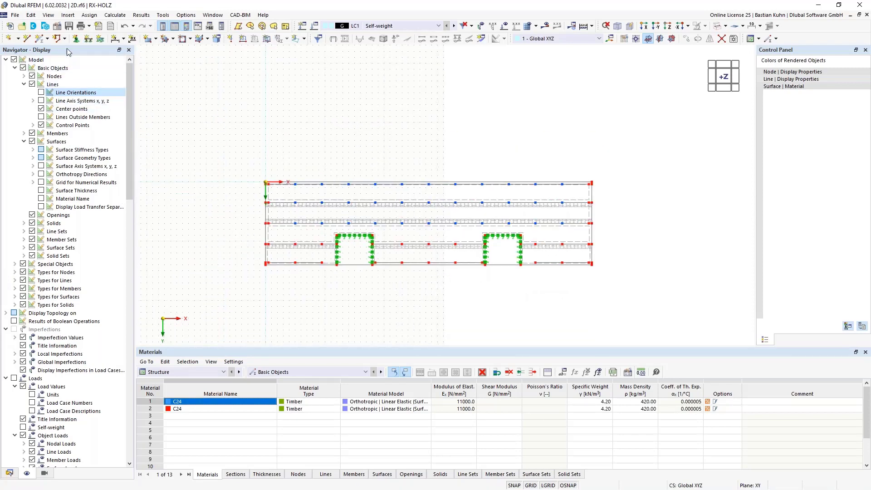
click(76, 38)
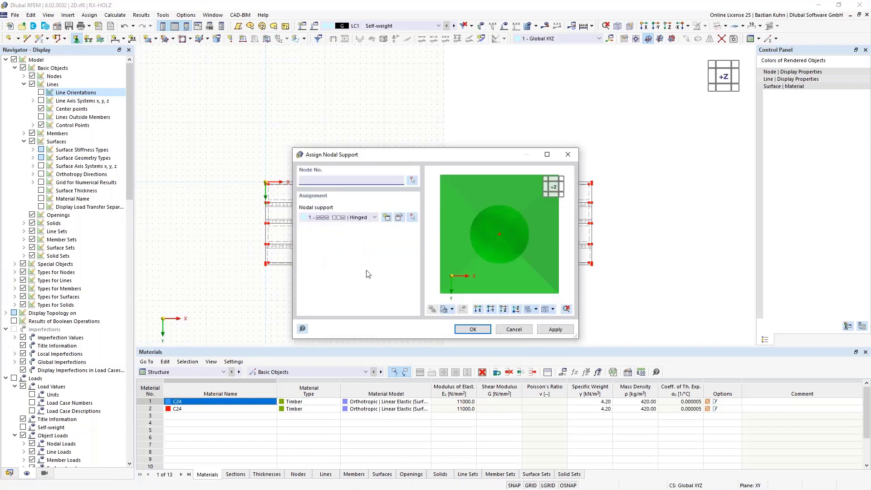
click(399, 217)
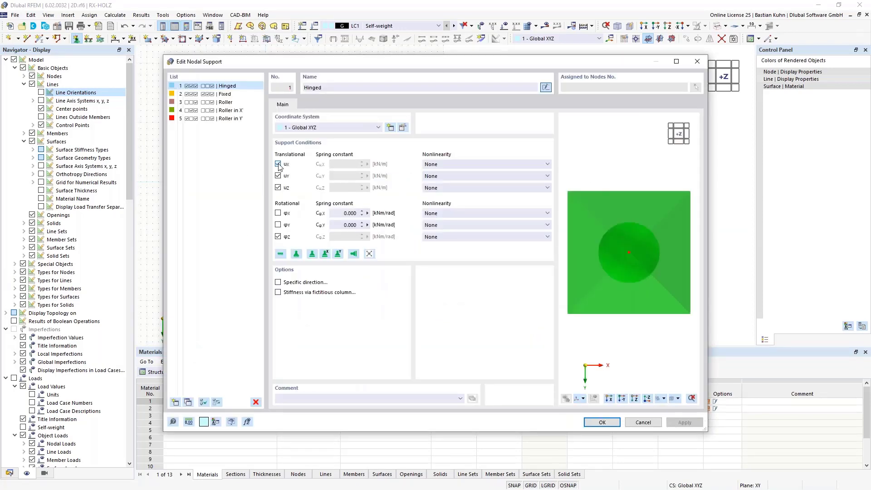
click(278, 164)
click(278, 176)
click(278, 237)
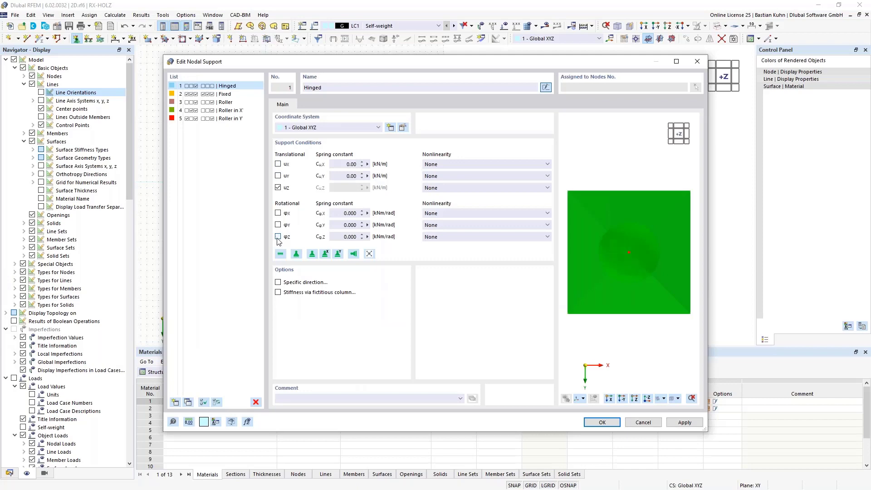
click(603, 421)
Step: Assign nodal support 1 to the column nodes before the first recess, between the recesses, and above and beyond the second recess
click(472, 329)
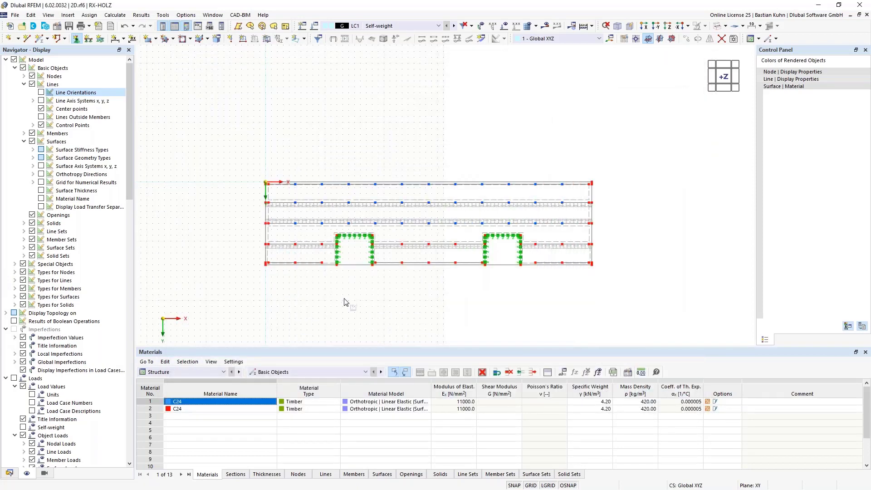
drag(329, 276, 267, 163)
drag(465, 276, 395, 176)
scroll(585, 276, up, 3)
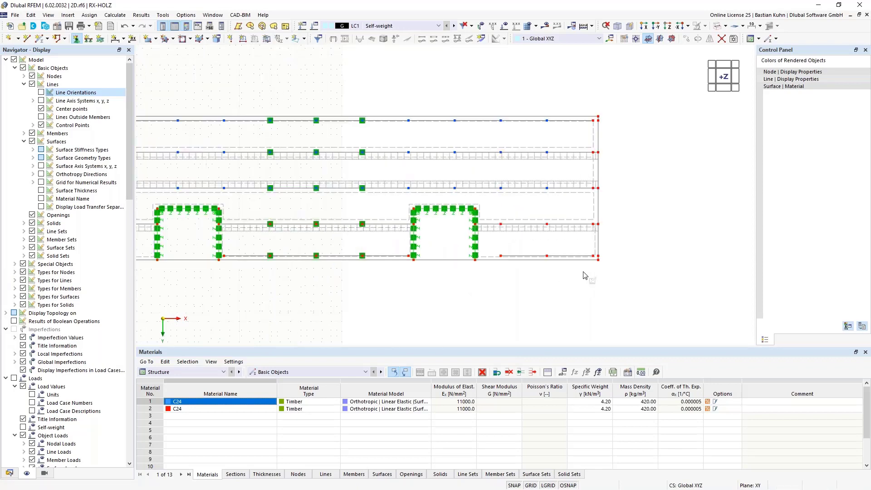
drag(597, 263, 370, 178)
Step: Assign nodal support 1 to the remaining column nodes in the three rows above the first recess and finish the assignment
middle_drag(420, 298, 631, 293)
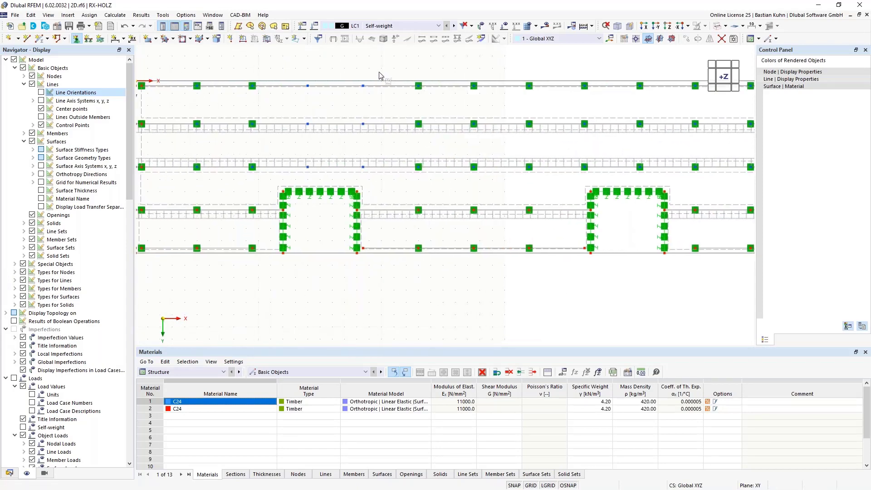
drag(379, 72, 295, 189)
key(Escape)
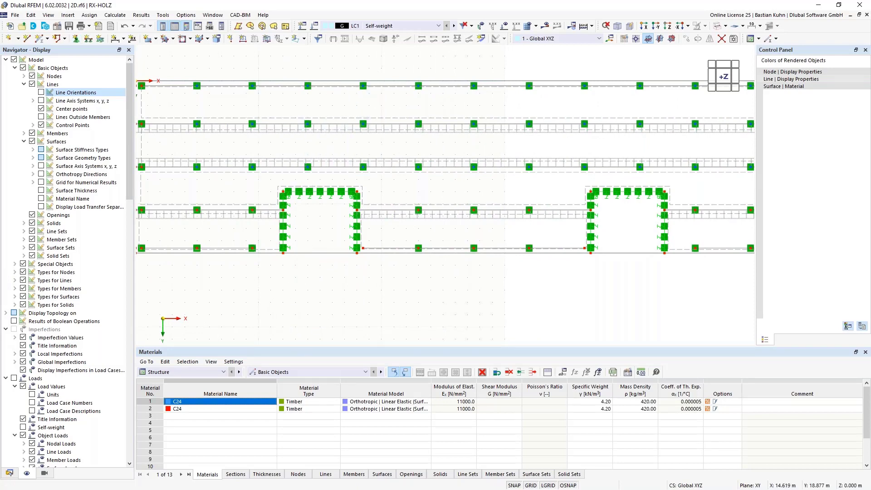
Step: Apply a uniform 1.00 kN/m² surface load in direction ZA to all surfaces in LC1 and check it in a 3D view
scroll(319, 311, down, 2)
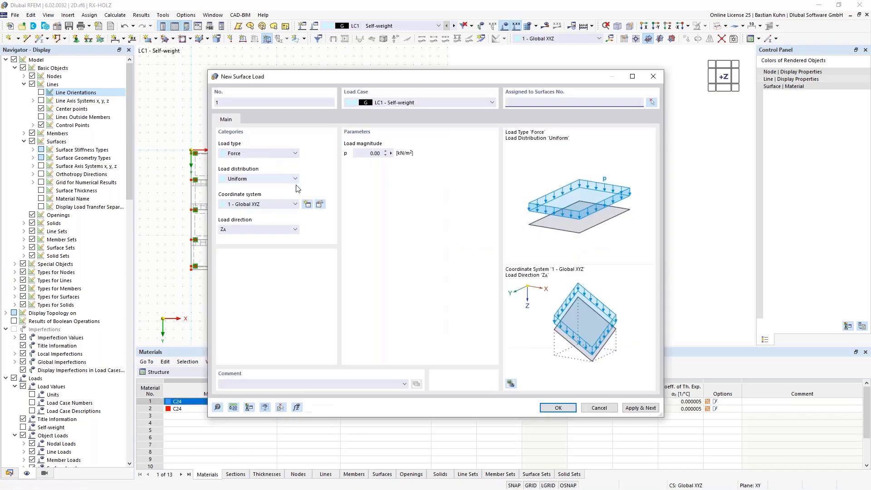
click(376, 154)
key(Return)
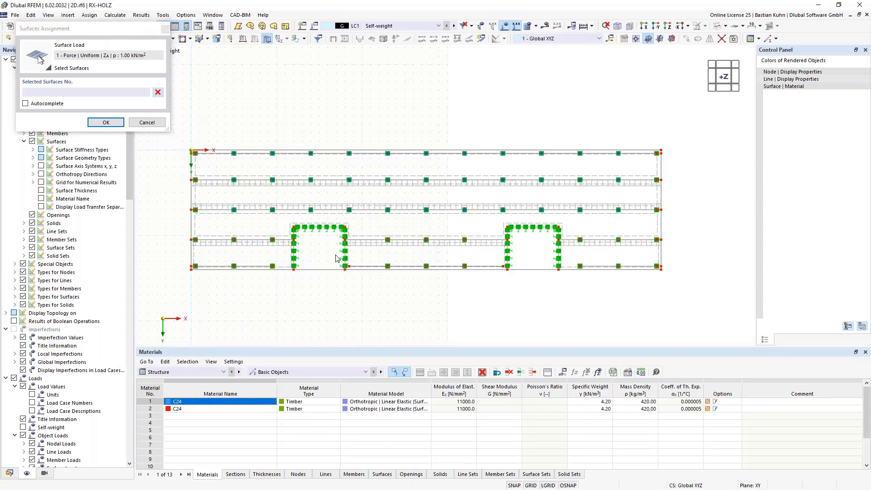
drag(181, 137, 685, 304)
click(104, 123)
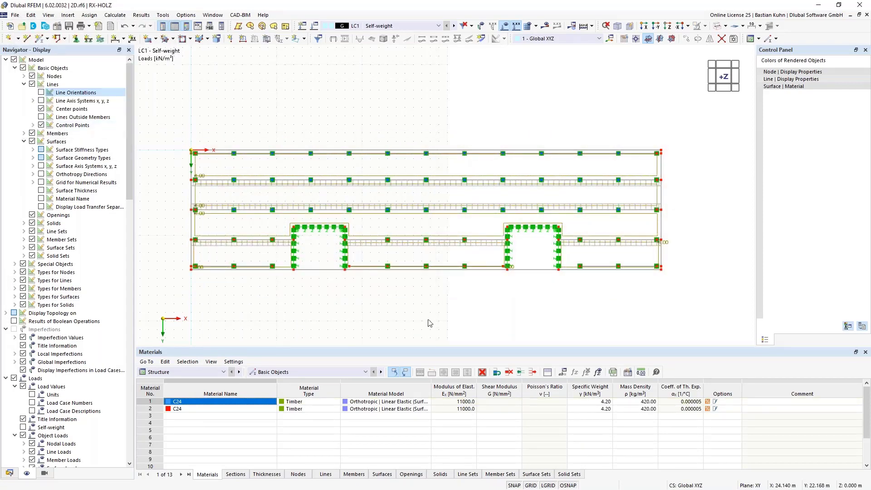
ctrl+middle_drag(469, 322, 416, 190)
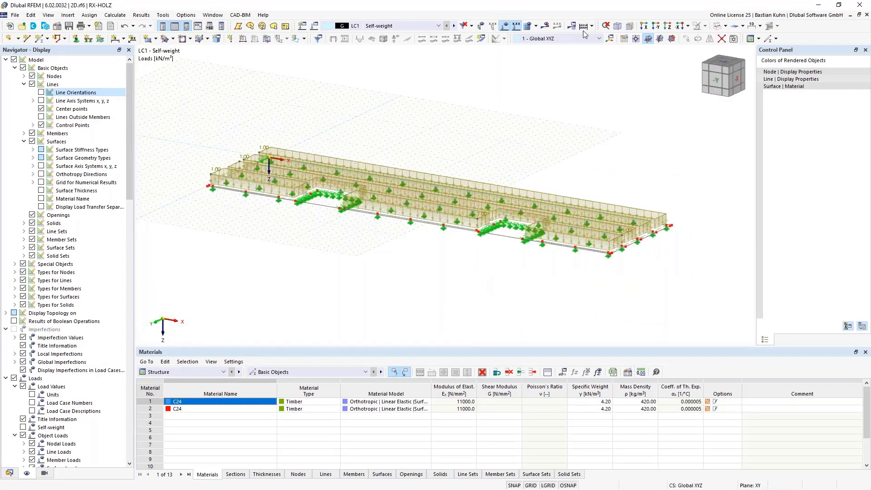
click(666, 27)
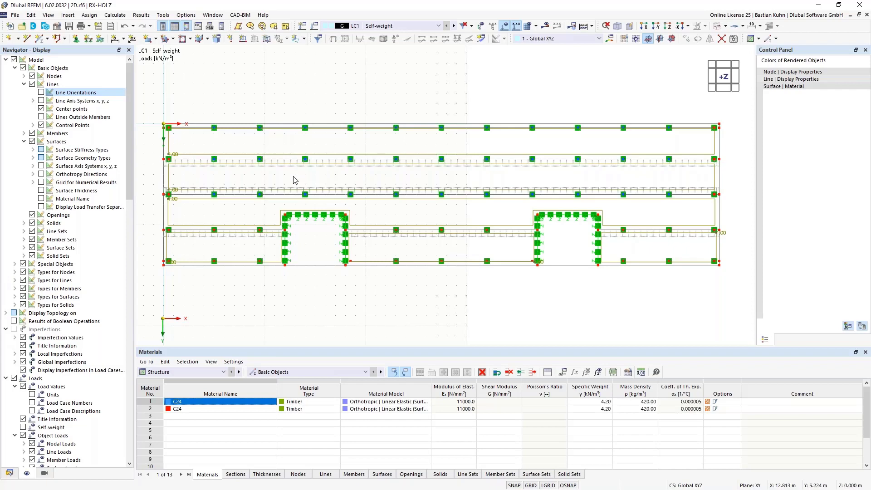
Step: Create load cases LC2 to LC5 with the action category Imposed loads - category A: domestic, residential areas
click(302, 26)
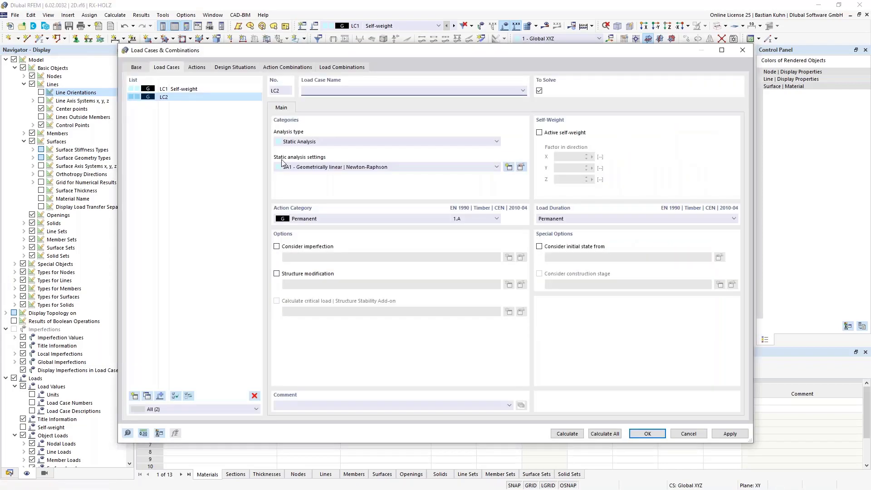
click(328, 222)
click(317, 246)
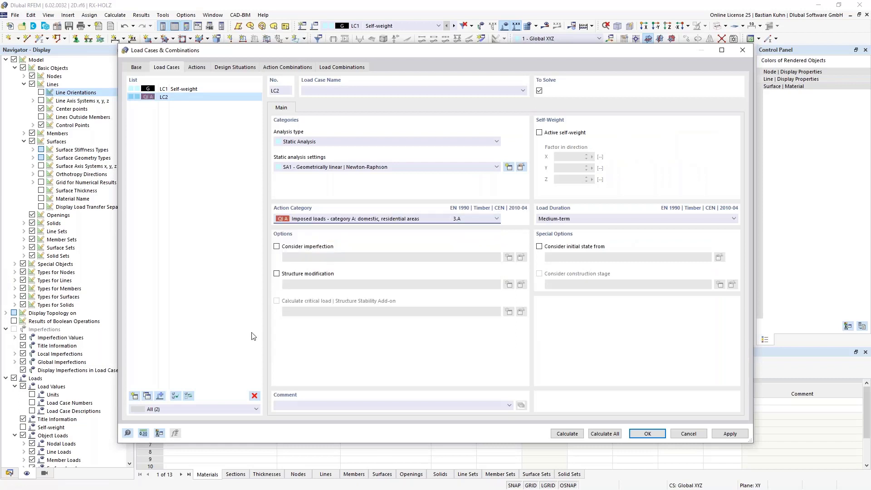
click(135, 396)
click(135, 395)
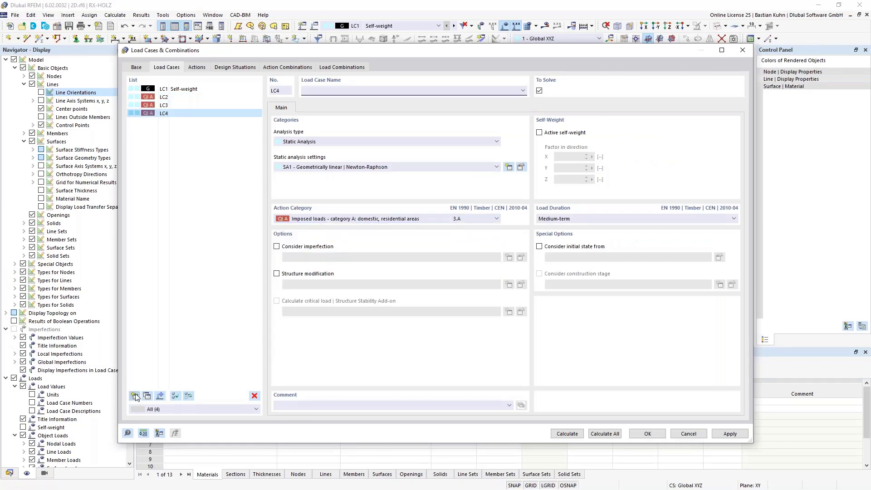
click(135, 396)
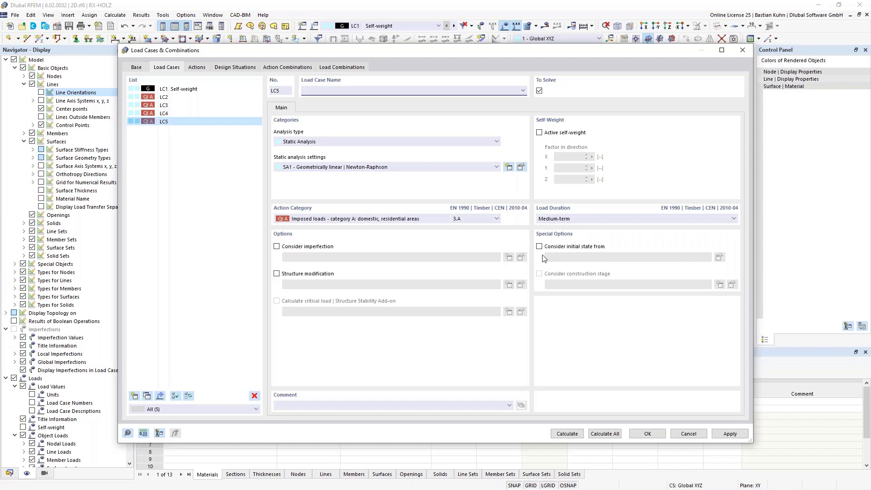
Step: Add load case LC6 with the action category Wind and accept the load cases
click(136, 397)
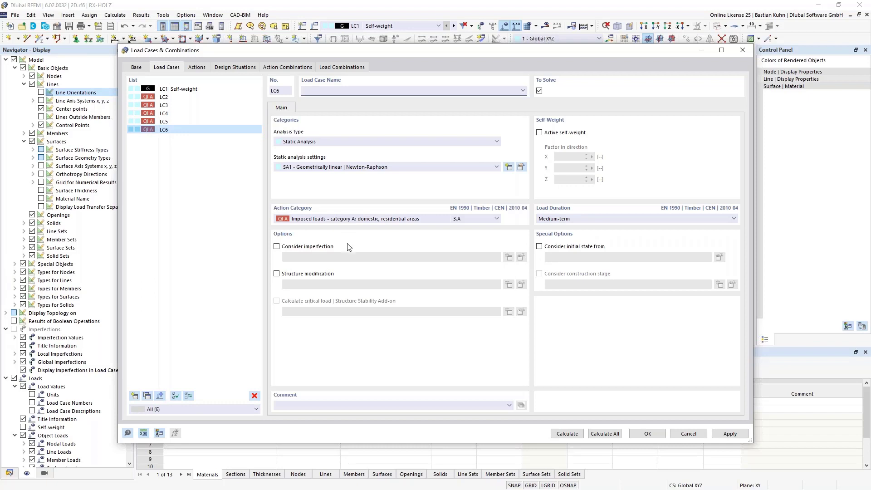
click(349, 222)
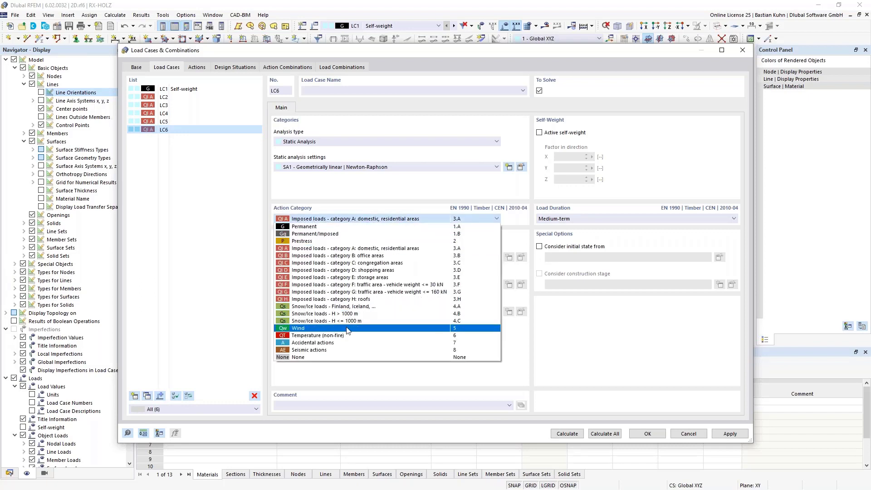
click(371, 329)
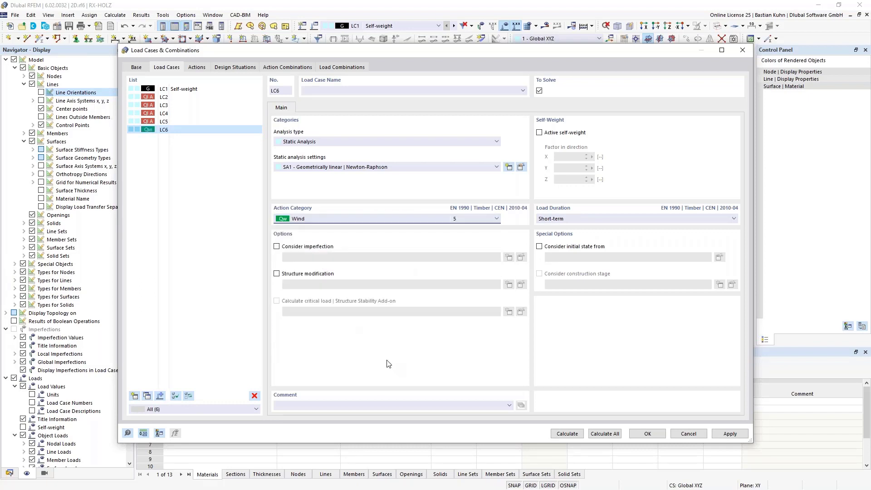
click(647, 434)
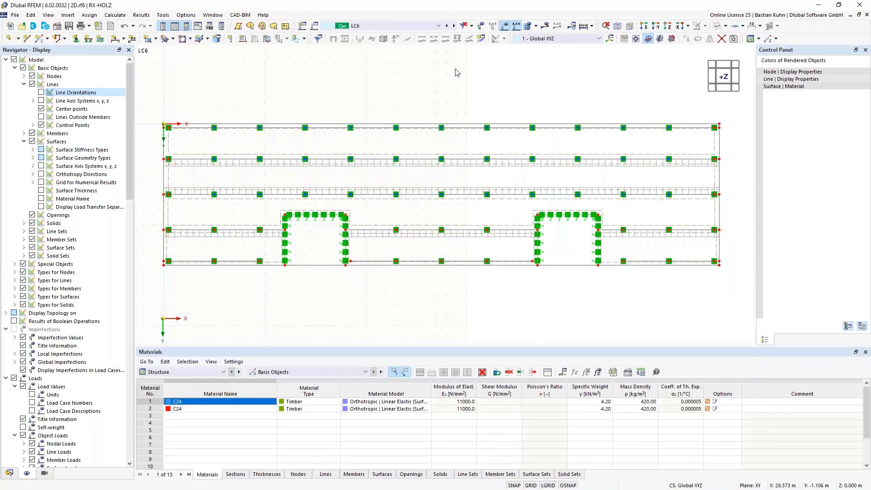
Step: Apply a uniform 1.50 kN/m² surface load in direction ZA to surface 1 in LC2
click(433, 28)
click(436, 42)
click(267, 39)
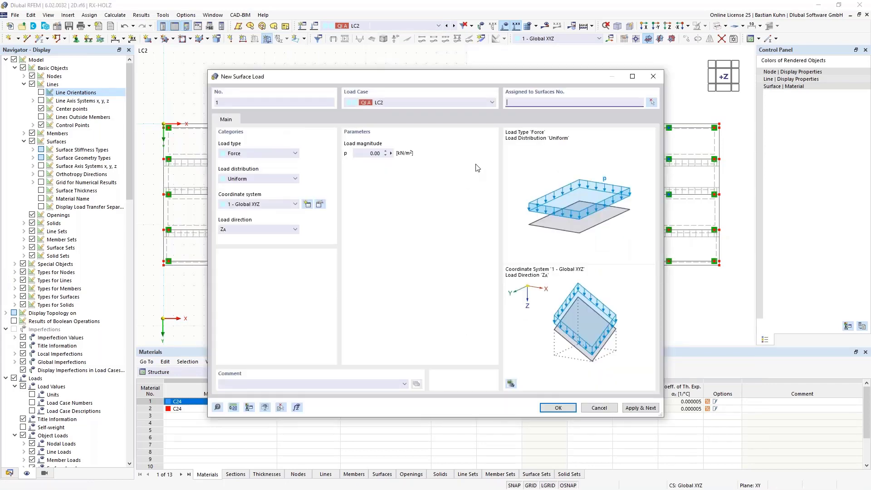
click(367, 154)
click(651, 102)
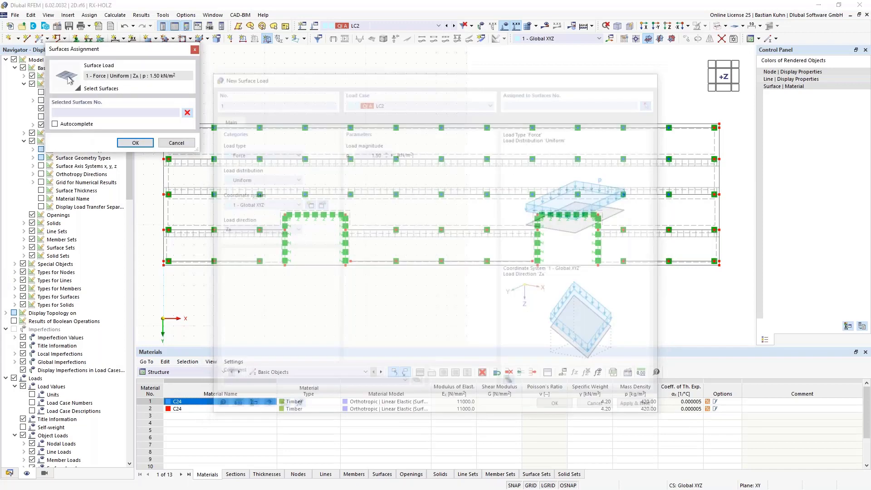
click(514, 129)
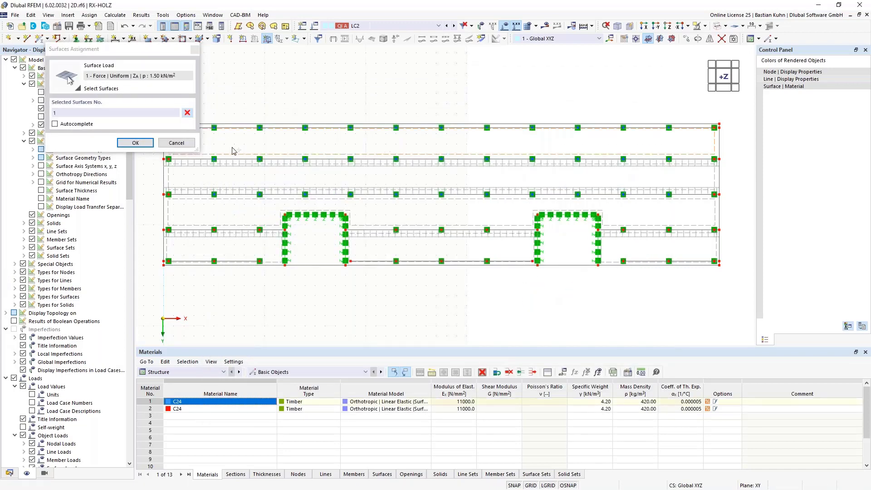
click(130, 143)
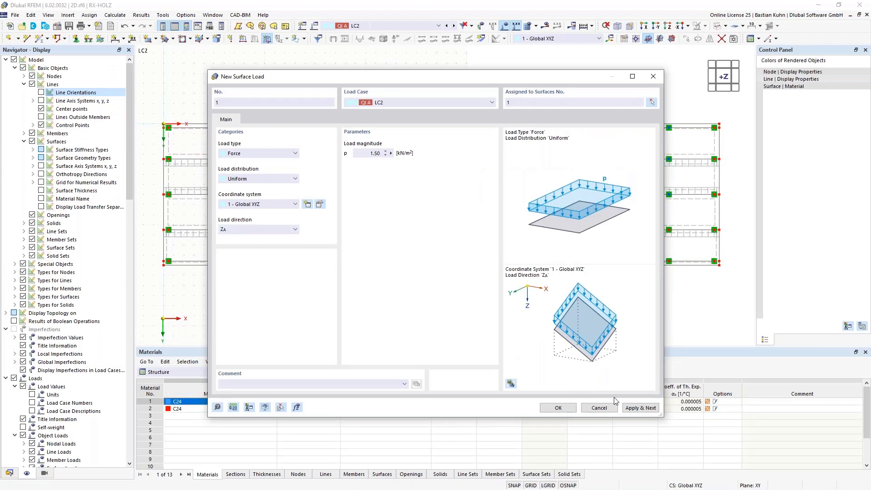
click(640, 408)
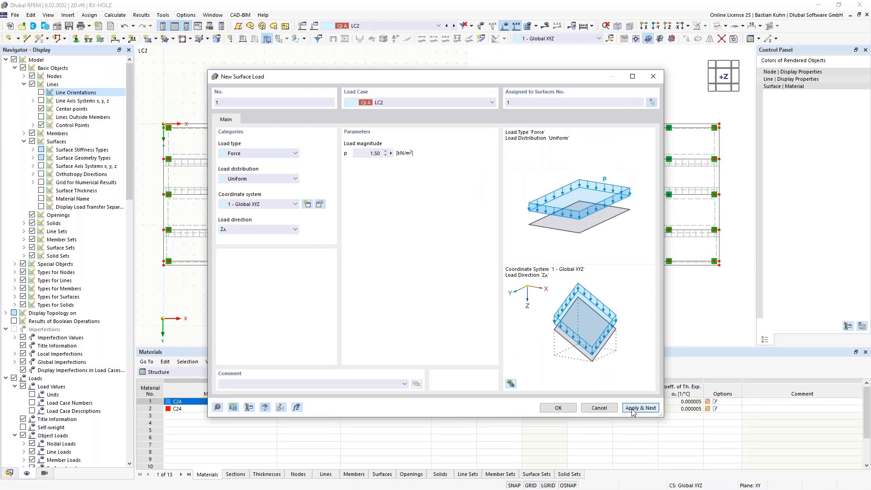
Step: Apply the uniform 1.50 kN/m² surface load in direction ZA to surface 2 in LC3
click(456, 102)
click(457, 126)
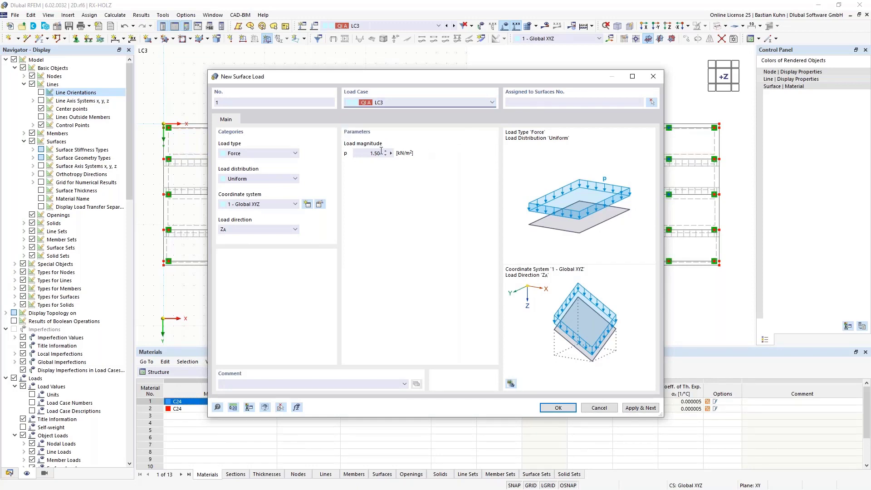
click(651, 102)
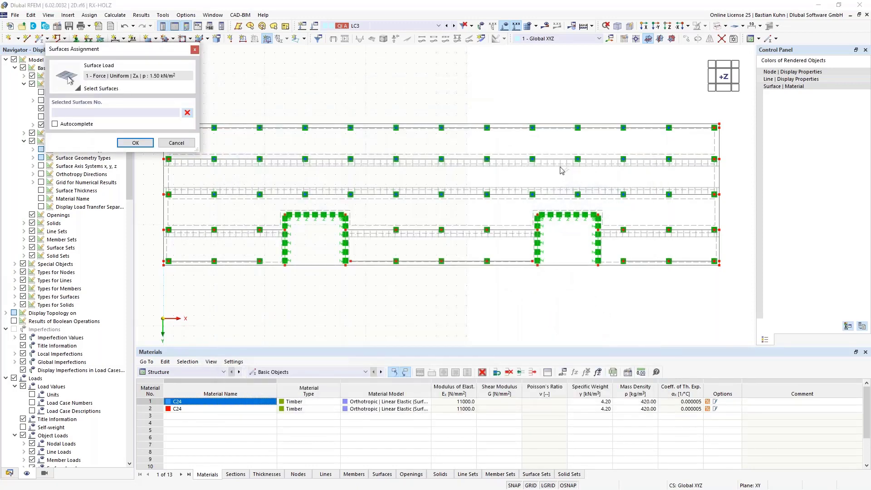
click(141, 144)
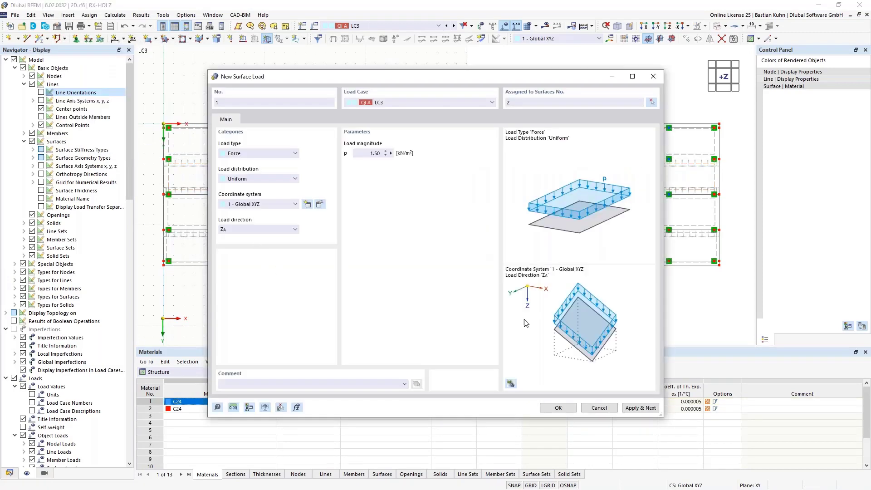
click(630, 408)
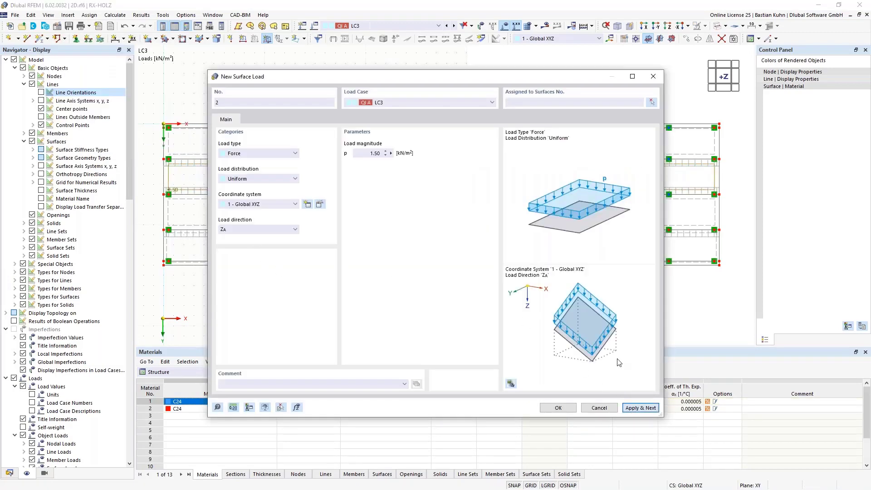
Step: Apply the uniform 1.50 kN/m² surface load in direction ZA to surface 5 in LC4
click(443, 102)
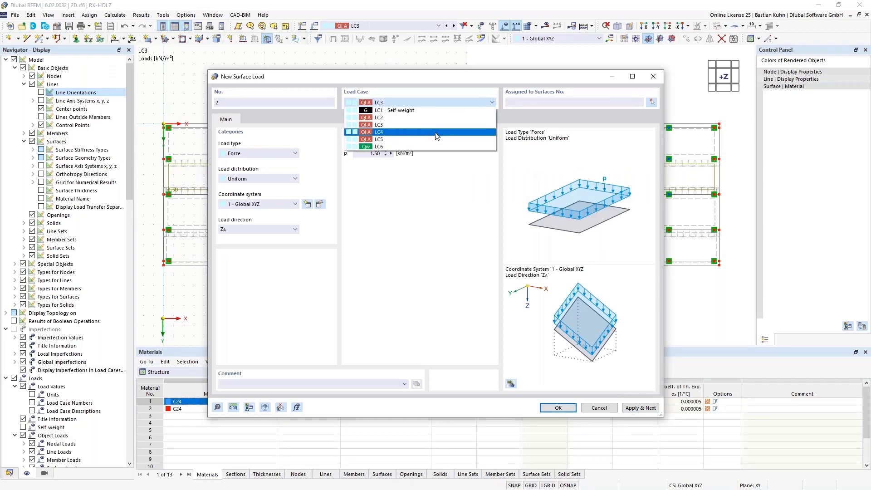
click(436, 134)
click(651, 102)
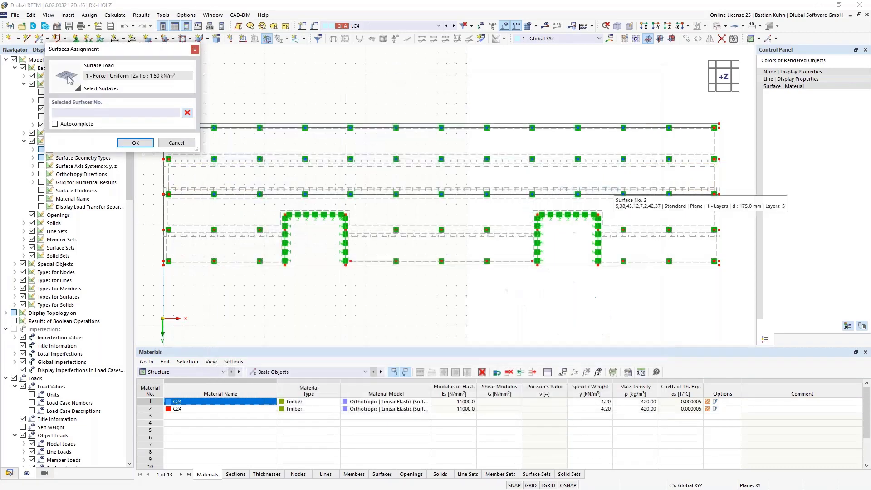
click(499, 204)
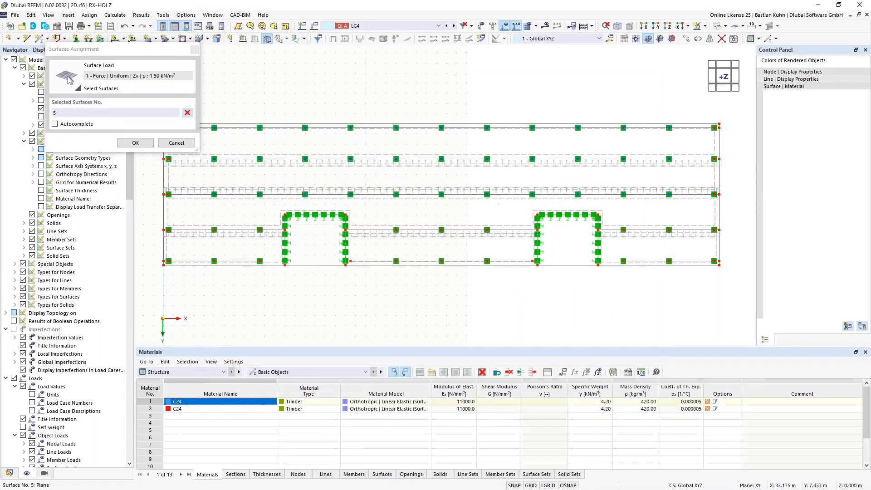
click(134, 143)
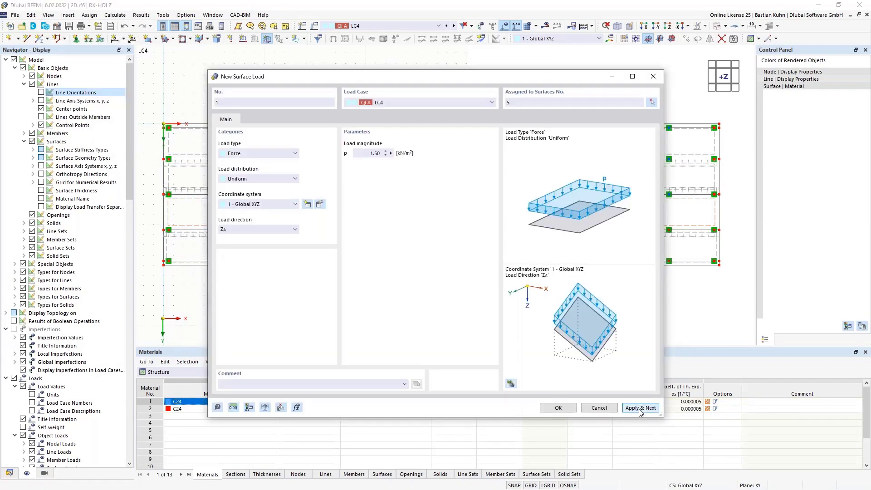
Step: Apply the uniform 1.50 kN/m² surface load in direction ZA to surfaces 3, 9 and 11 in LC5 and finish entering surface loads
click(479, 104)
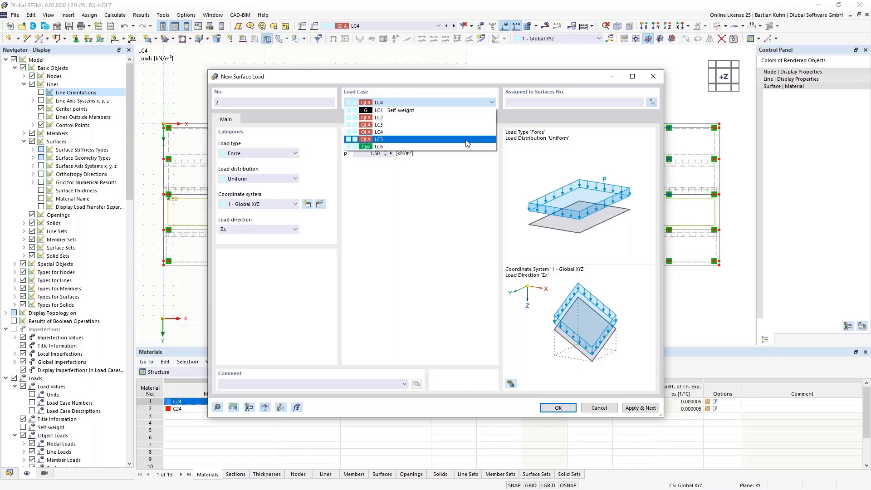
click(454, 140)
click(651, 102)
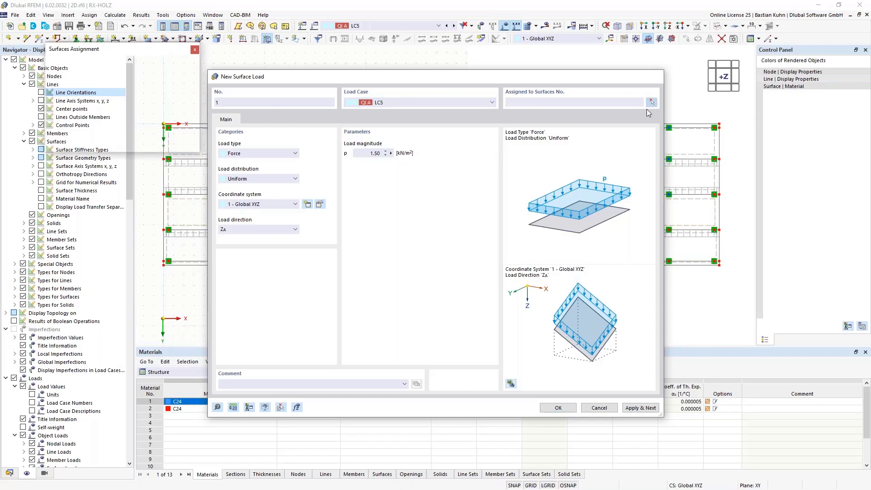
click(614, 234)
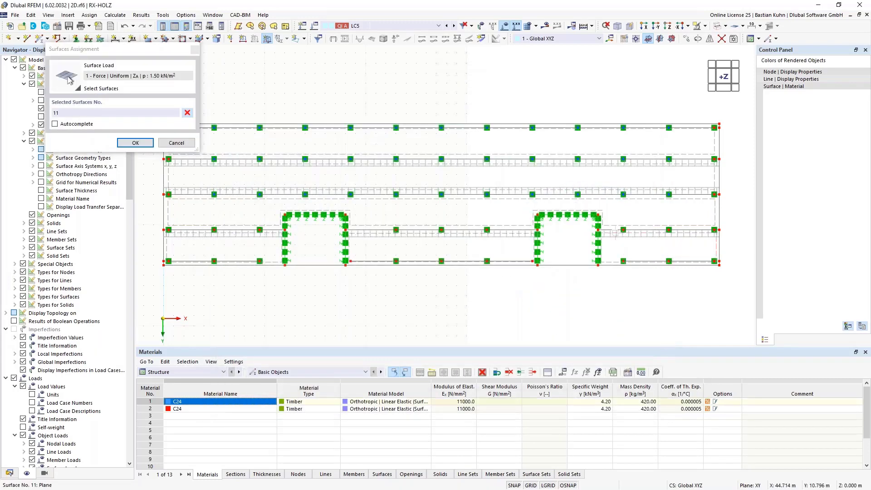
click(501, 232)
click(275, 239)
click(134, 144)
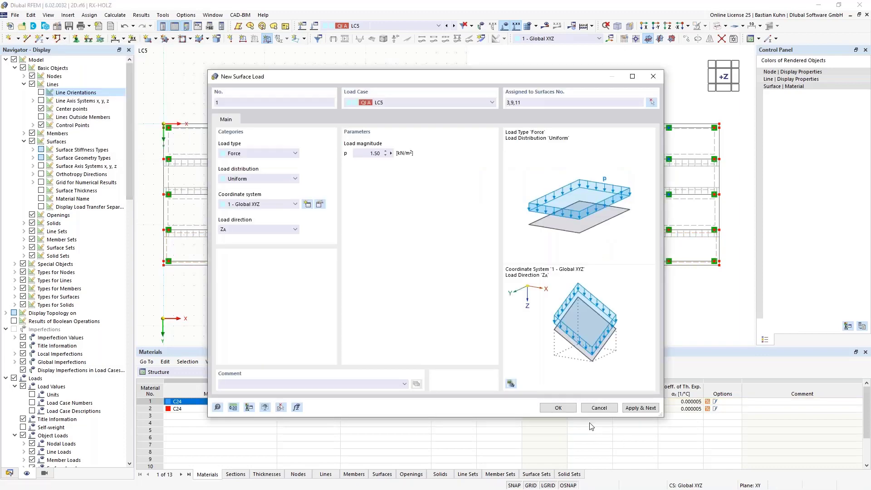
click(558, 407)
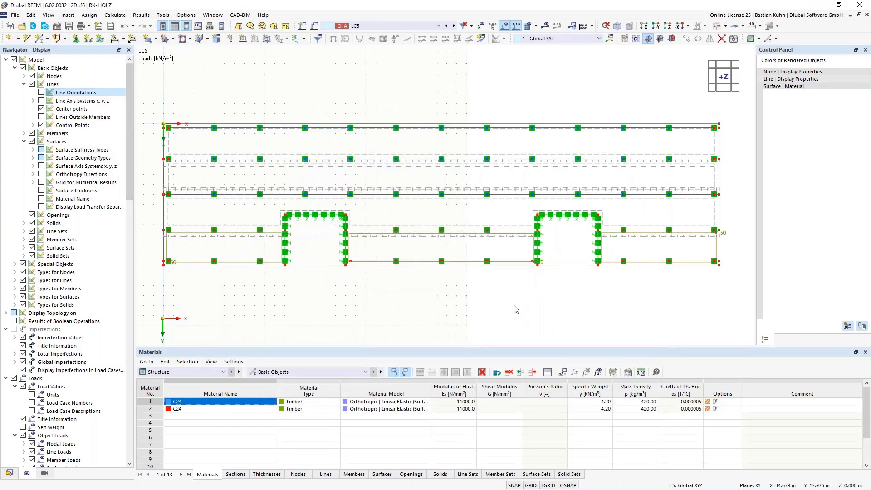
Step: Check the imposed surface loads in a 3D view, going back through the load cases from LC5 to LC2
scroll(524, 301, down, 2)
middle_drag(554, 290, 533, 303)
ctrl+middle_drag(532, 303, 436, 177)
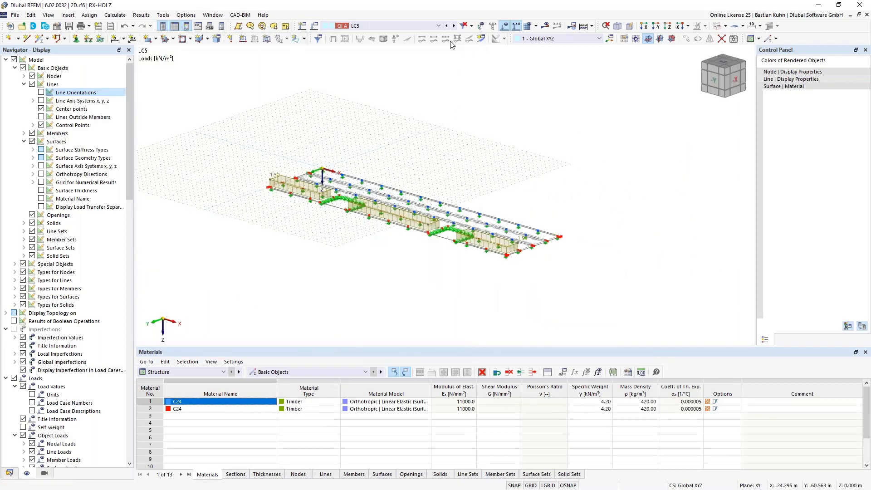
click(446, 26)
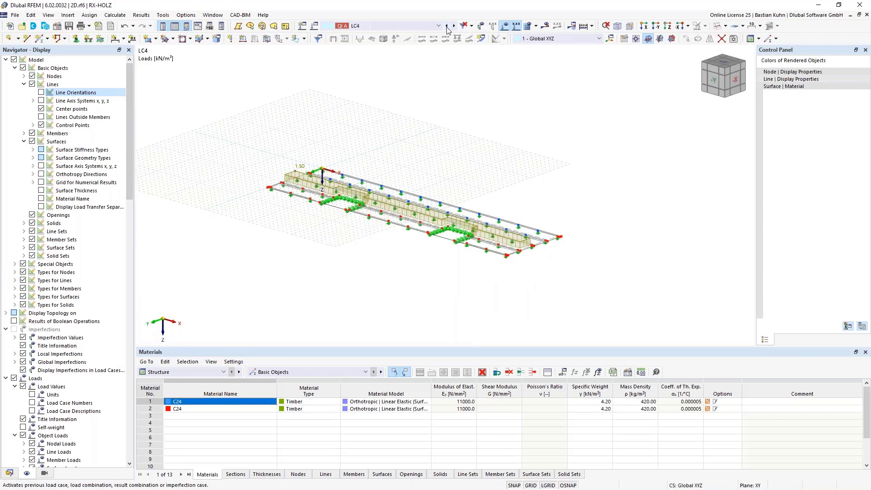
click(446, 26)
click(447, 25)
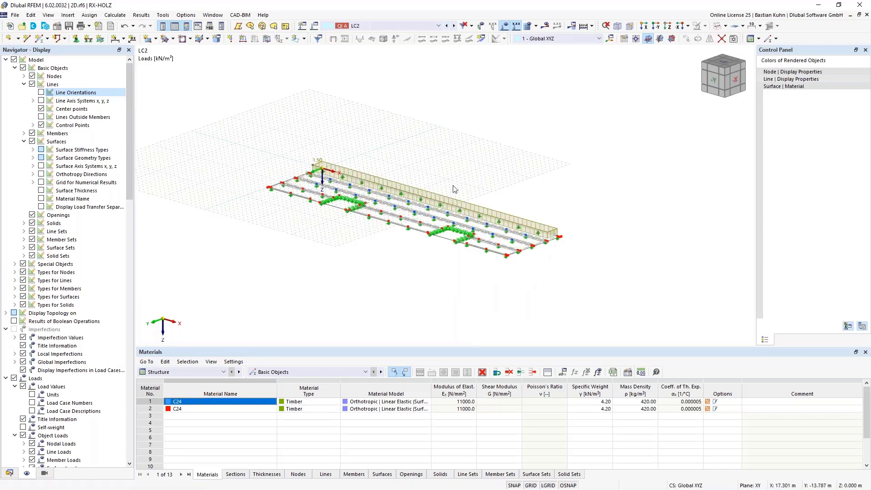
scroll(455, 189, up, 5)
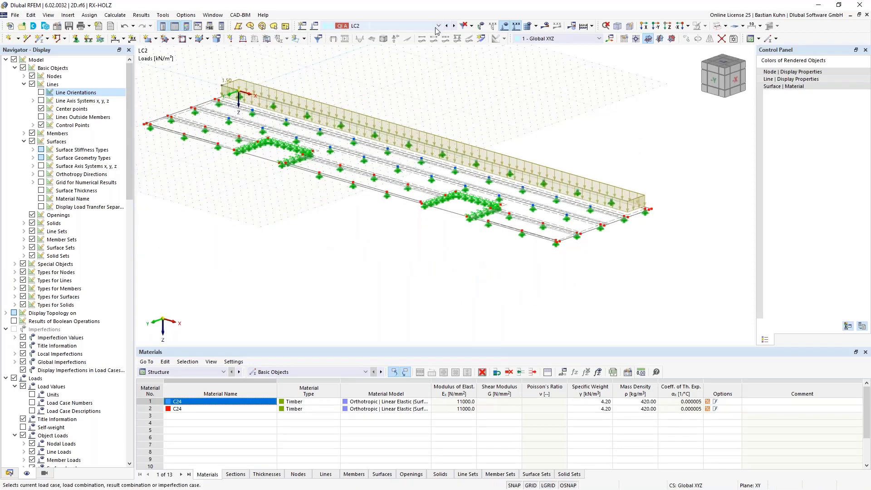
Step: Apply a uniform 1.000 kN/m line load in direction YL in LC6 to the long outer edge opposite the recesses
click(438, 26)
click(363, 66)
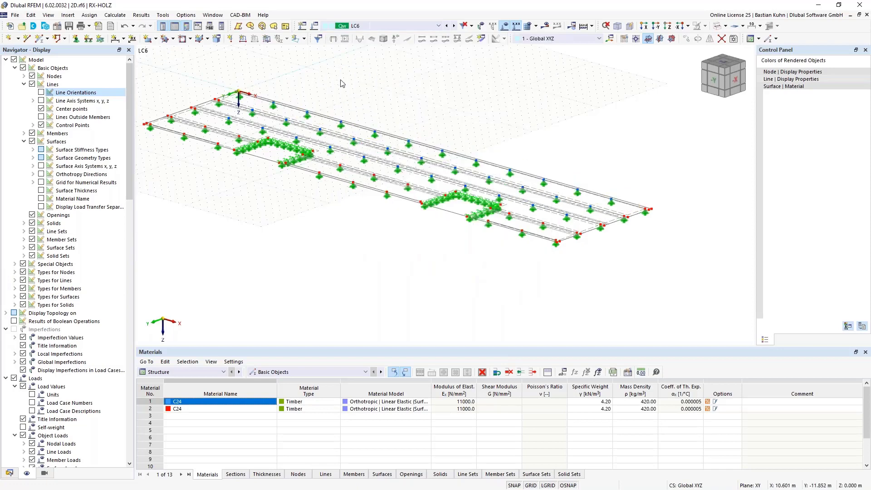
click(243, 39)
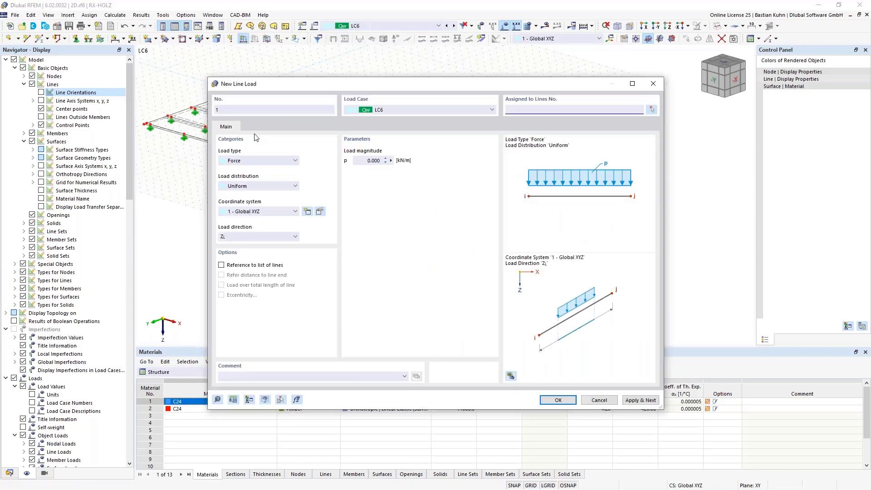
click(376, 161)
text(1)
click(281, 237)
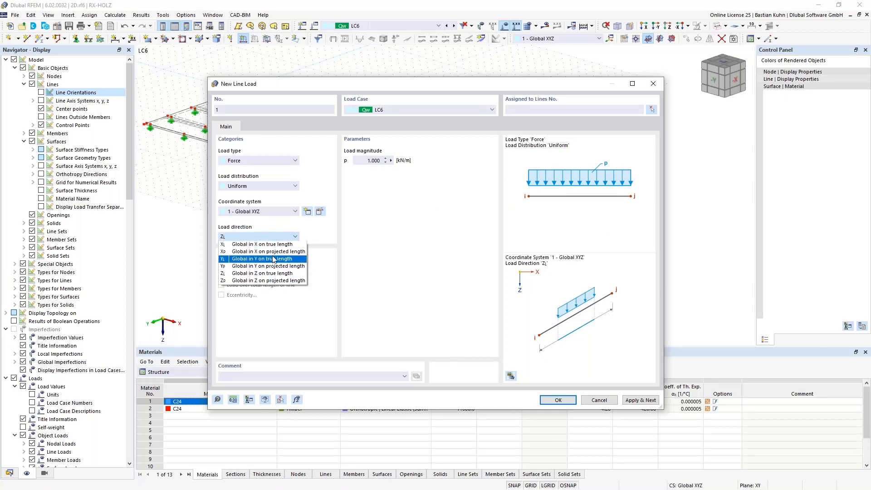
click(273, 258)
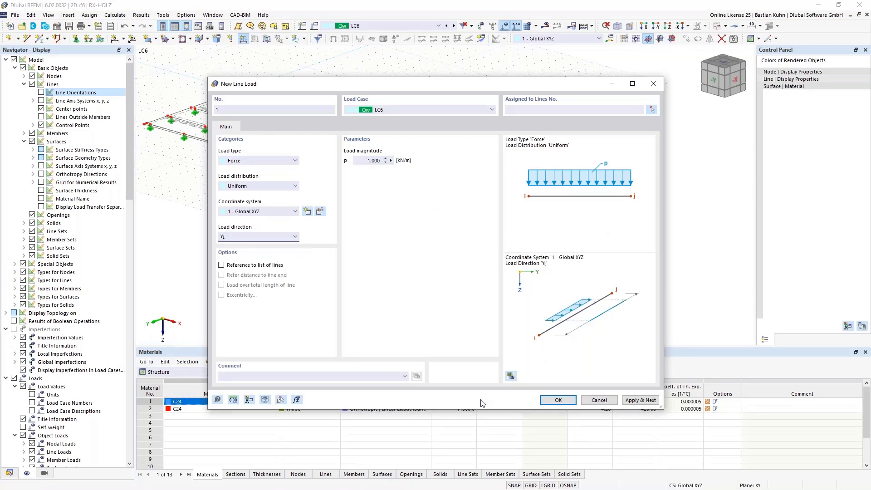
click(557, 400)
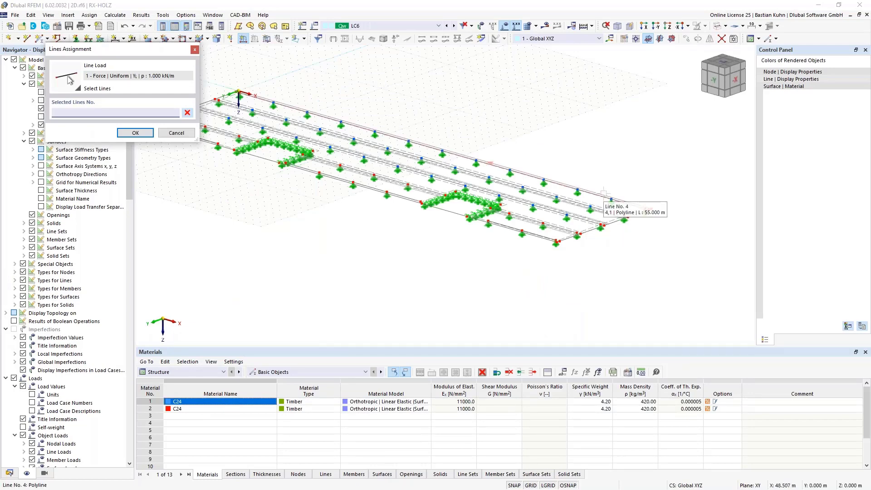
click(132, 133)
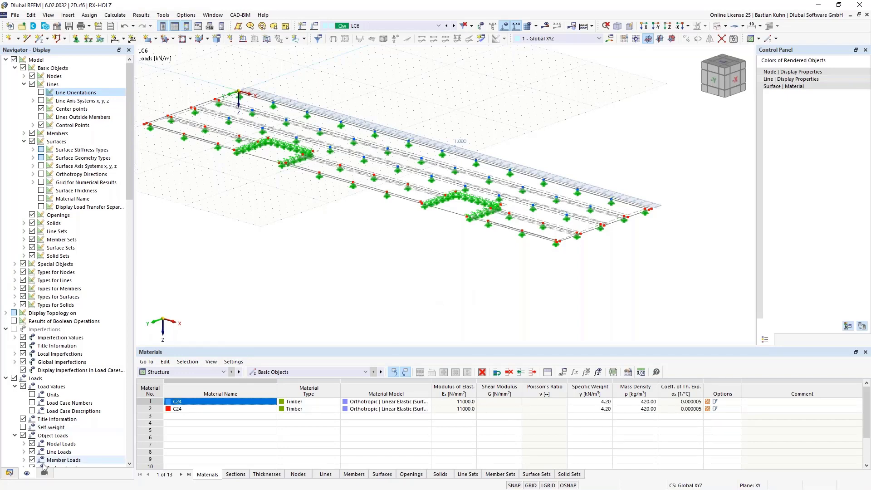
Step: Show the model data tree with the load cases and combinations in the navigator
click(9, 472)
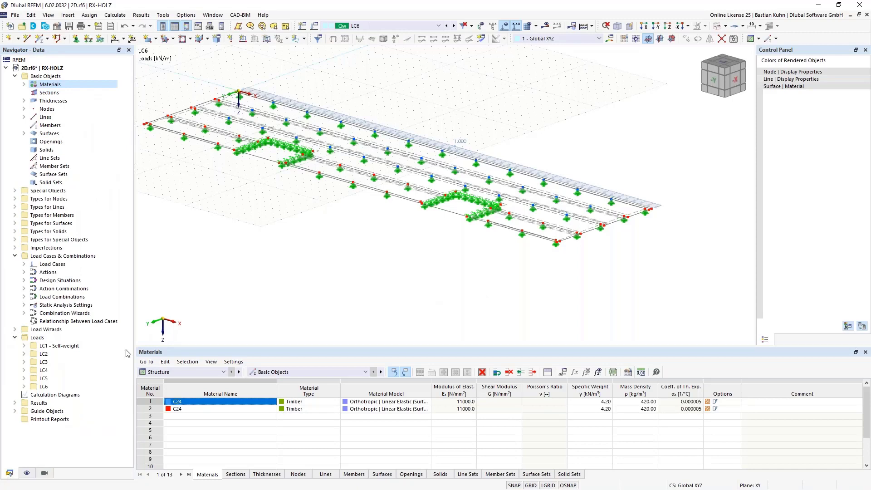
Step: Delete the SLS - Characteristic design situation from the load cases and combinations
right_click(41, 257)
click(63, 261)
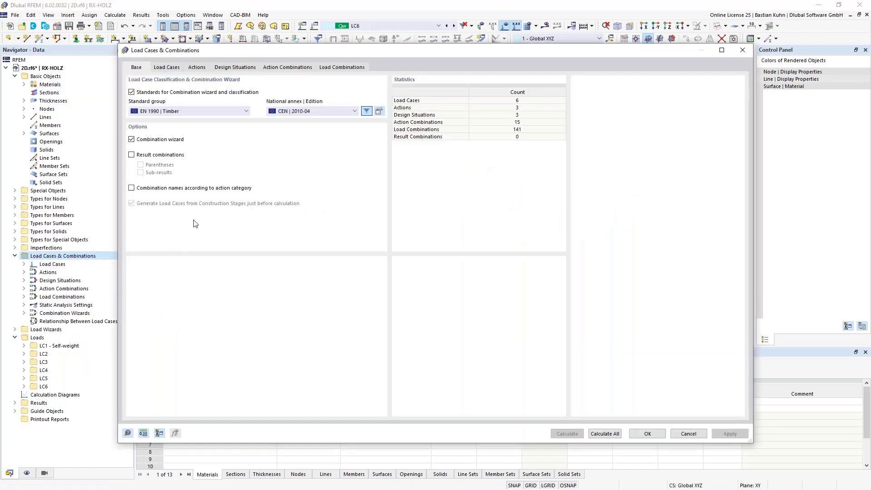
click(167, 67)
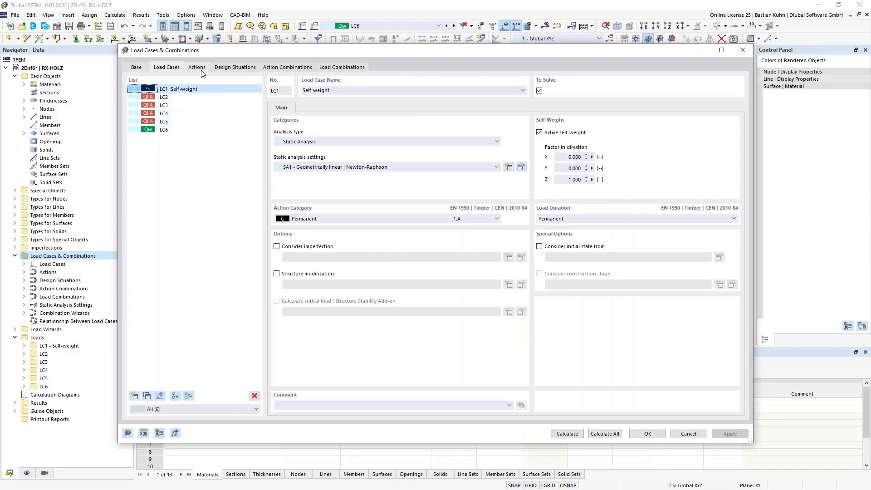
click(225, 68)
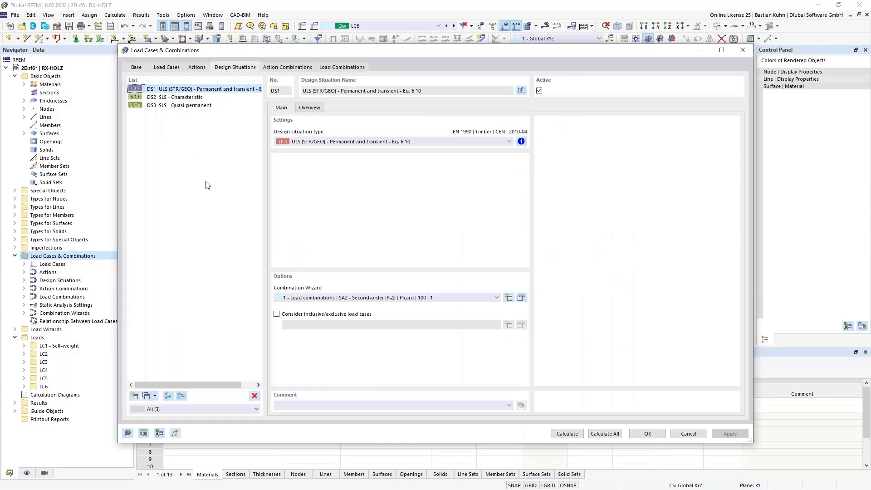
click(182, 97)
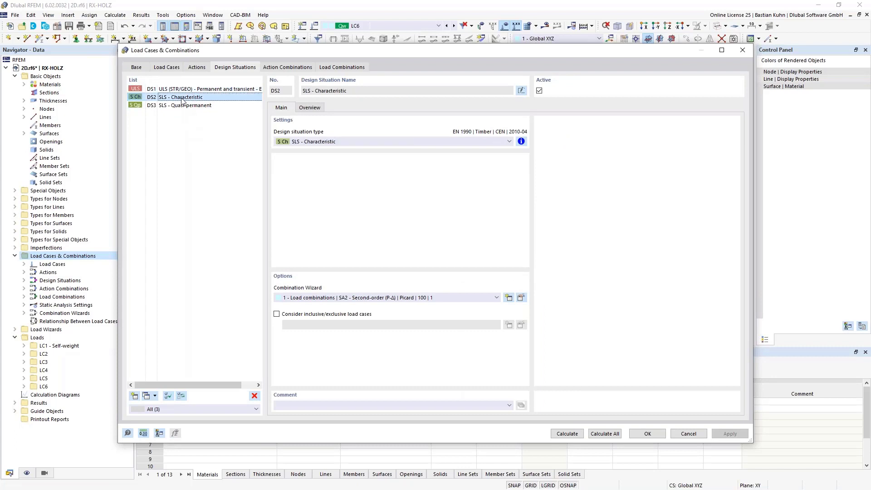
click(254, 396)
click(443, 282)
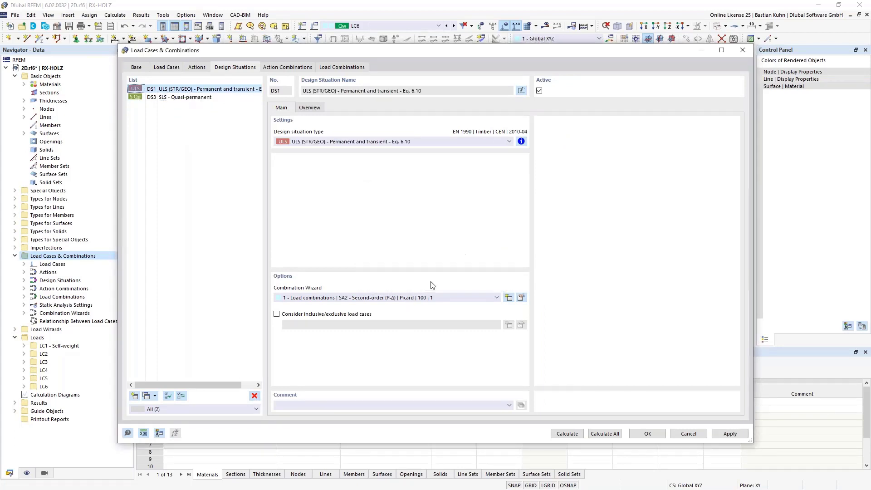
Step: Look up the combination rules for the SLS - Quasi-permanent design situation
click(180, 98)
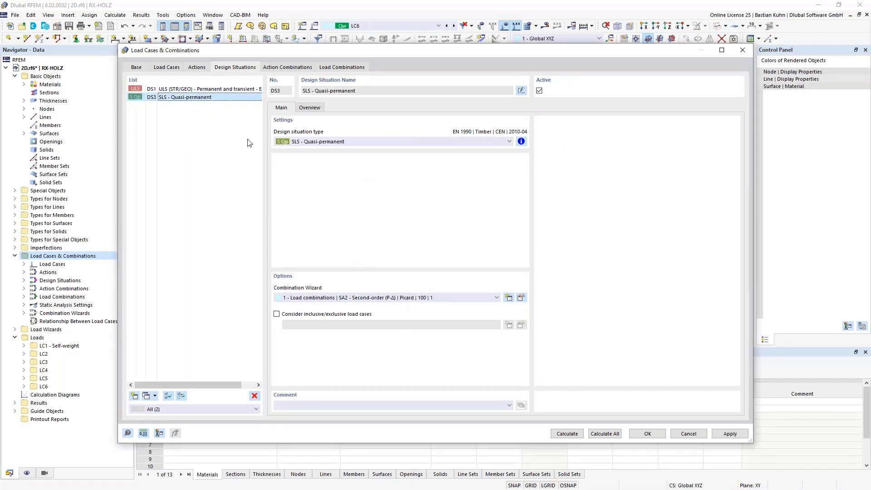
click(521, 141)
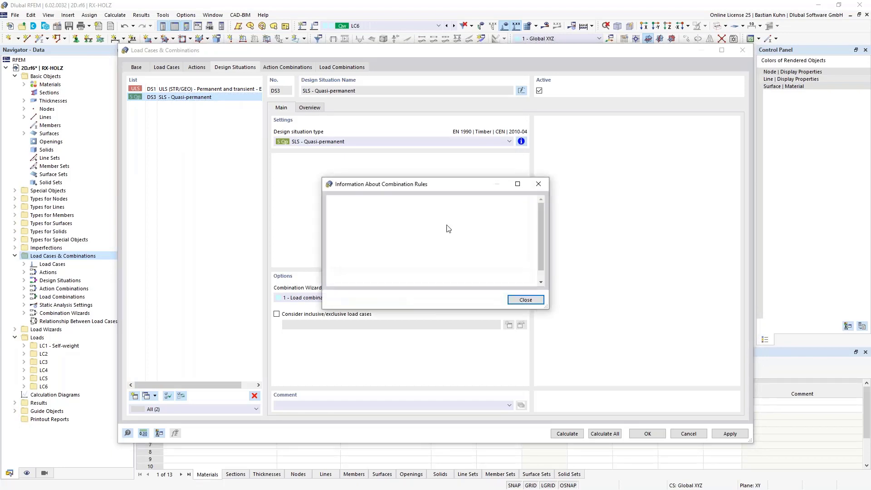
click(548, 185)
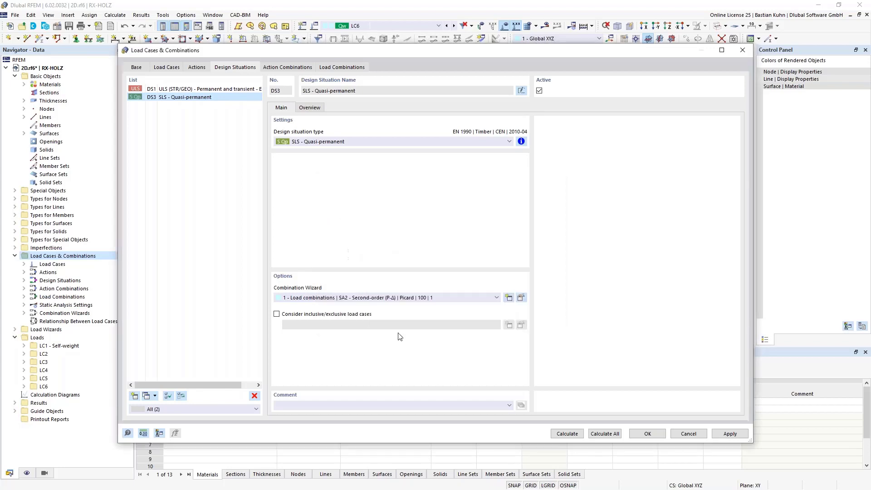
Step: Assign combination wizard 2, SA1 - Geometrically linear | Newton-Raphson, to both DS1 and DS3 together and apply the changes
ctrl+click(188, 90)
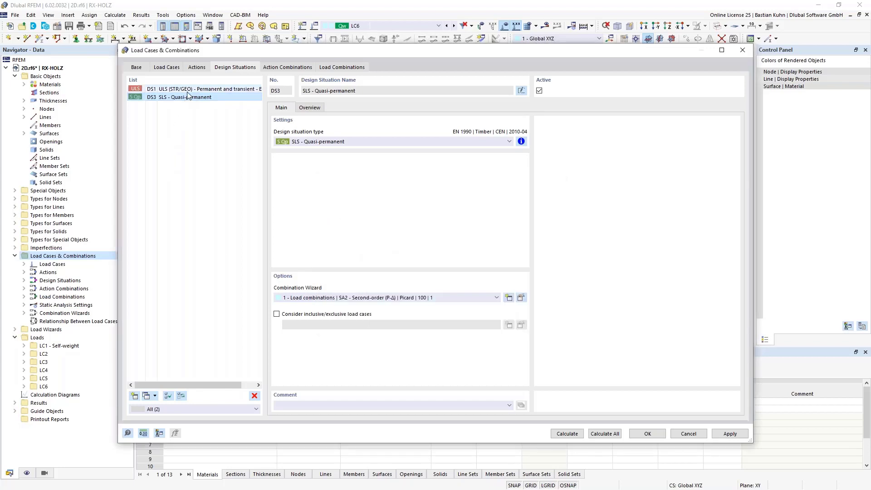
click(348, 298)
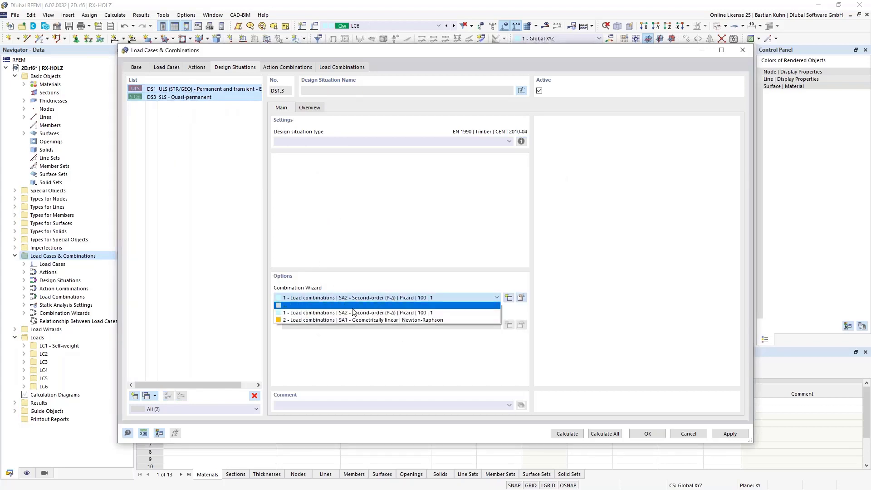
click(355, 320)
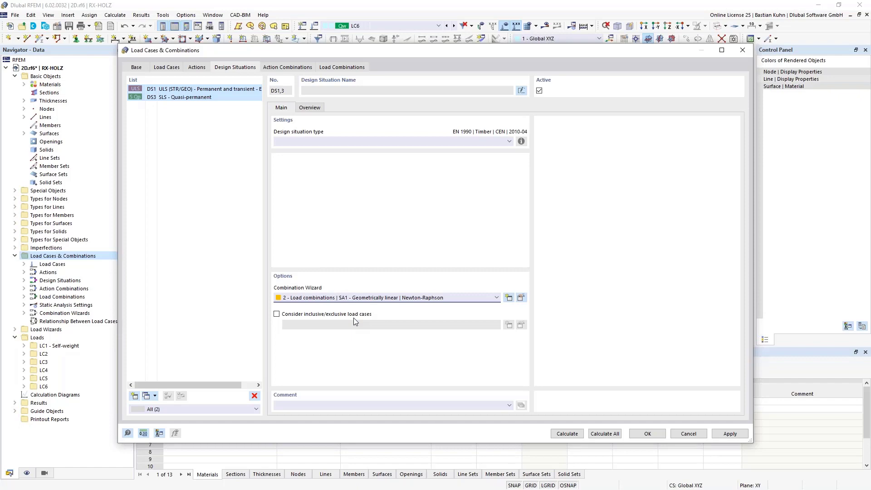
click(645, 438)
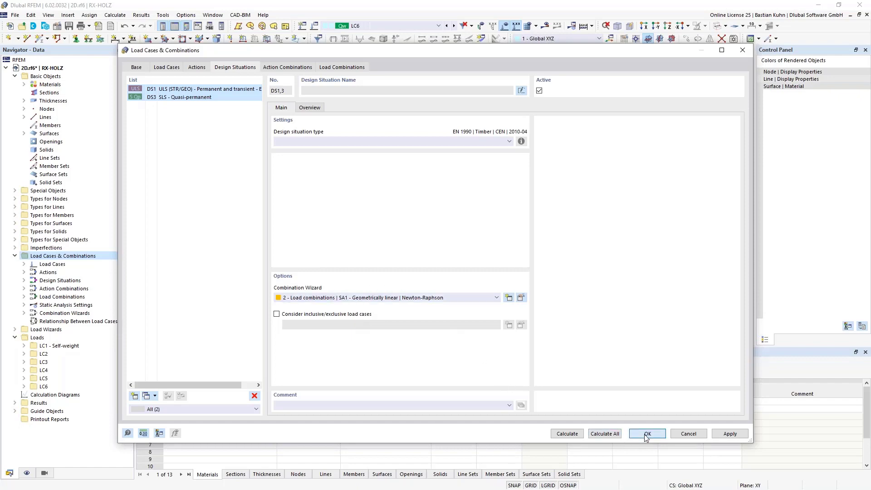
Step: Calculate the ULS (STR/GEO) design situation DS1 and display its global deformations
click(396, 27)
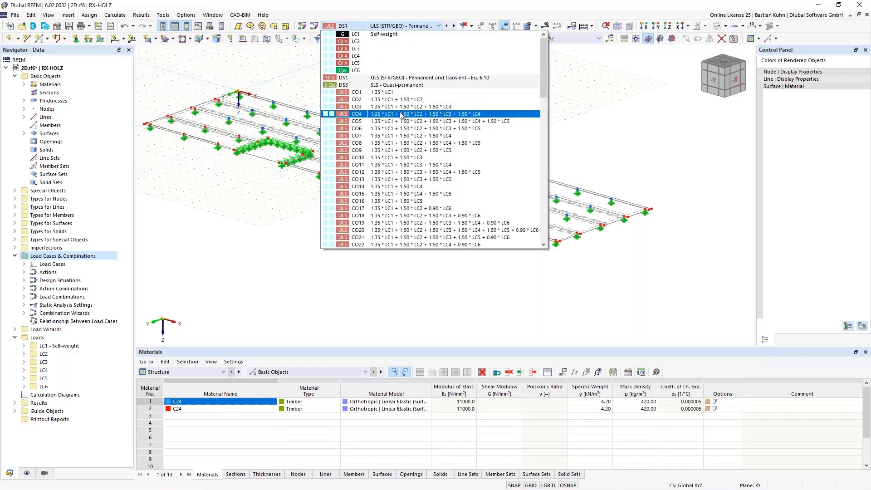
click(393, 81)
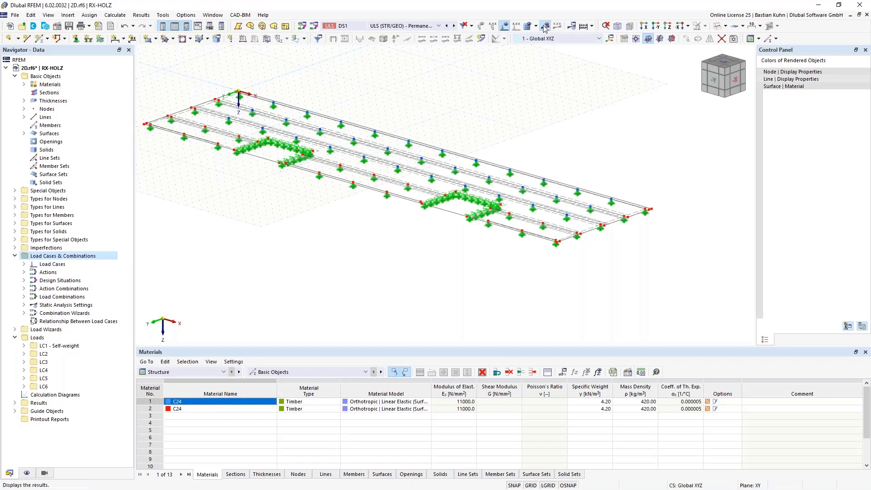
click(472, 288)
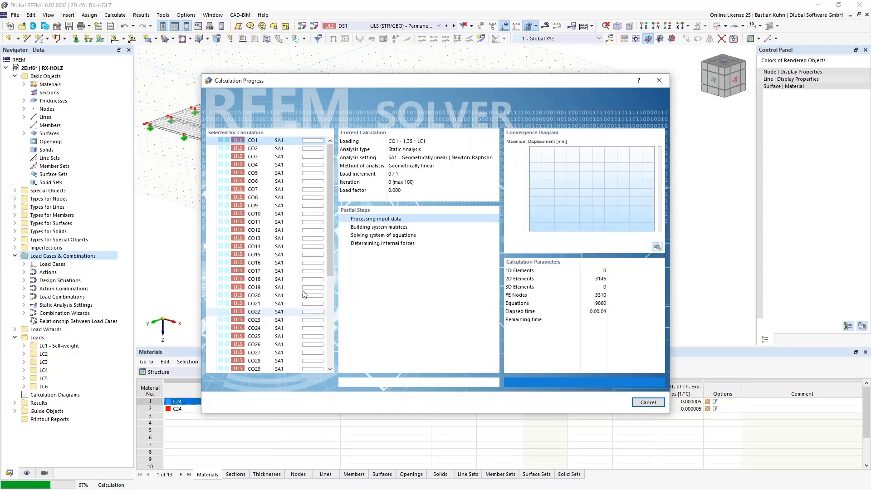
scroll(301, 215, down, 2)
drag(346, 334, 341, 364)
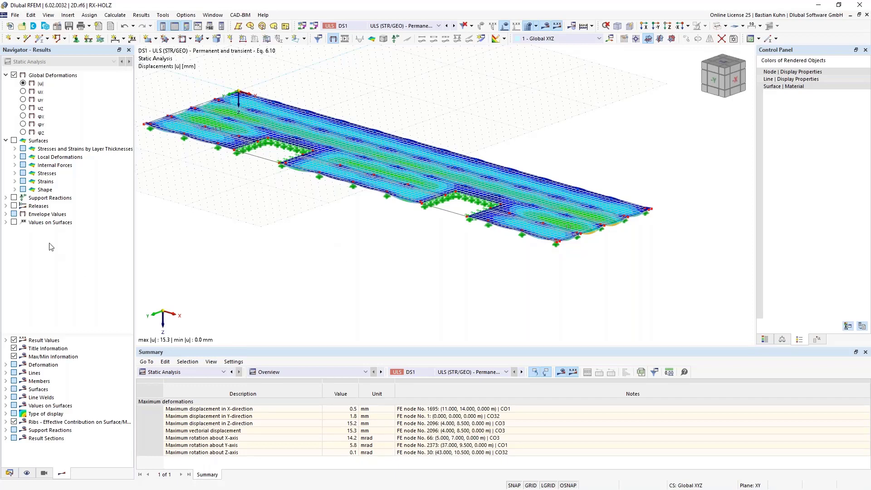
middle_drag(300, 203, 299, 272)
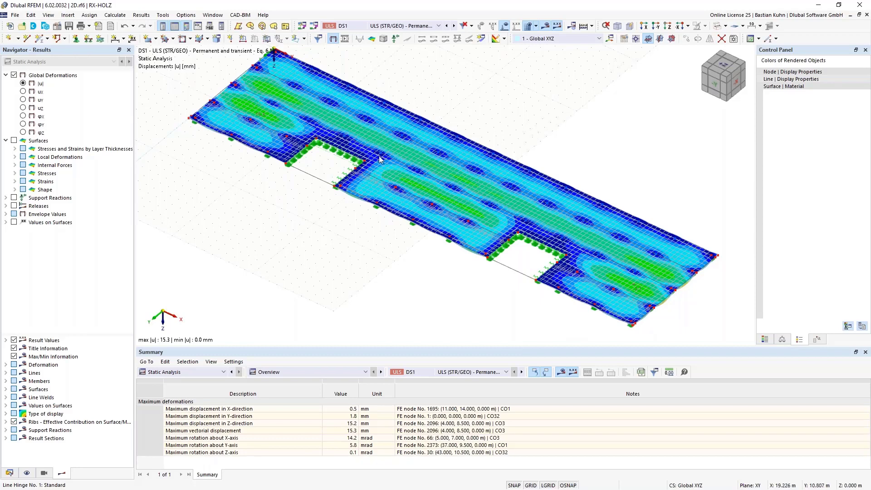
Step: Calculate load case LC6 and display the slab's global deformations under its horizontal line load
click(426, 26)
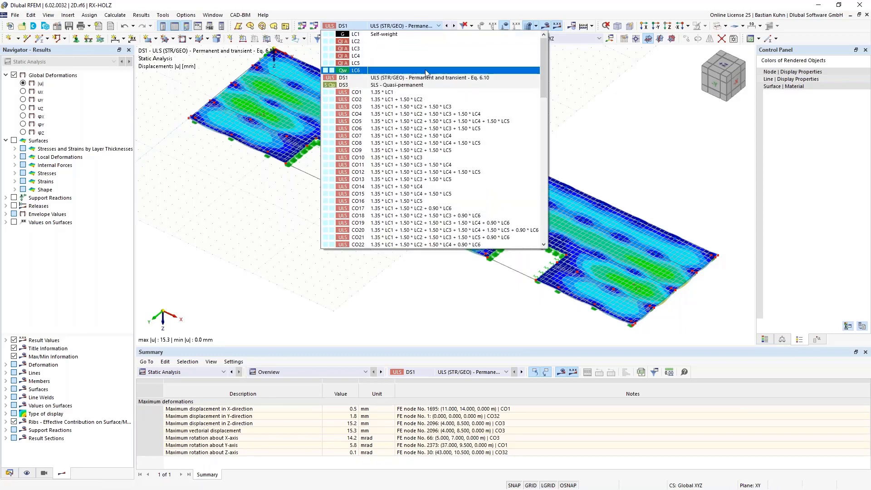
click(425, 71)
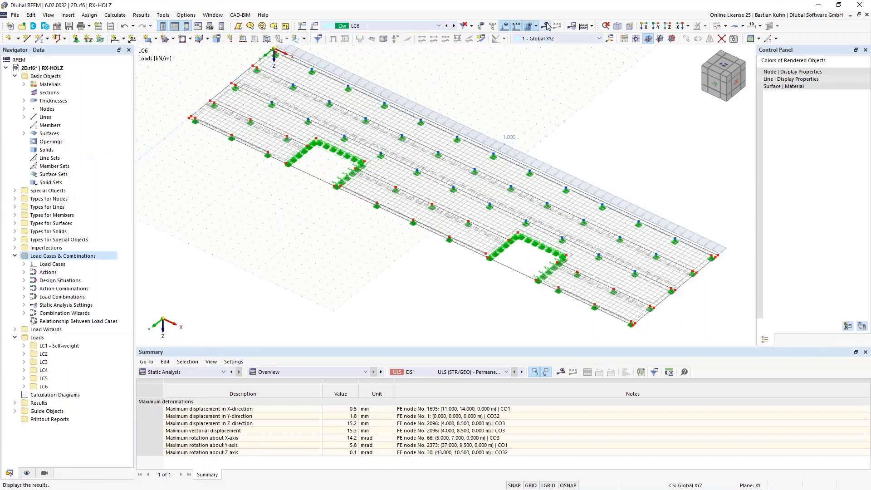
click(472, 287)
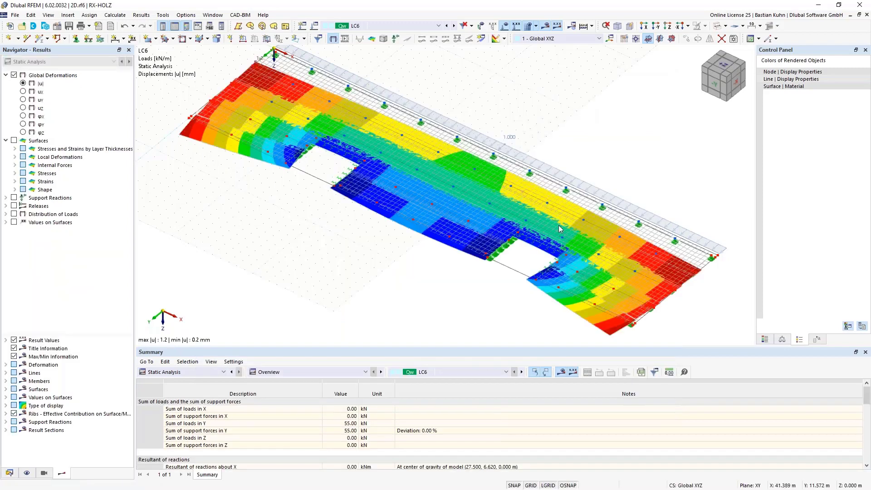
click(660, 38)
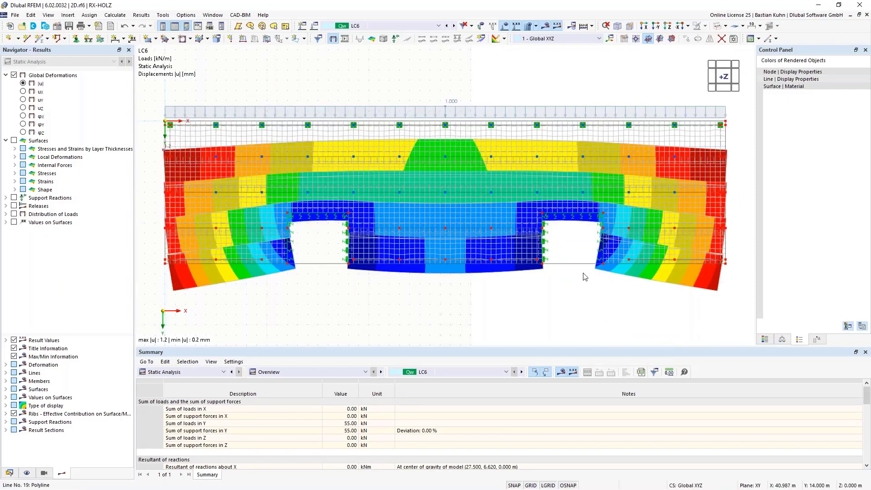
middle_drag(577, 288, 478, 165)
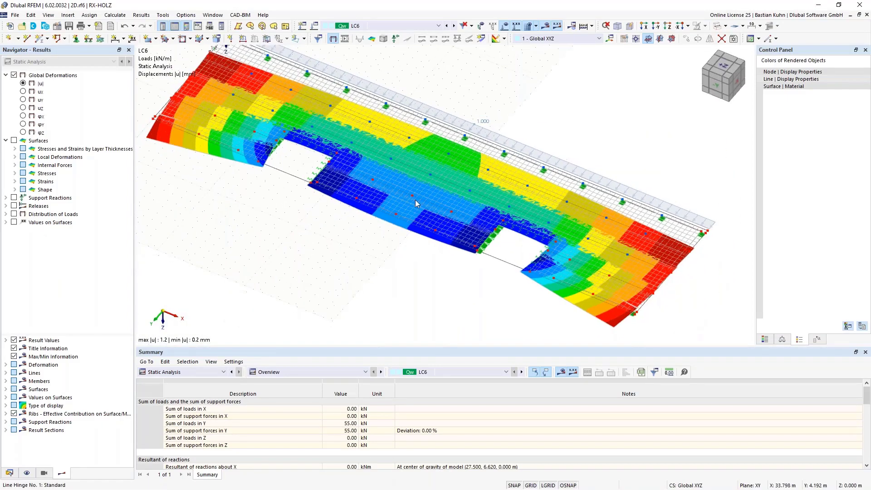
Step: Replace the global deformation display with the support reactions and the line hinge forces n
click(395, 38)
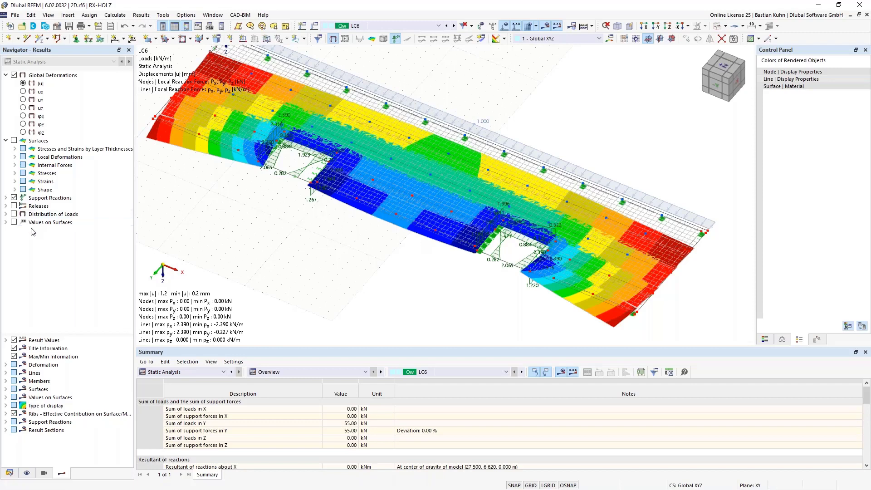
click(6, 205)
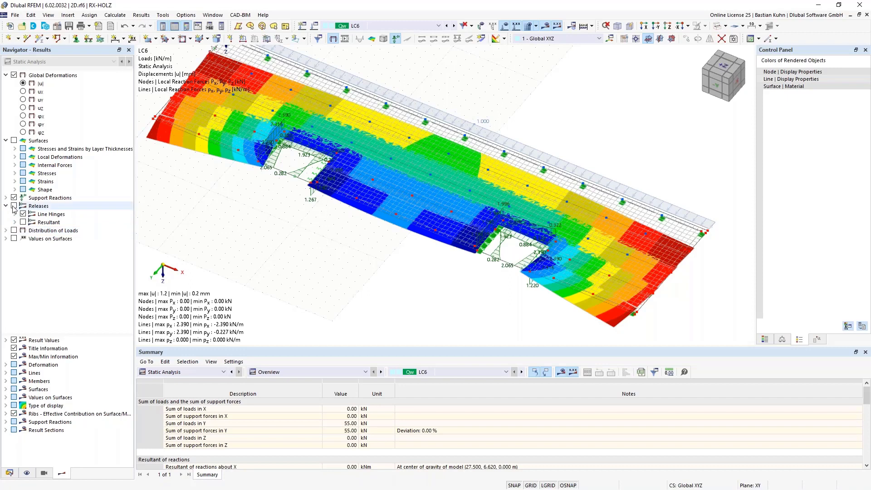
click(14, 205)
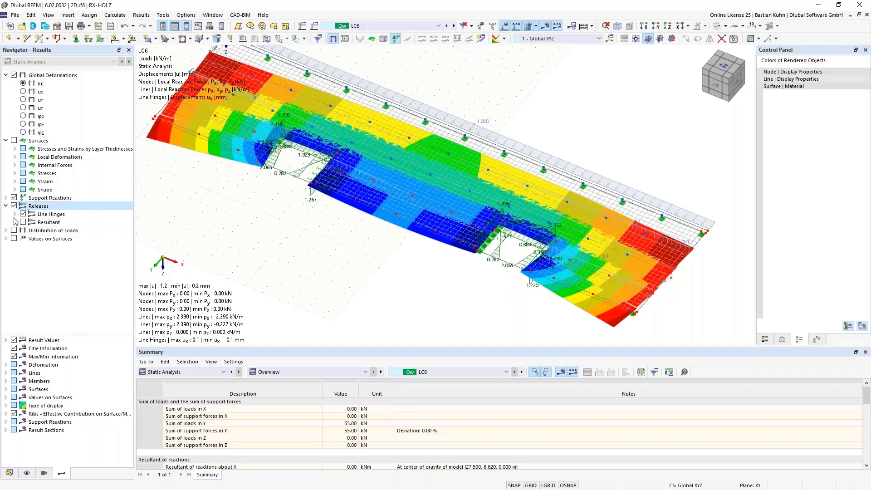
click(15, 214)
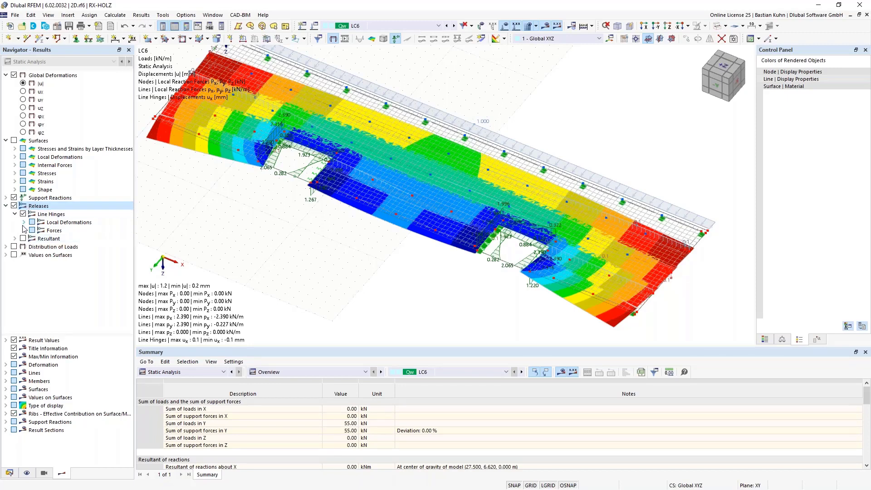
click(24, 231)
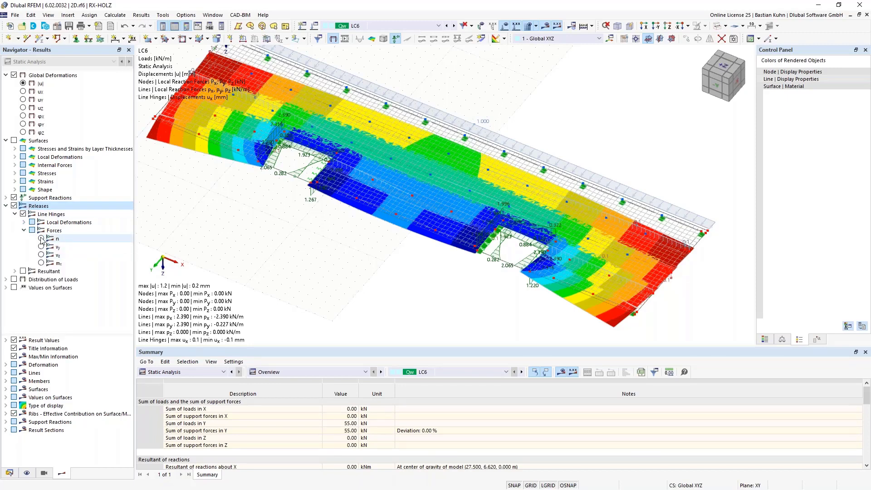
click(41, 238)
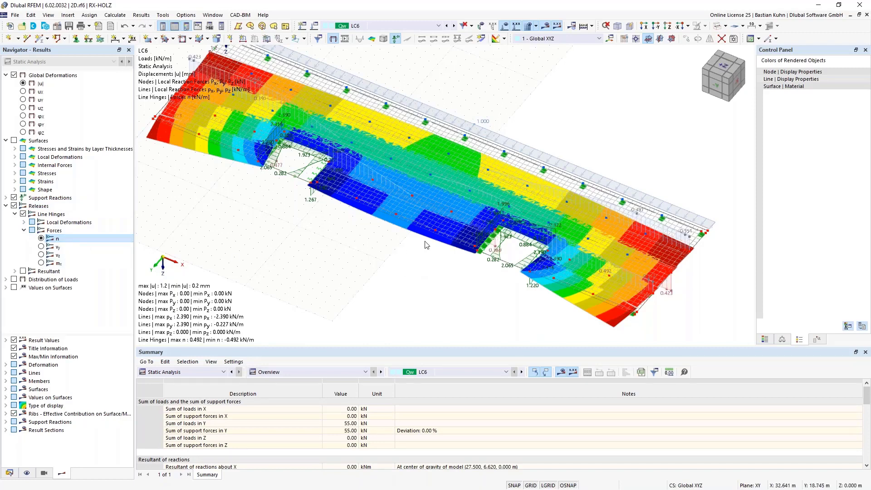
click(14, 75)
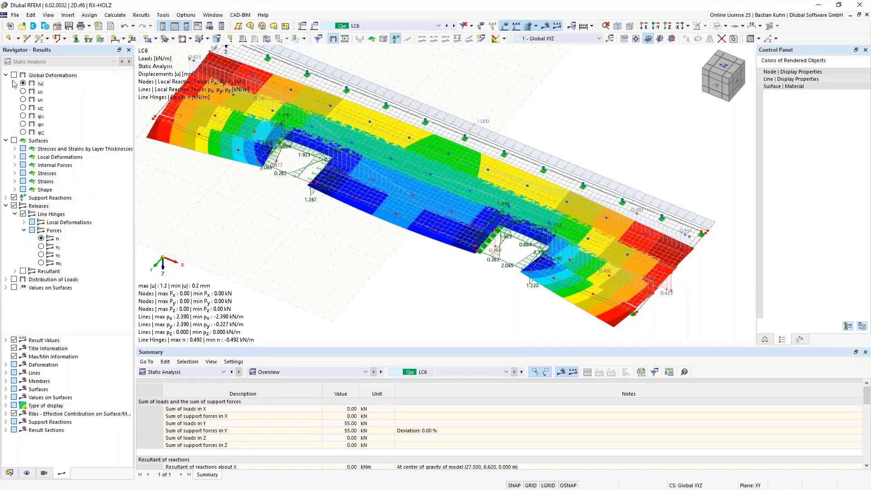
ctrl+middle_drag(419, 274, 302, 251)
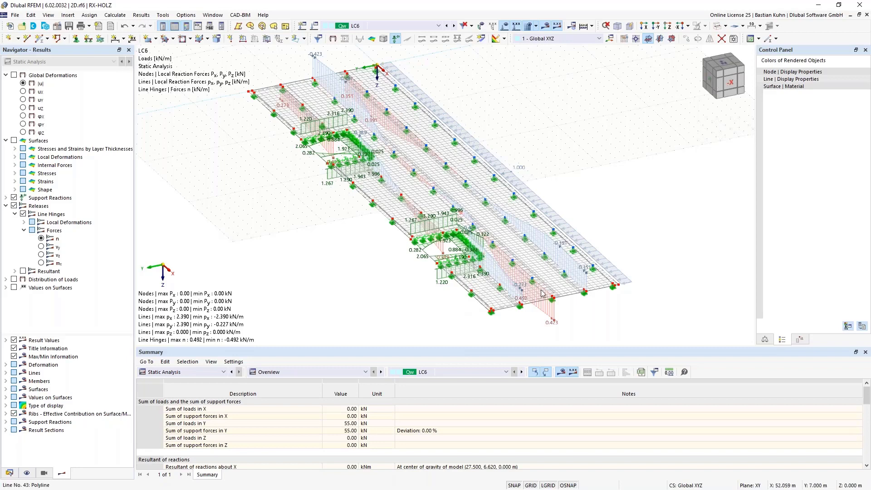
Step: Open the result diagrams for line 43, the hinge line between the slab surfaces, under LC6
scroll(540, 292, up, 3)
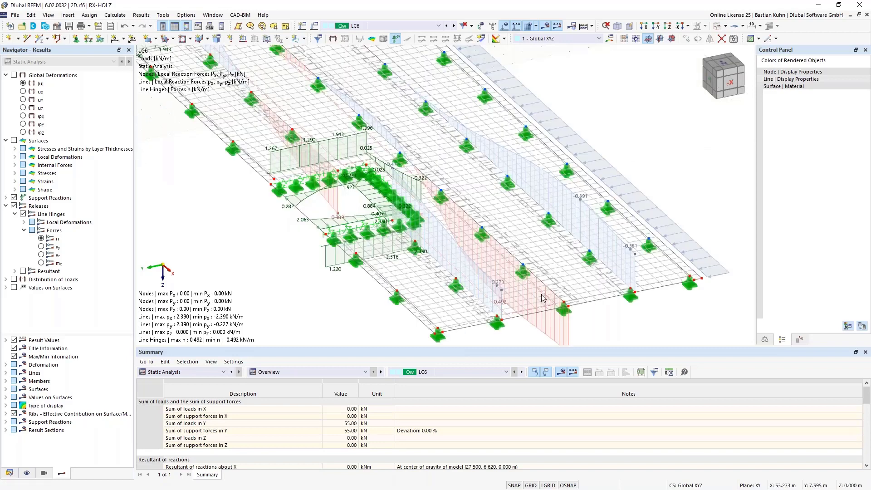
right_click(521, 252)
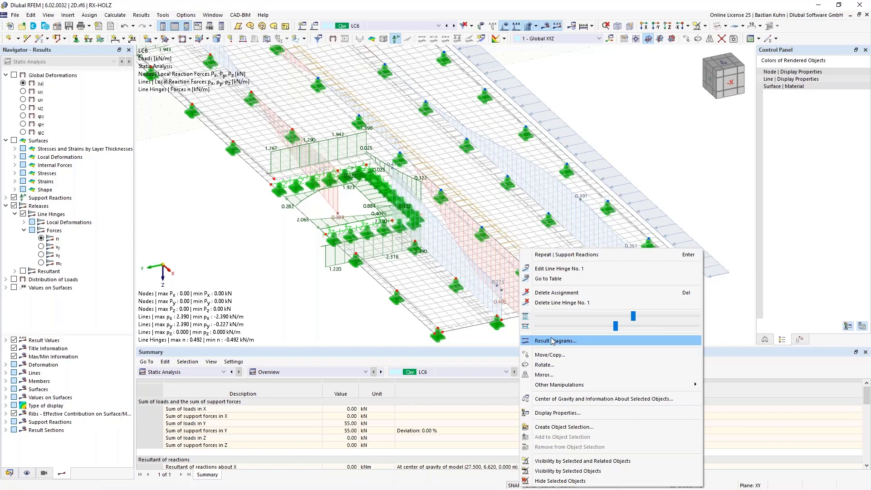
click(507, 250)
right_click(506, 250)
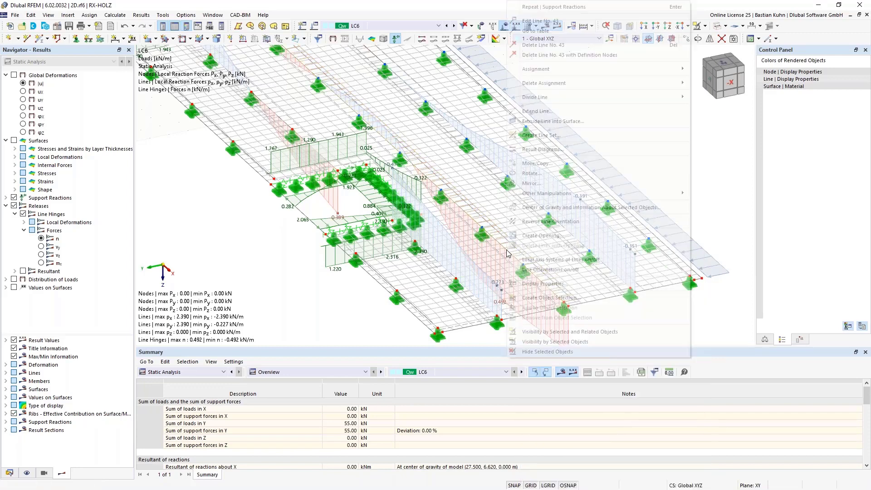
click(543, 149)
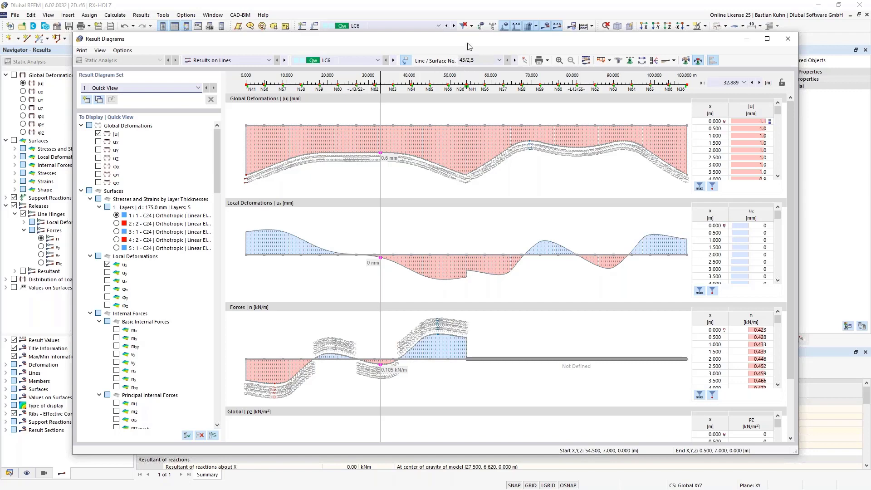
Step: Restrict the result diagrams to line 43 on surface 5 (43/5)
click(498, 60)
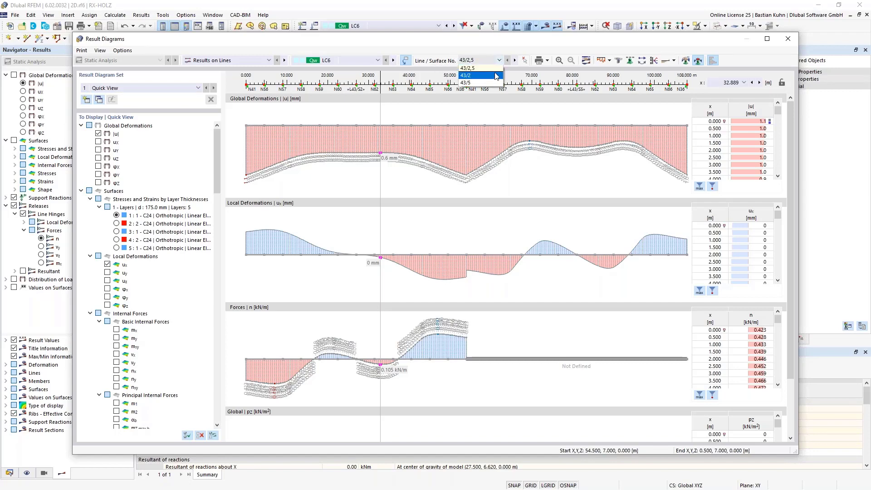
click(491, 40)
mouse_move(494, 40)
mouse_down()
mouse_move(425, 284)
mouse_move(470, 55)
mouse_up()
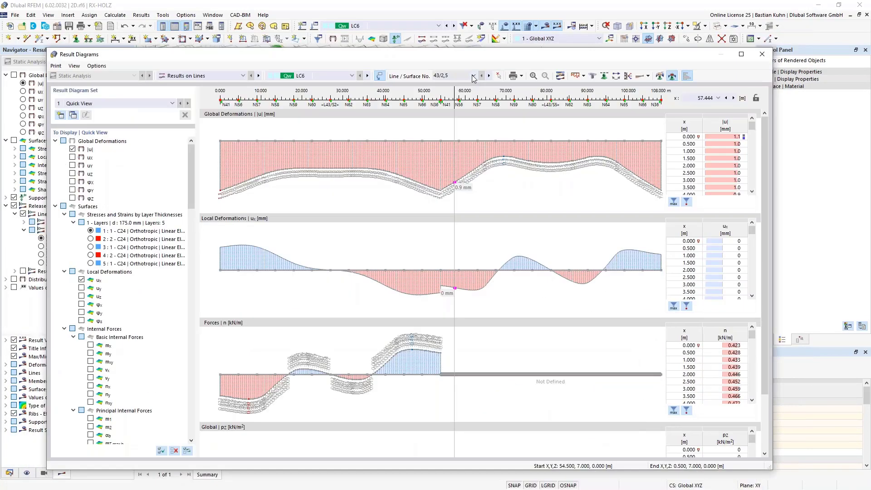
click(472, 78)
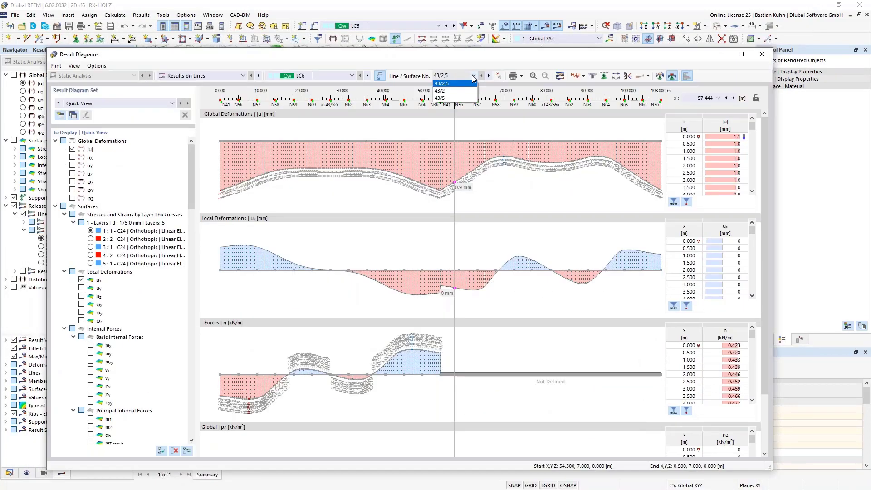
click(470, 98)
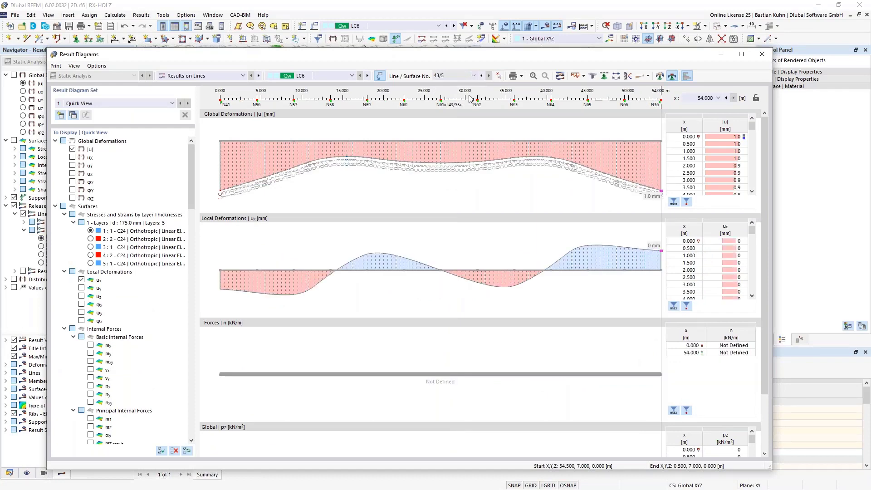
click(418, 98)
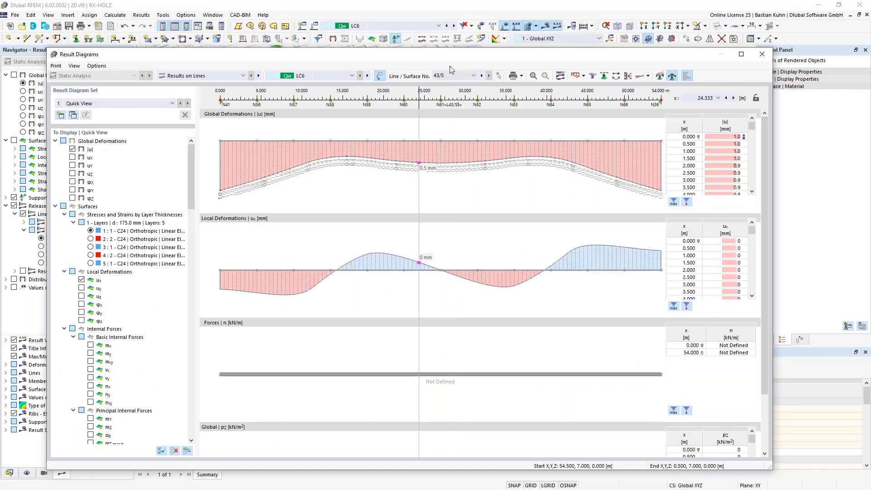
mouse_move(456, 58)
mouse_down()
mouse_move(429, 204)
mouse_move(431, 36)
mouse_up()
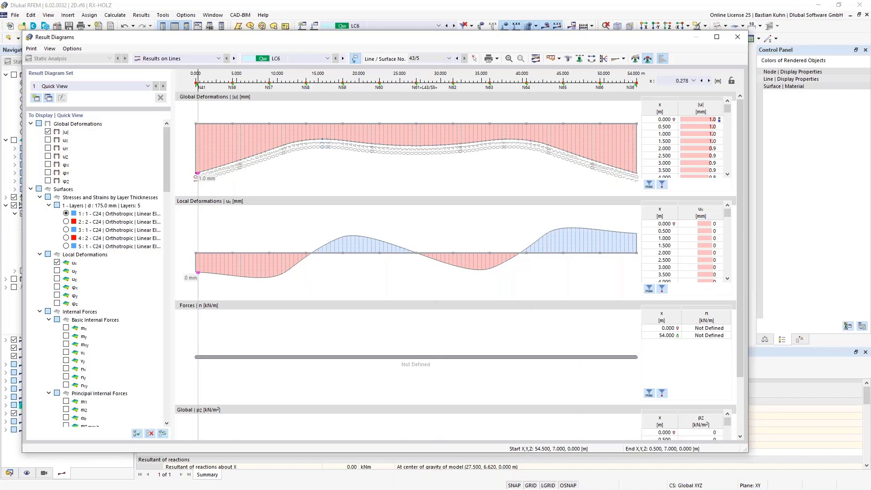
Step: Hide the global deformation |u|, local deformation ux and global load pz diagrams for 43/5, and close the result diagrams
click(48, 132)
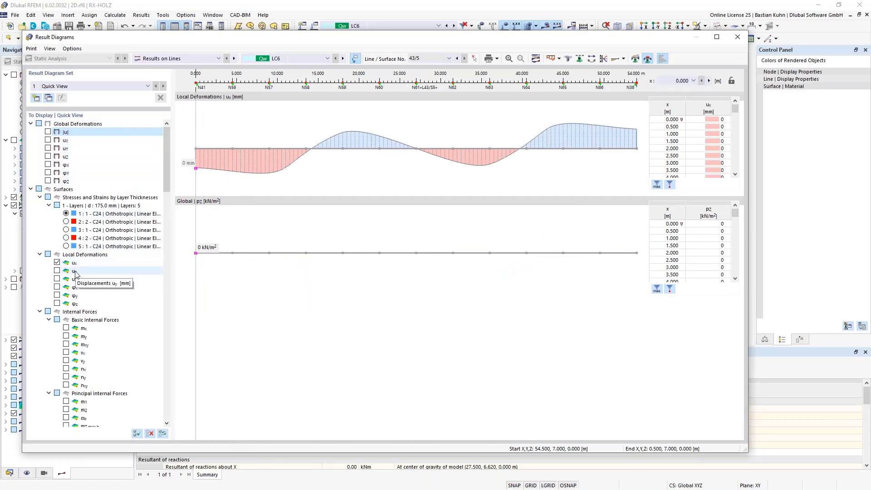
scroll(55, 212, down, 2)
click(56, 213)
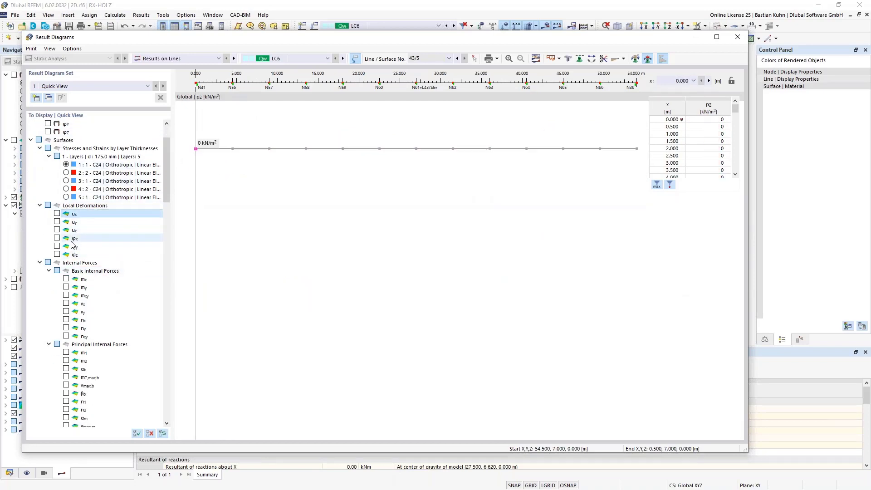
drag(161, 290, 165, 400)
click(67, 385)
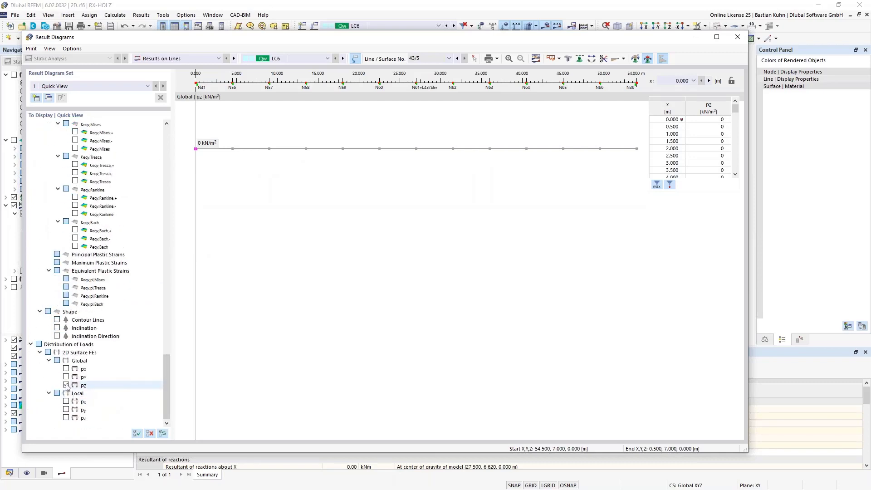
click(66, 385)
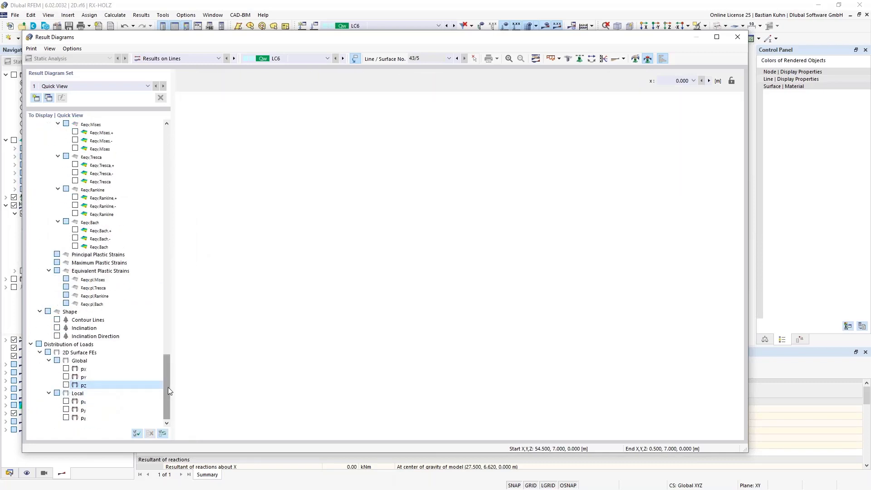
drag(168, 387, 178, 142)
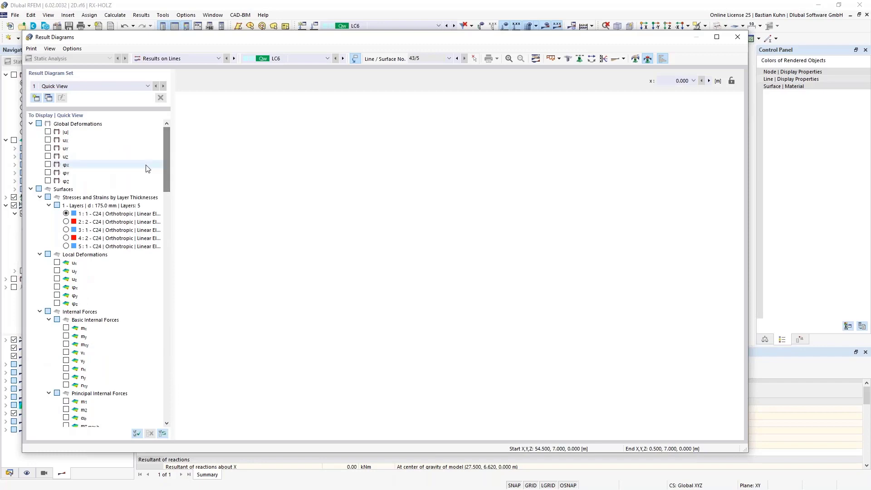
click(736, 37)
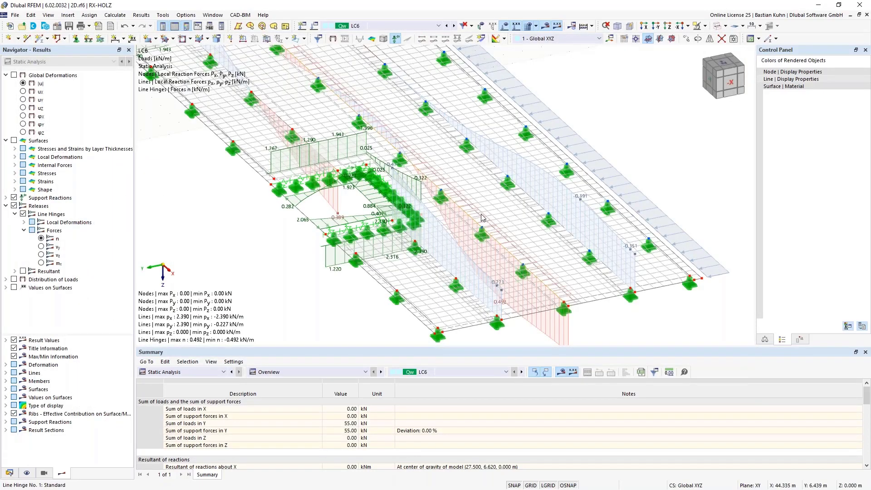
Step: Open the result diagrams of the line hinge on 43/2 and hide |u|, ux and pz, leaving only the hinge forces n
right_click(482, 218)
click(507, 310)
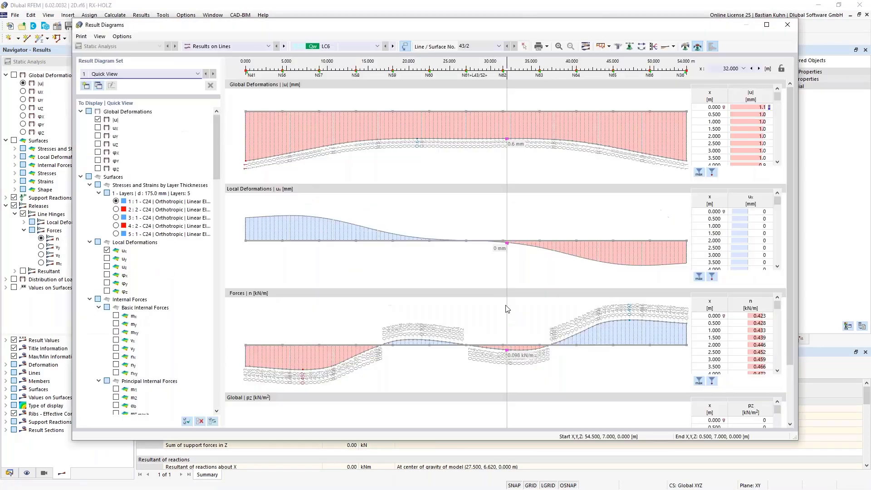
click(98, 120)
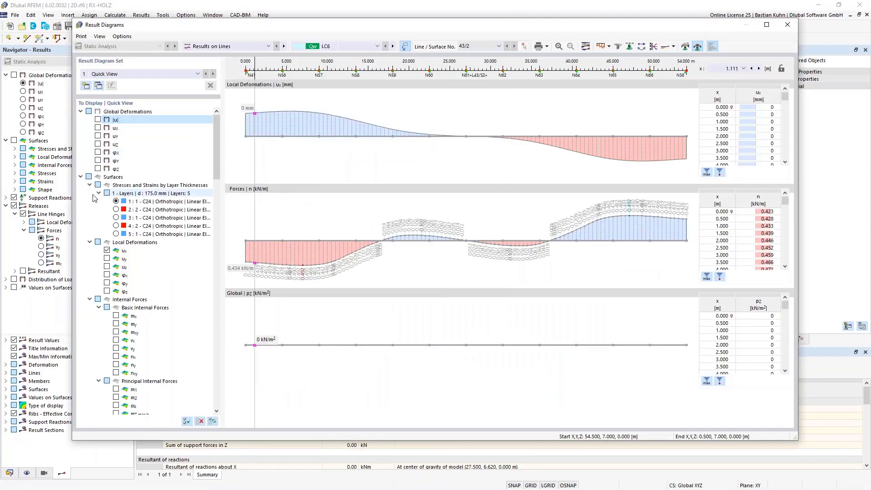
click(107, 251)
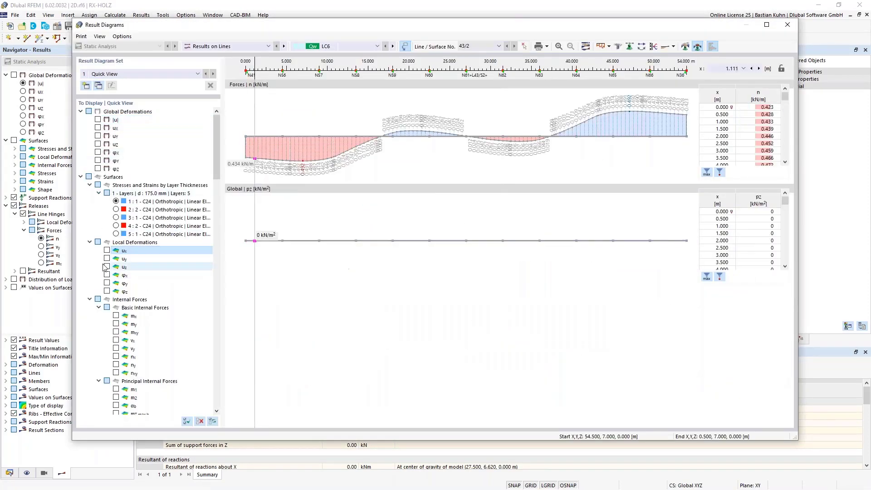
scroll(108, 252, down, 3)
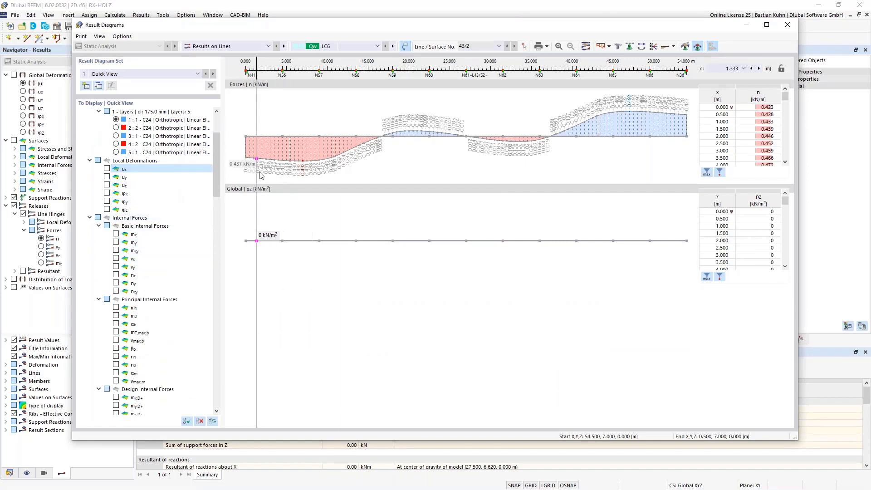
scroll(213, 166, down, 2)
scroll(219, 219, down, 20)
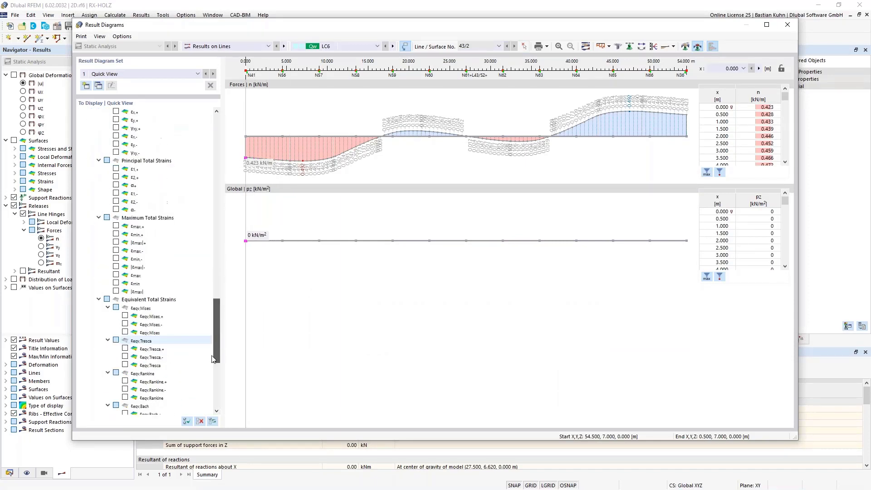
click(116, 373)
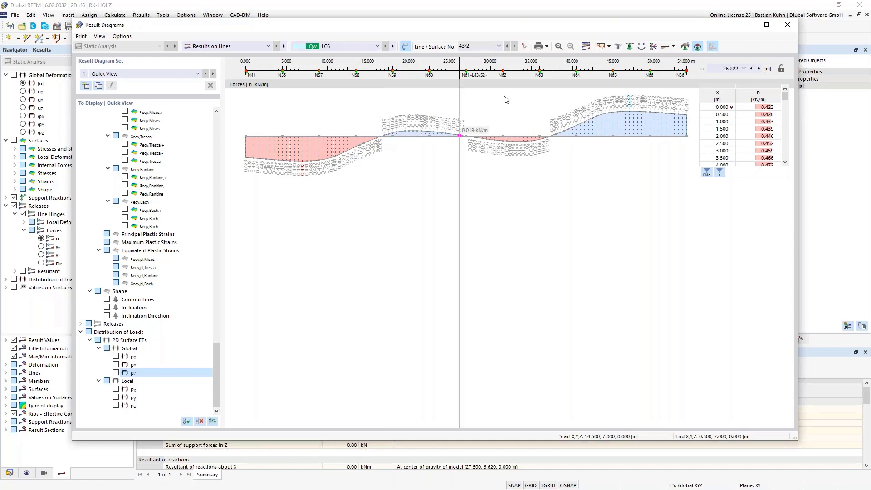
Step: Define a first smooth range with constant distribution from 0 to 16.5 m for the hinge force diagram
click(685, 47)
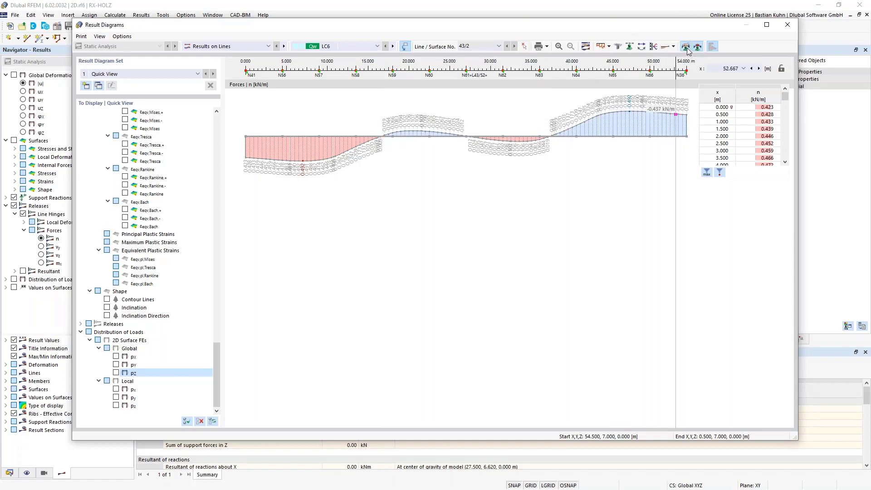
click(348, 155)
click(349, 155)
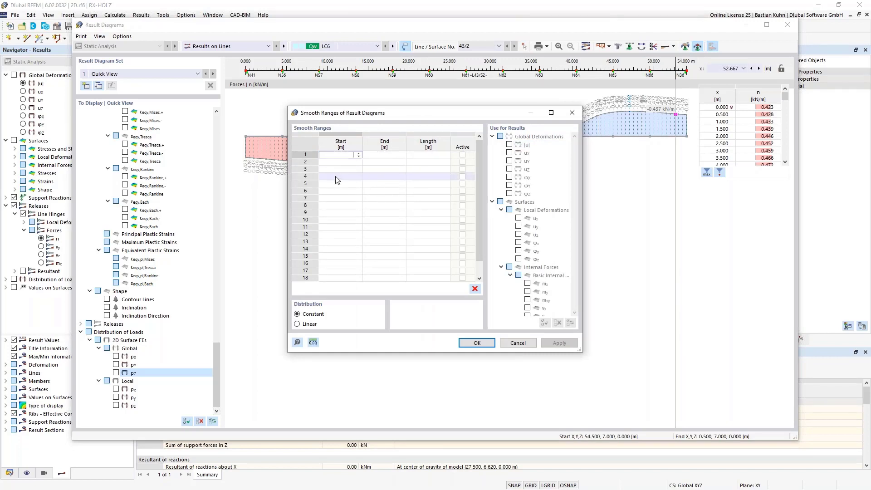
key(Tab)
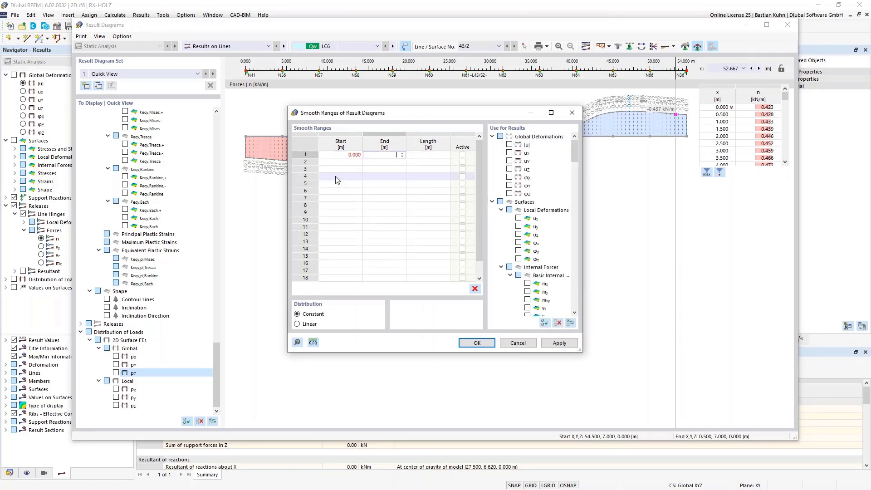
key(Tab)
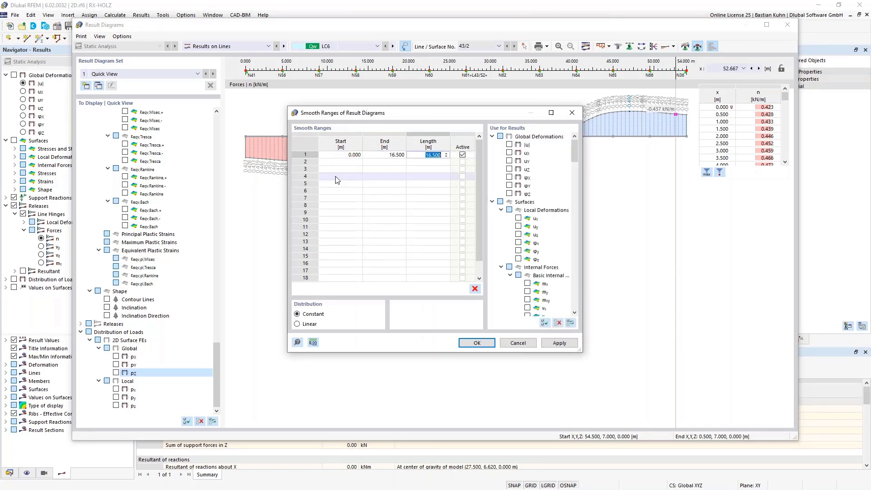
key(Tab)
Step: Add a second constant smooth range from 16.5 to 25 m, accept both ranges, and close the result diagrams
key(Tab)
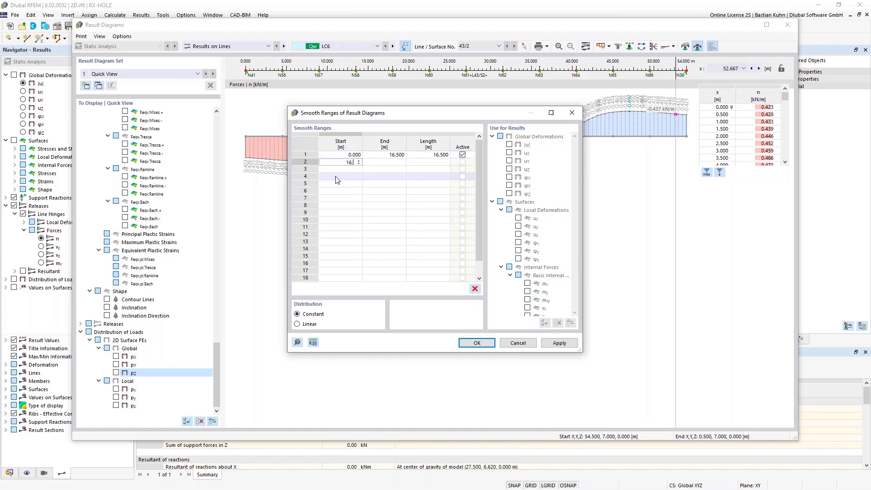
drag(414, 113, 424, 244)
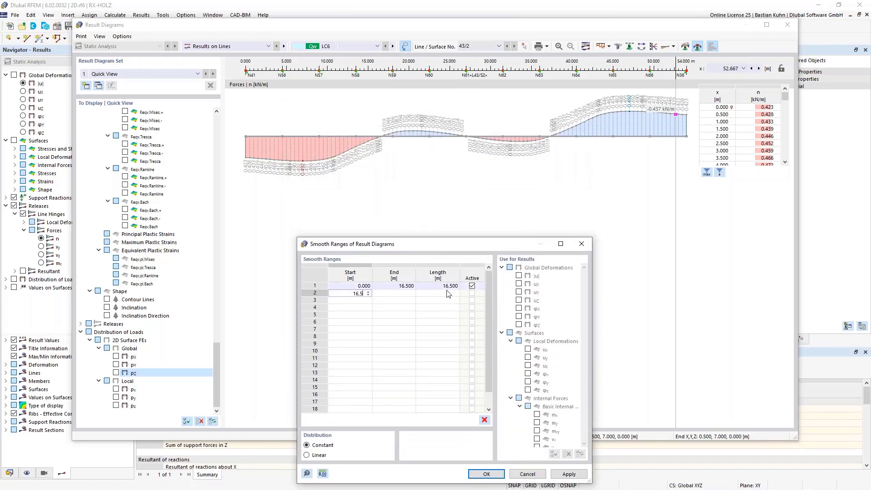
click(406, 292)
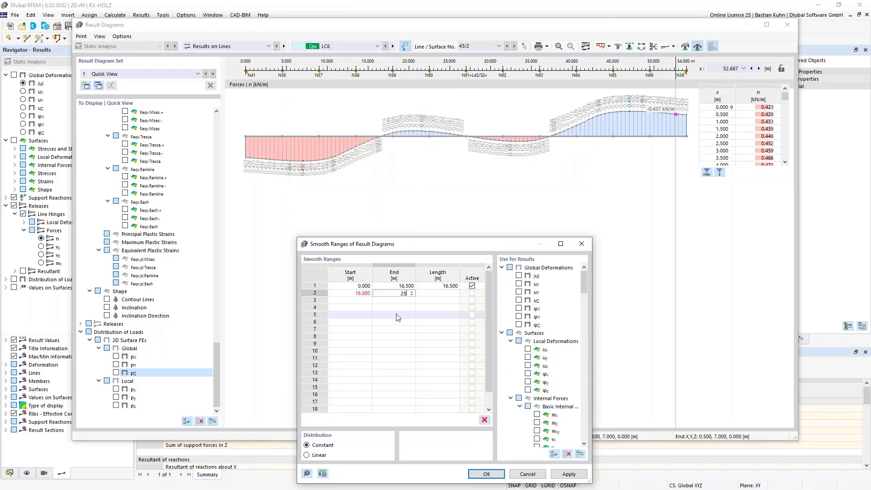
key(Tab)
drag(442, 244, 446, 161)
click(490, 391)
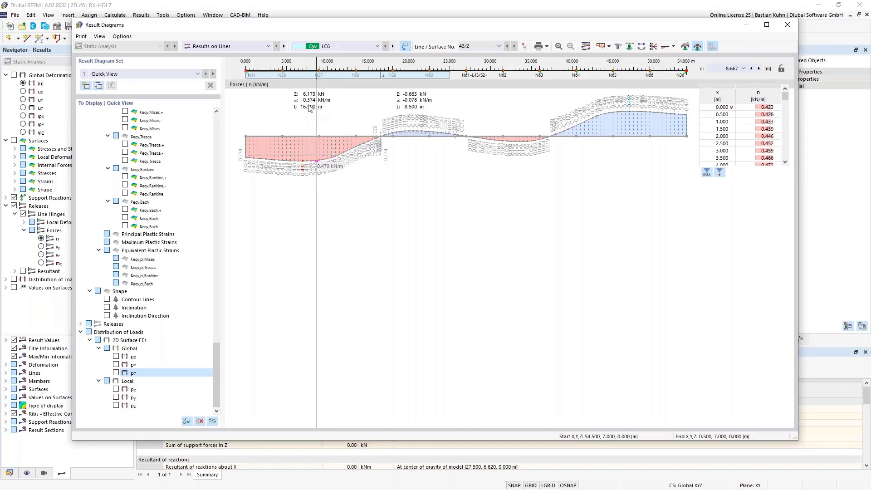
click(786, 27)
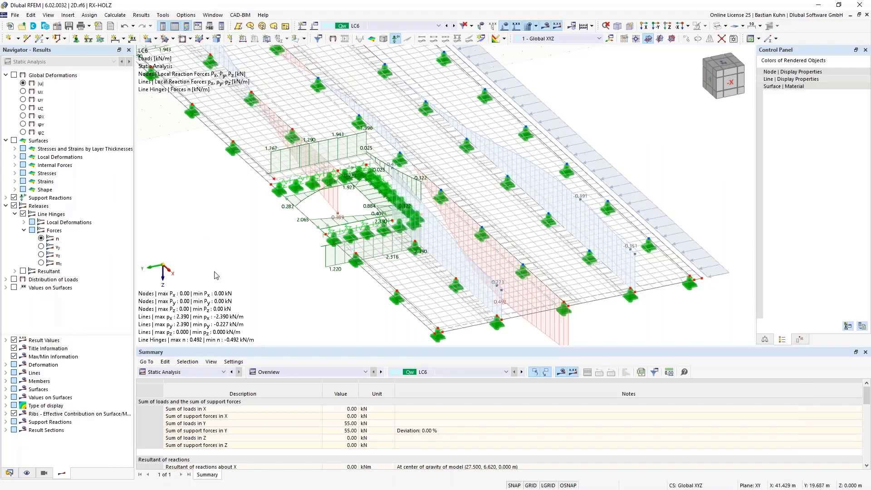
scroll(248, 232, down, 3)
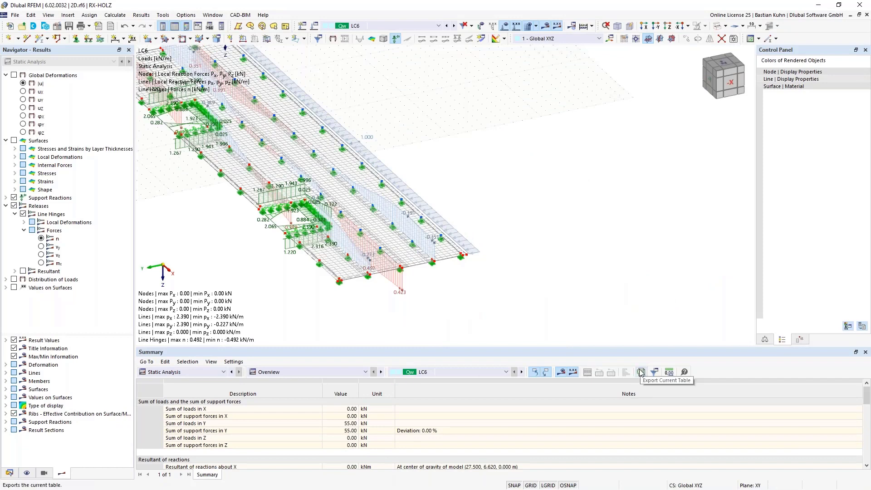
scroll(554, 341, down, 2)
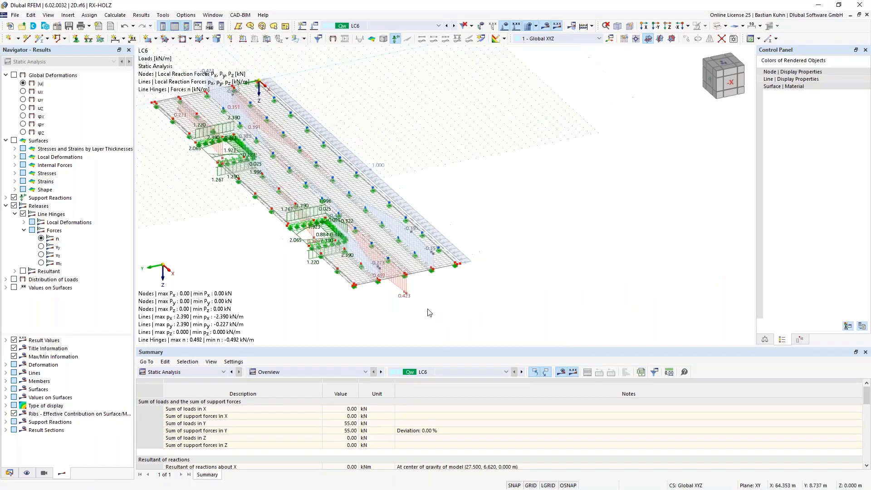
ctrl+middle_drag(434, 314, 472, 311)
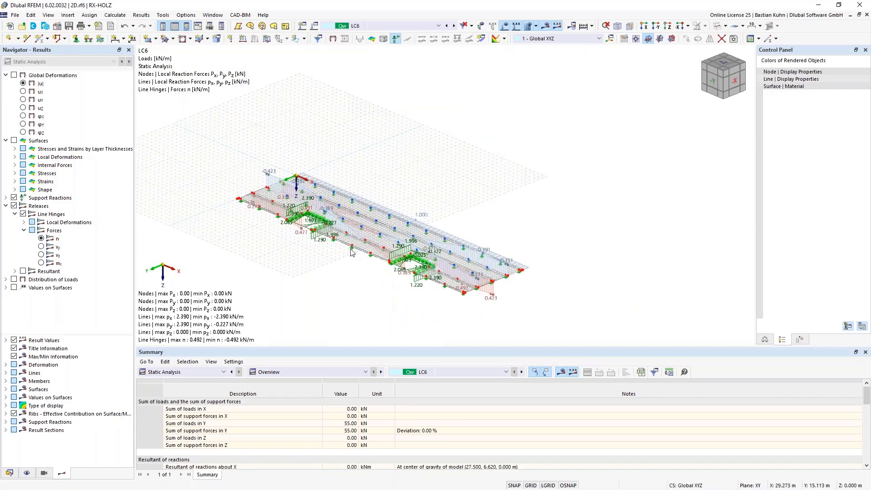
scroll(350, 248, up, 3)
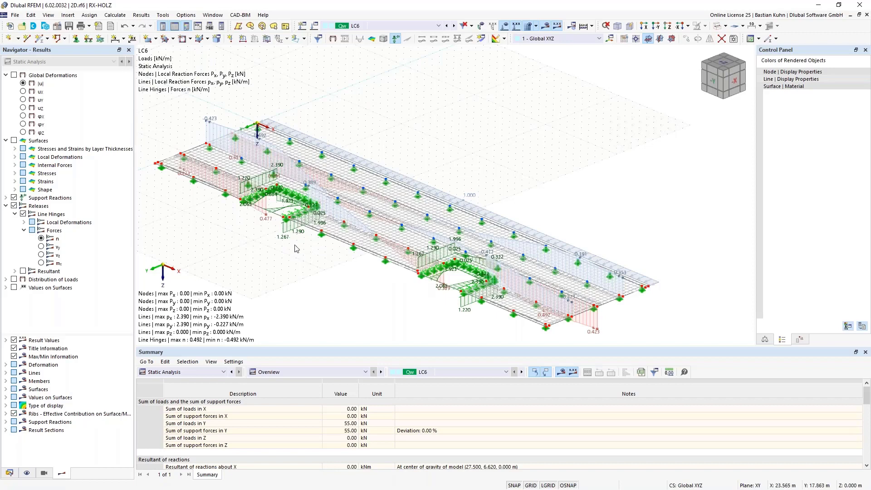
Step: Turn on the surface results and display the basic stress σx,- for layer 1
click(14, 140)
click(14, 141)
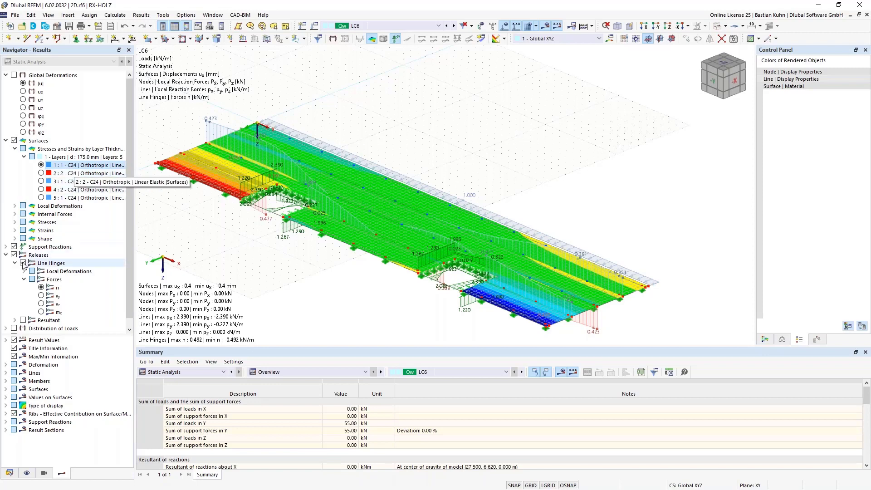
click(15, 223)
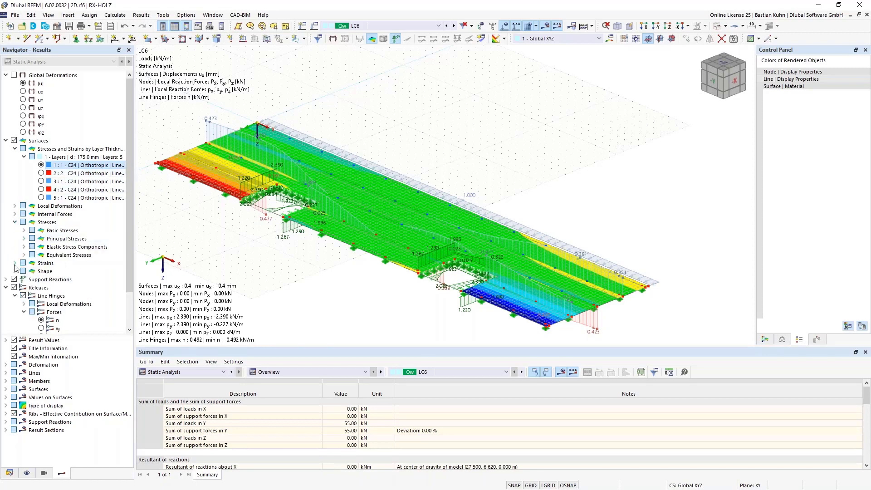
click(23, 230)
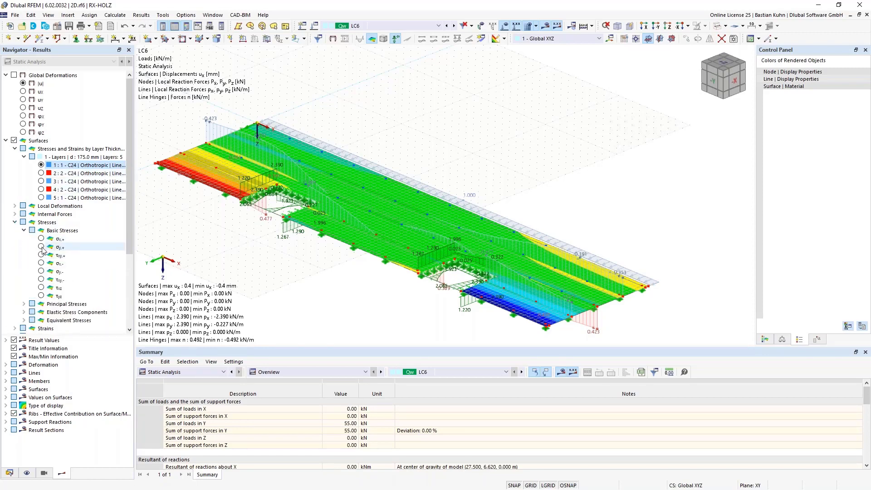
click(41, 264)
click(41, 263)
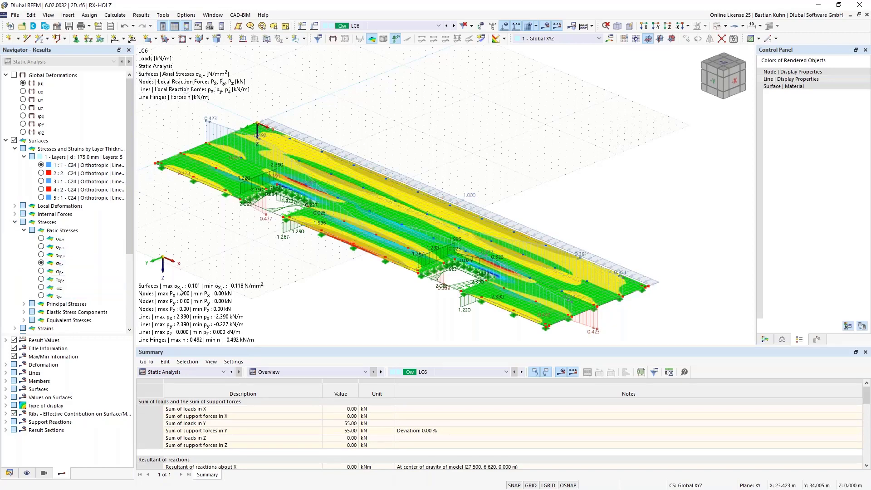
Step: Switch to load combination CO5, hide the load display, and examine the layer 1 stress distribution around the supports and the openings
click(402, 25)
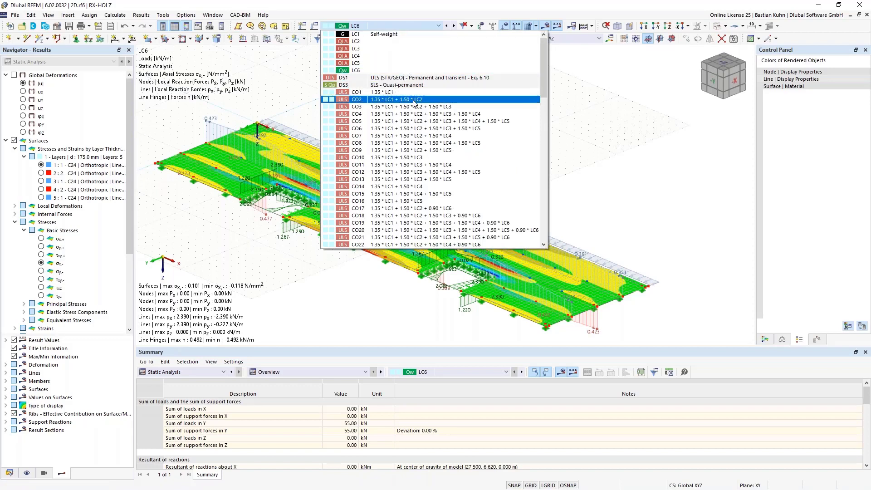
click(421, 122)
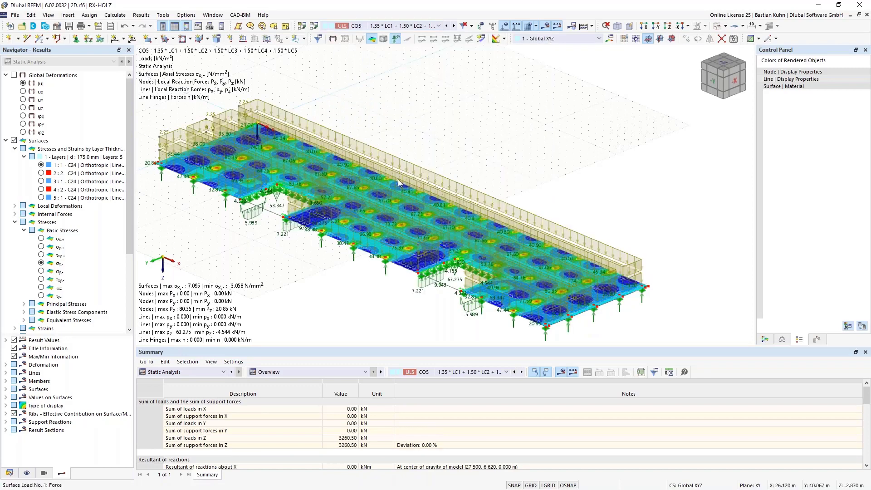
click(504, 26)
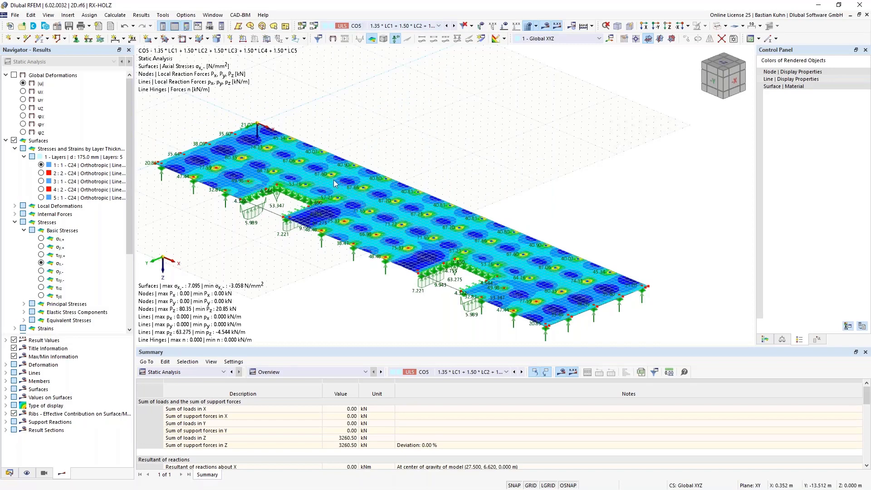
scroll(373, 236, up, 3)
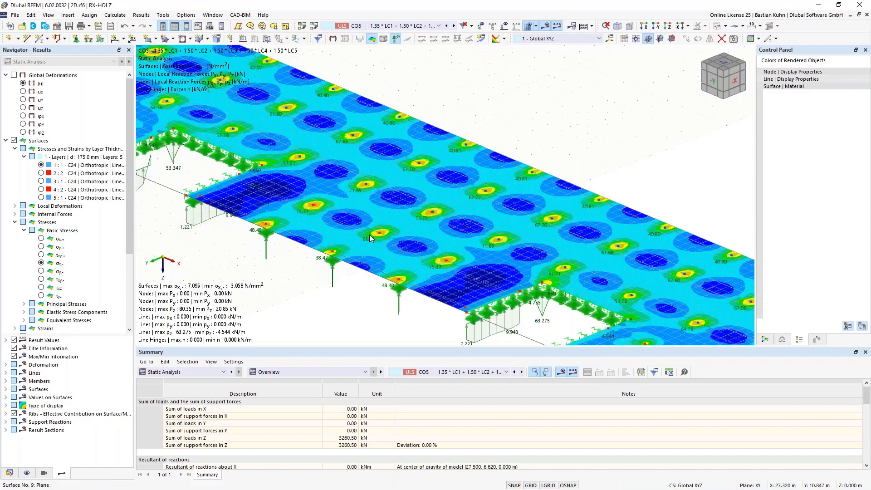
scroll(370, 235, down, 5)
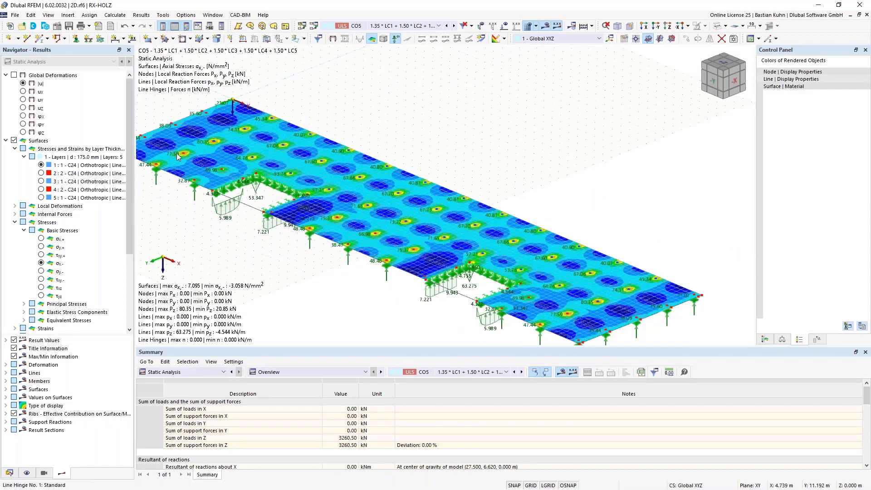
scroll(177, 157, up, 3)
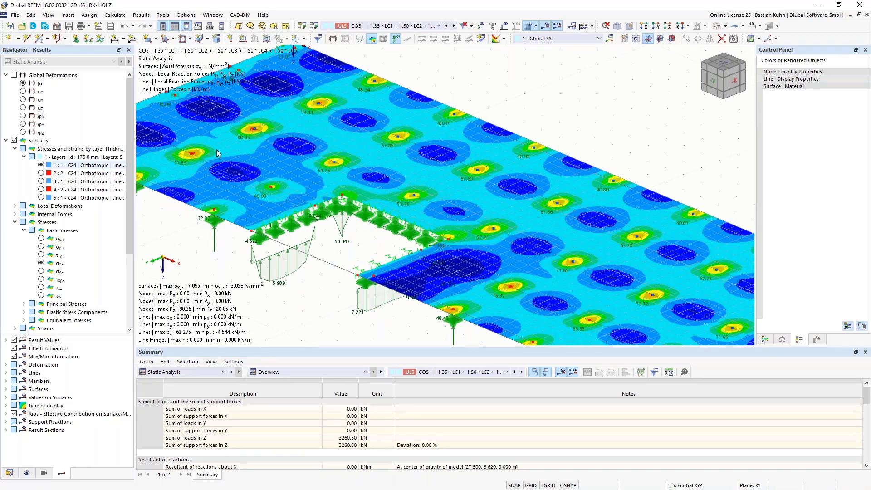
scroll(256, 144, down, 3)
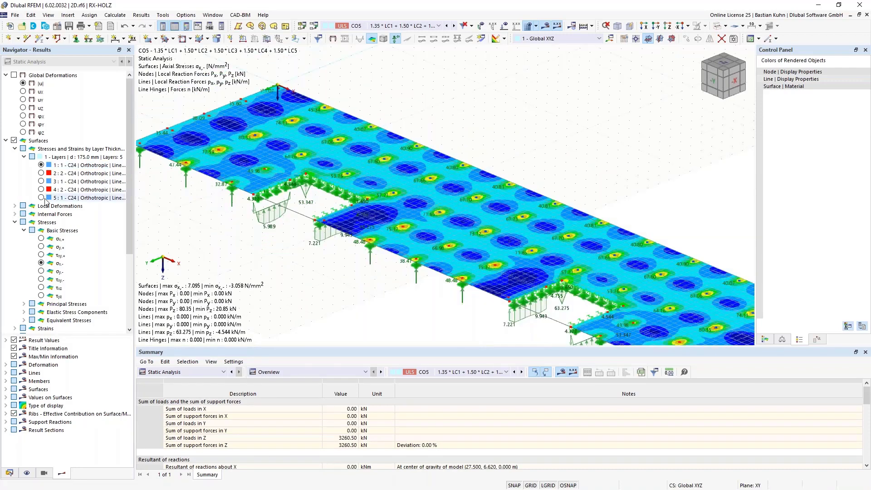
Step: Display the basic stress σx,+ for layer 5 and for layer 2
click(41, 198)
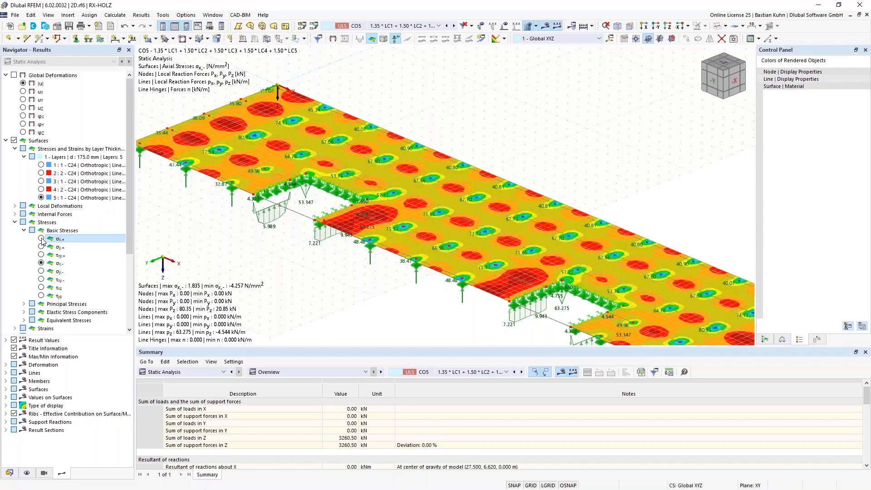
click(41, 239)
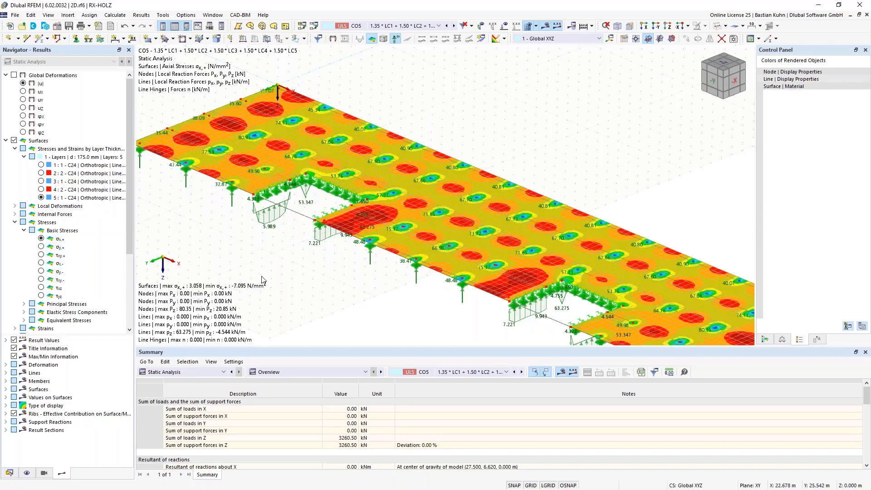
click(41, 182)
click(41, 173)
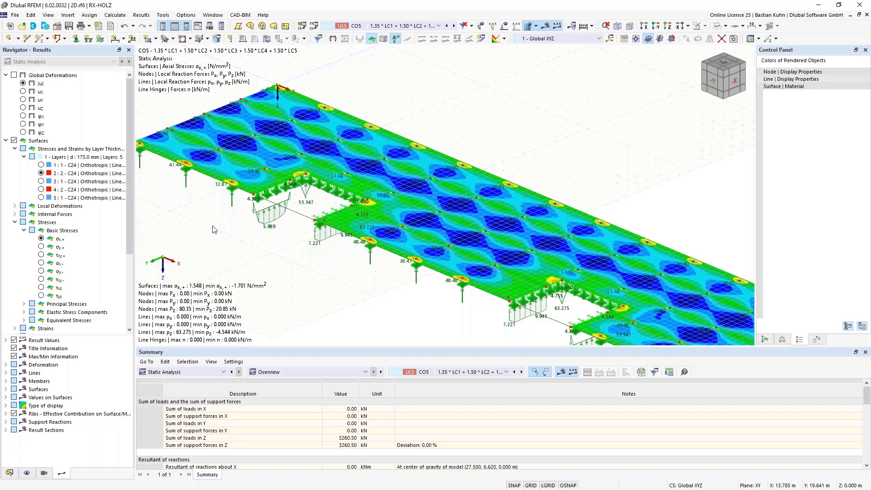
Step: Review the layer 2 shear stresses τxy,-, τxz and τyz, and return to τxy,- to examine the area around the opening
click(41, 281)
click(41, 280)
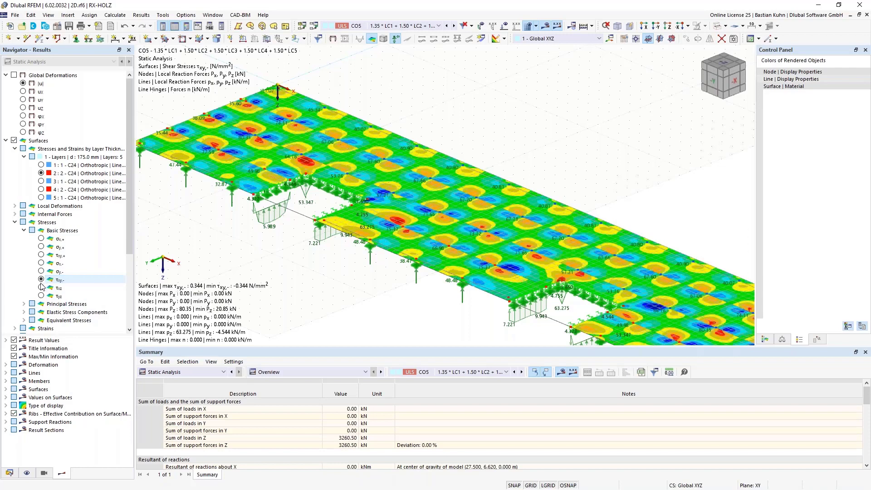
click(41, 288)
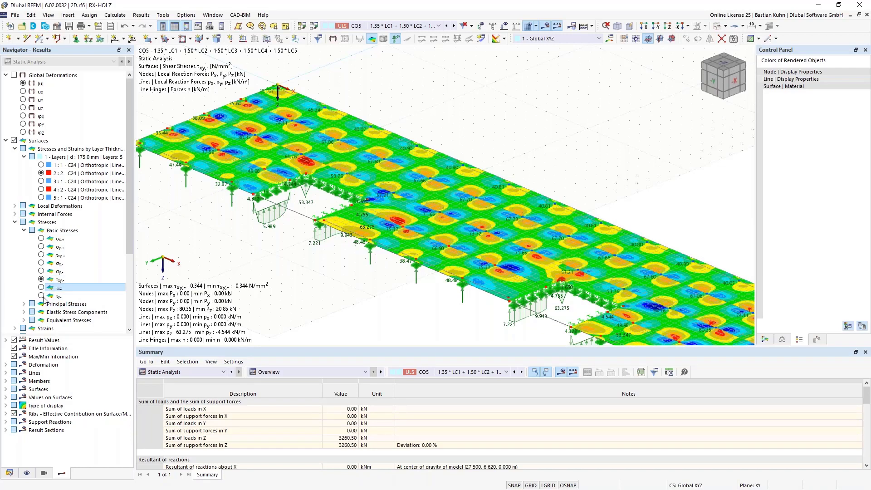
scroll(330, 268, down, 2)
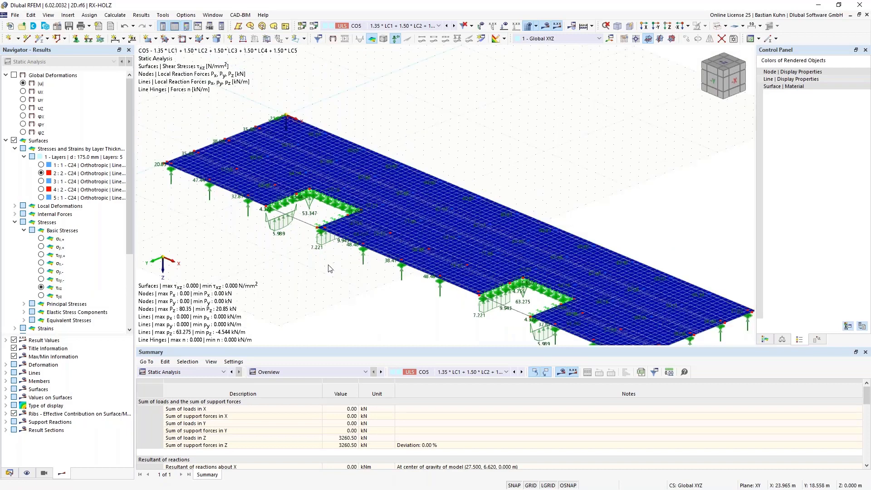
click(41, 296)
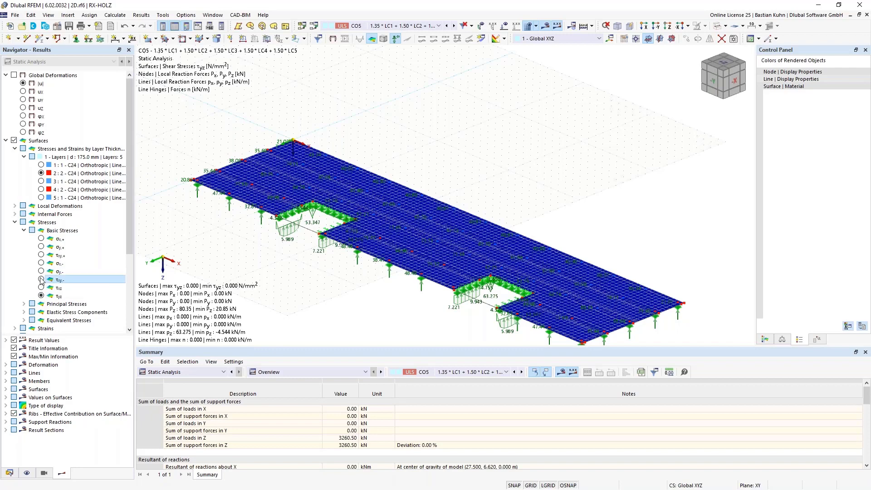
click(41, 280)
scroll(304, 197, up, 3)
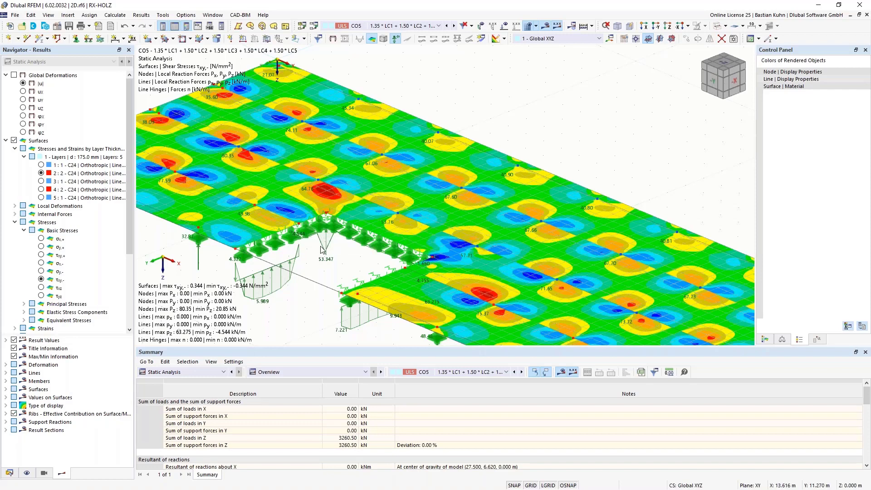
scroll(295, 235, down, 3)
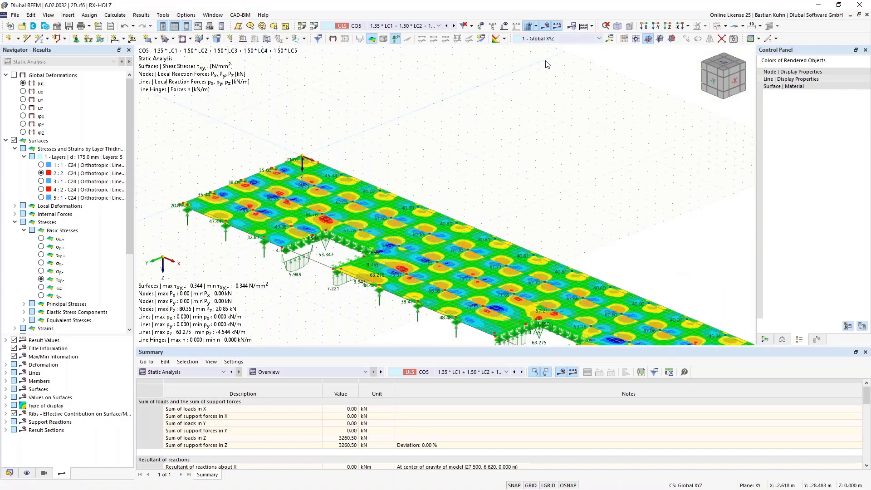
Step: Hide the results and turn off the combination wizard, keeping the generated combinations as user-defined and accepting the deletion of results
click(546, 27)
click(10, 473)
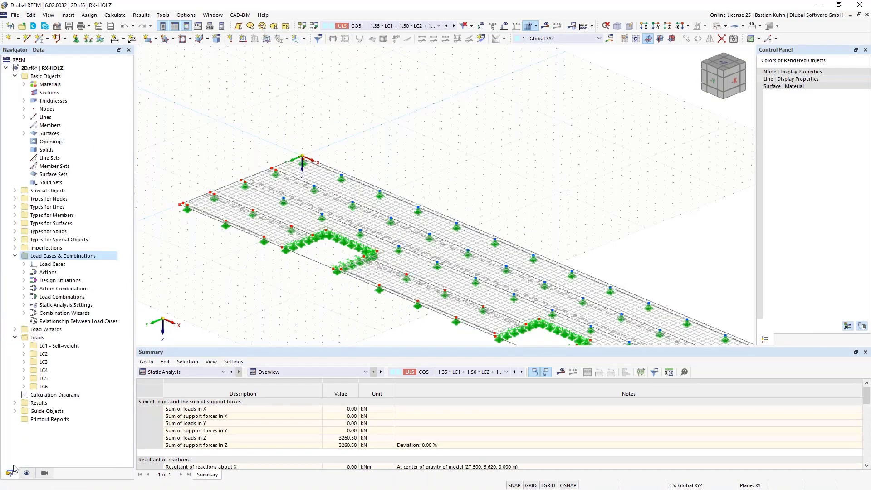
right_click(59, 258)
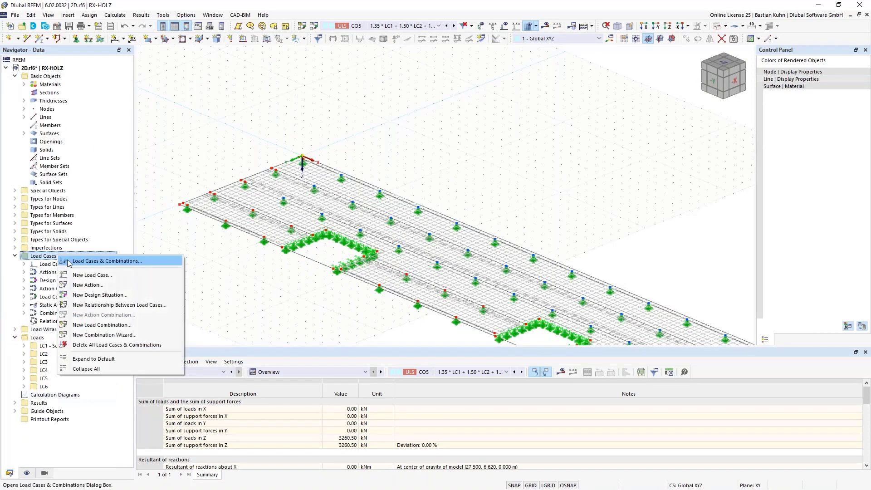
click(87, 259)
click(132, 139)
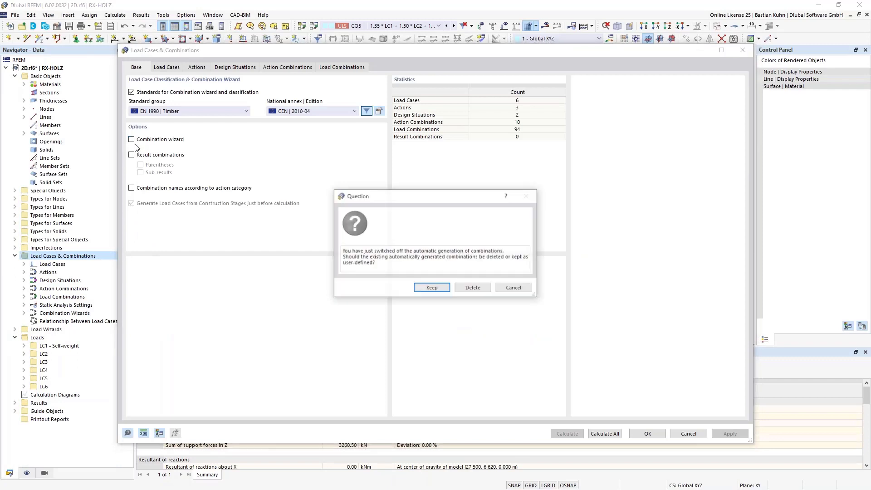
click(430, 290)
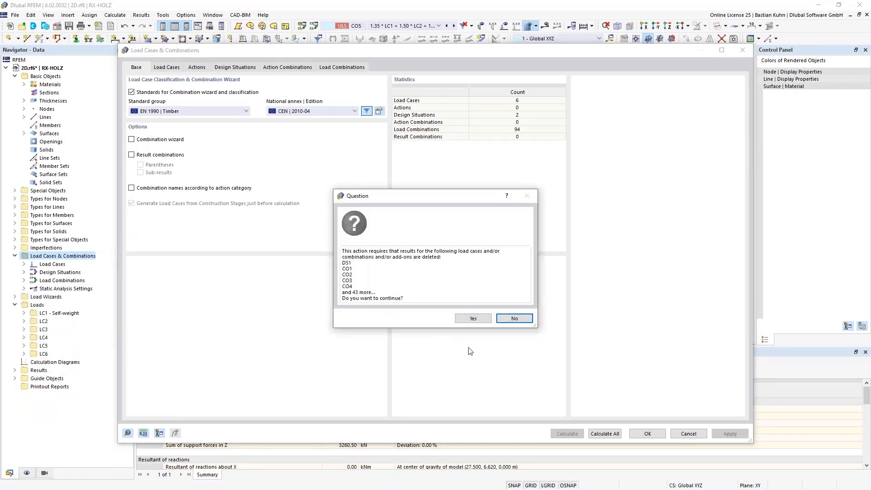
click(477, 321)
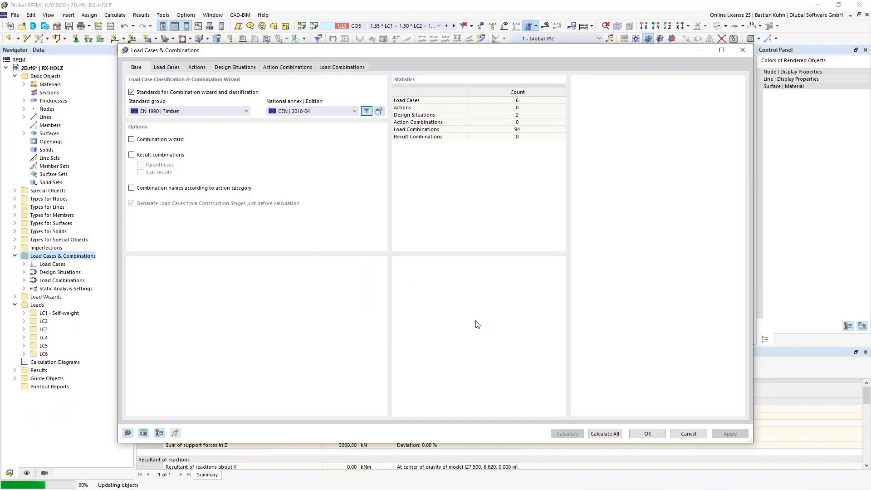
click(647, 433)
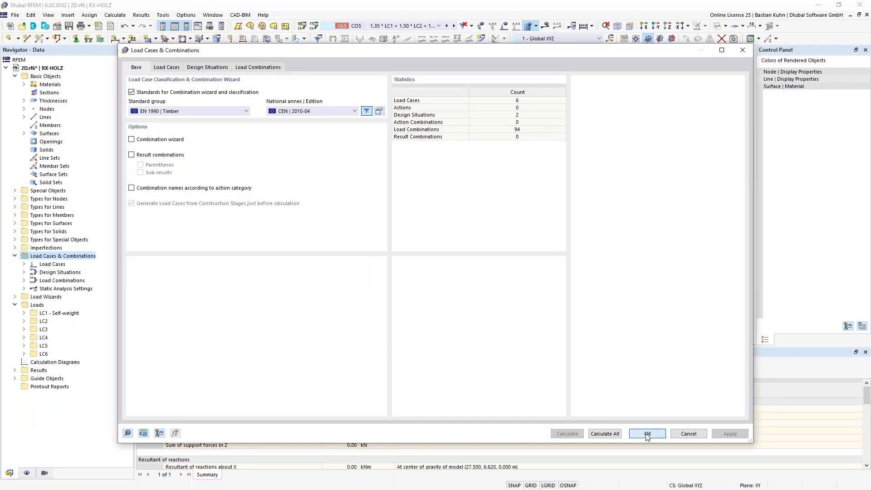
Step: Show the slab in plan view along Z and open line hinge 1 for graphical assignment to surfaces and lines
middle_drag(330, 280, 332, 206)
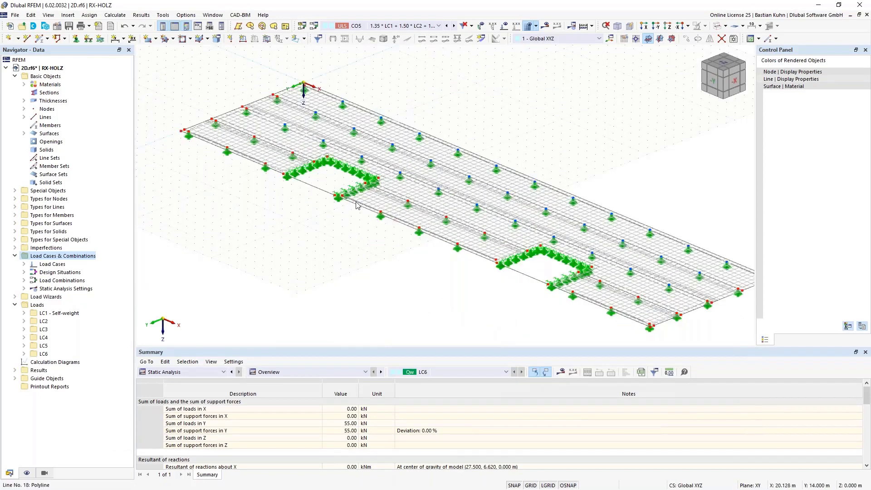
scroll(355, 200, up, 3)
scroll(355, 200, up, 2)
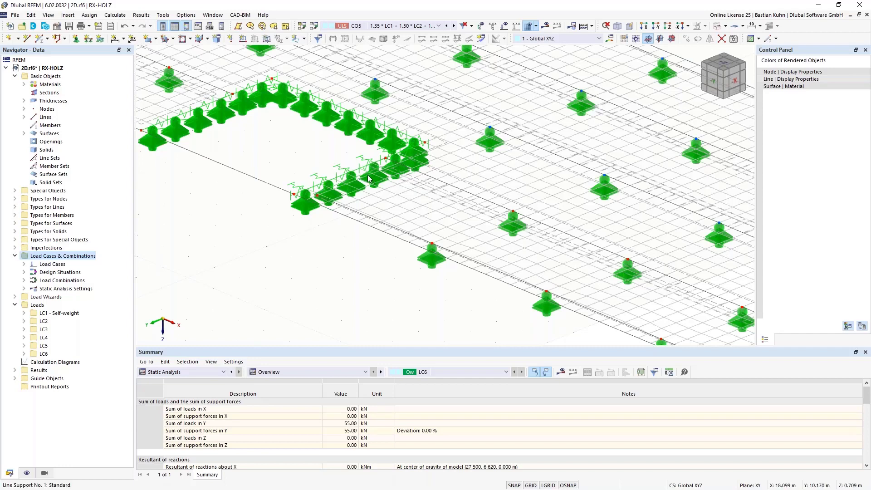
scroll(451, 152, down, 1)
scroll(451, 152, down, 4)
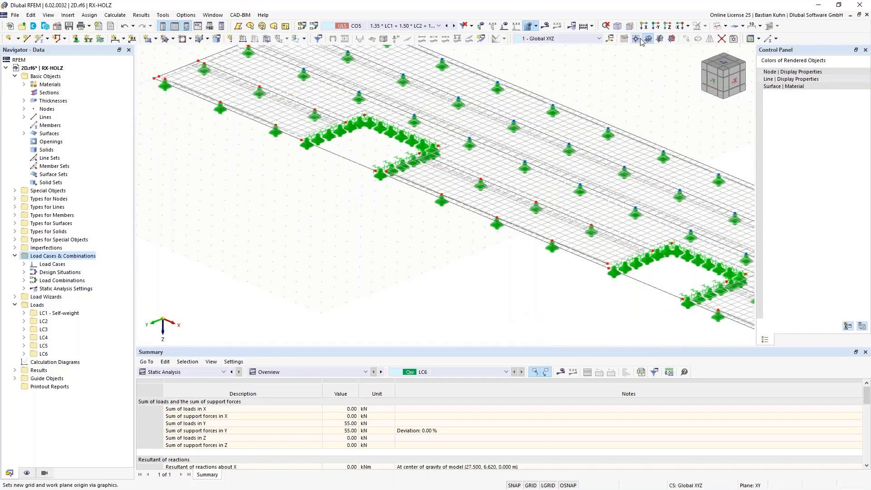
click(667, 25)
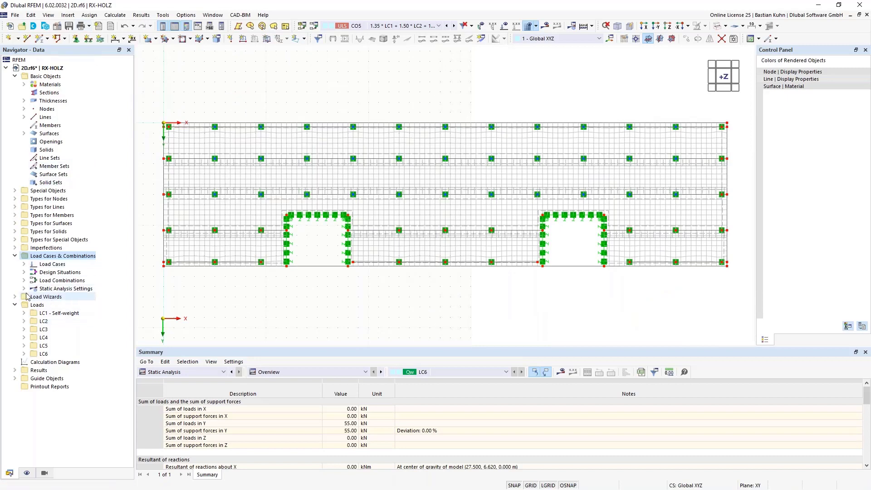
click(15, 207)
click(23, 232)
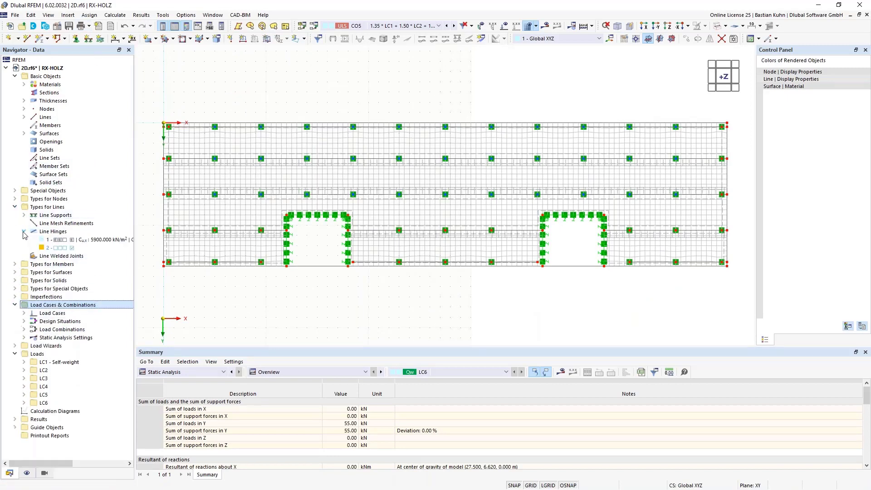
double_click(63, 242)
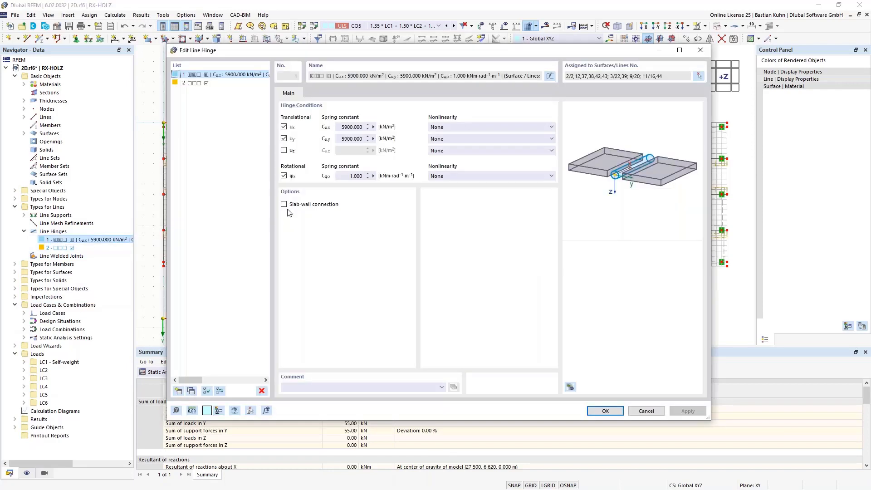
click(697, 76)
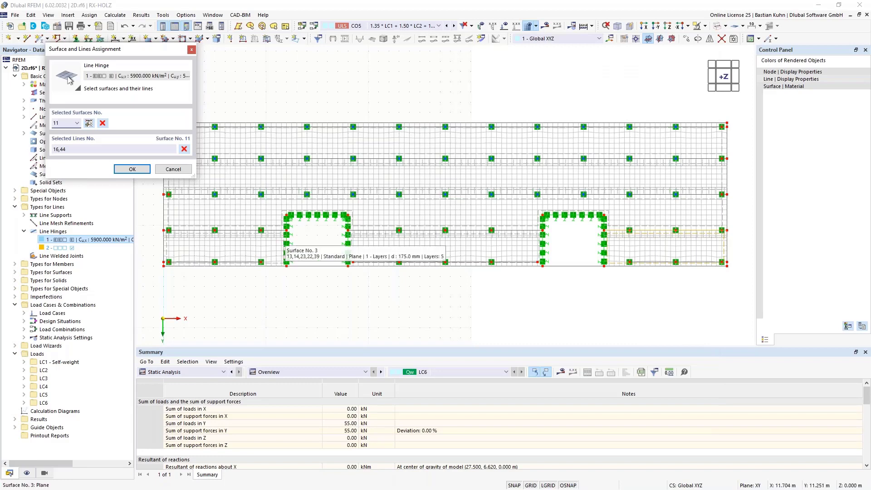
Step: Extend the line hinge 1 assignment along the first opening's edges, adding line 39 on surface 3, lines 24, 25 and 33 on surface 5, and line 34 on surface 9
click(282, 239)
scroll(287, 254, up, 3)
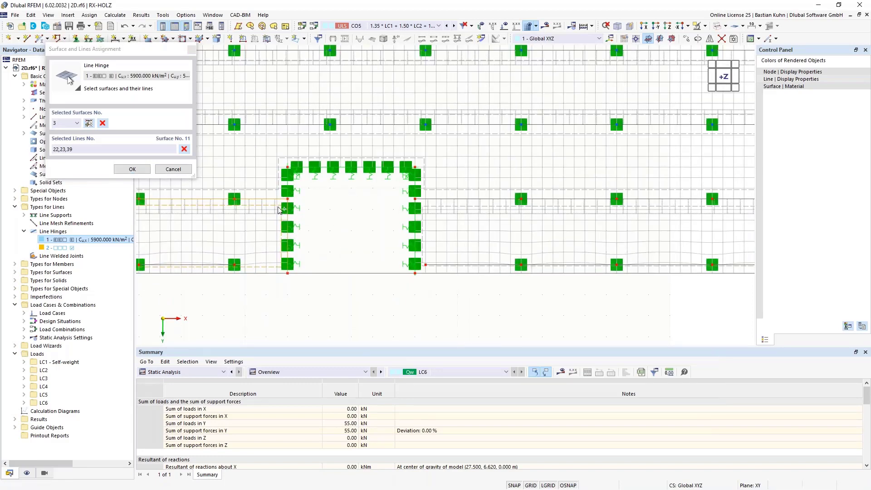
click(266, 190)
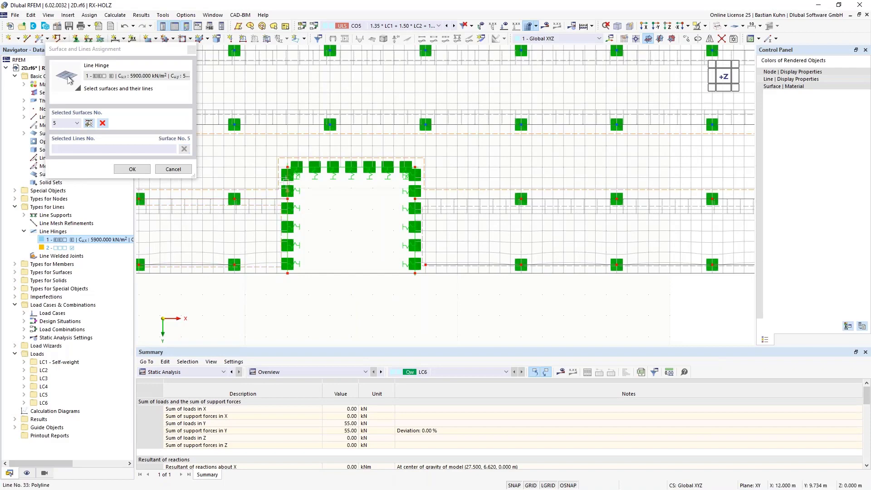
click(287, 179)
click(414, 182)
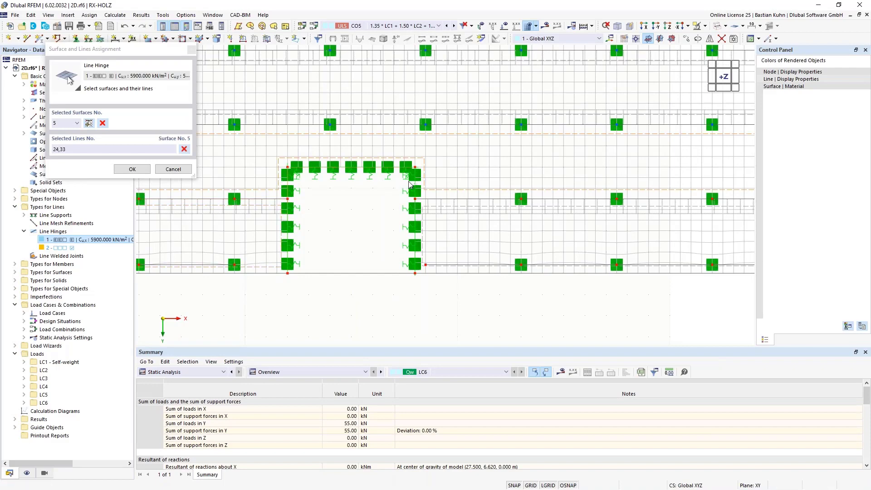
click(415, 183)
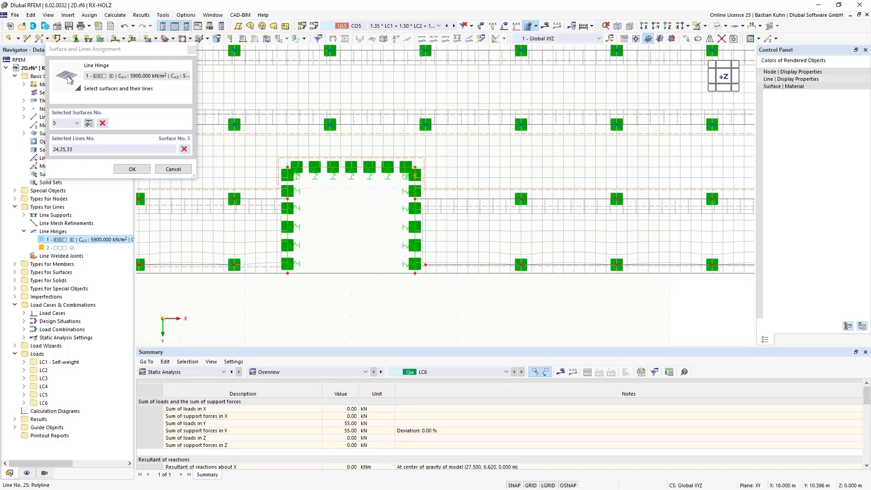
click(434, 209)
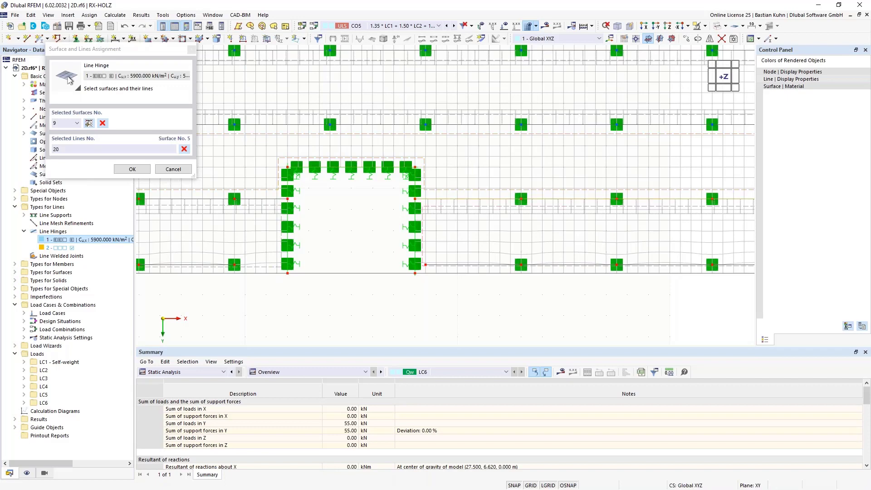
click(415, 217)
Step: Add the second opening's edge lines on surfaces 9, 5 and 11 to the line hinge 1 assignment, including line 32 on surface 11
scroll(396, 250, down, 4)
scroll(605, 240, up, 2)
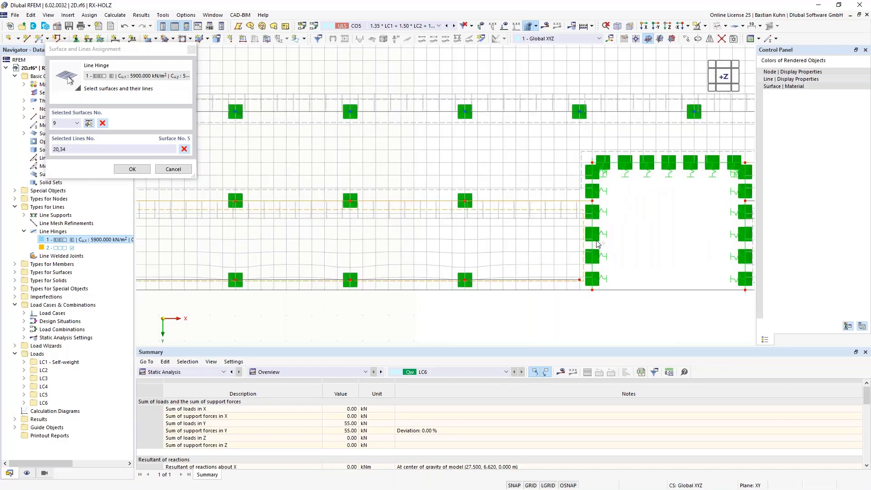
click(591, 229)
click(581, 181)
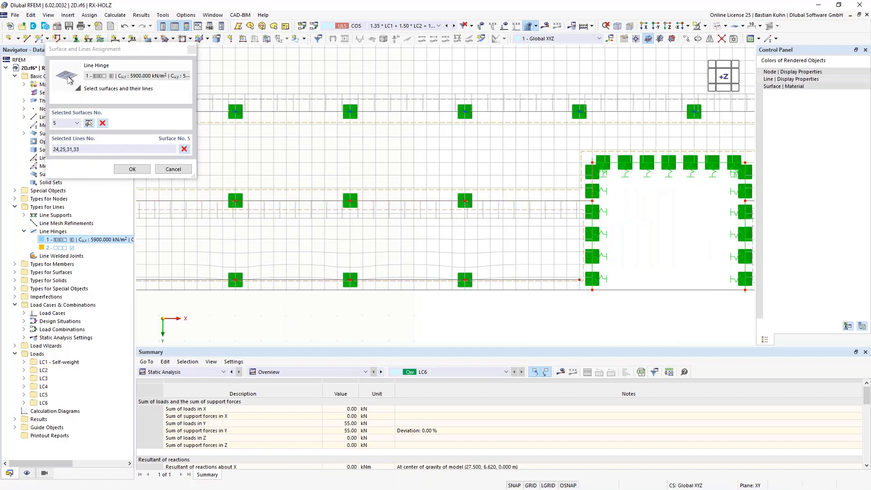
click(612, 162)
middle_drag(546, 221, 331, 245)
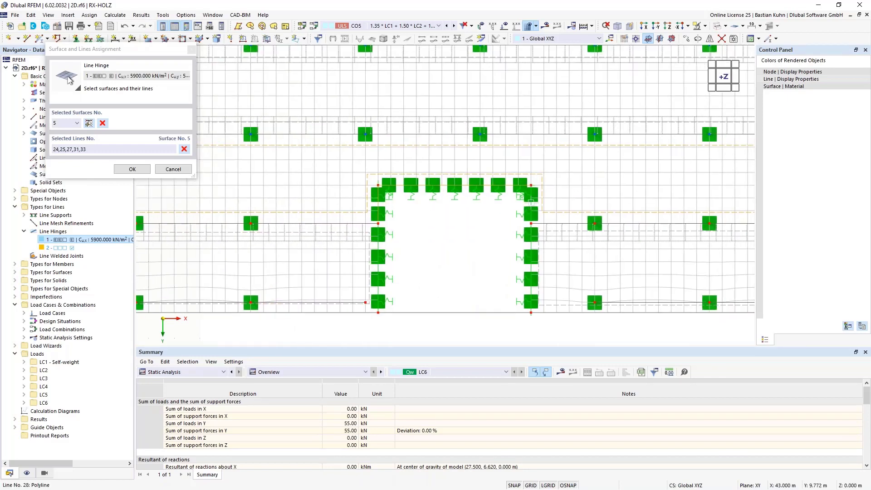
click(528, 209)
click(556, 238)
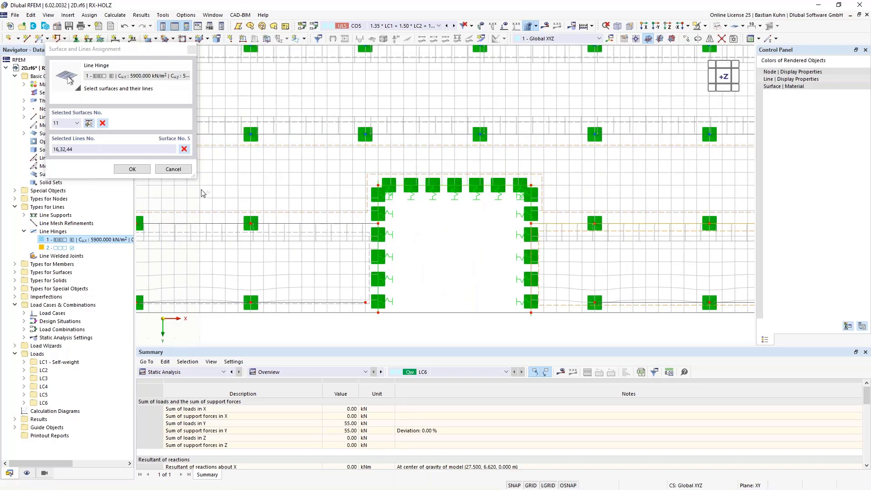
Step: Apply the extended surface and line assignment to line hinge 1, accepting the deletion of all results and the mesh
click(132, 169)
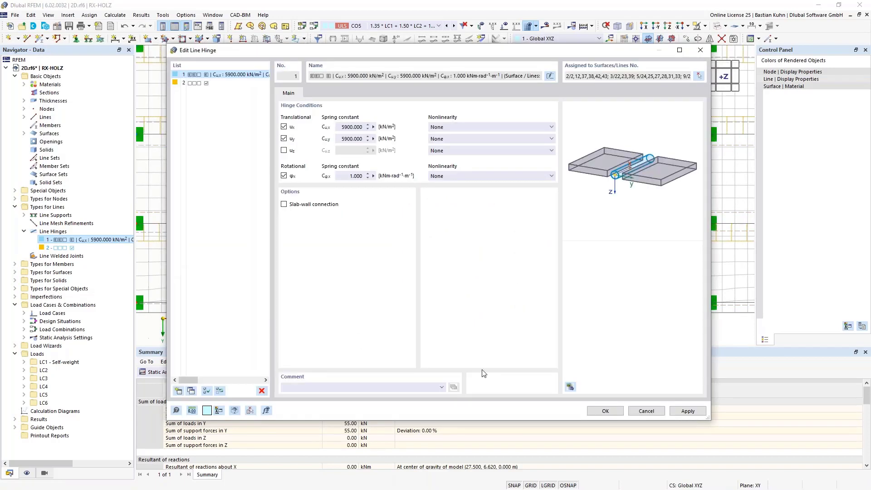
click(606, 411)
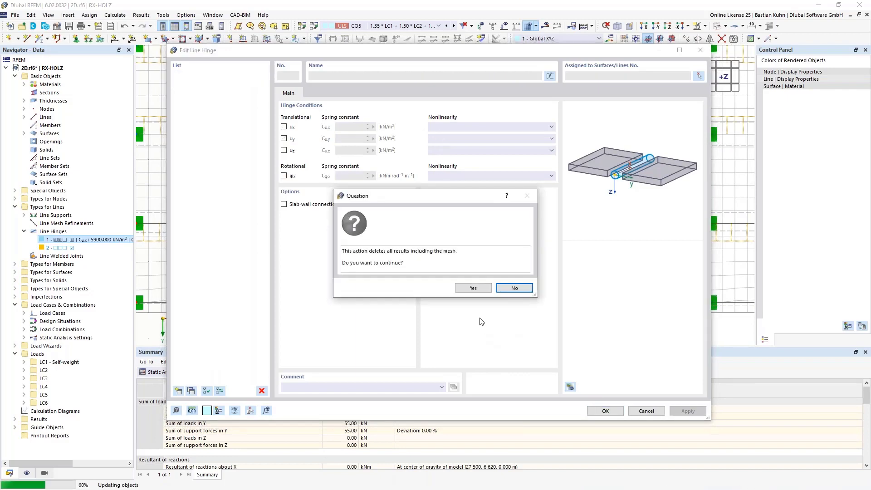
click(473, 289)
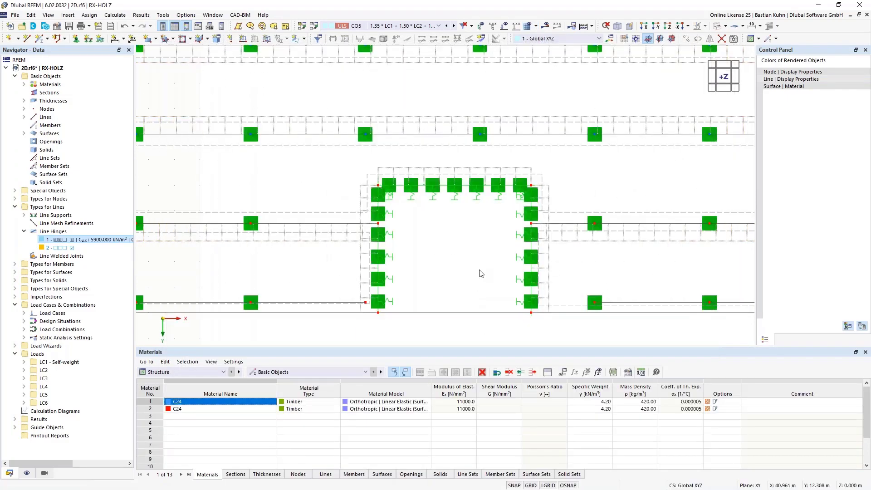
Step: Set up a copy of the front edge lines of both openings with a displacement of 0 in Y and -2.9 m in Z
scroll(438, 292, down, 2)
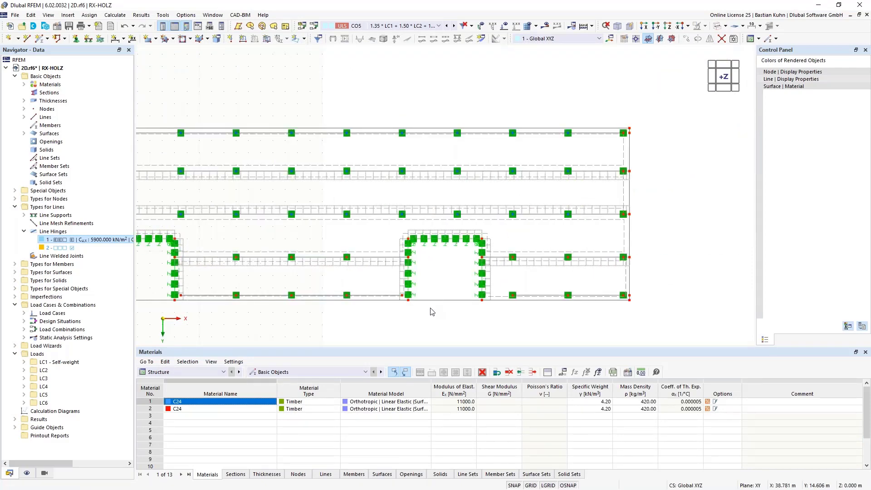
middle_drag(422, 333, 437, 229)
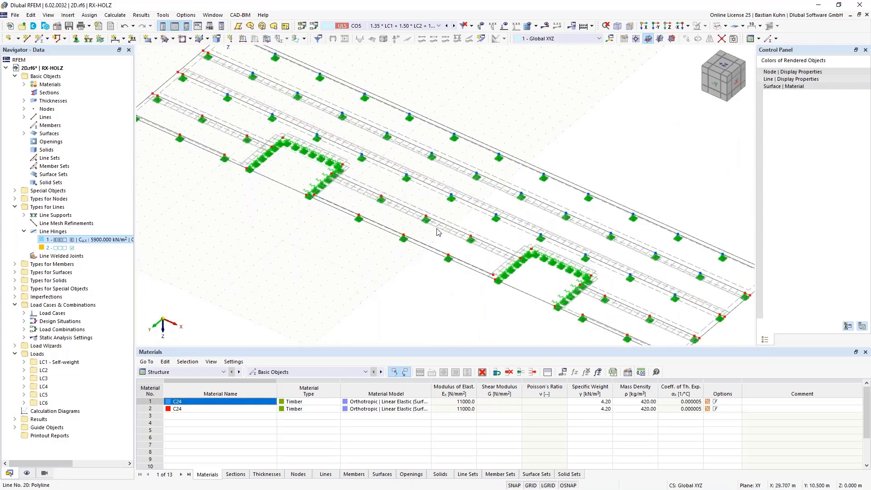
click(288, 187)
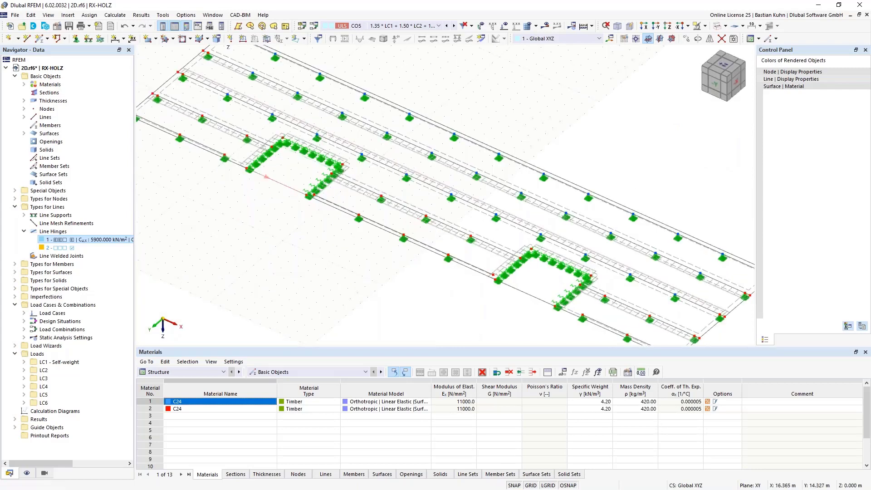
right_click(525, 294)
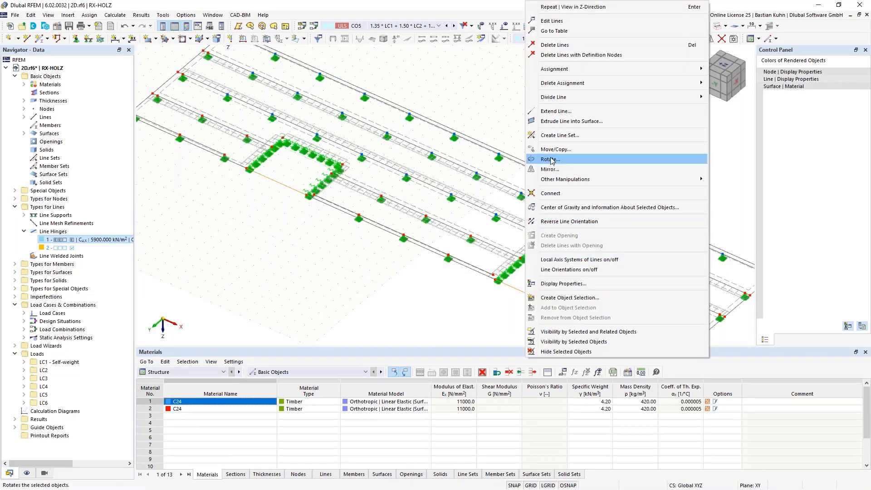
click(550, 149)
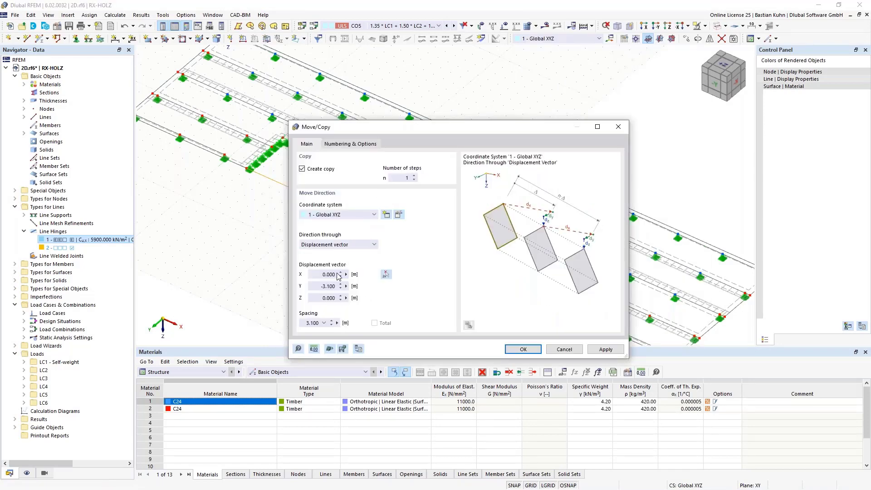
drag(316, 284, 372, 294)
text(0)
click(330, 297)
click(332, 298)
key(BackSpace)
text(-2,9)
Step: Enable step links for the copy and link the lines with surfaces
click(350, 144)
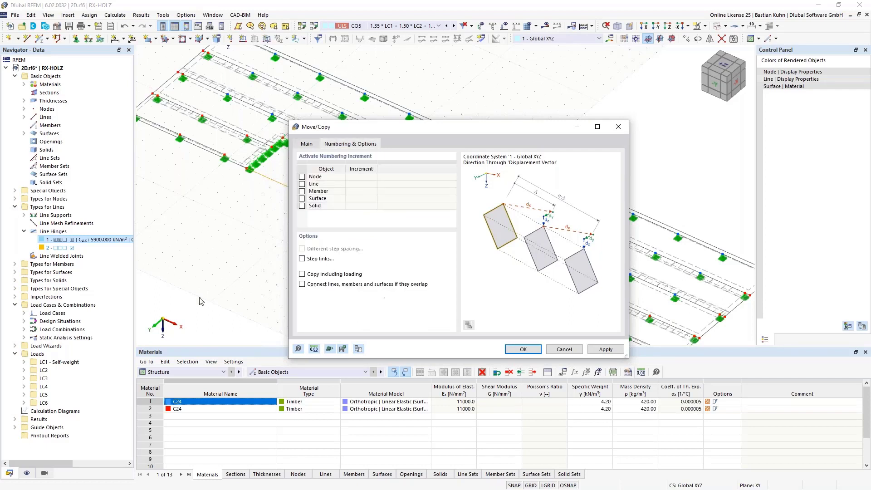
click(302, 274)
click(302, 259)
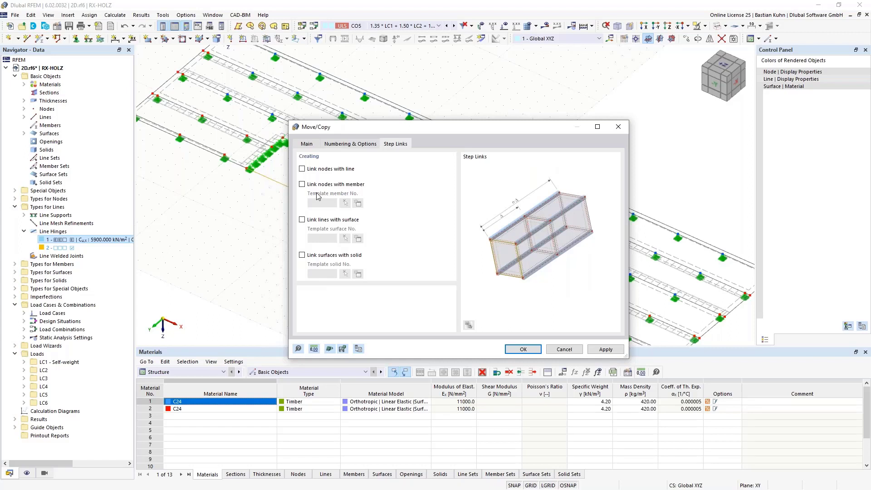
click(302, 220)
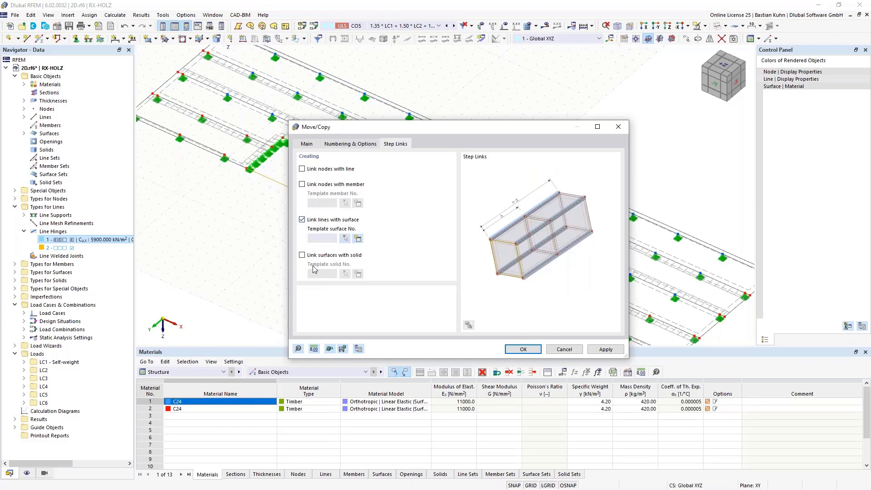
Step: Define the template surface with a new uniform 200 mm thickness in concrete C30/37 and create the linked wall copies
click(358, 239)
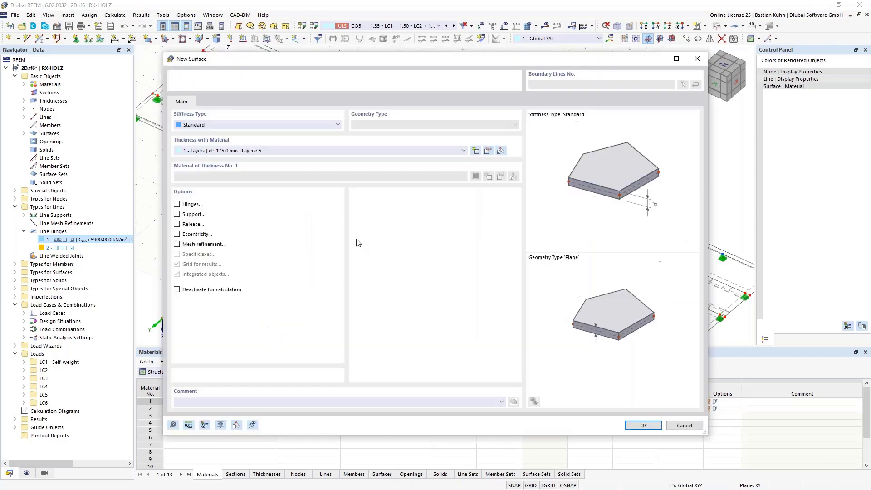
click(475, 151)
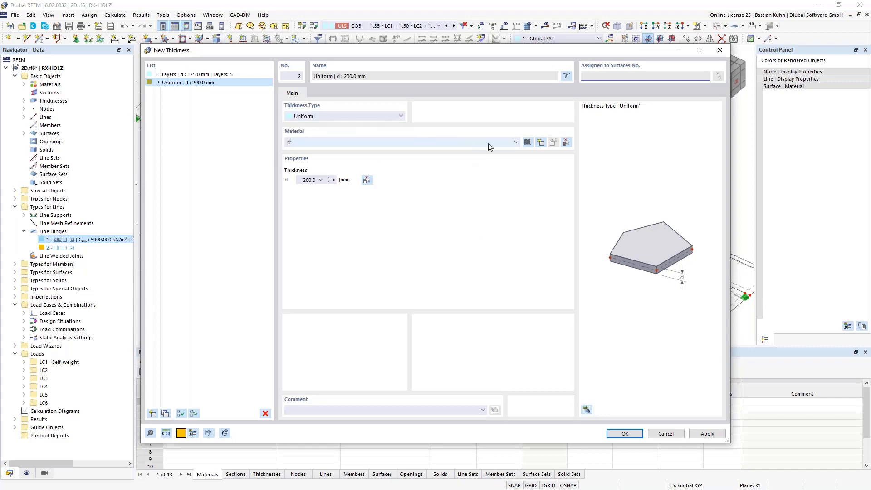
click(527, 143)
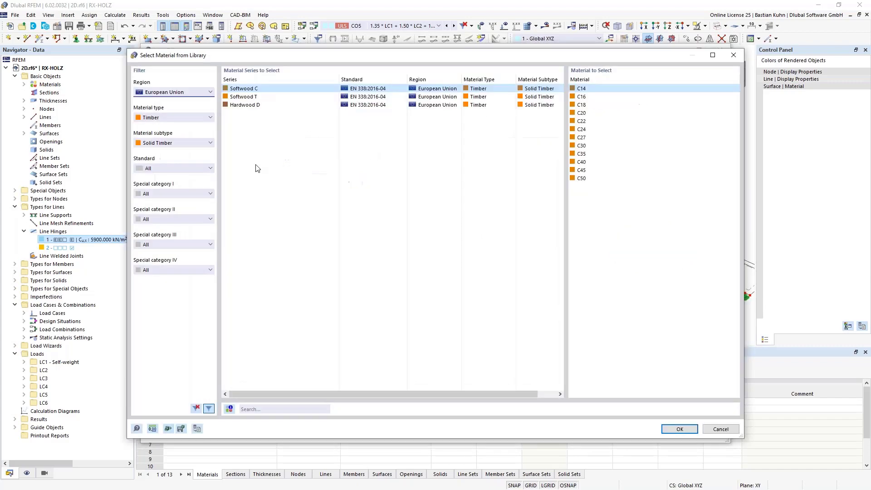
click(198, 119)
click(191, 134)
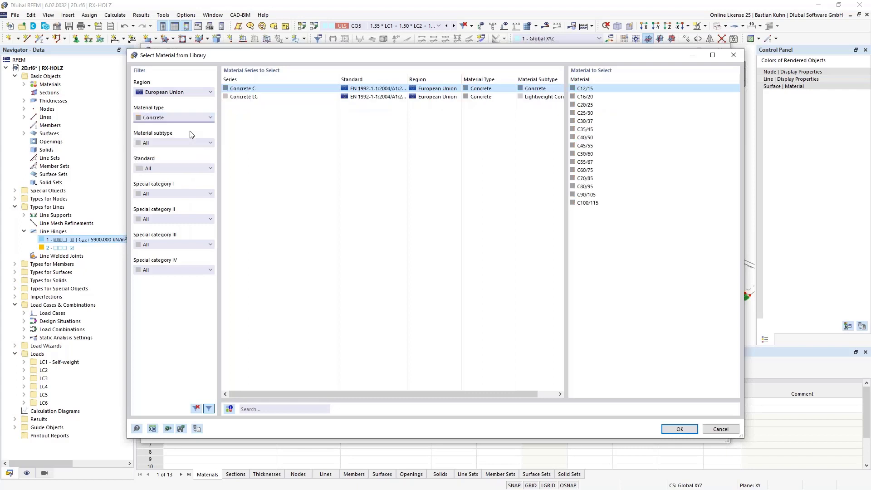
click(584, 121)
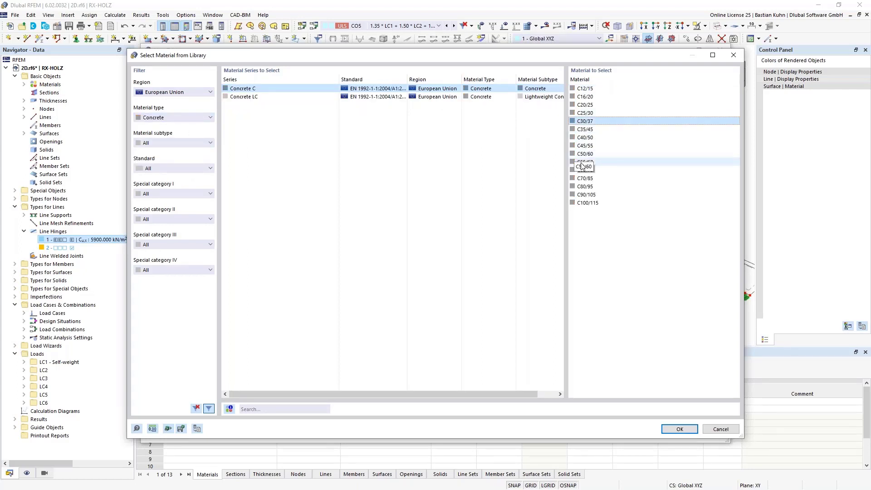
click(679, 428)
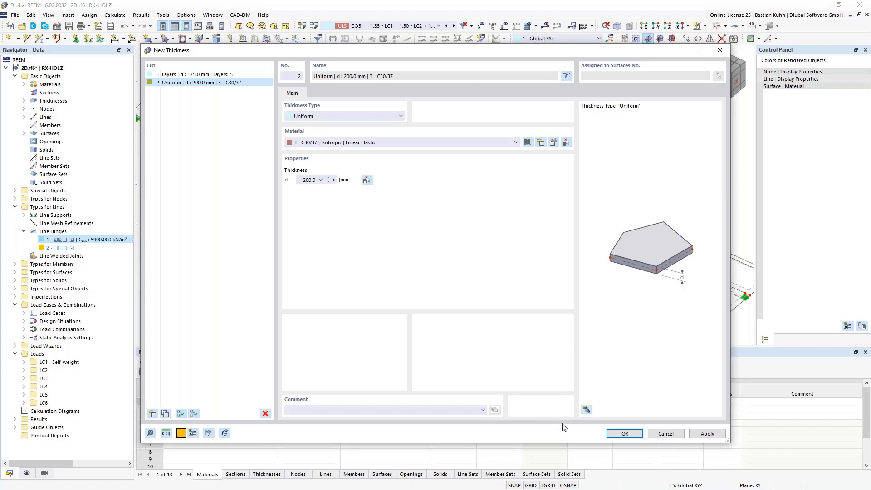
click(614, 434)
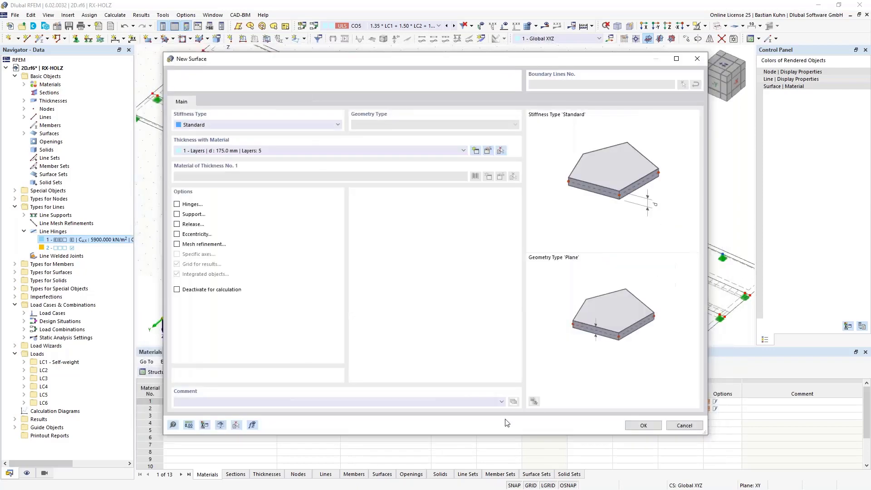
click(643, 426)
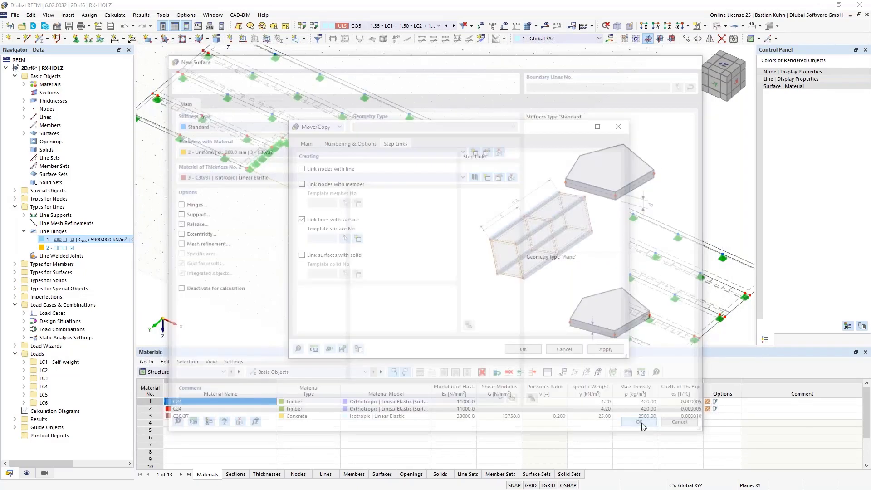
click(524, 349)
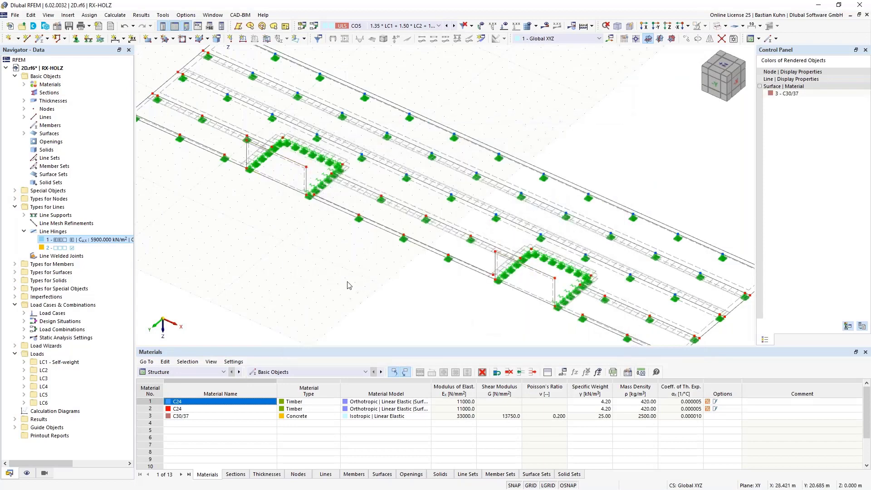
Step: Copy the two front concrete walls to the rear edges of their openings
scroll(293, 188, up, 2)
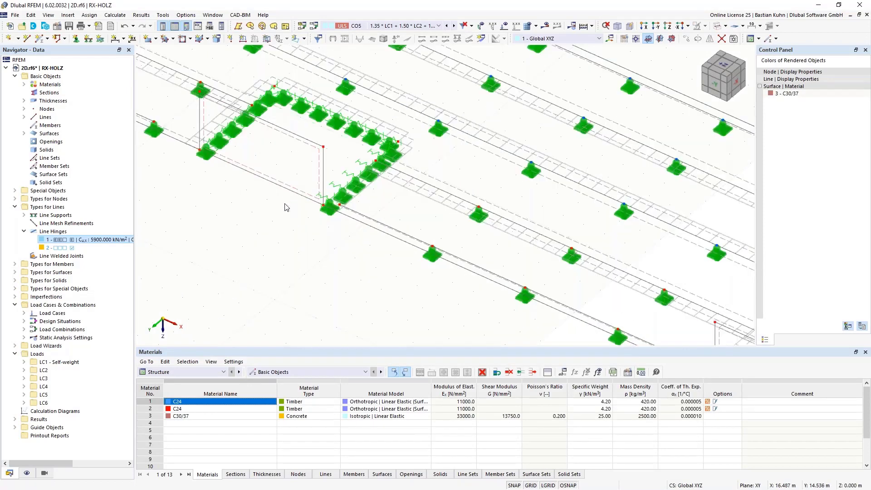
middle_drag(243, 167, 285, 198)
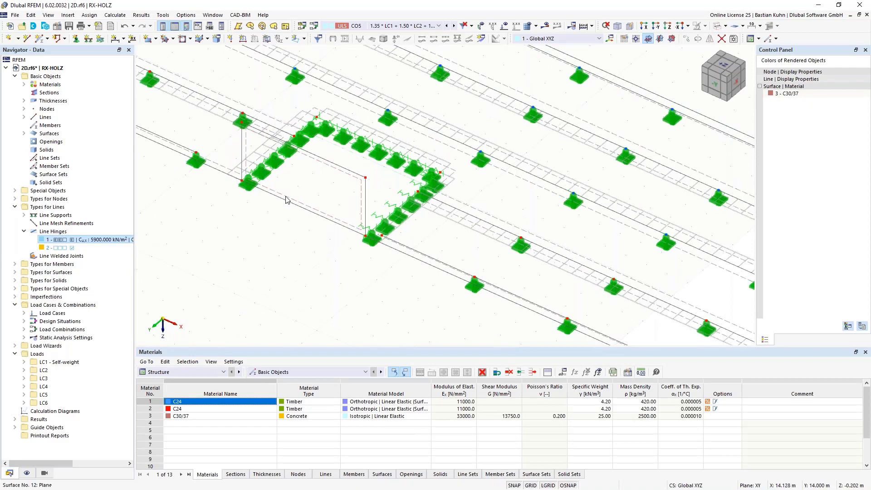
scroll(286, 198, down, 2)
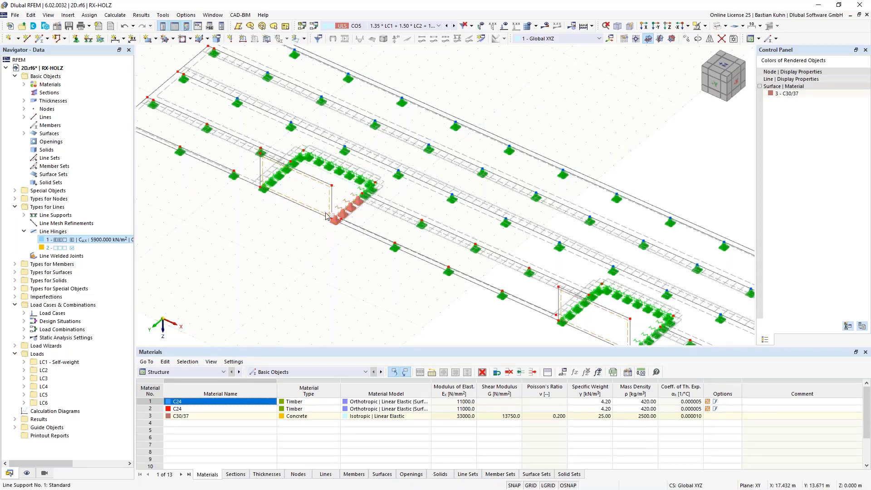
ctrl+drag(330, 218, 361, 198)
scroll(275, 253, down, 1)
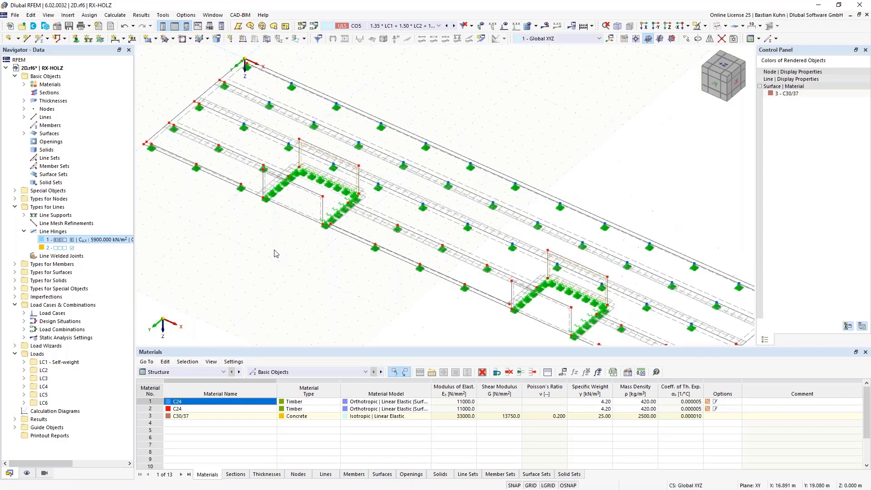
Step: Draw two rectangular side walls with the uniform 200 mm C30/37 thickness between the rear and front walls of the first opening
scroll(275, 253, down, 1)
click(148, 39)
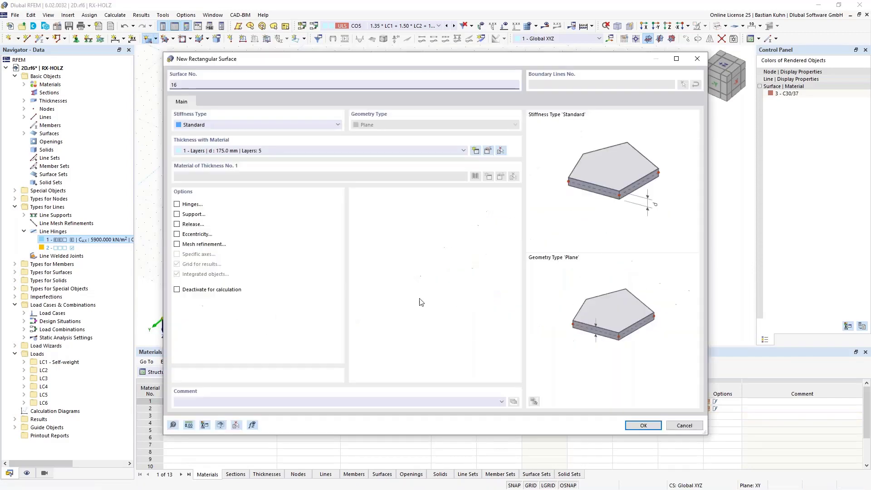
click(347, 154)
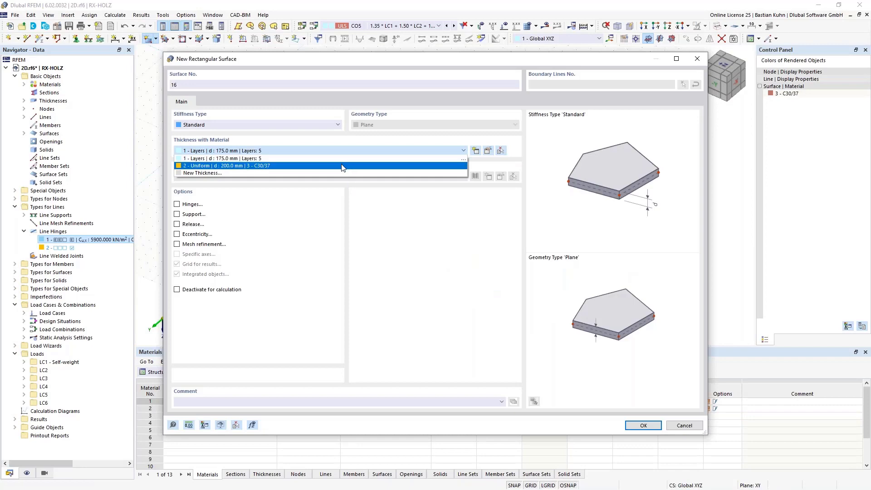
click(342, 169)
click(642, 424)
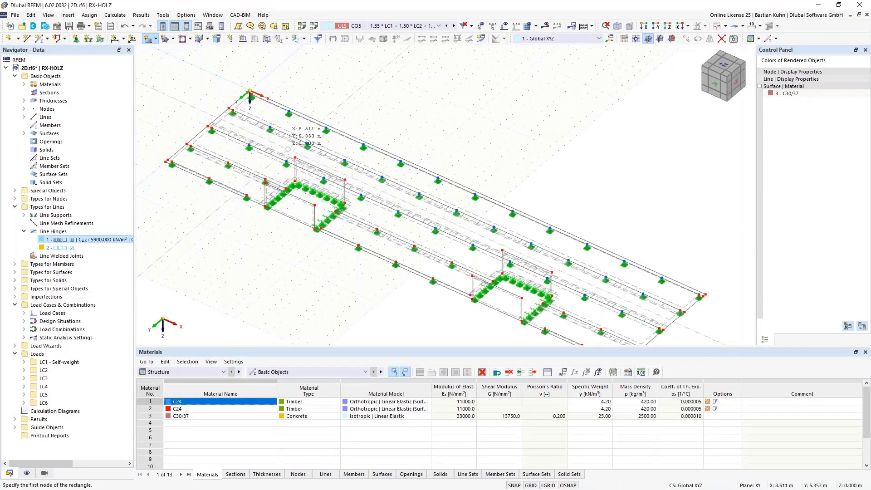
click(295, 158)
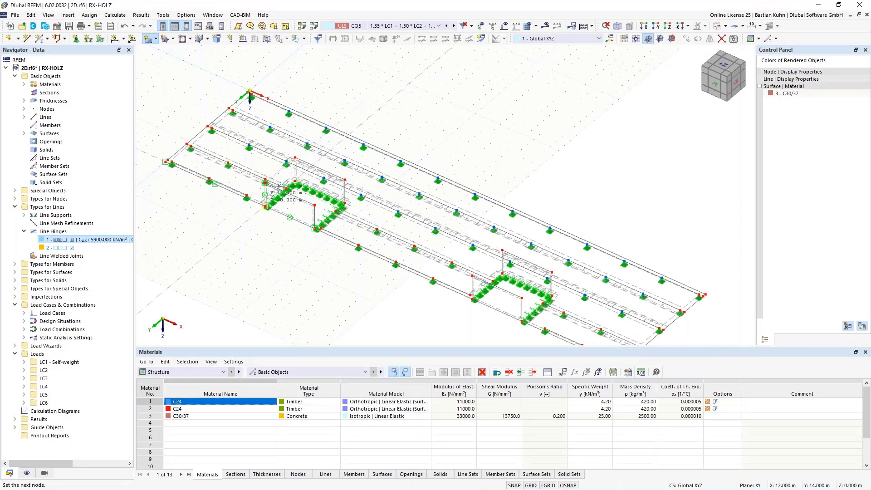
click(265, 206)
click(345, 179)
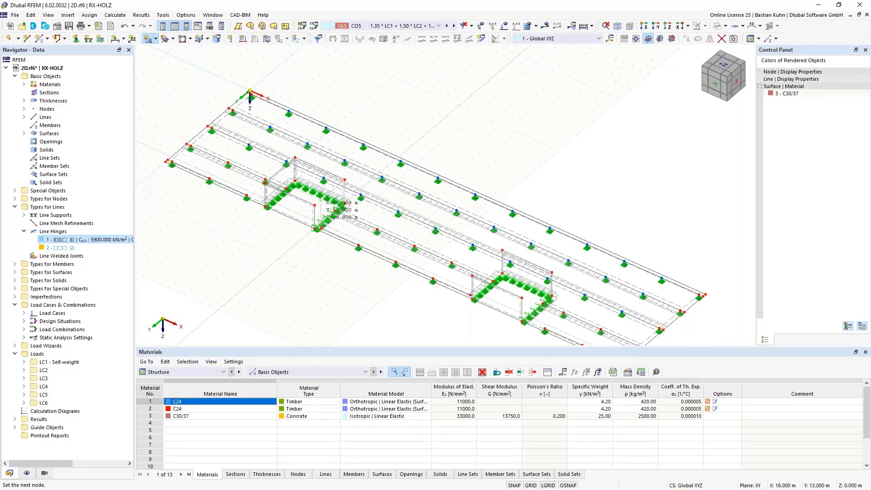
click(315, 217)
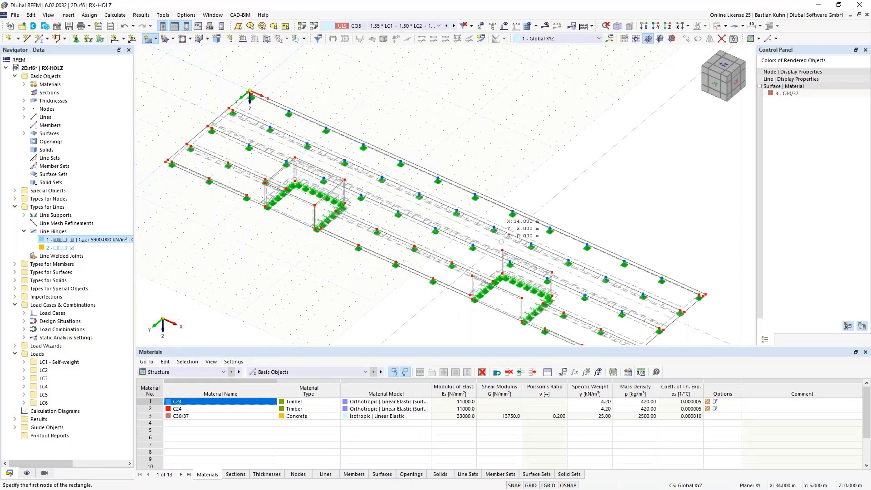
Step: Draw the two matching concrete side walls at the second opening and finish the rectangular surface command
click(502, 250)
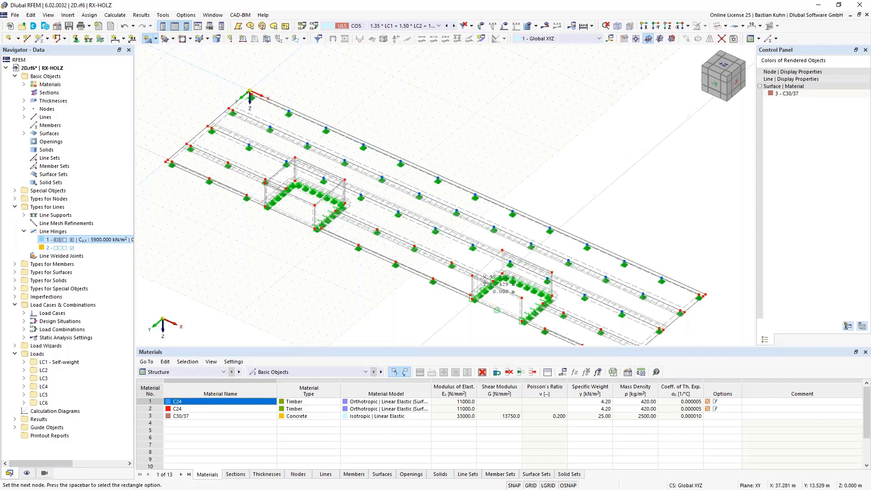
scroll(470, 298, up, 3)
click(470, 298)
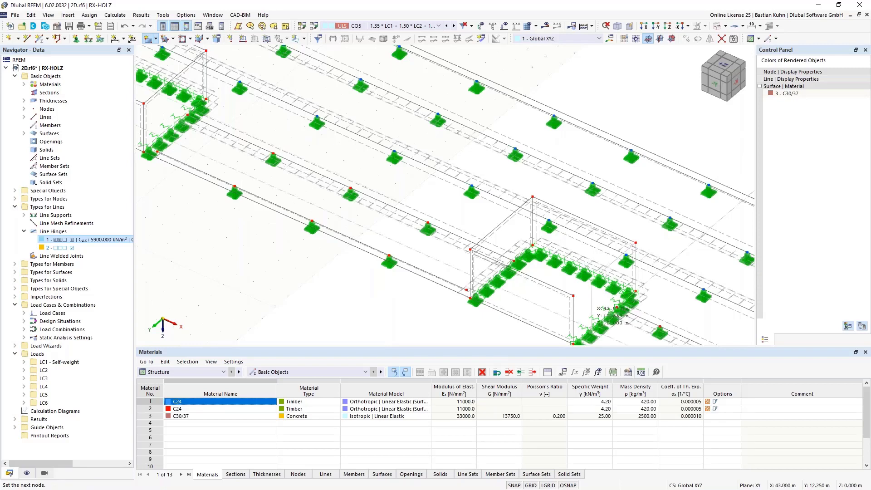
key(space)
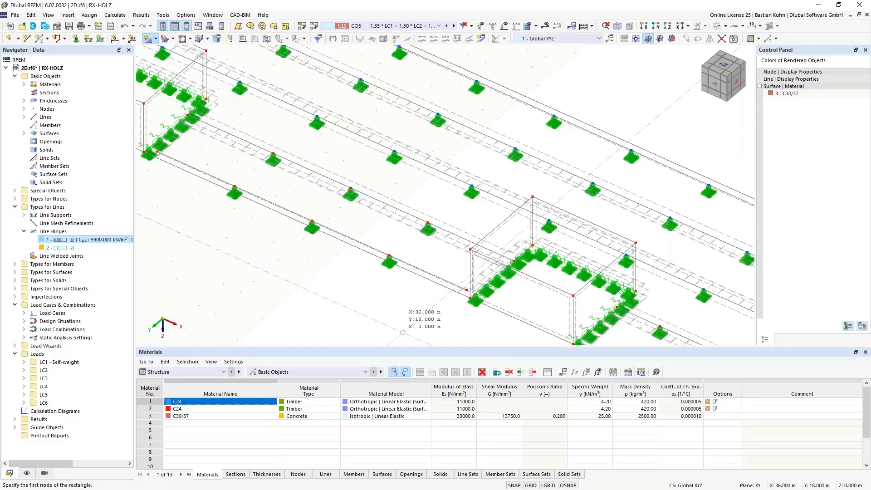
key(Escape)
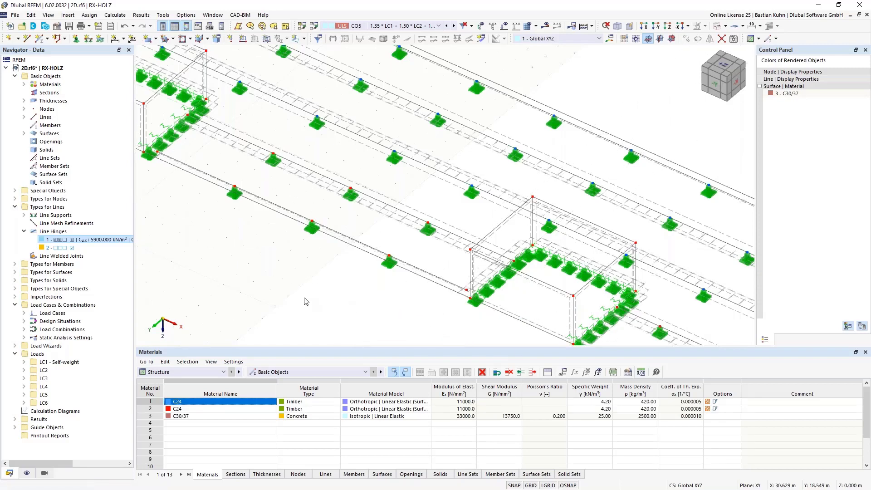
Step: Examine the concrete core walls around both openings for completeness
scroll(379, 313, down, 4)
middle_drag(403, 268, 436, 275)
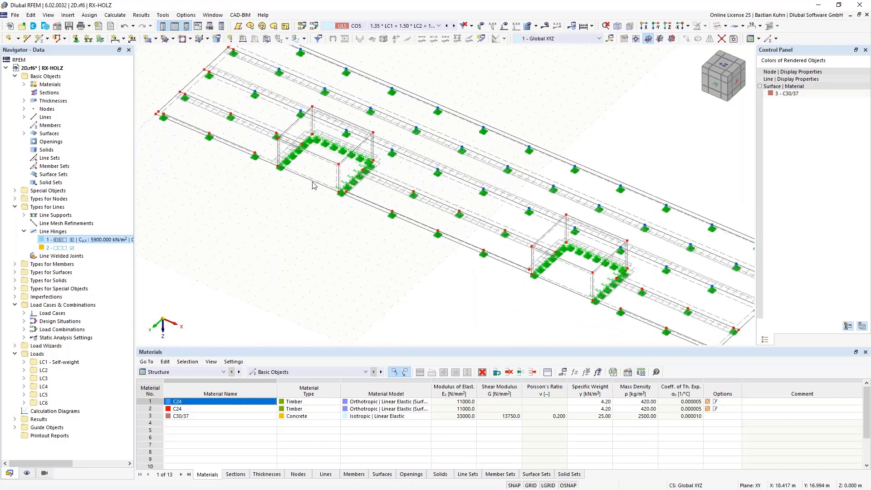
scroll(311, 151, up, 3)
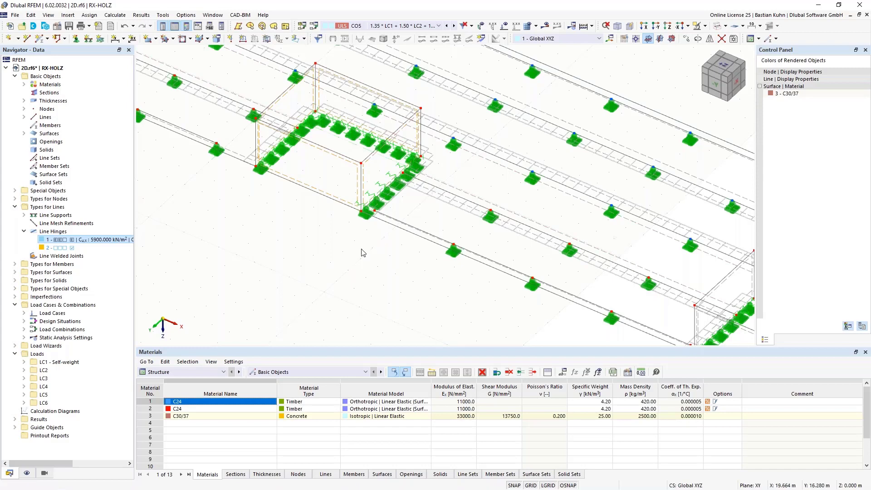
scroll(361, 253, down, 3)
middle_drag(355, 254, 263, 189)
scroll(503, 228, up, 2)
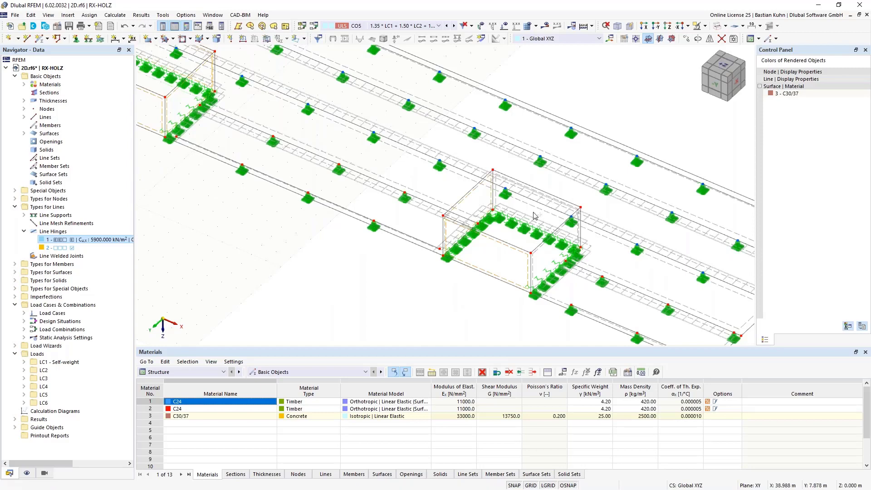
scroll(534, 215, up, 3)
scroll(534, 216, up, 1)
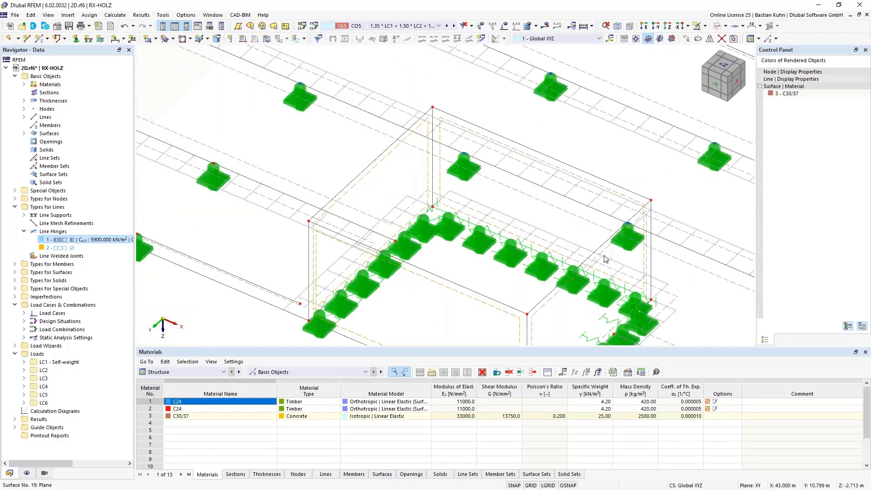
scroll(562, 259, down, 4)
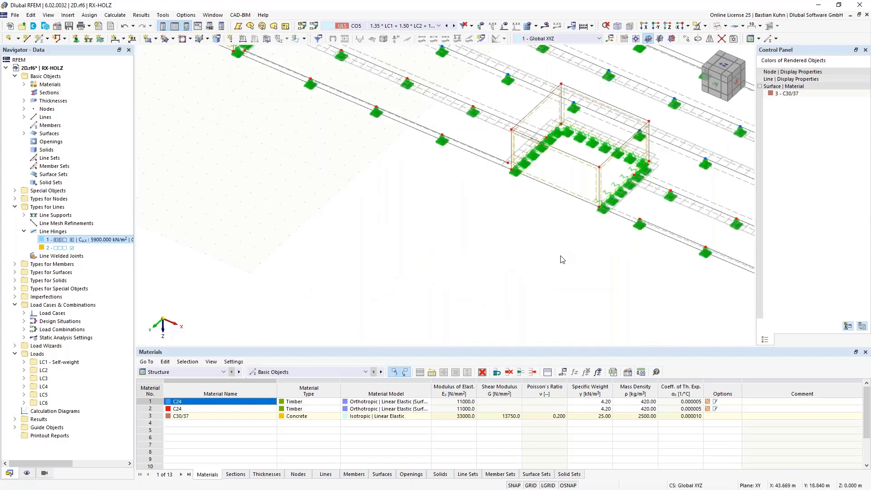
middle_drag(550, 269, 537, 292)
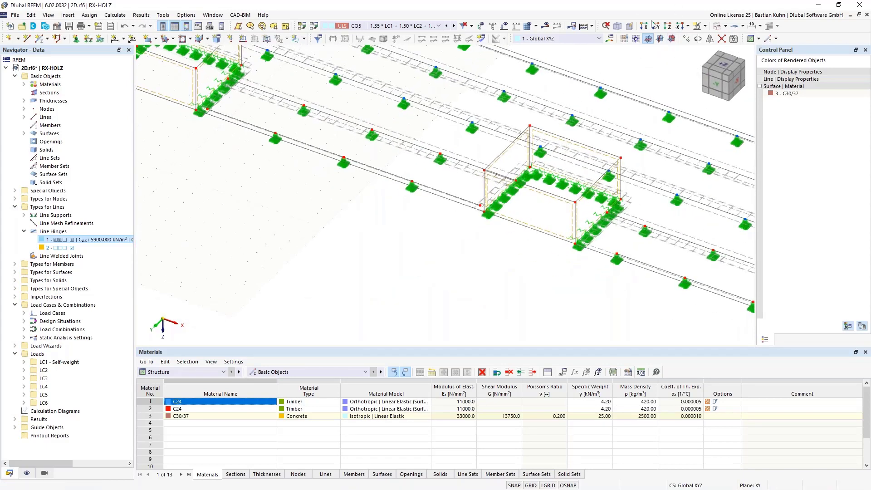
Step: Select the slab's nodal supports in plan view with crossing windows, leaving out the line supports around the two core openings
click(667, 26)
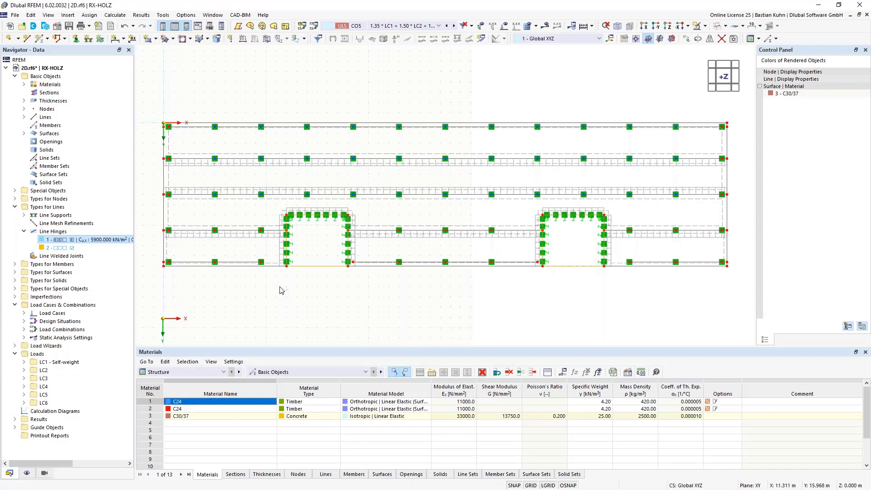
drag(279, 286, 166, 110)
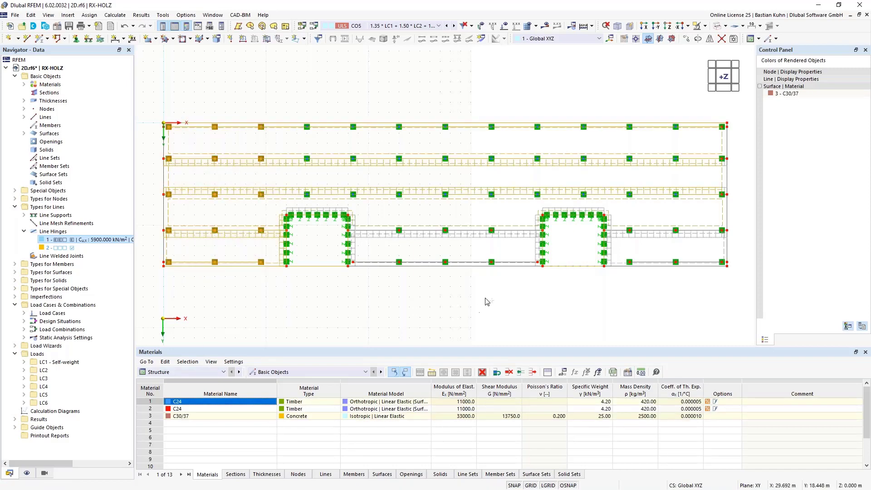
drag(511, 281, 372, 116)
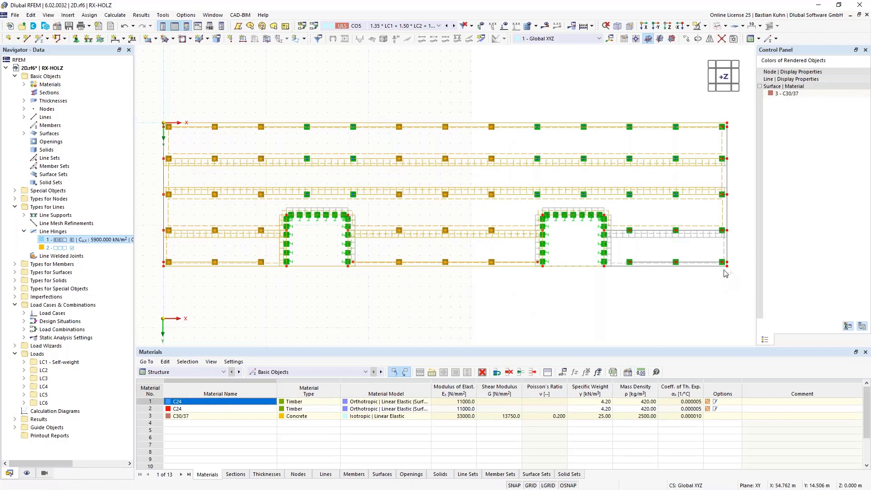
drag(724, 272, 627, 112)
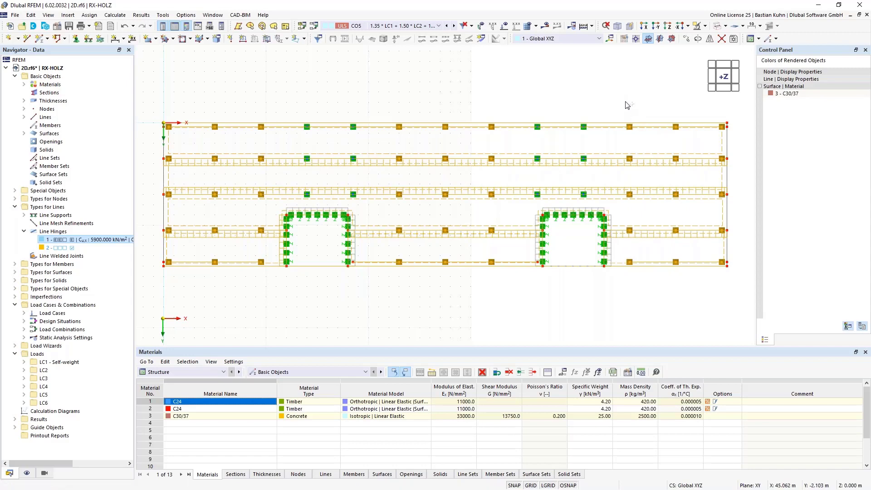
drag(625, 101, 523, 205)
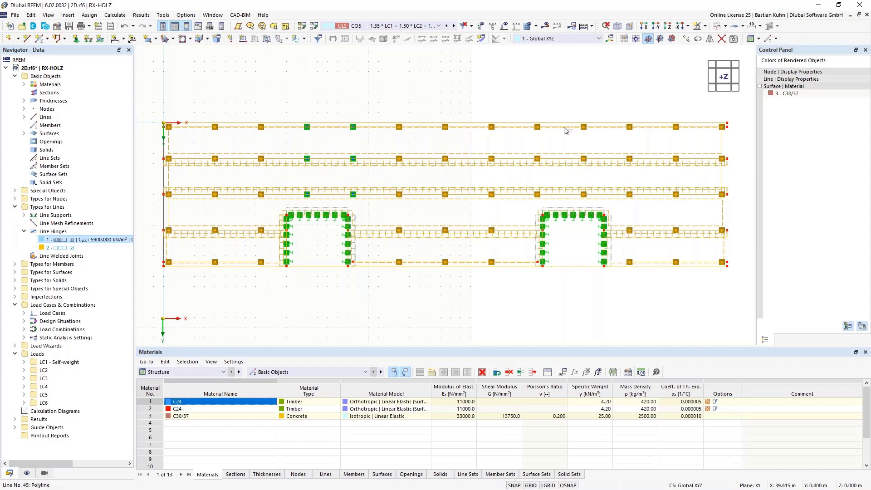
drag(386, 99, 283, 209)
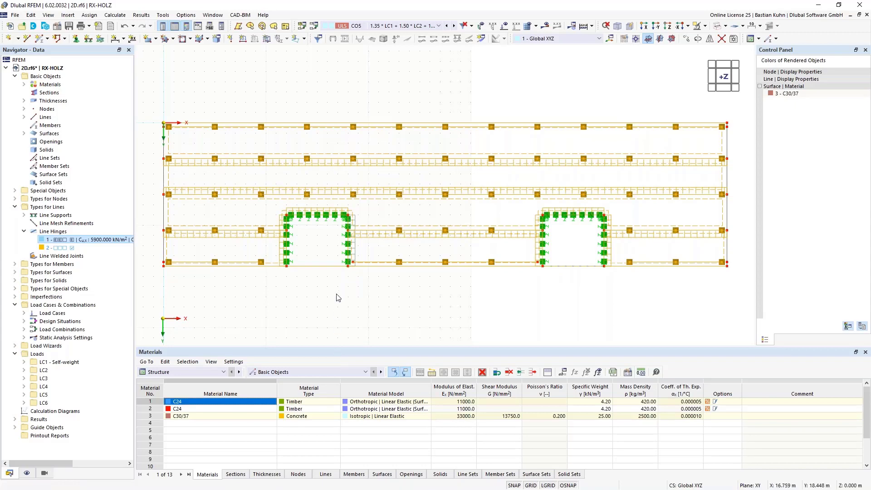
Step: Set up a copy of the selected support nodes whose step links connect nodes with members instead of lines with surfaces
right_click(386, 265)
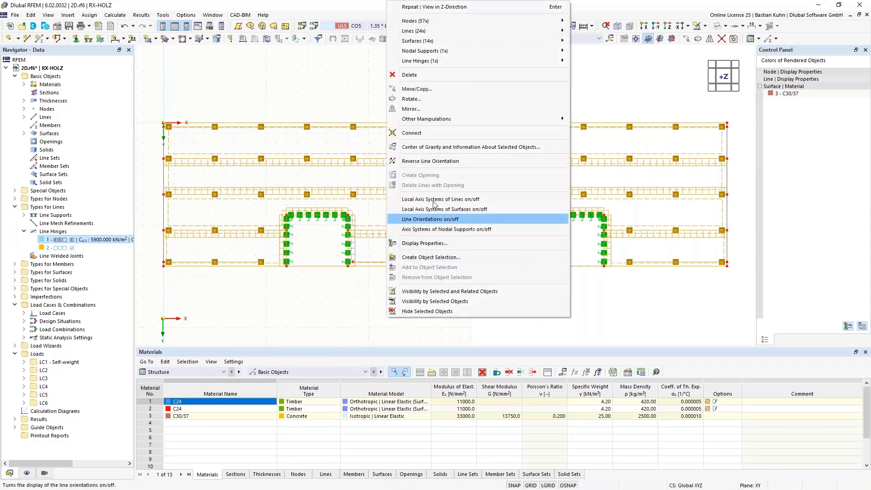
click(430, 91)
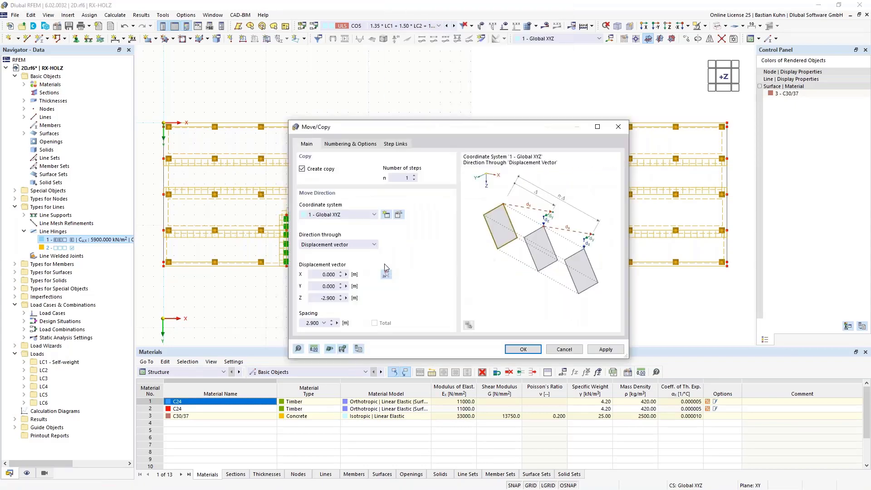
click(398, 179)
click(350, 144)
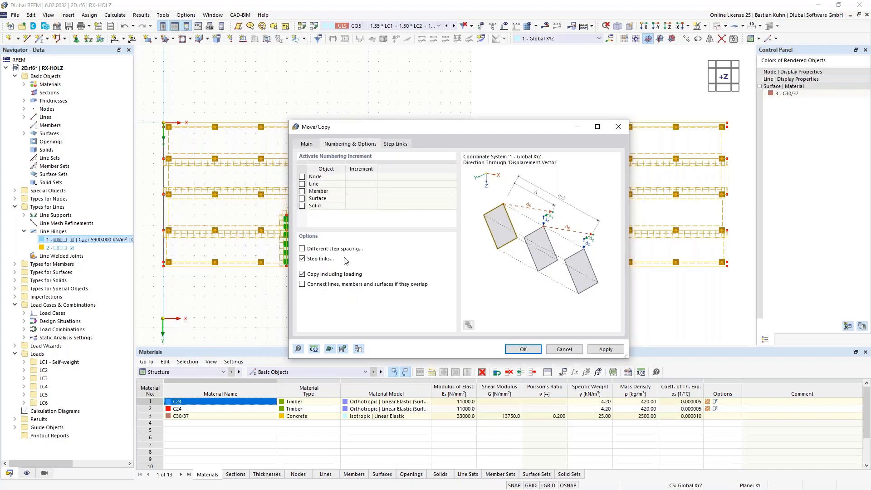
click(394, 144)
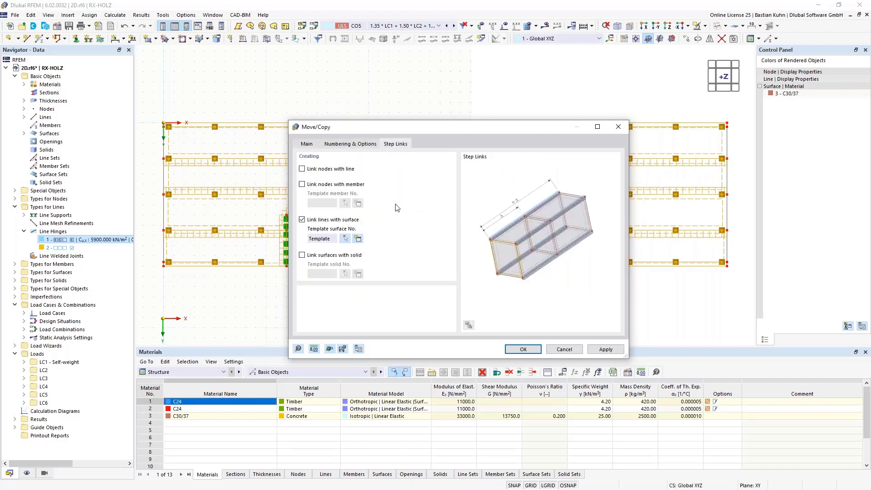
click(302, 221)
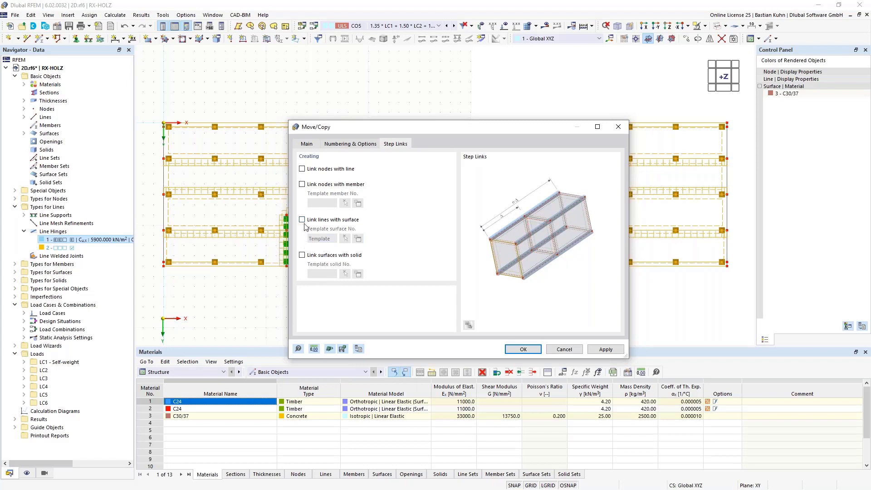
click(302, 185)
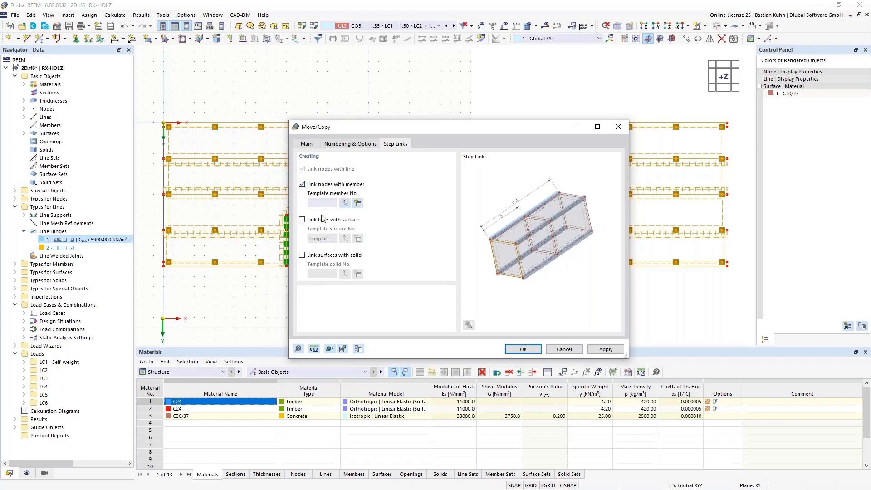
Step: Create a template member with end hinges enabled and give it a rectangular Massive I section of 350/350 mm
click(357, 204)
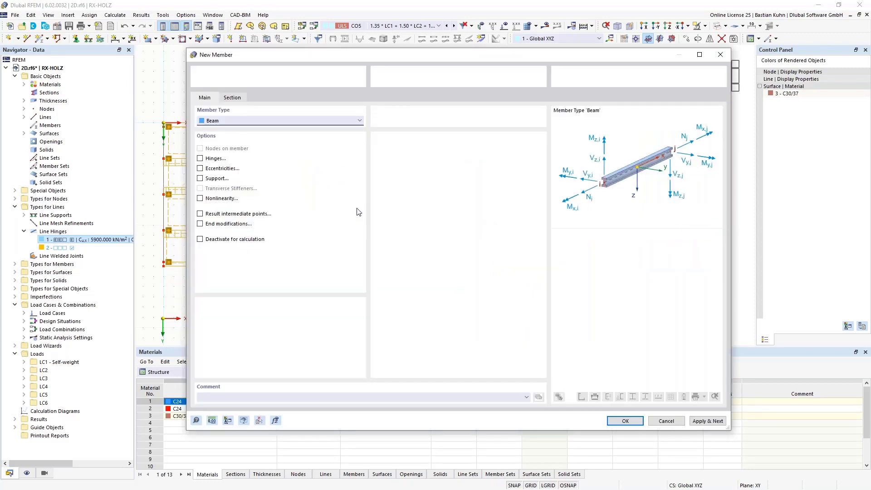
click(200, 158)
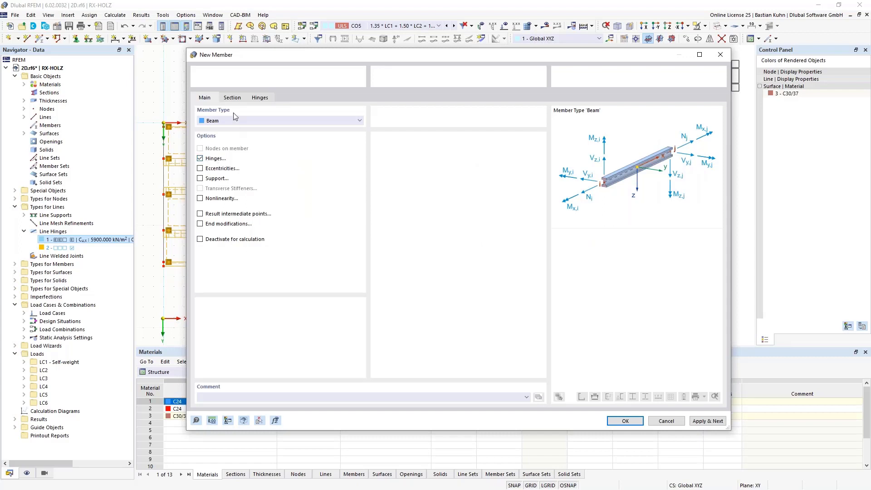
click(234, 101)
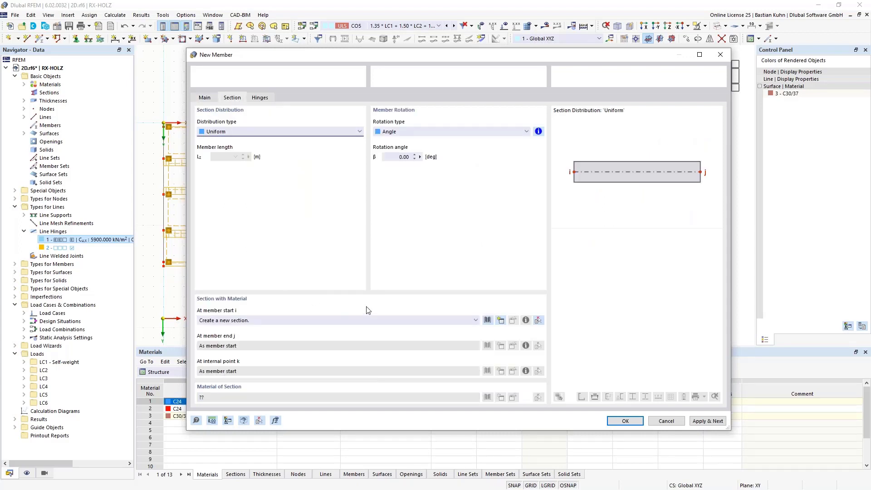
click(487, 320)
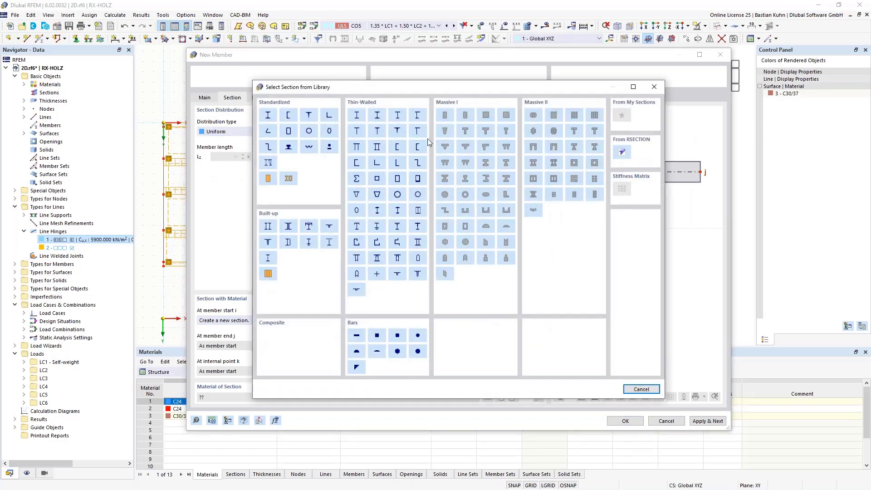
click(440, 119)
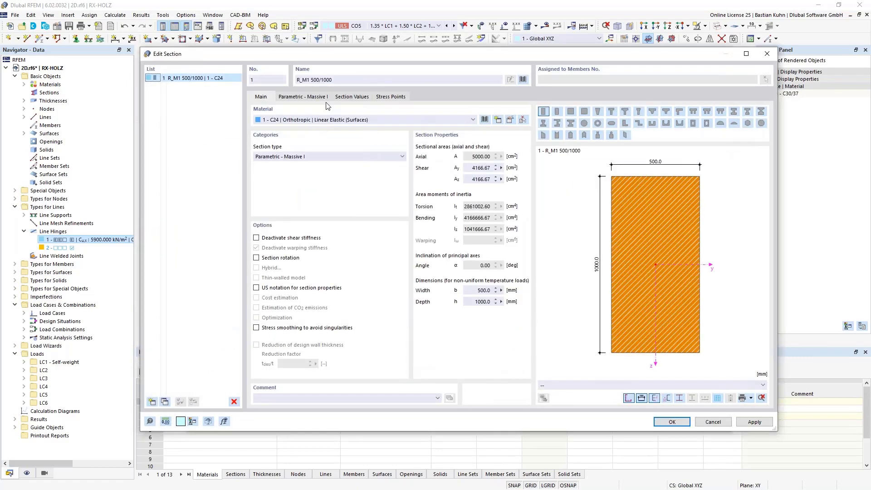
drag(331, 80, 312, 80)
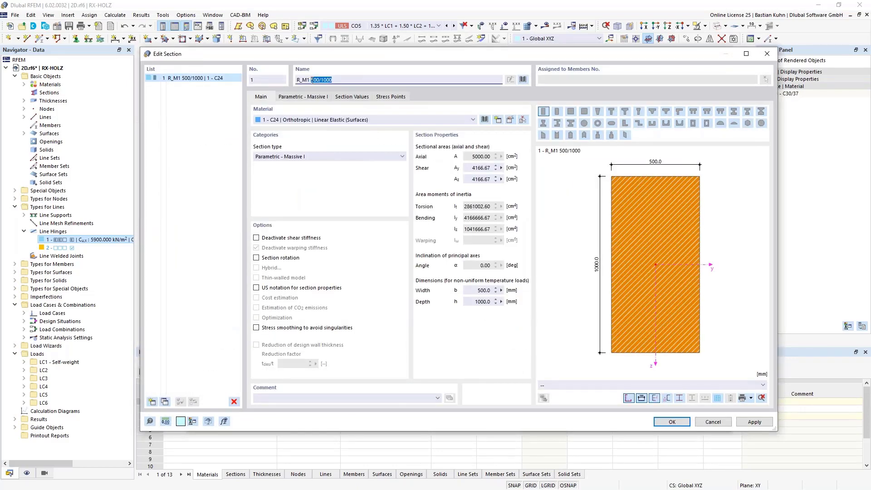
text(350/3)
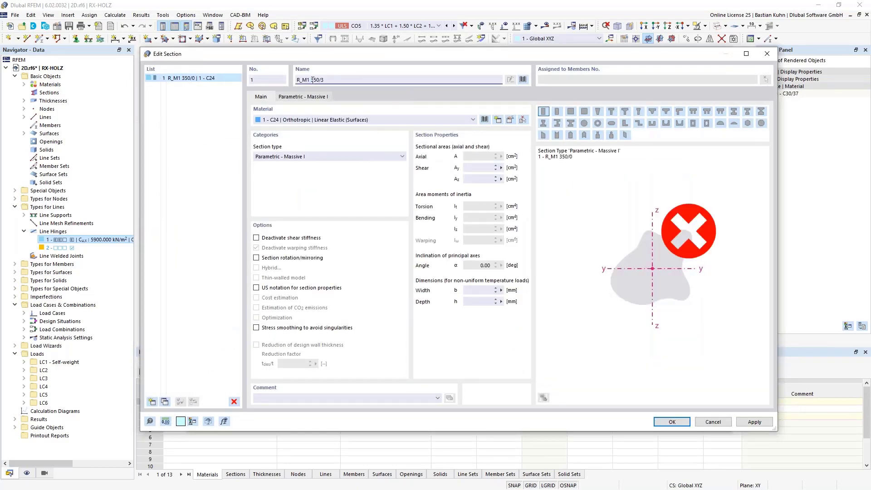
text(500)
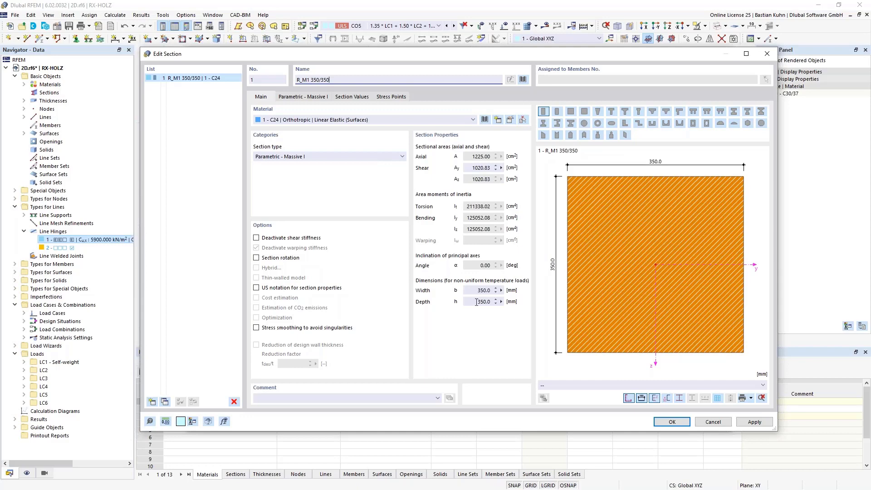
Step: Assign the glued laminated timber material GL28c from the Glulam GL c series to the 350/350 section and accept the section
click(484, 119)
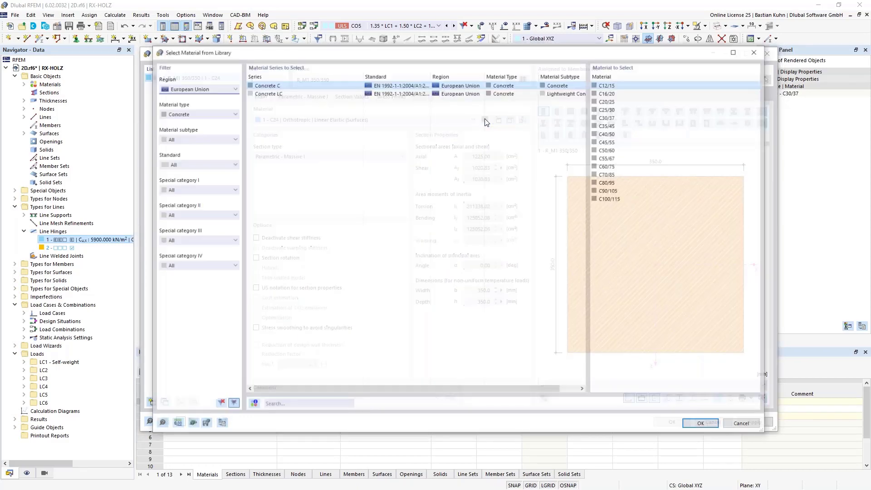
click(217, 116)
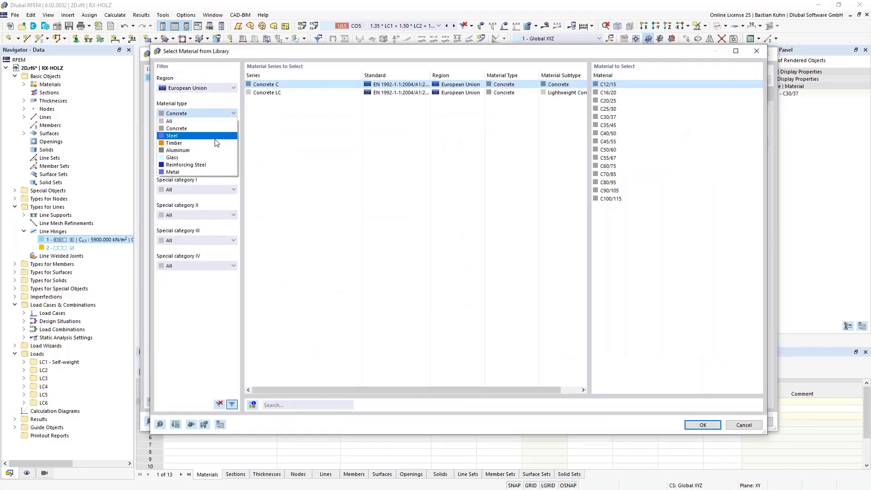
click(202, 132)
click(203, 136)
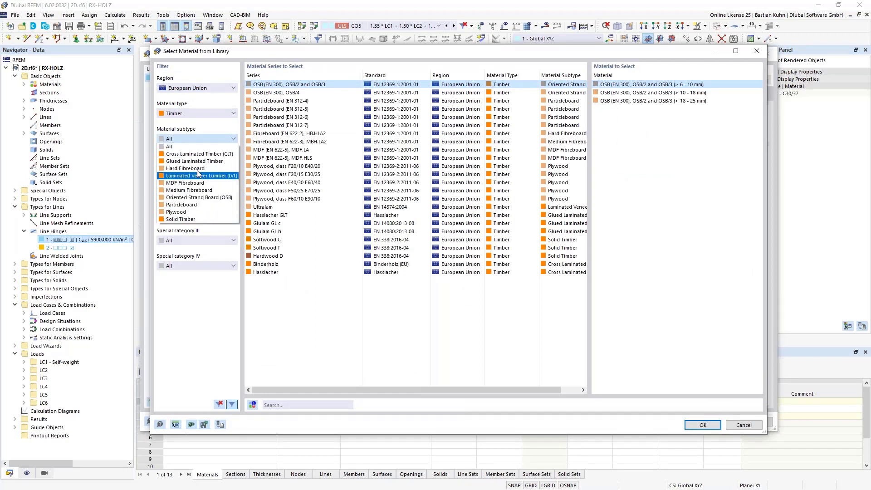
click(197, 162)
click(271, 92)
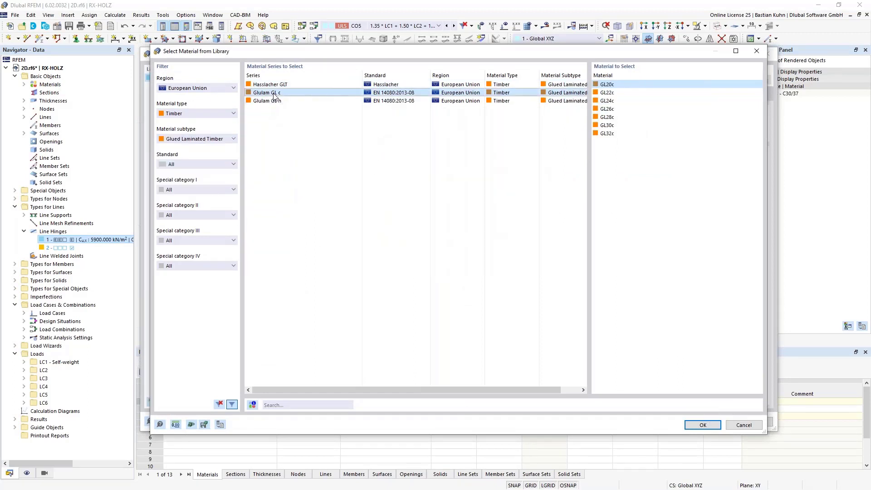
click(604, 117)
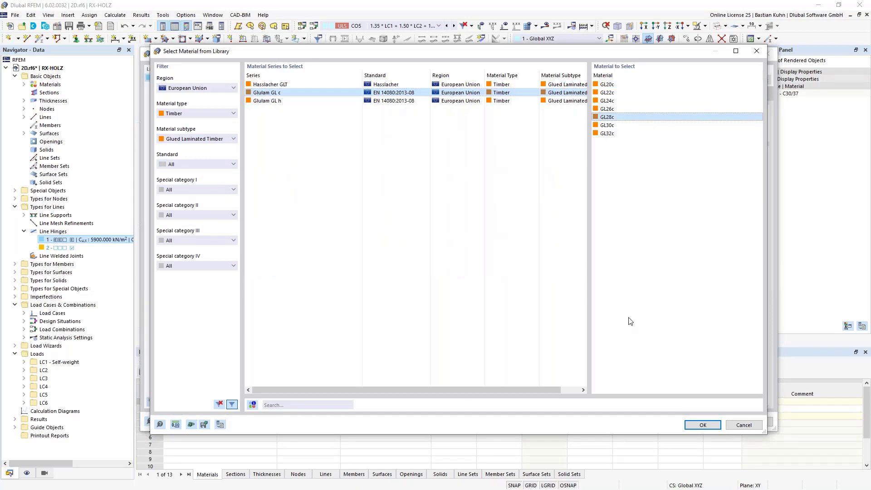
click(695, 425)
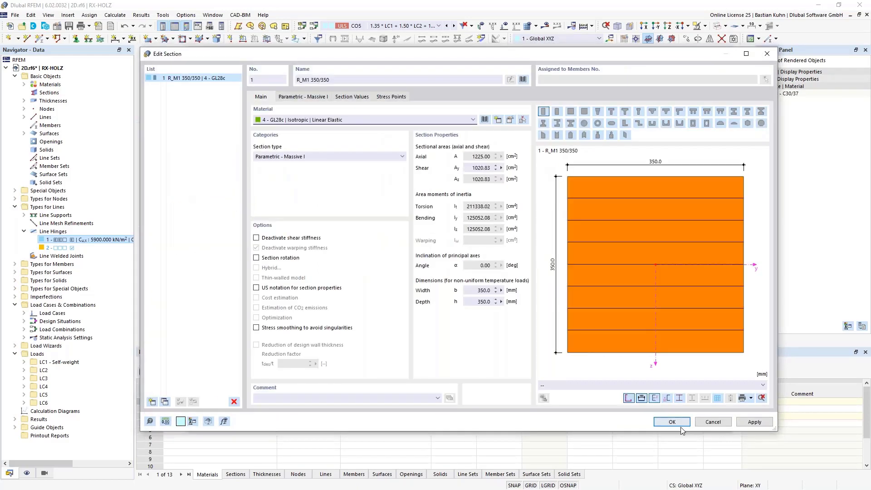
click(673, 422)
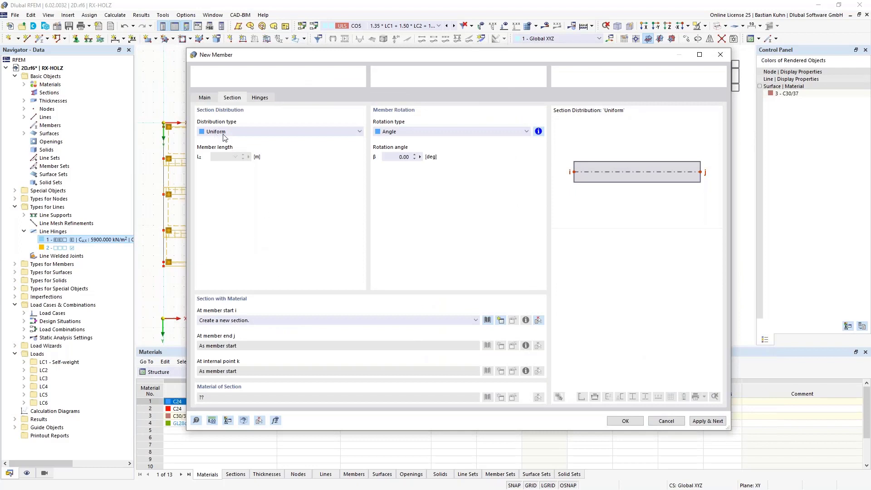
Step: Assign a new local-axis member hinge with My and Mz released to both member ends and carry out the copy that generates the columns
click(257, 99)
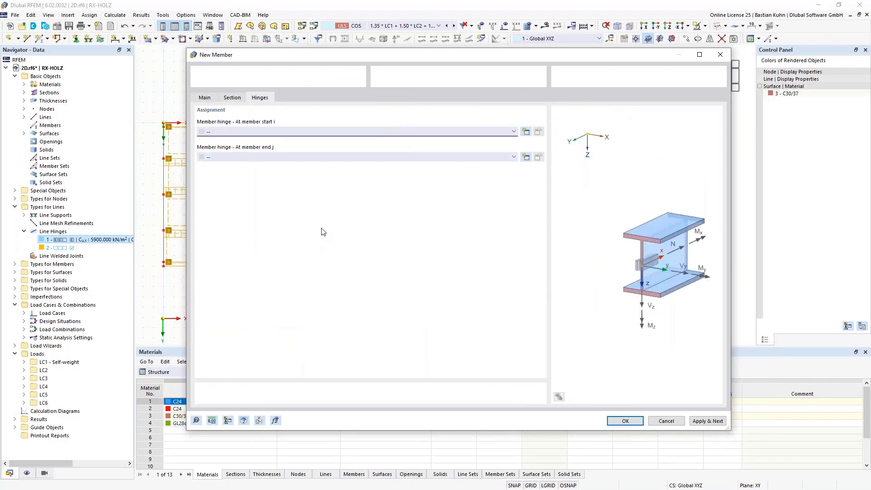
click(525, 132)
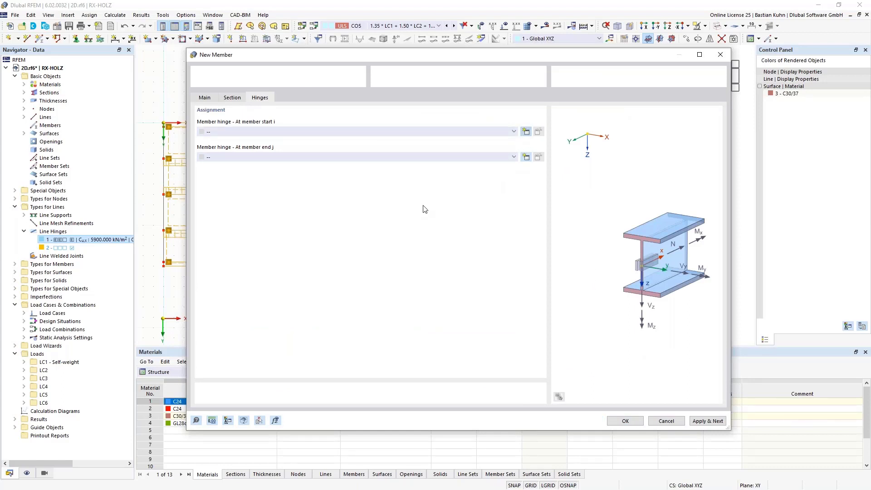
click(624, 417)
click(399, 161)
click(398, 171)
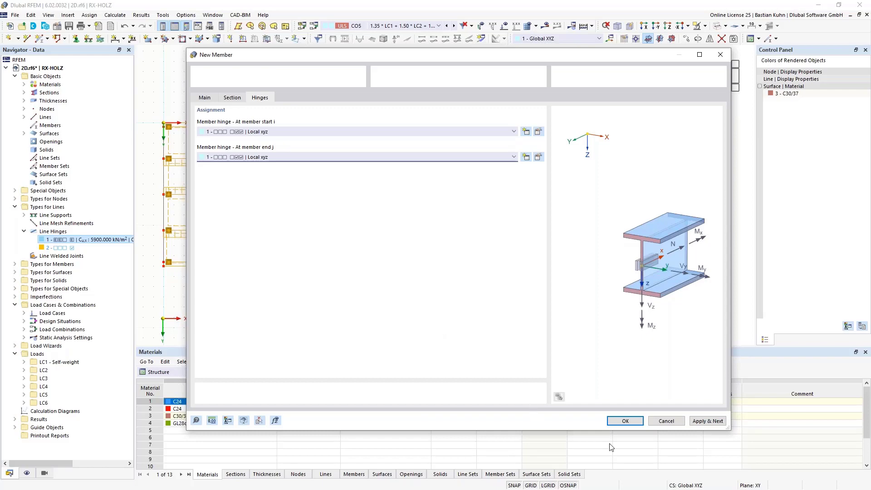
click(625, 421)
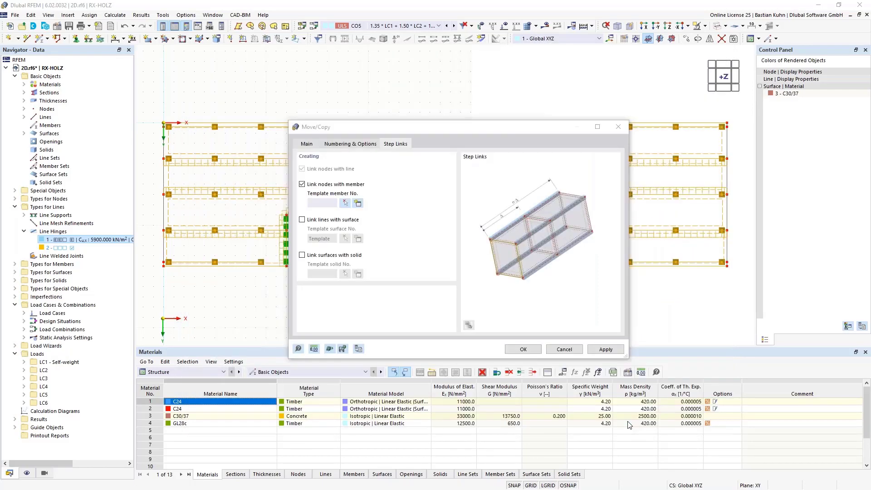
click(523, 349)
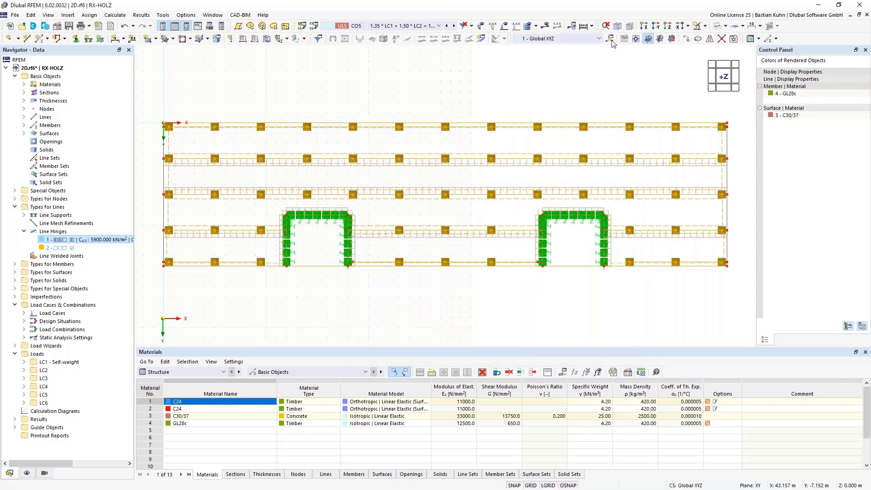
Step: Show the model as solid and delete the core wall parts that project above the top slab
click(618, 27)
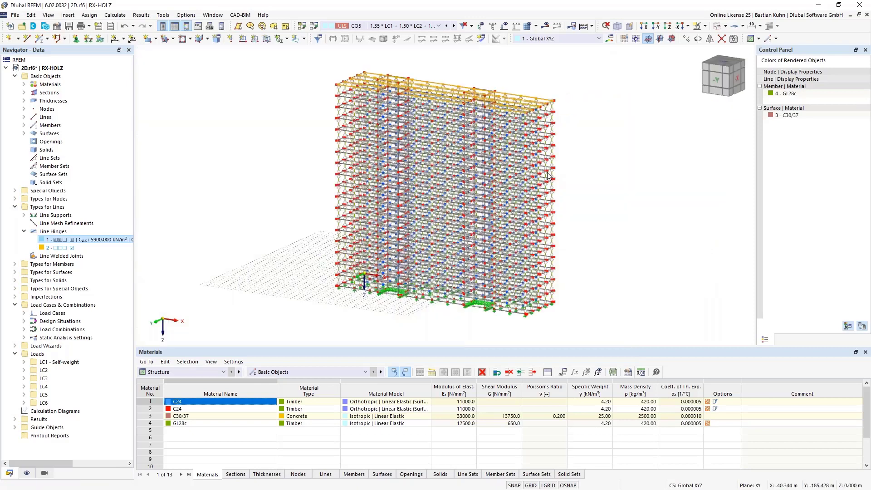
click(716, 26)
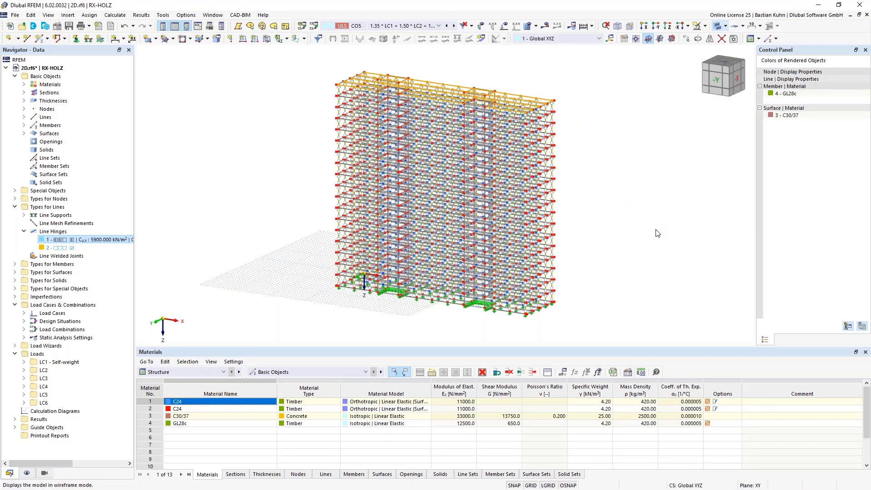
middle_drag(646, 278, 668, 273)
drag(339, 85, 487, 100)
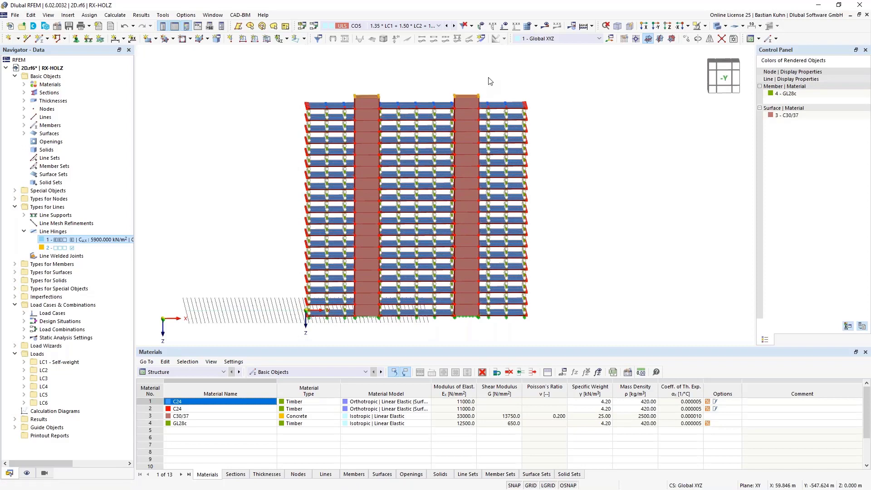
key(Delete)
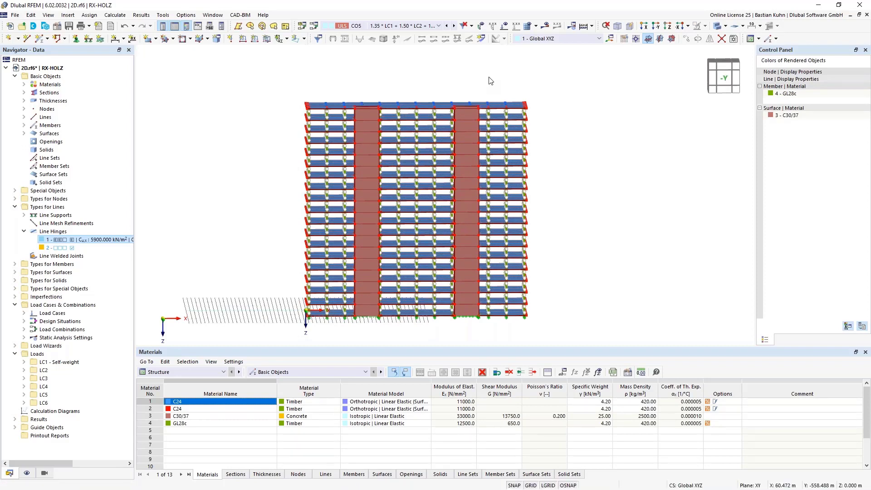
Step: Select everything above the ground level in the front view, remove the nodal support assignment from it and clear the selection
ctrl+middle_drag(580, 245, 522, 179)
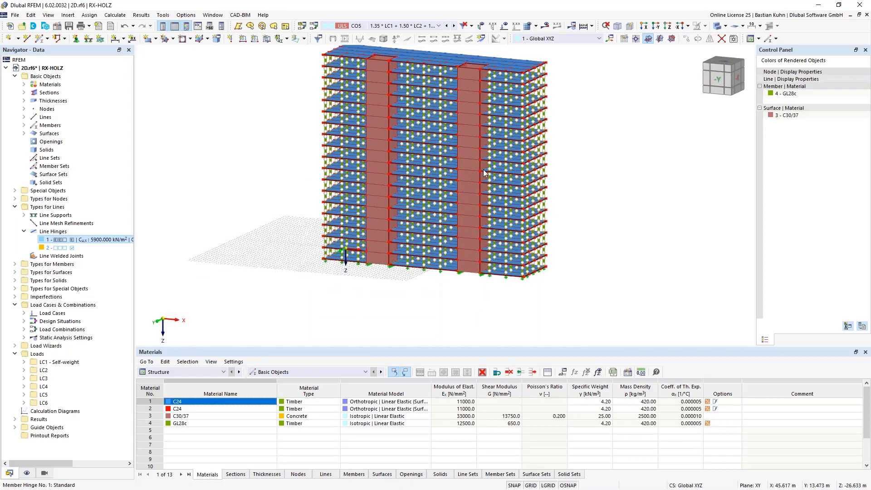
scroll(484, 172, up, 2)
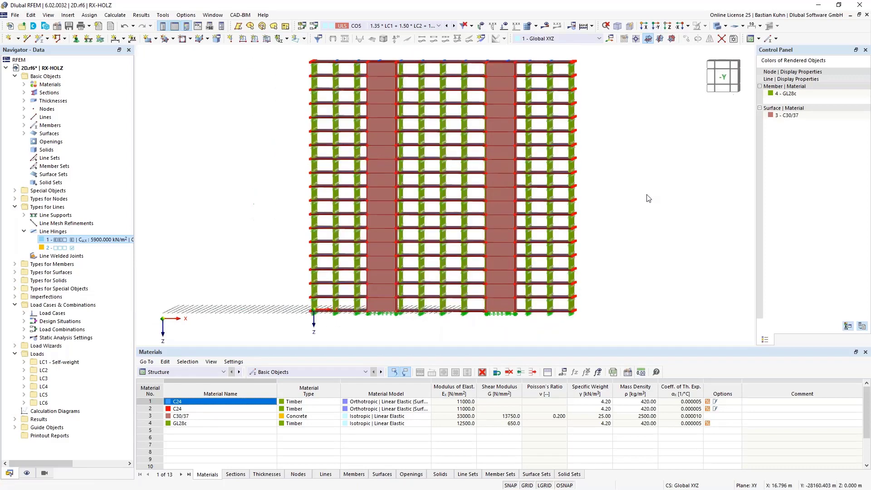
drag(302, 63, 584, 310)
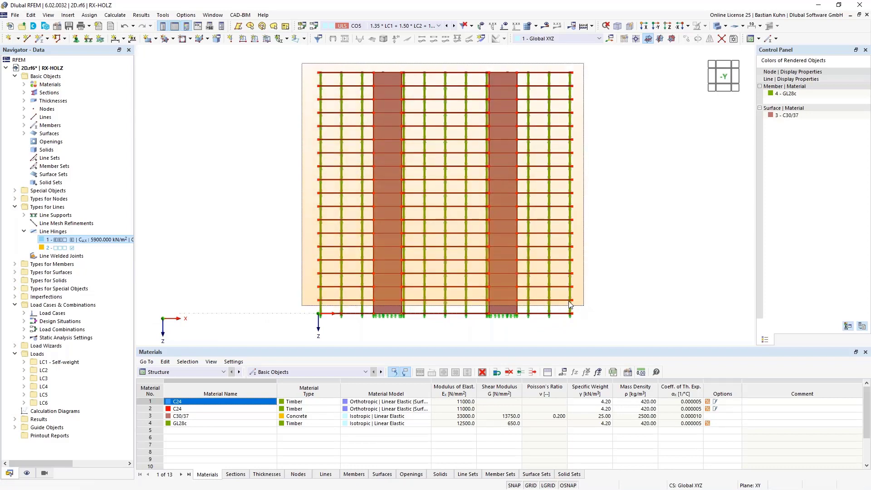
drag(570, 303, 570, 304)
right_click(570, 304)
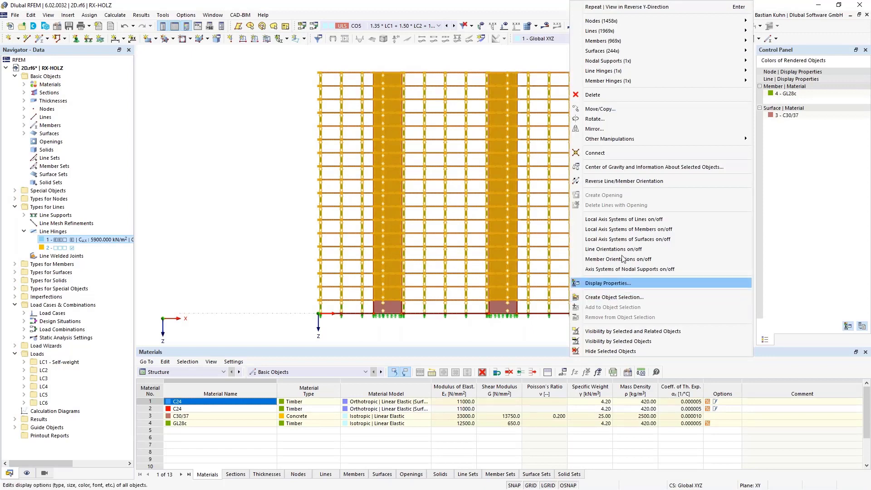
mouse_move(625, 72)
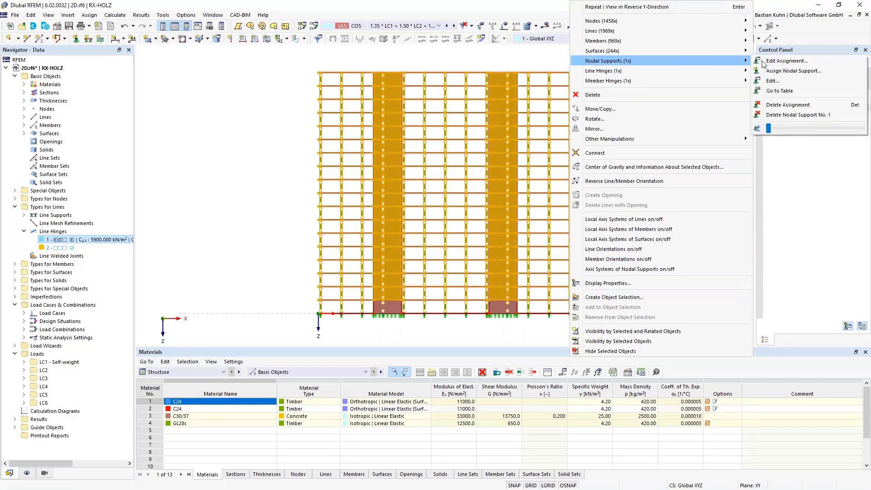
click(791, 105)
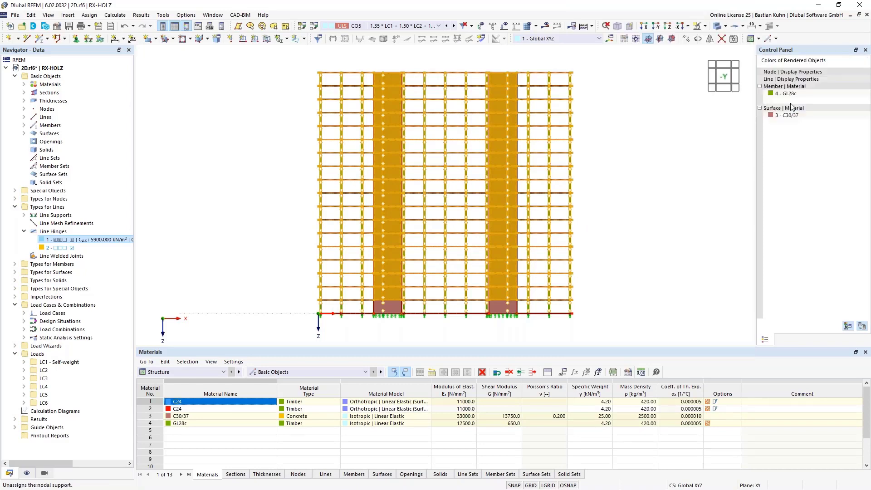
click(635, 266)
Step: Select all objects at the ground level in the front view and change their nodes' support type to Fixed
ctrl+middle_drag(567, 338, 574, 303)
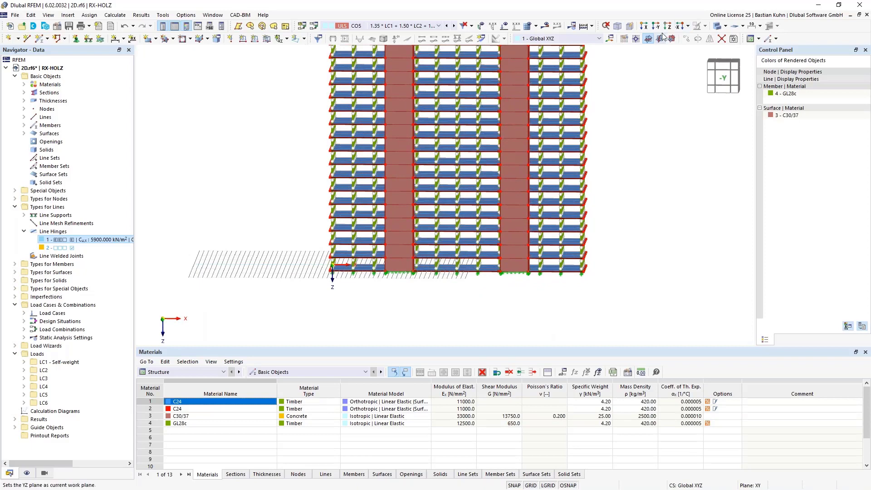
middle_drag(587, 150, 586, 152)
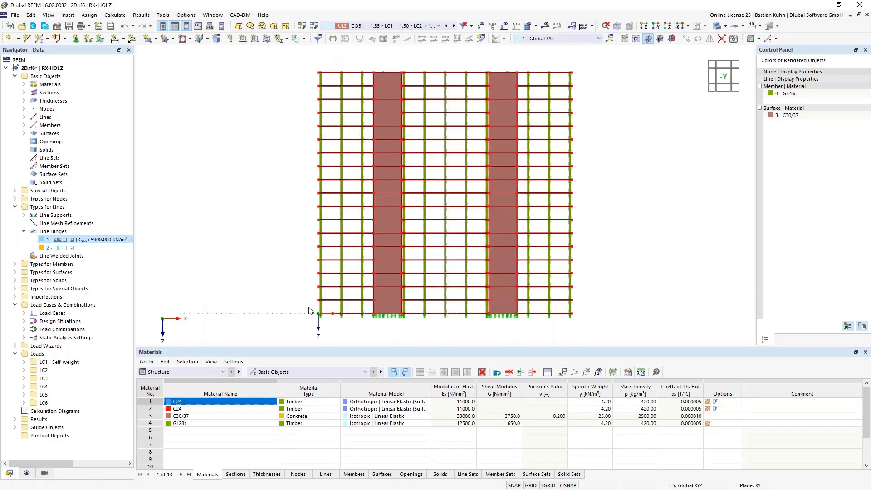
drag(309, 307, 584, 330)
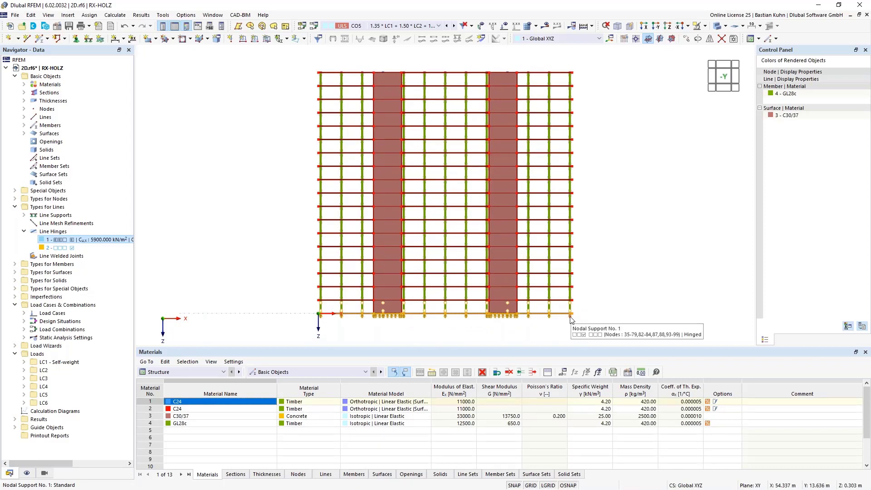
right_click(570, 320)
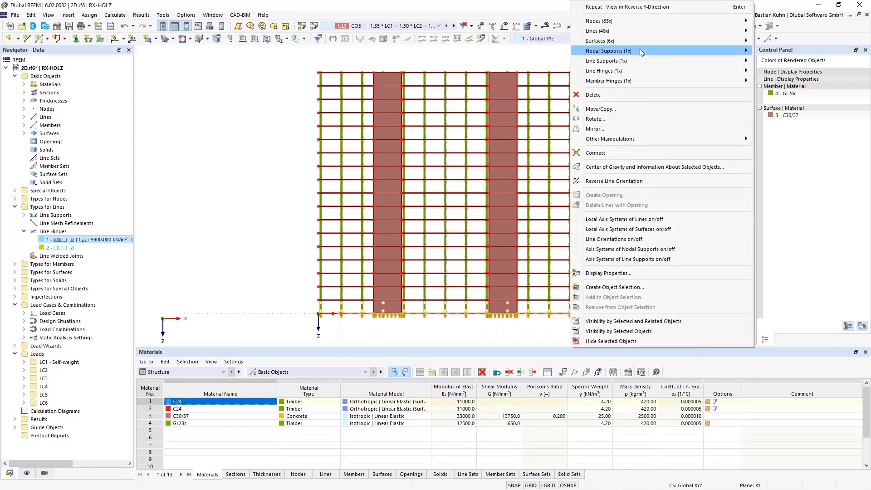
mouse_move(640, 49)
click(778, 51)
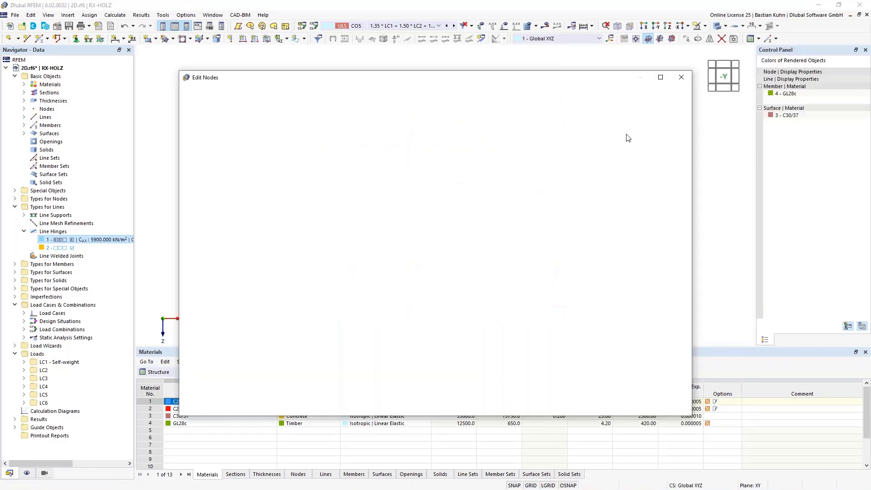
click(392, 155)
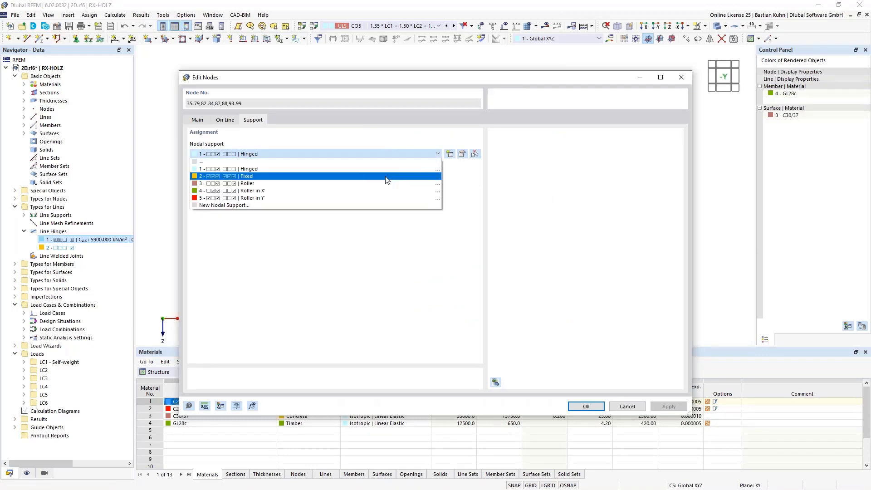
click(388, 176)
click(575, 408)
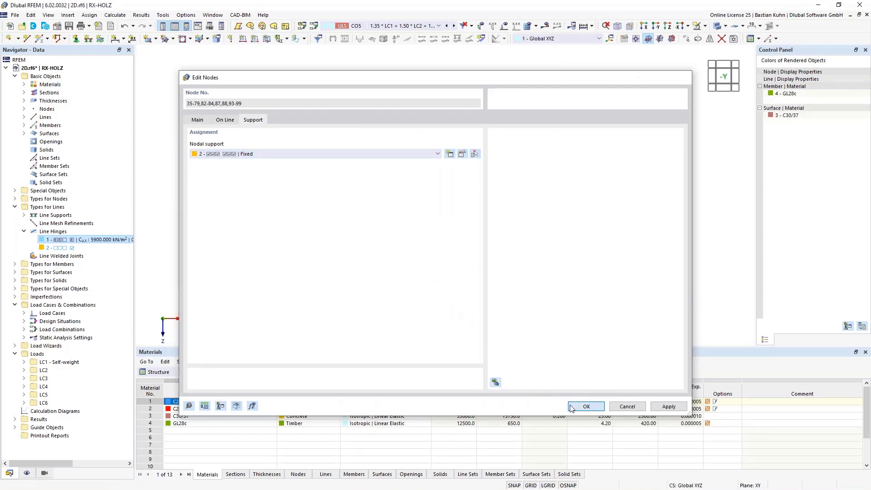
Step: Display the model transparently and enlarge the symbols of the fixed nodal supports at the column bases
scroll(551, 325, up, 3)
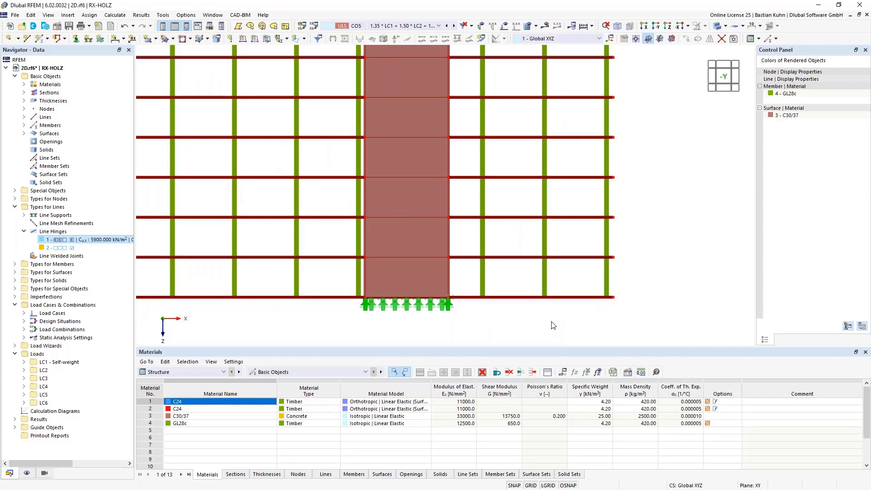
click(717, 27)
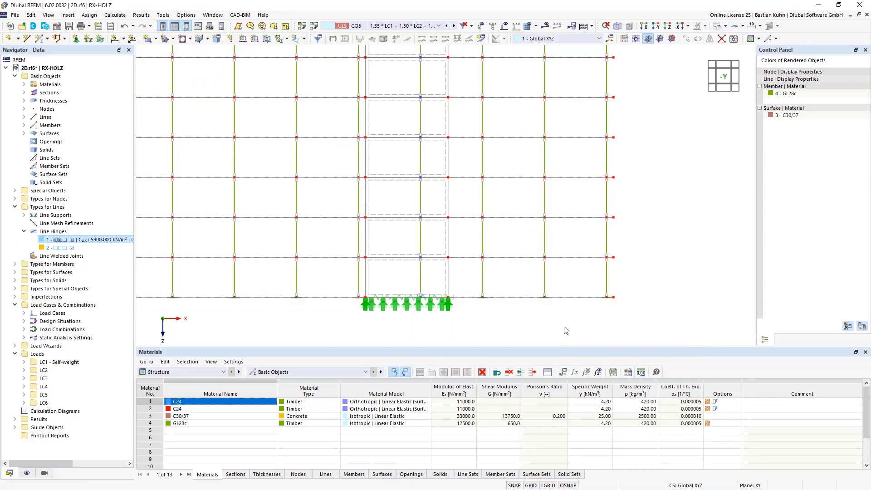
scroll(545, 303, up, 2)
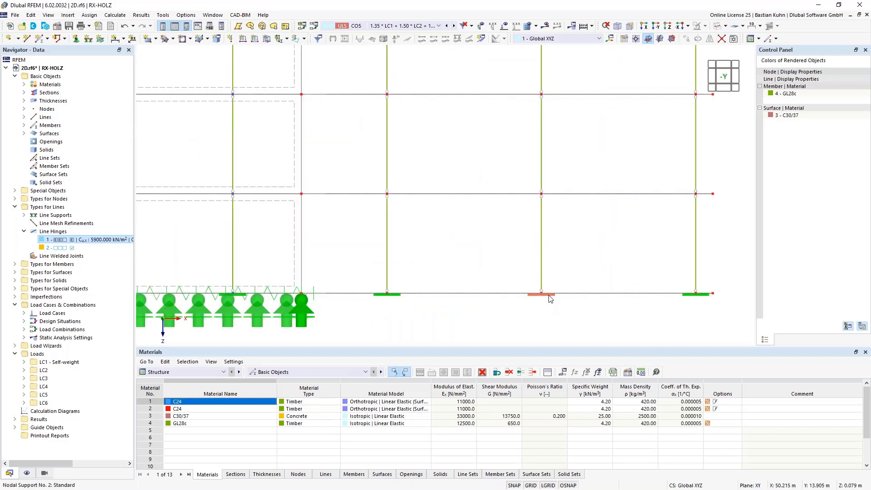
right_click(551, 295)
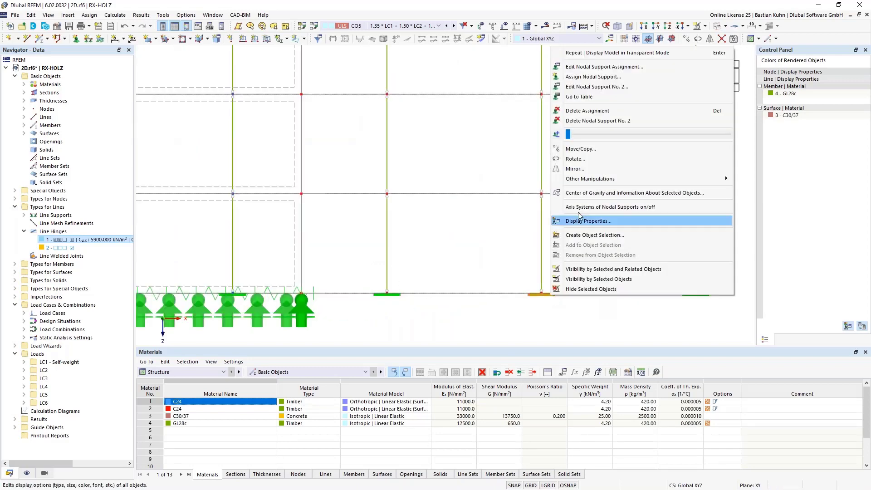
drag(574, 136, 600, 137)
click(512, 315)
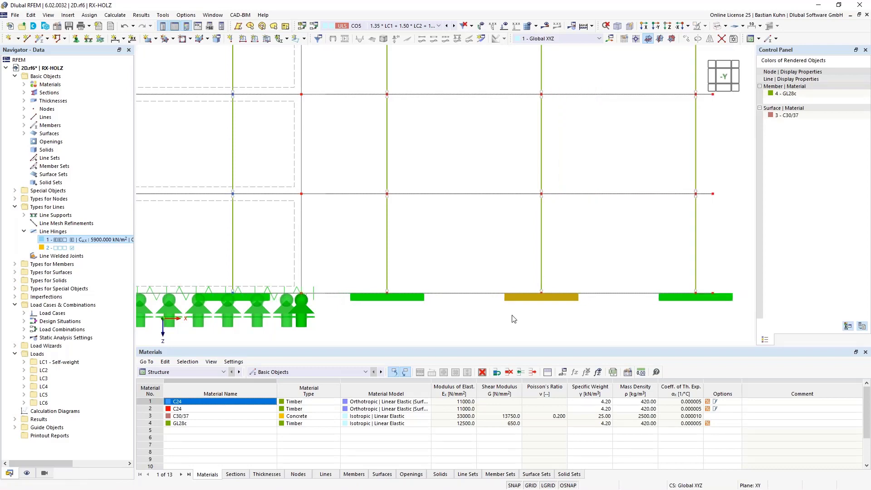
scroll(507, 323, down, 4)
middle_drag(497, 325, 546, 290)
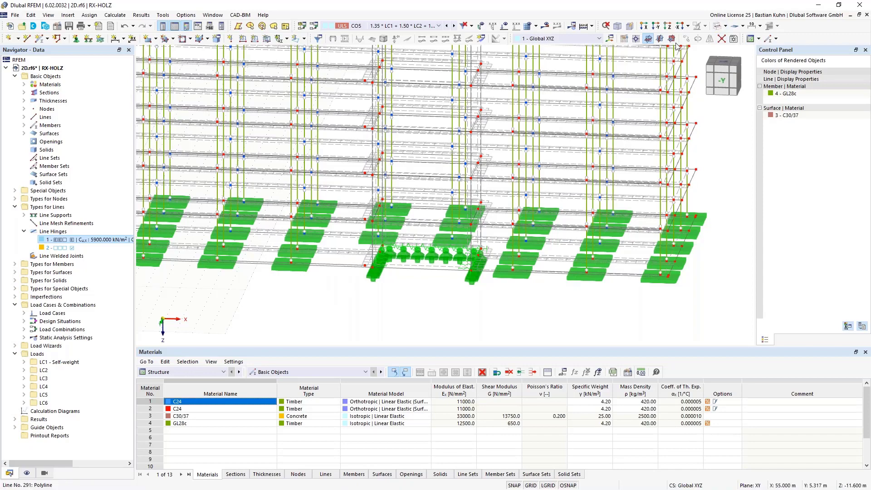
Step: Select everything at the ground level in the front view and delete only the surfaces of the base slab
click(655, 26)
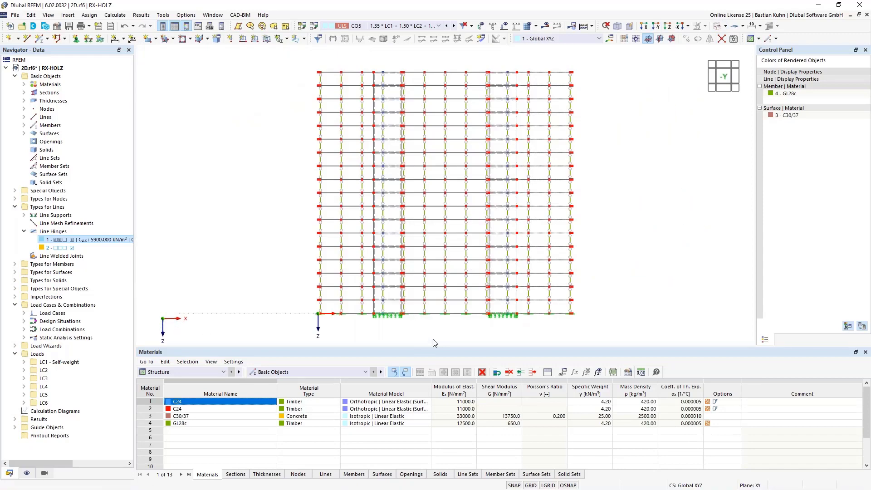
middle_drag(436, 335, 431, 291)
drag(582, 287, 600, 295)
click(291, 259)
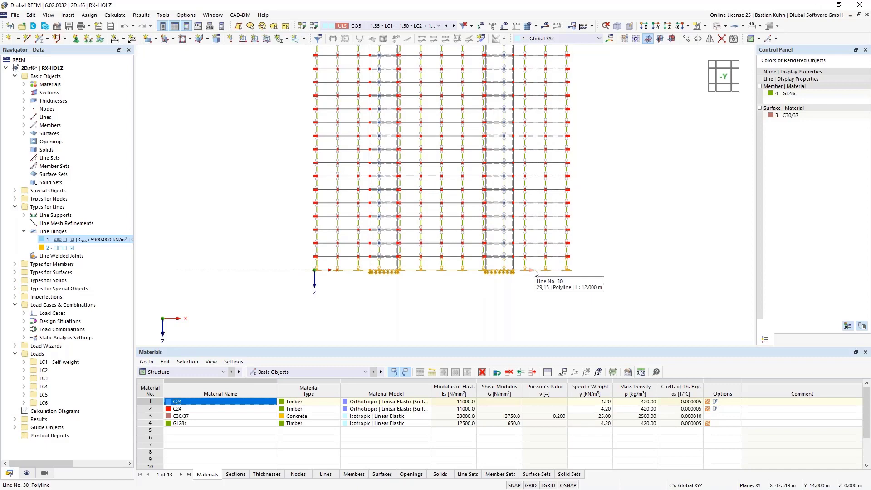
right_click(534, 273)
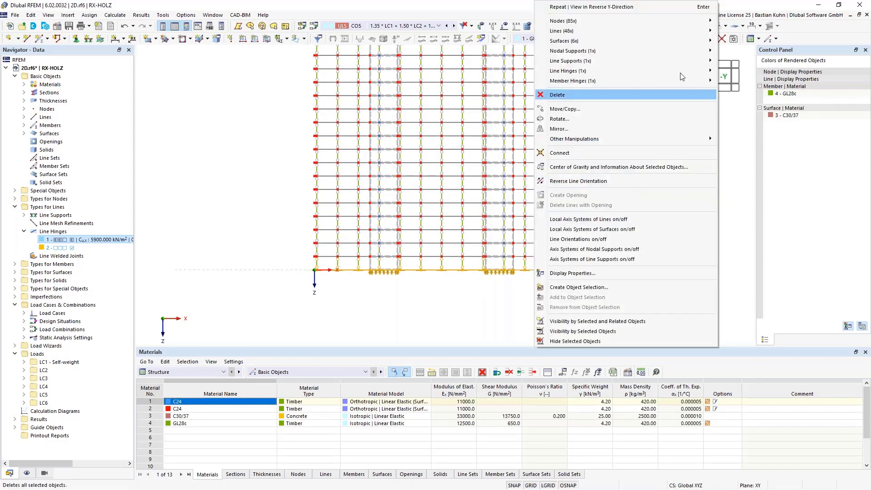
mouse_move(679, 41)
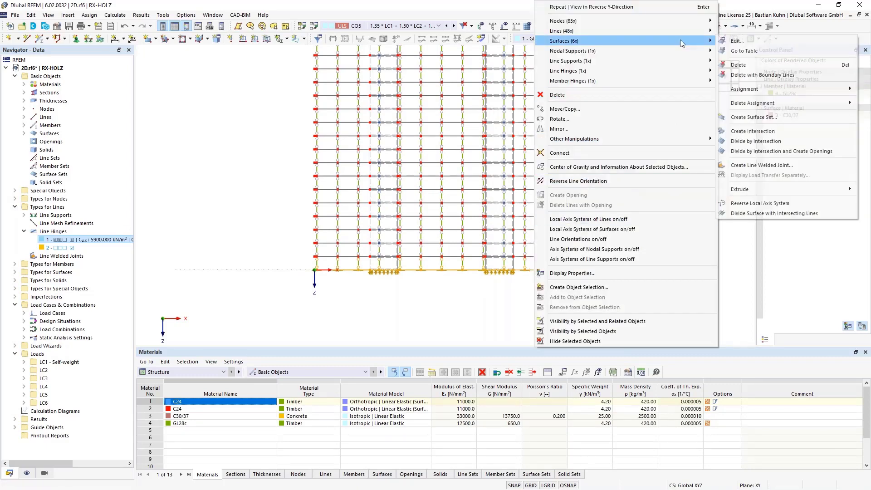
click(760, 66)
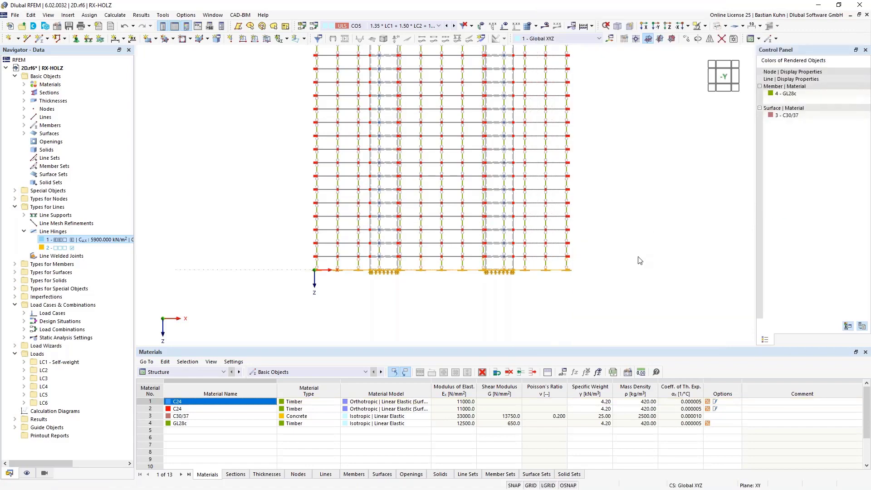
middle_drag(621, 268, 534, 264)
middle_drag(587, 188, 494, 216)
Step: Display load case LC6 with its loads and load values and examine how they are distributed over the storeys
click(438, 26)
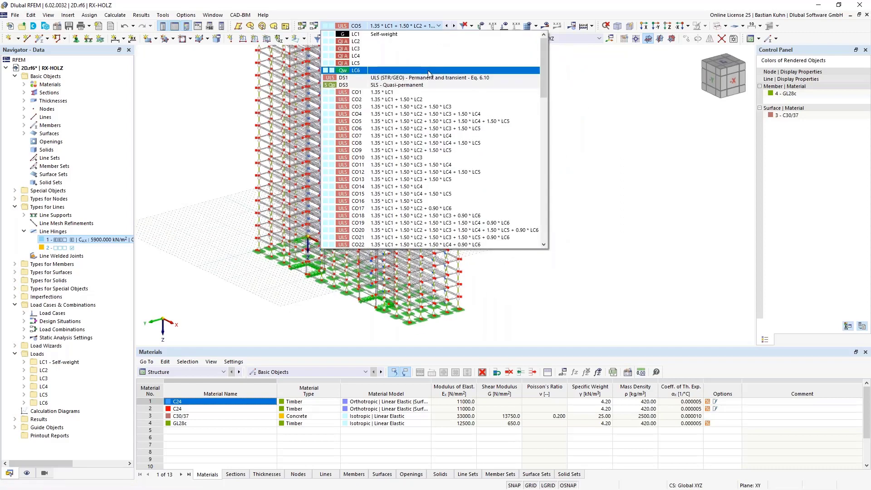
click(431, 78)
click(504, 26)
click(515, 25)
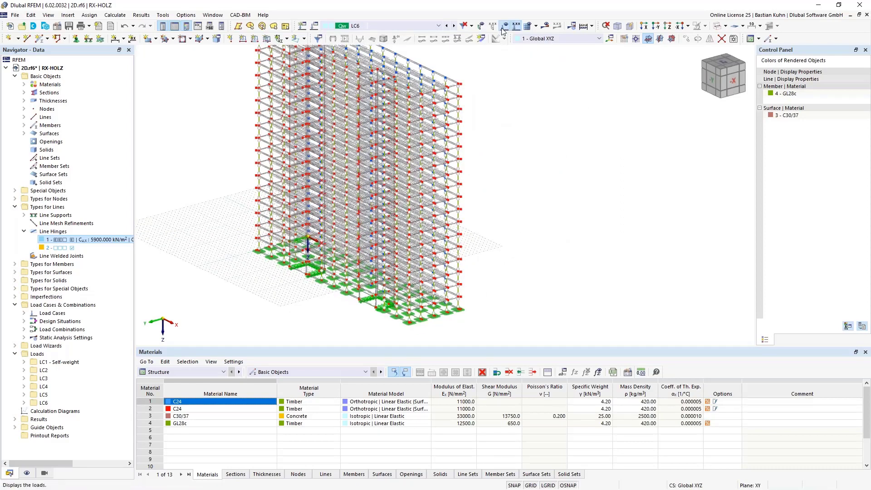
scroll(491, 300, up, 4)
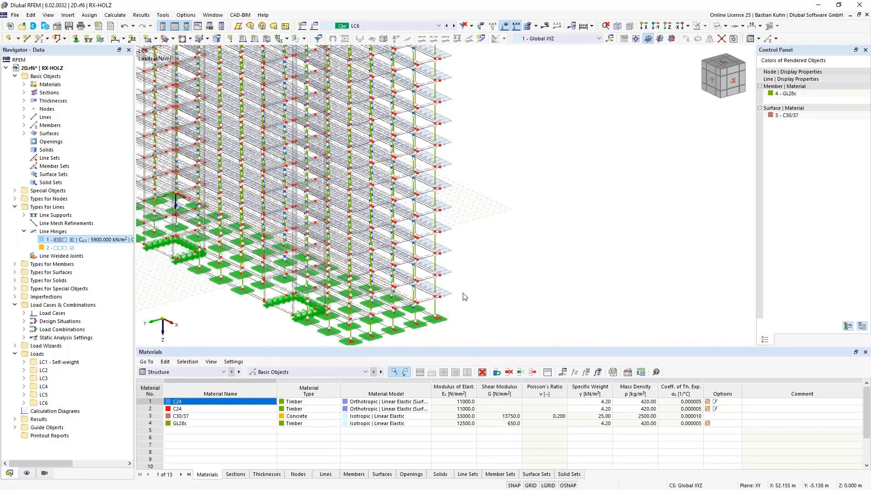
scroll(464, 293, down, 3)
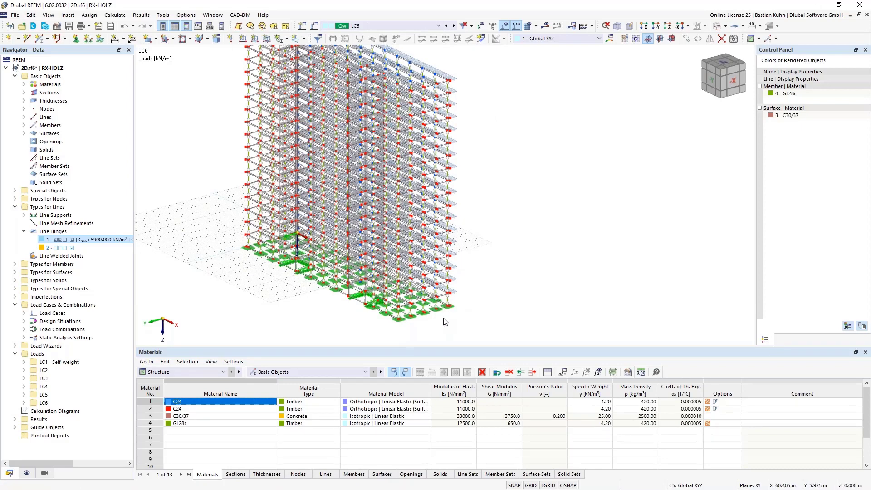
scroll(442, 306, up, 5)
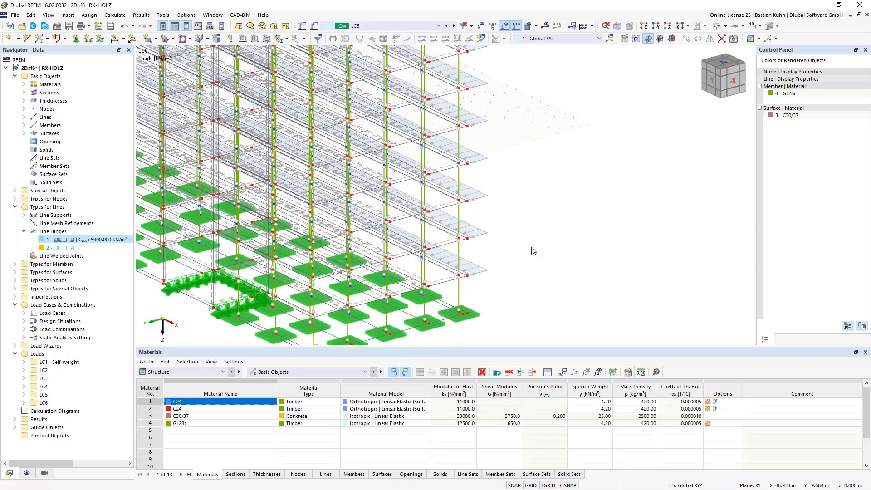
scroll(532, 249, down, 5)
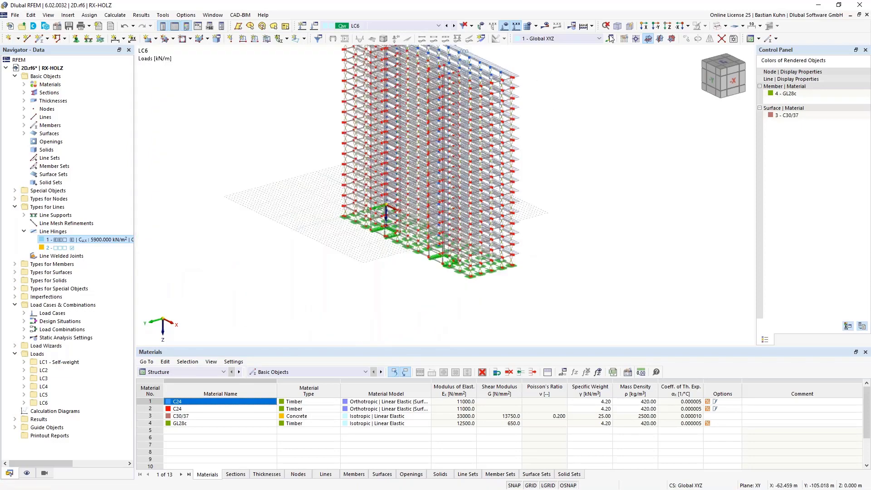
Step: Select the columns of the lowest storey in the front view and open these members for editing
click(655, 27)
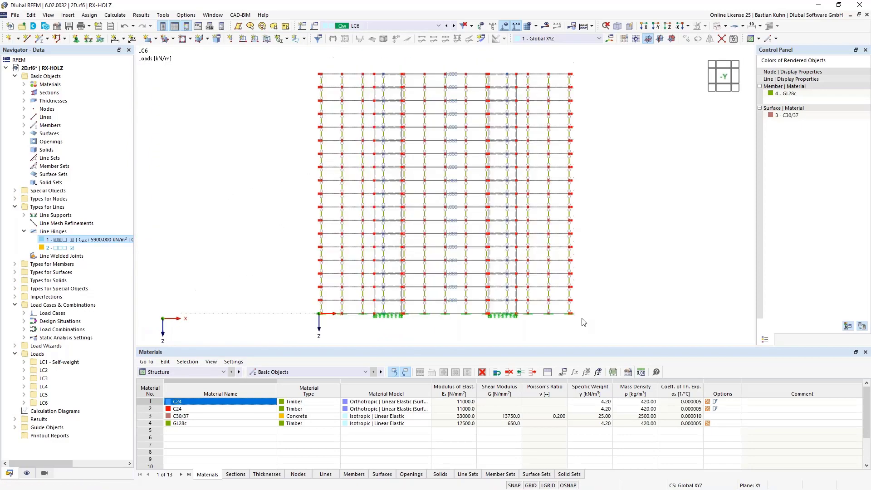
scroll(585, 312, up, 3)
middle_drag(585, 312, 628, 282)
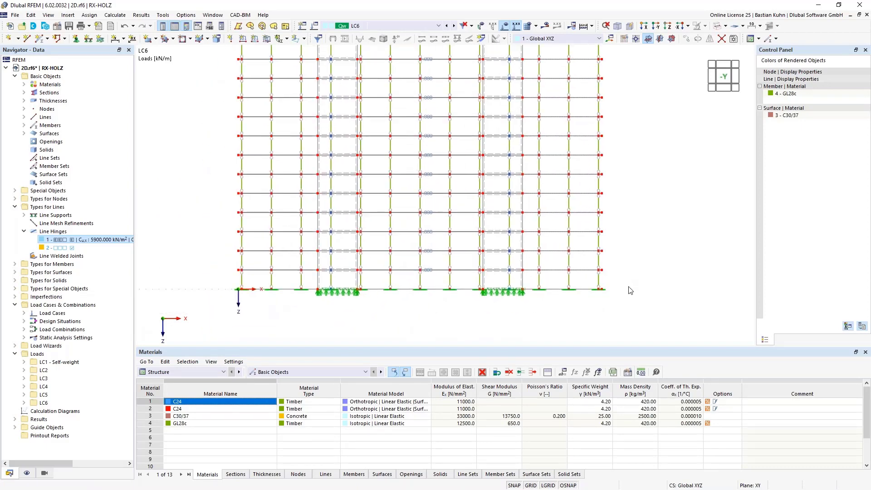
drag(629, 286, 151, 275)
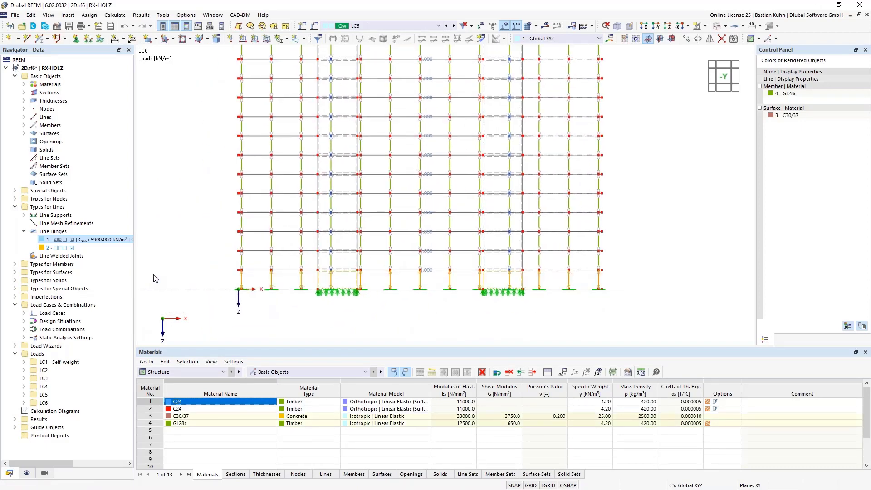
right_click(242, 284)
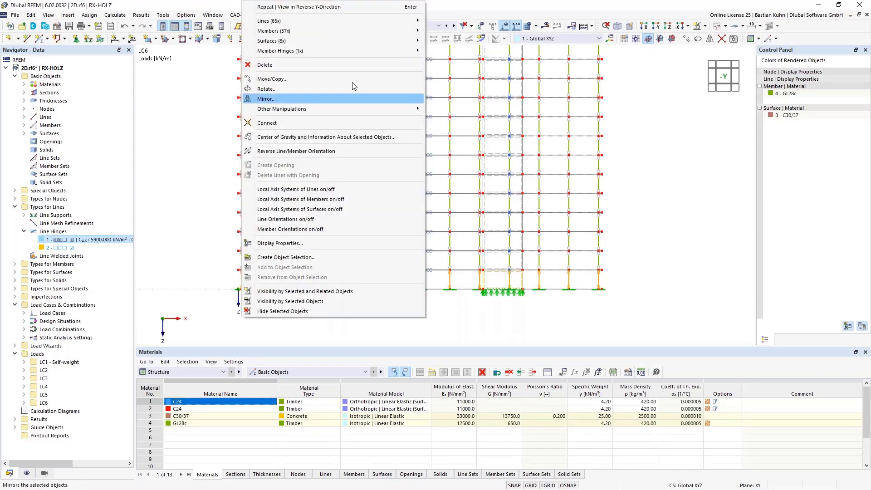
mouse_move(378, 31)
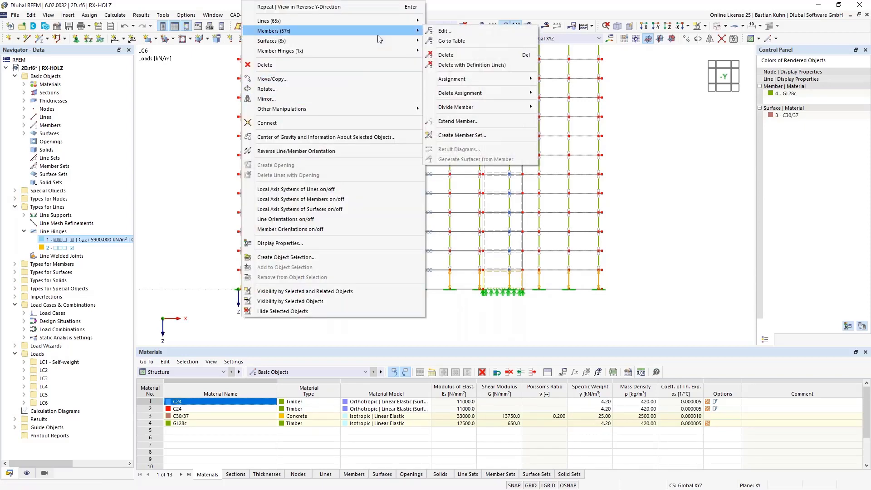
click(442, 32)
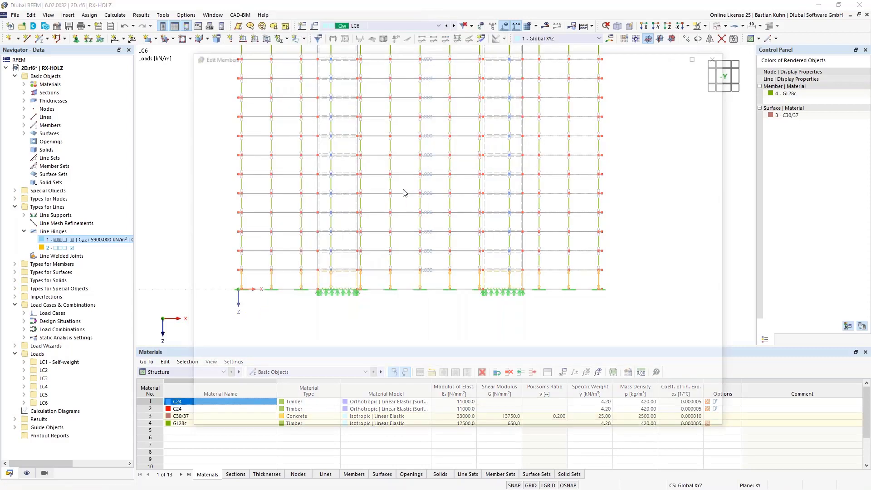
Step: Create a rectangular massive section R_M1 400/400 with material C30/37 and assign it to the selected lowest-storey columns
click(236, 98)
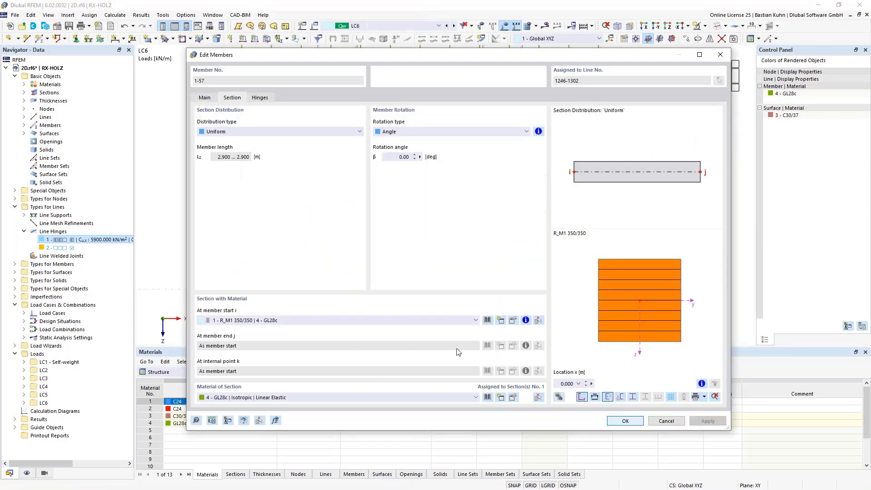
click(487, 320)
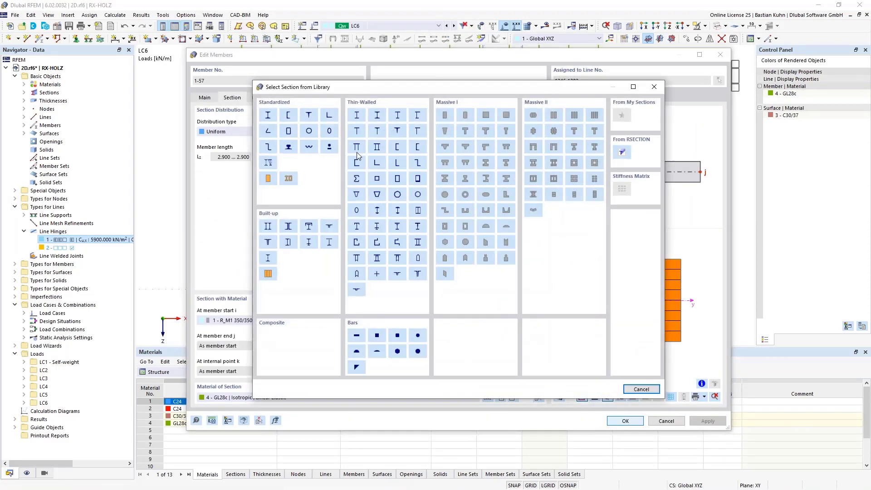
click(445, 116)
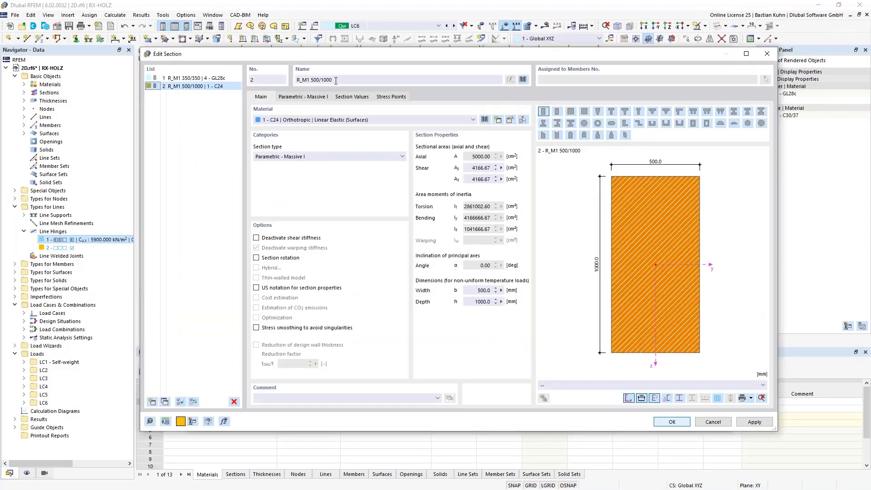
drag(335, 80, 311, 80)
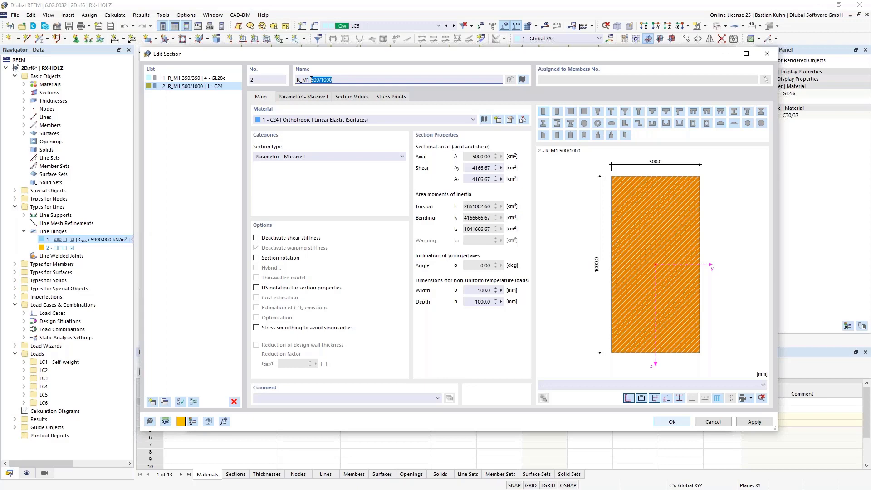
text(400)
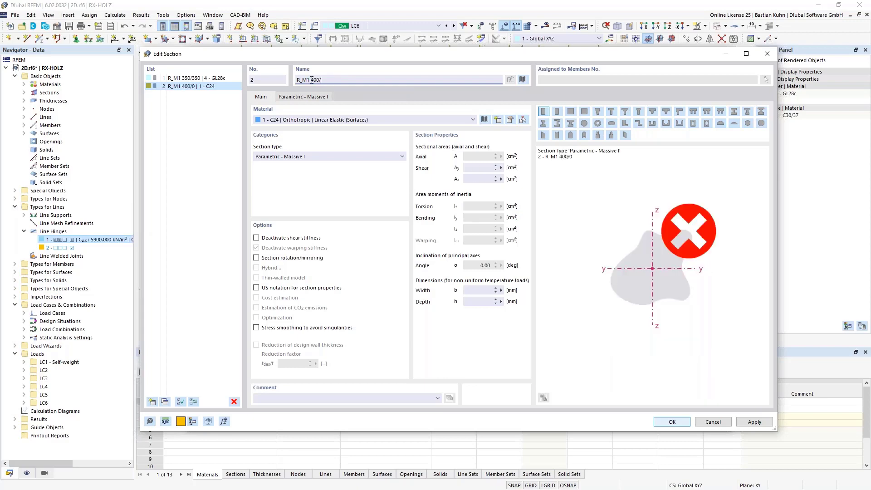
text(/400)
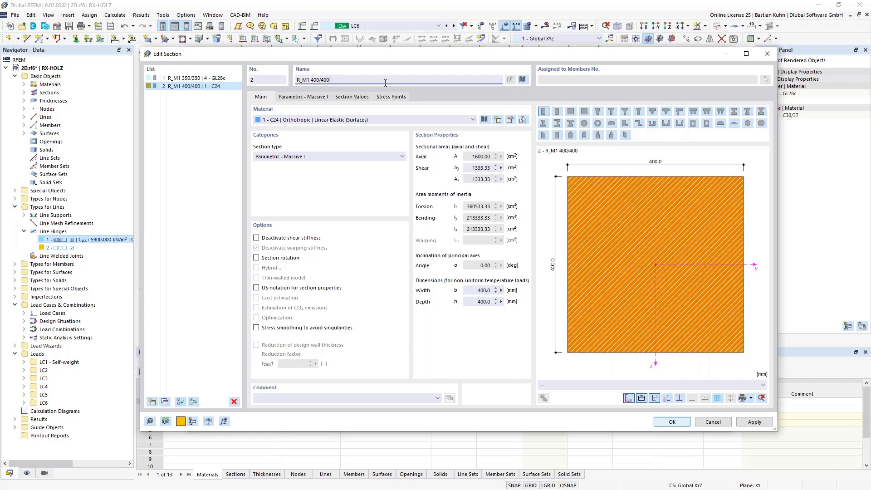
click(472, 121)
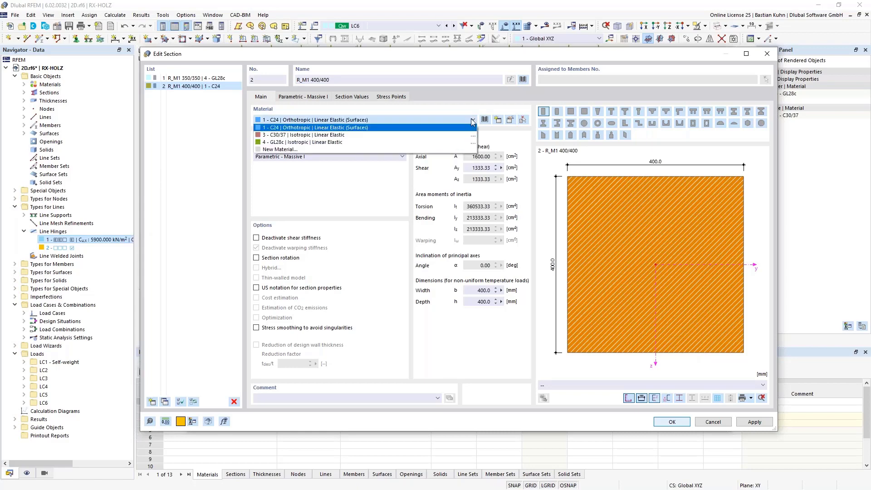
click(345, 134)
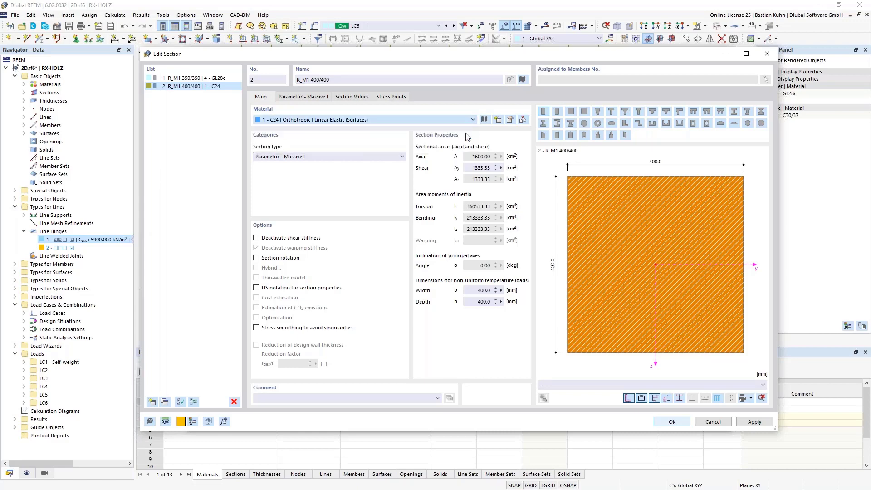
click(671, 422)
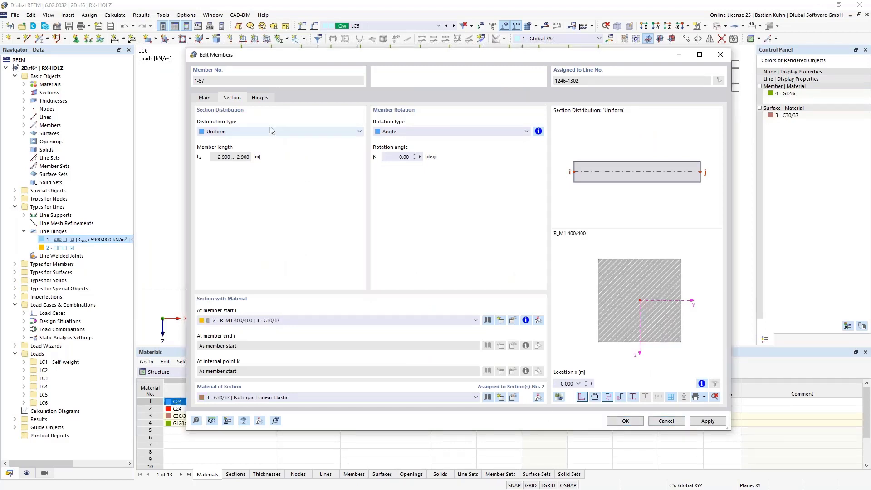
Step: Remove the member hinge at the start of the selected columns, keep hinge 1 at their end, and apply the changes
click(262, 97)
click(316, 156)
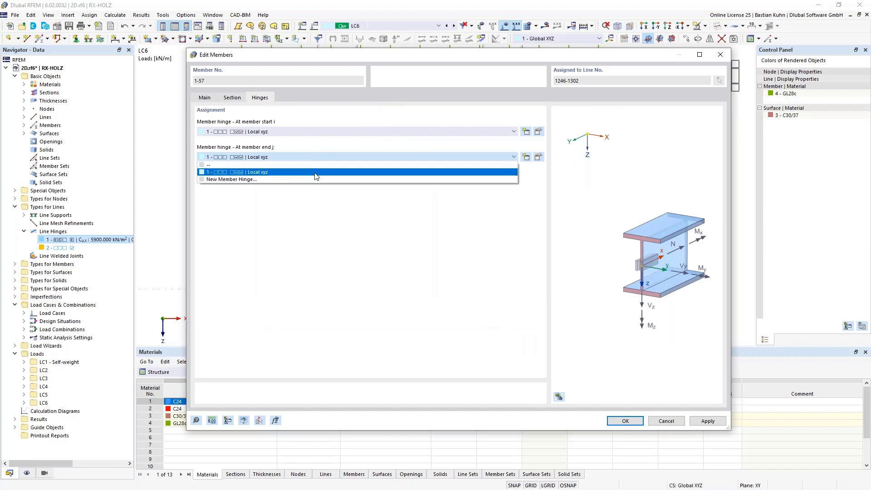
click(305, 130)
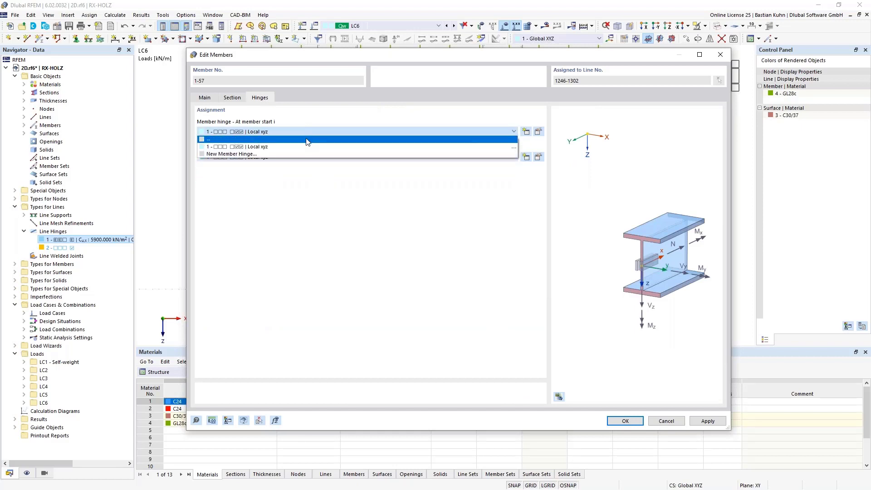
click(306, 141)
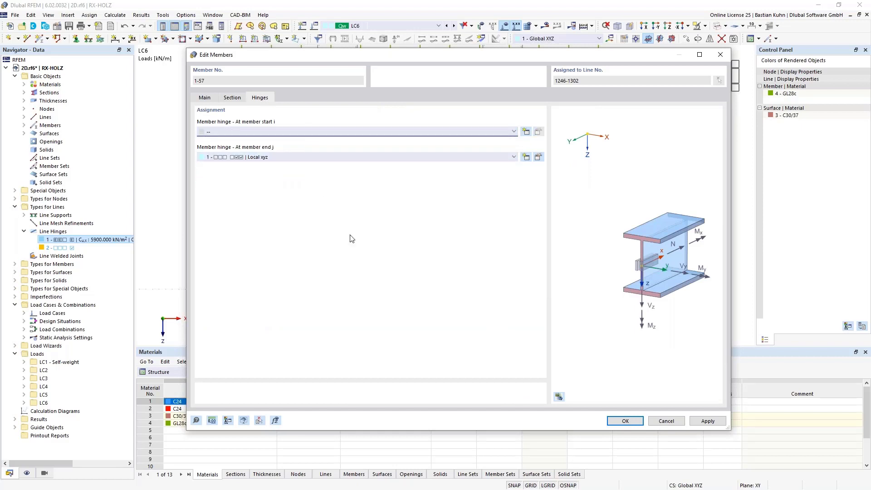
click(624, 421)
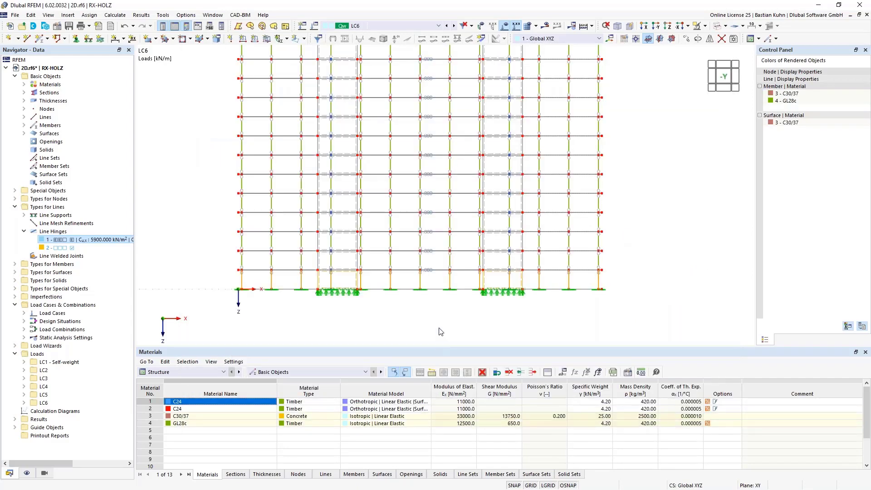
Step: Run the static analysis of load case LC6 for the whole building model
scroll(431, 297, up, 1)
scroll(431, 297, up, 2)
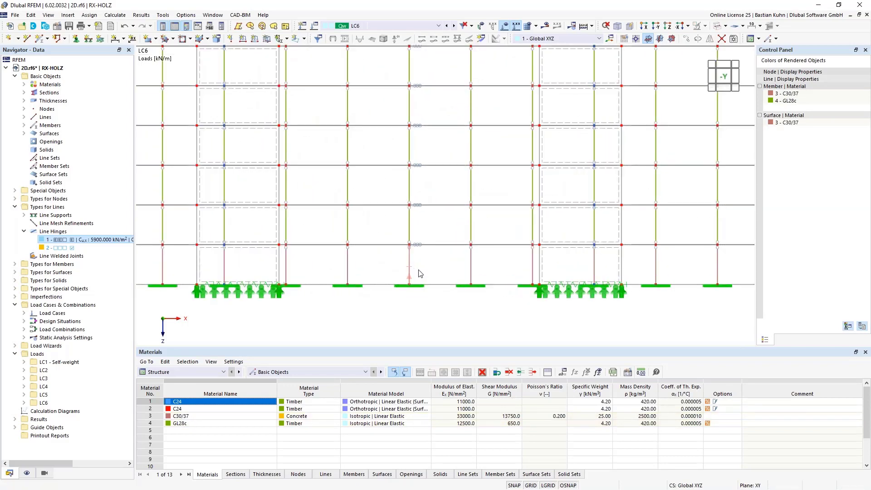
scroll(462, 291, down, 3)
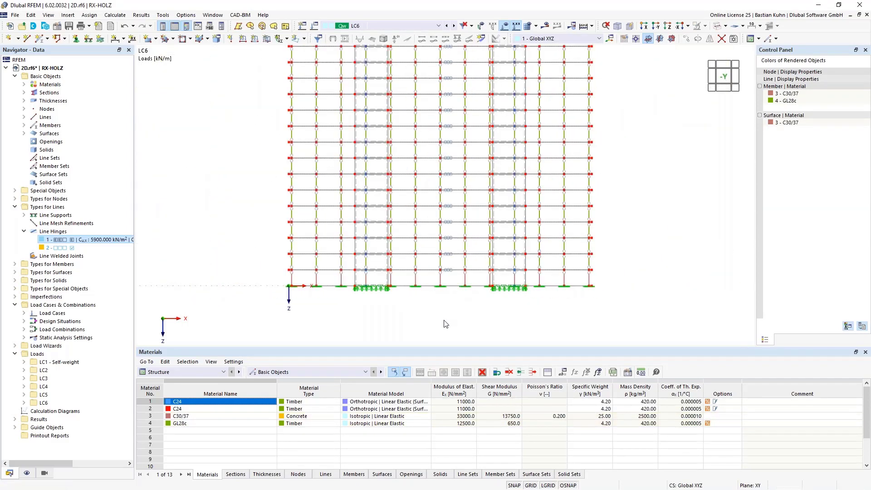
scroll(444, 323, down, 1)
ctrl+middle_drag(448, 326, 400, 328)
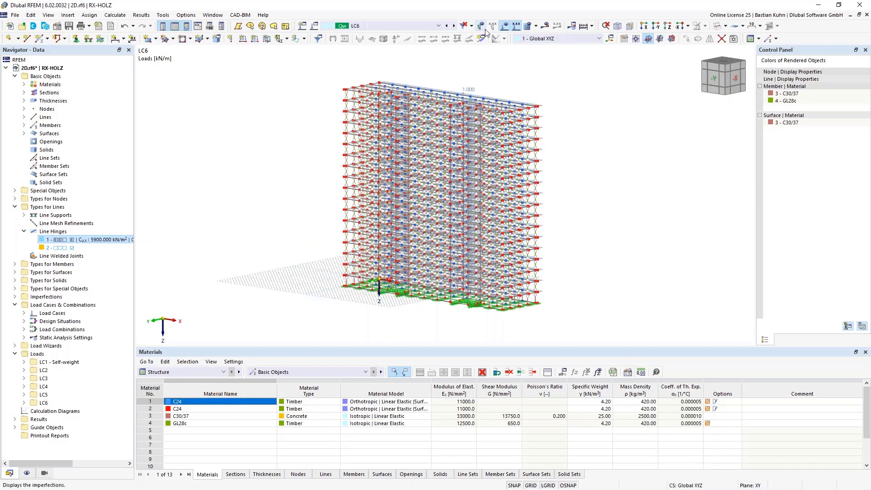
click(545, 26)
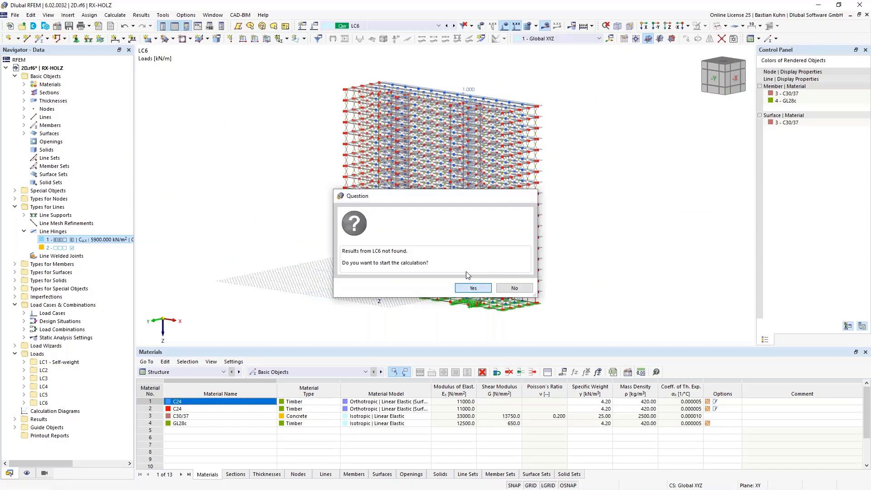
click(473, 288)
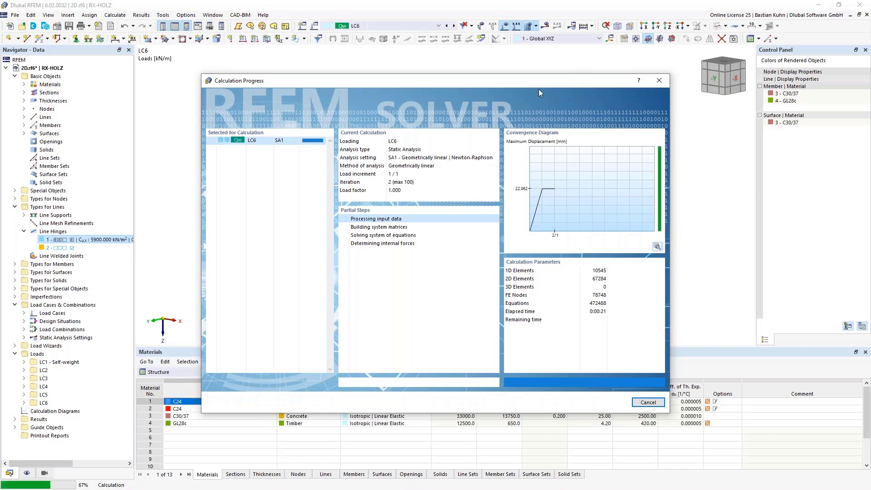
mouse_move(540, 81)
mouse_down()
mouse_move(292, 193)
mouse_move(326, 210)
mouse_move(522, 80)
mouse_move(547, 102)
mouse_move(551, 80)
mouse_up()
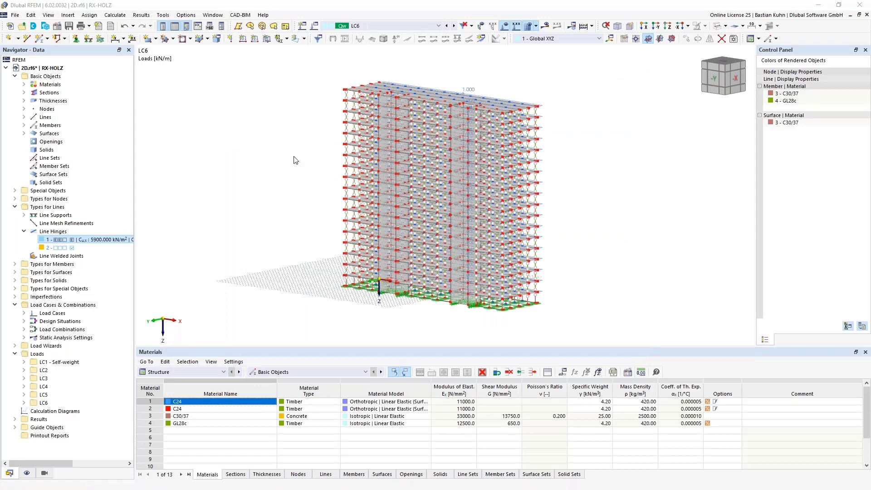
Step: Display the LC6 results as global deformations |u| on the whole building and examine them in 3D
click(547, 26)
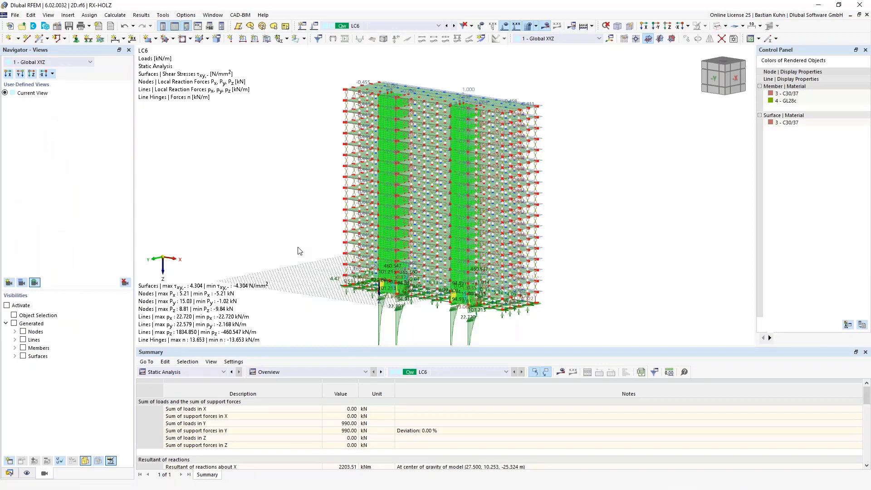
click(546, 26)
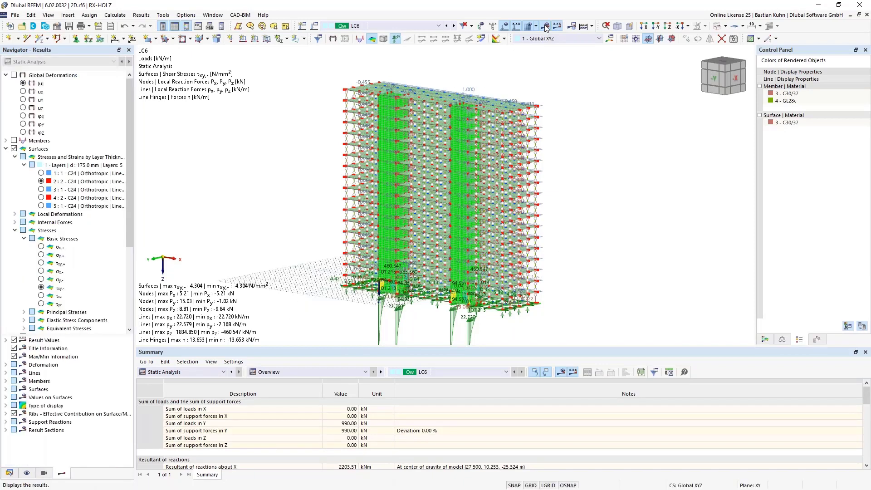
click(16, 76)
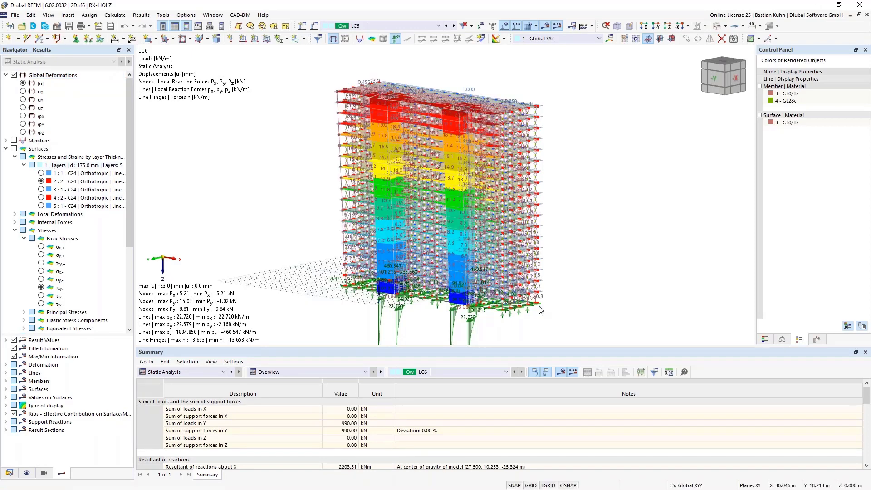
ctrl+middle_drag(573, 249, 545, 248)
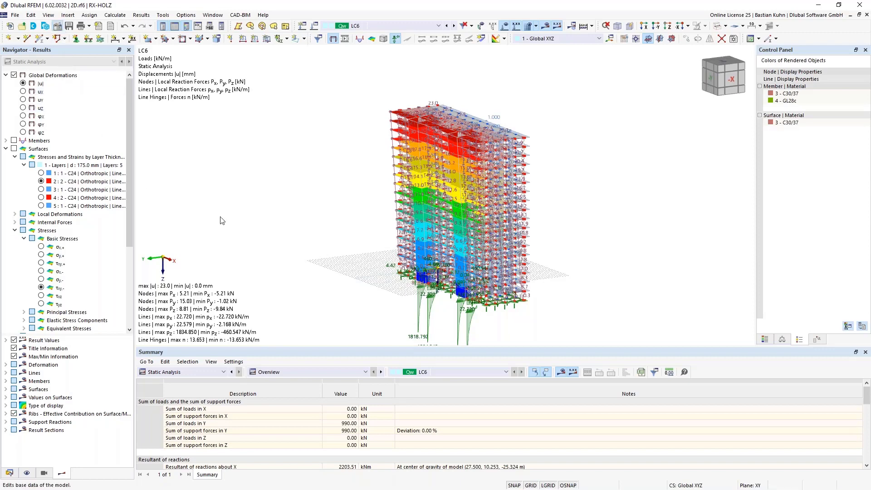
Step: Activate the Building Model add-on in the model's base data
click(289, 74)
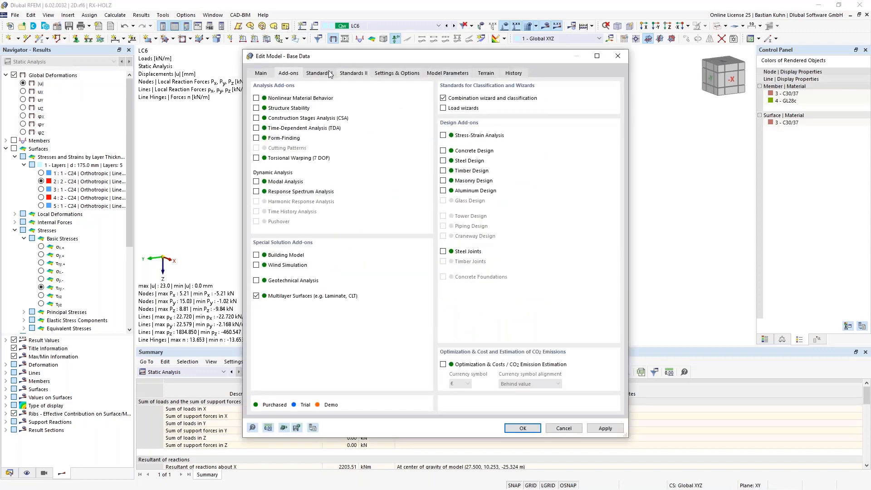
click(256, 255)
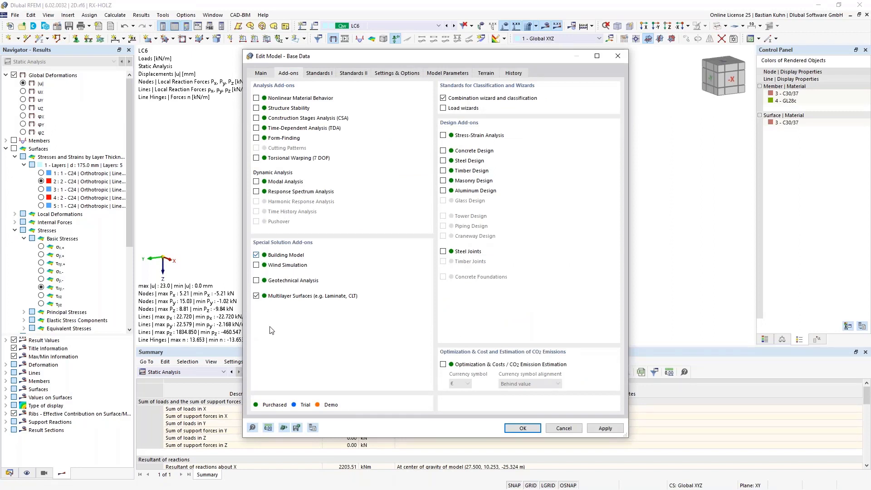
click(522, 428)
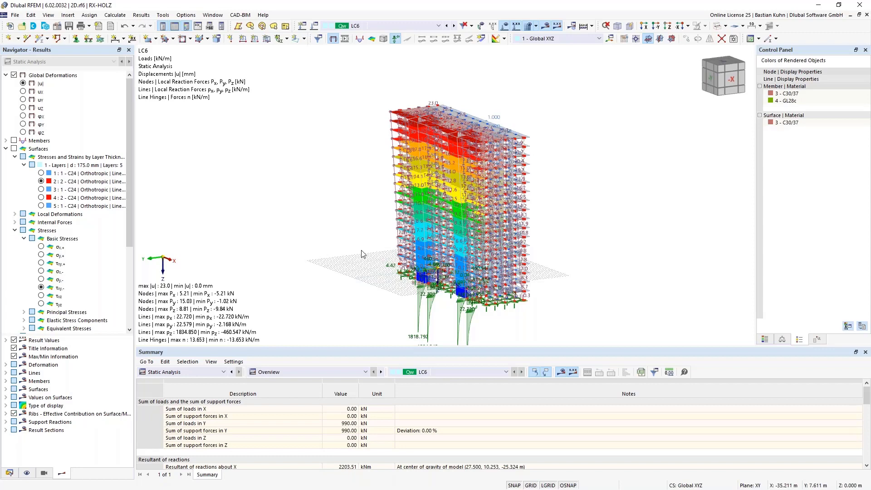
Step: Create a new building story and set its top elevation to -2.900 m by picking a node at the first upper slab
click(9, 473)
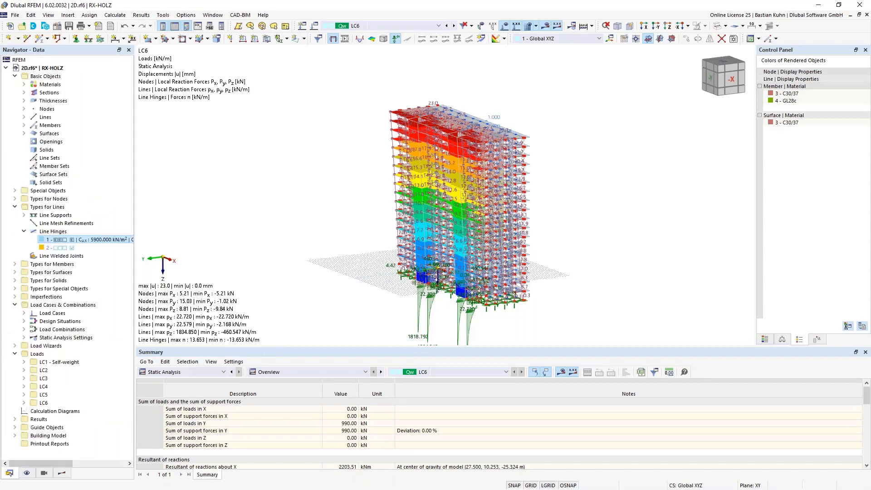
click(15, 435)
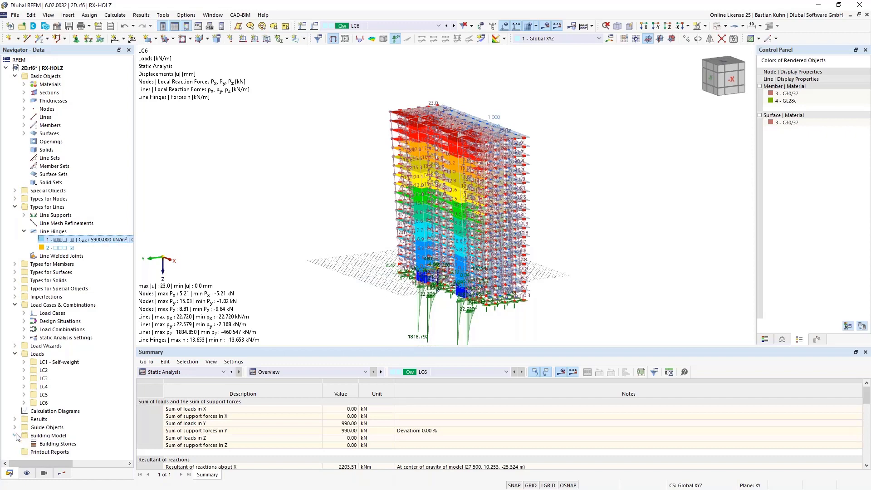
right_click(54, 443)
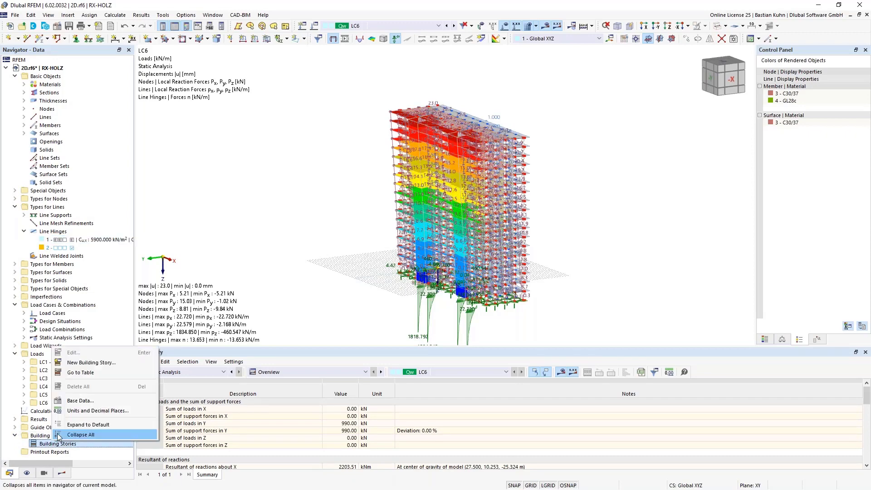
click(90, 363)
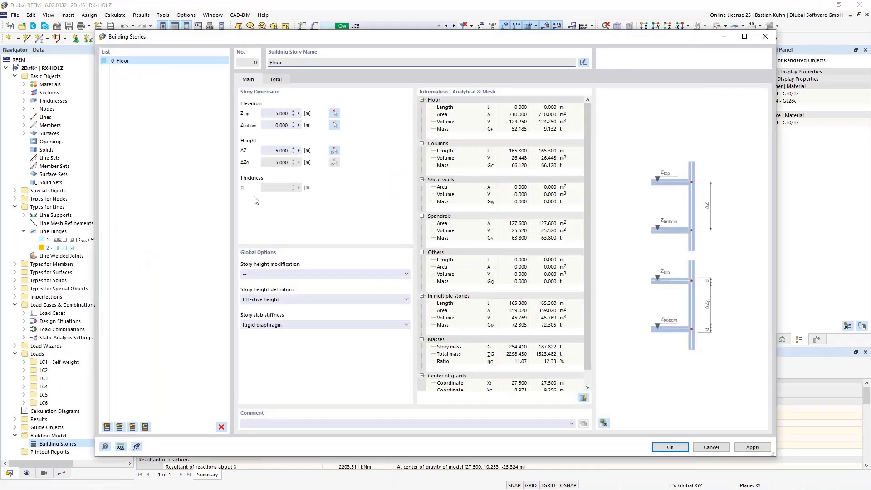
click(333, 114)
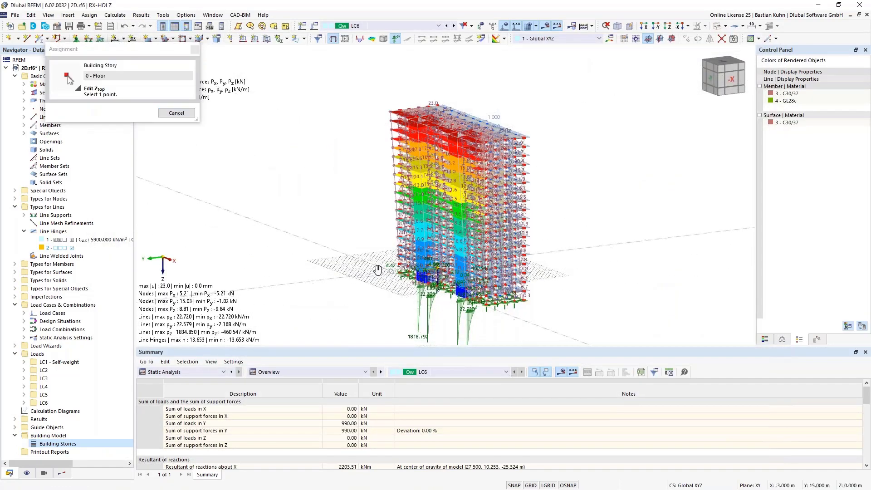
scroll(386, 272, up, 5)
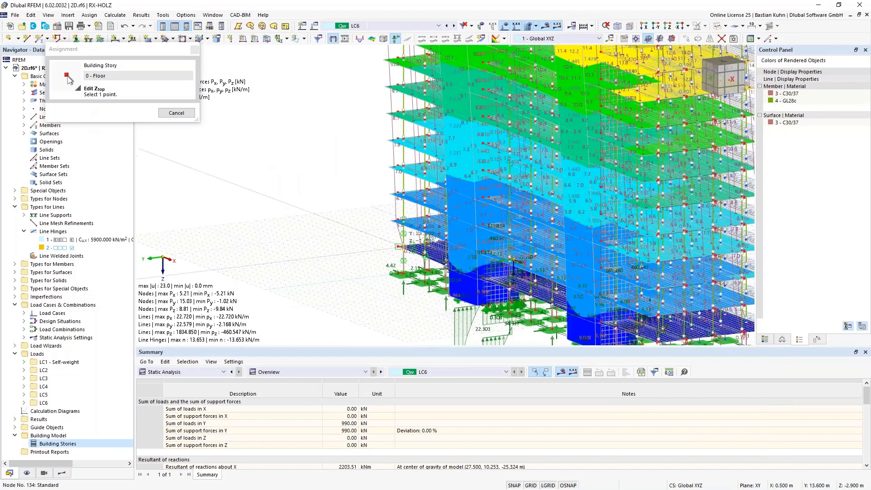
click(397, 247)
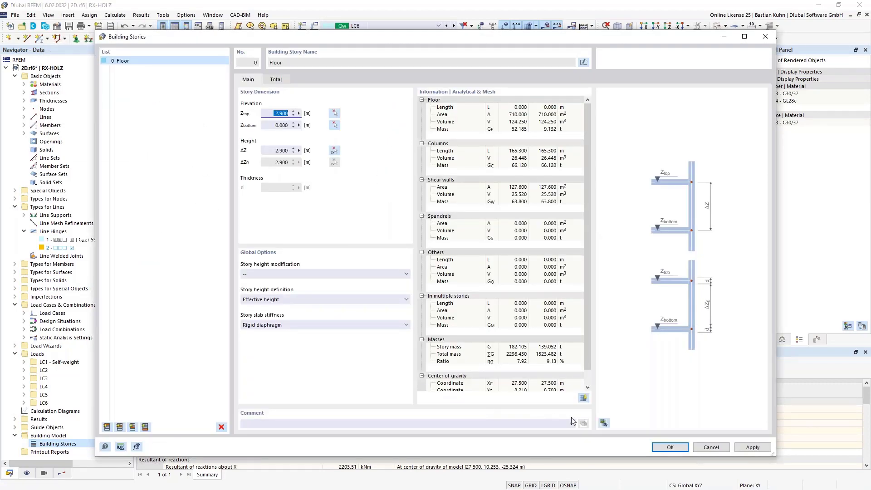
Step: Show the new story in the dialog's model preview and examine its extent up close
click(601, 422)
drag(611, 32, 547, 19)
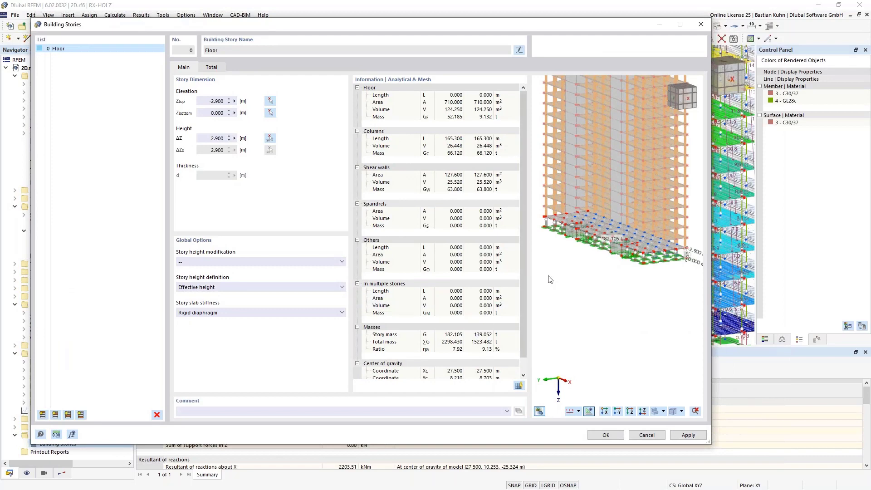
scroll(601, 232, up, 5)
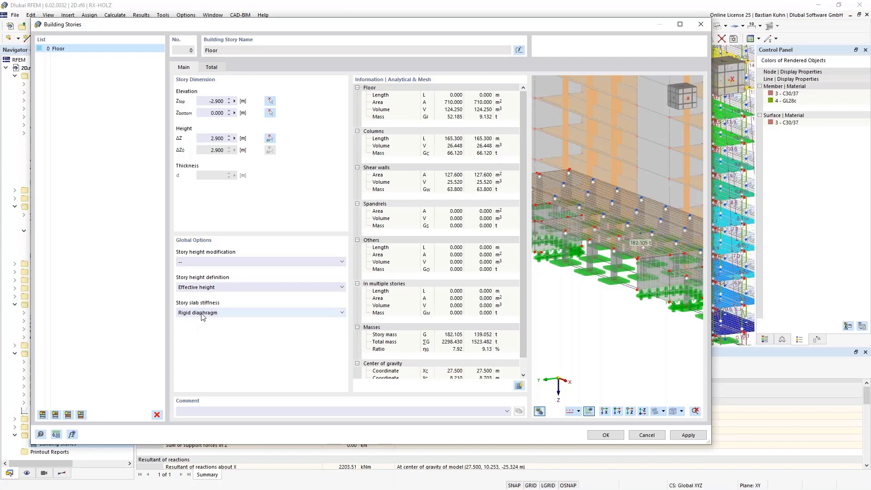
Step: Accept the new building story along with deletion of the existing results, and examine its rigid diaphragm in the model
click(603, 435)
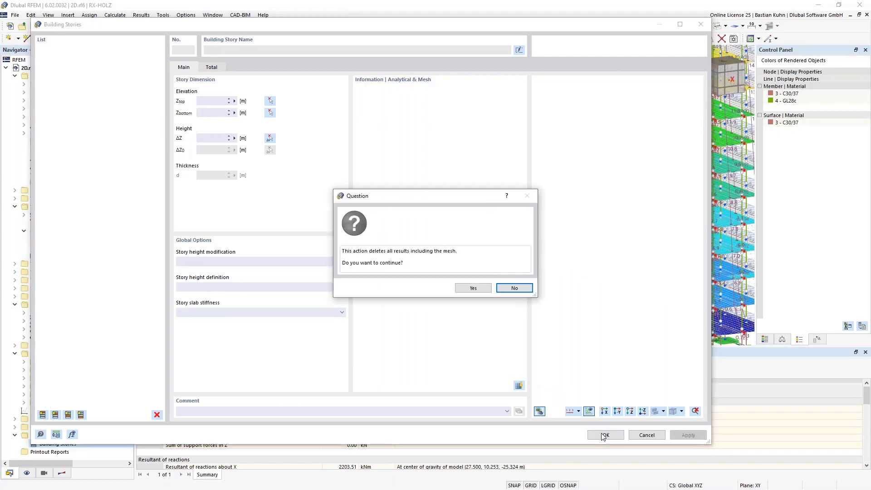
click(478, 289)
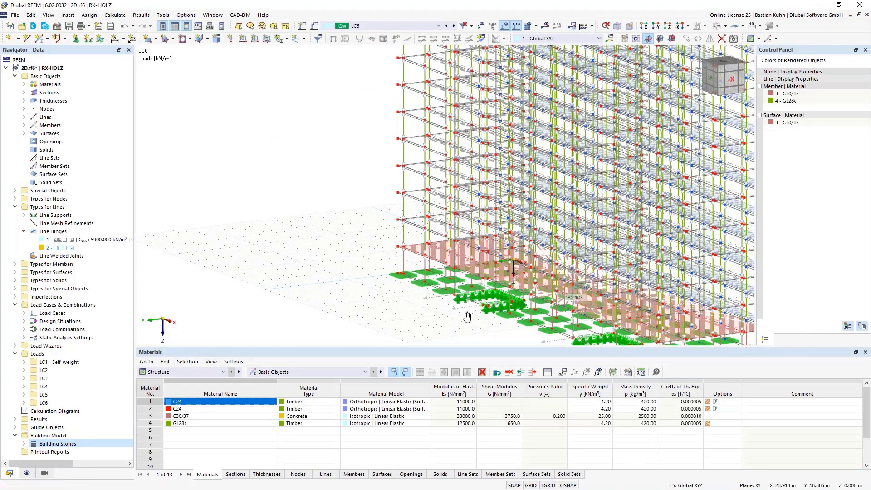
middle_drag(466, 316, 469, 227)
scroll(467, 225, down, 1)
scroll(446, 199, up, 5)
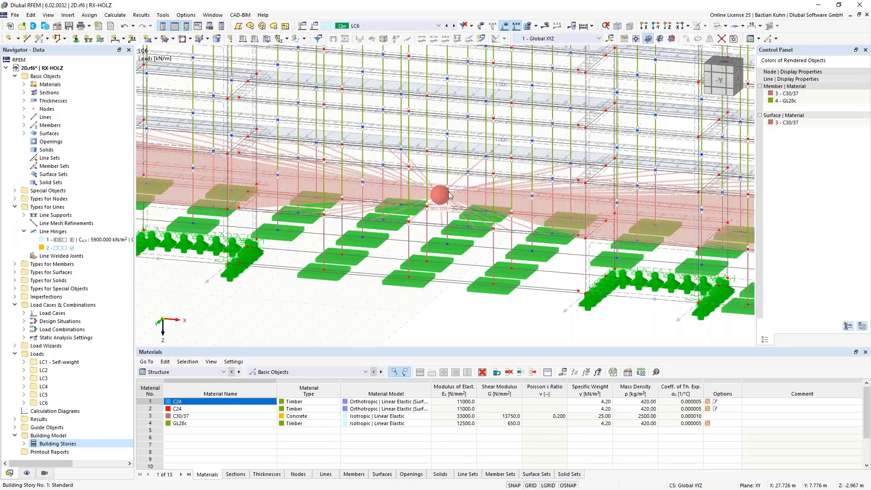
scroll(446, 201, down, 1)
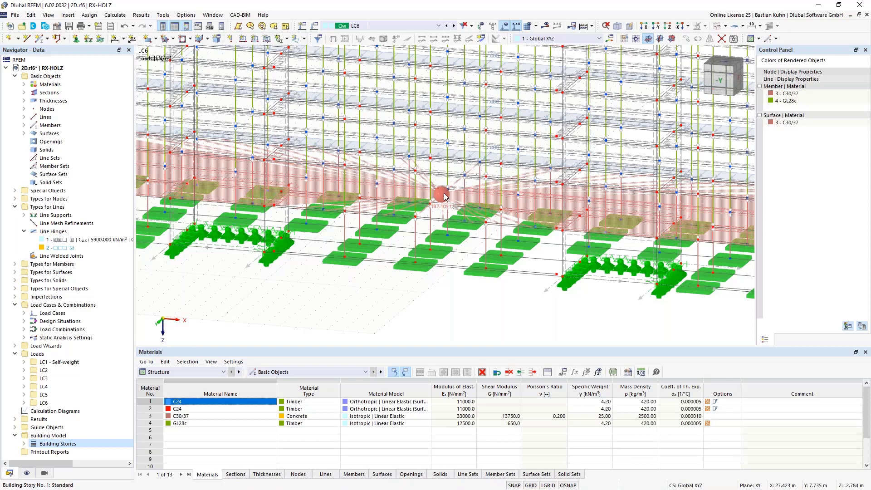
Step: Reopen the building stories for editing and replace the lowest floor's rigid diaphragm slab stiffness with the blank option (--)
right_click(40, 445)
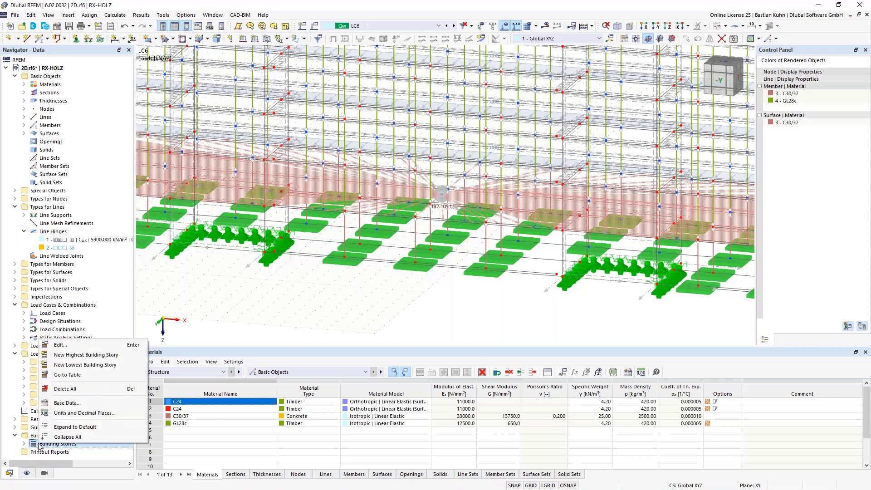
click(71, 345)
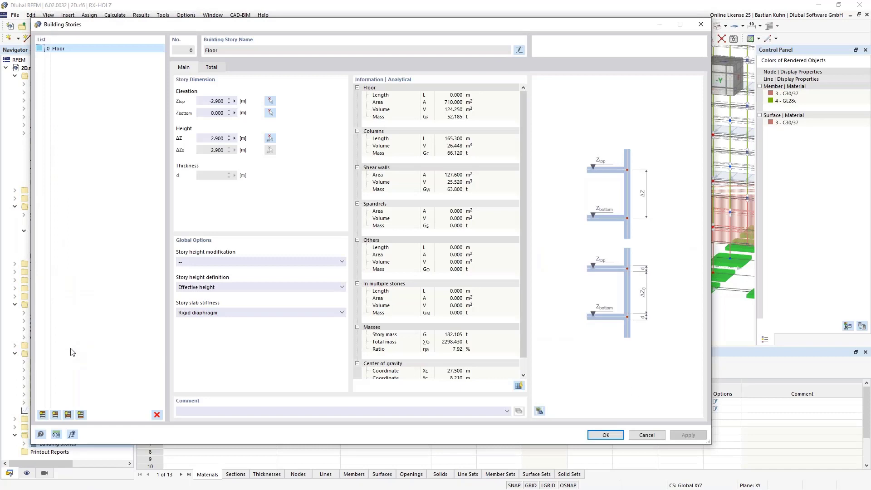
click(200, 314)
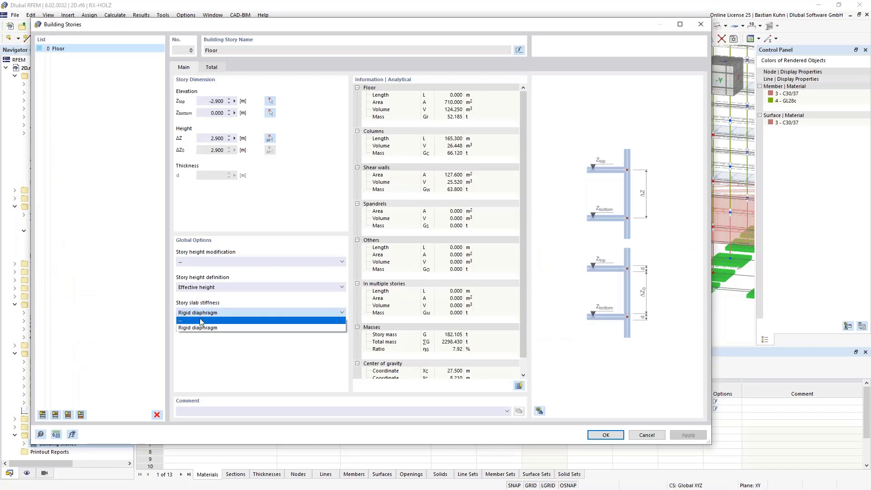
click(200, 320)
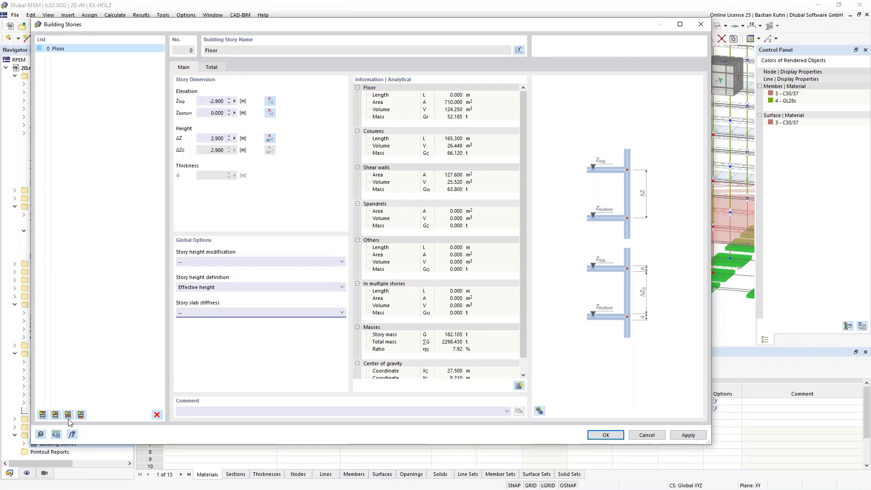
Step: Add building stories 1 to 20 above the lowest floor, each 2.900 m high, up to a top elevation of -60.900 m
click(55, 414)
click(55, 414)
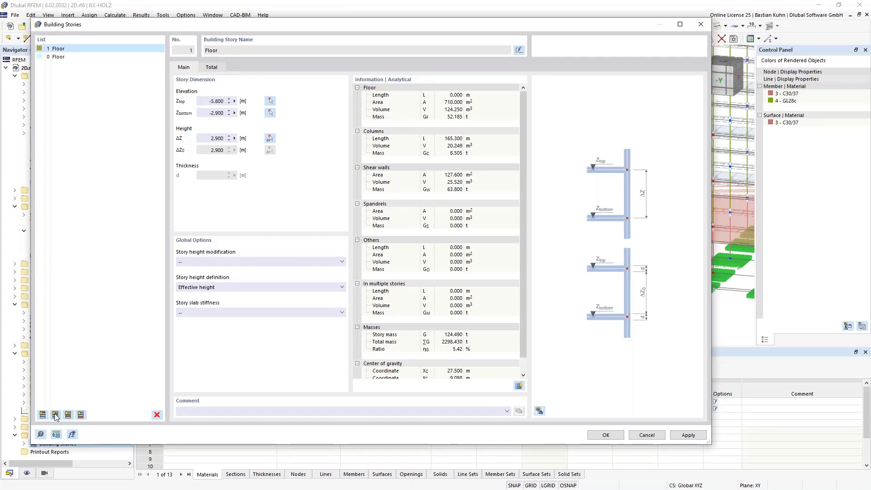
click(55, 414)
click(55, 414)
click(55, 414)
click(55, 415)
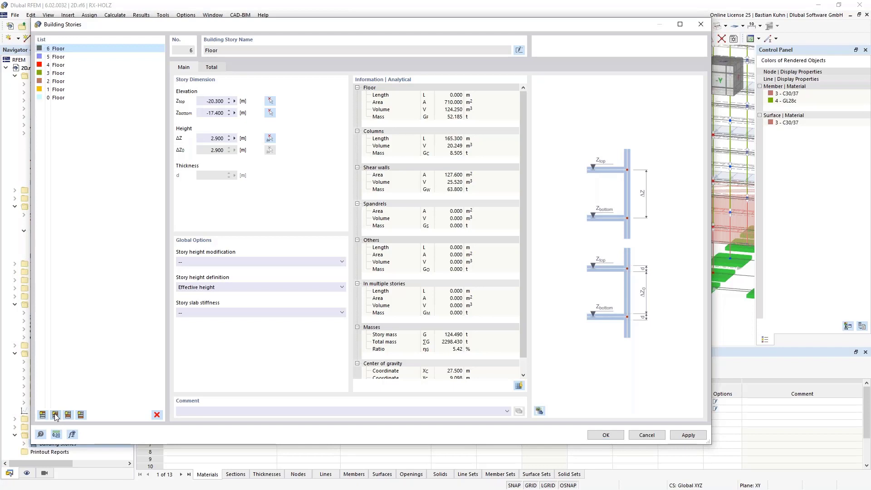
click(55, 415)
click(54, 414)
click(55, 414)
click(54, 415)
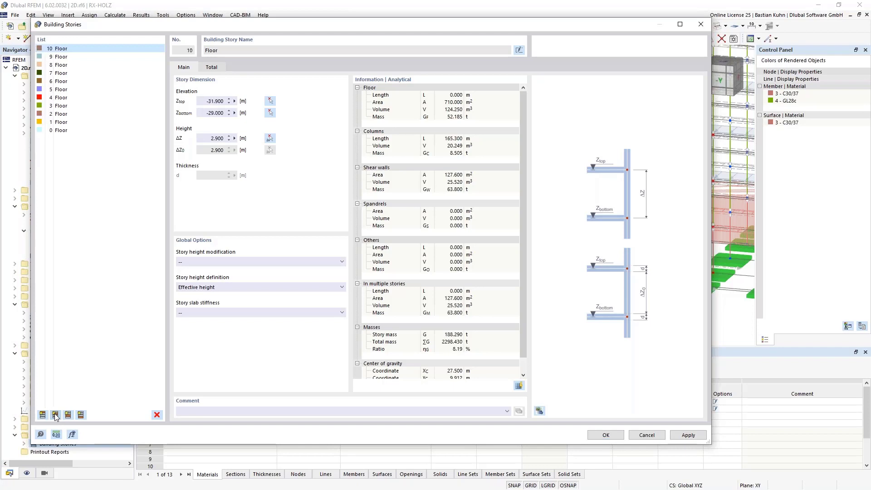
click(55, 415)
click(55, 415)
click(55, 414)
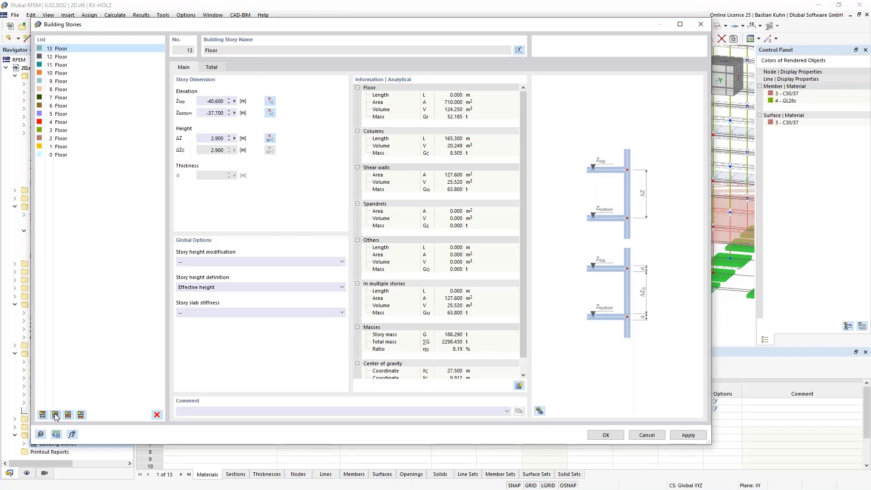
click(55, 415)
click(54, 414)
click(55, 414)
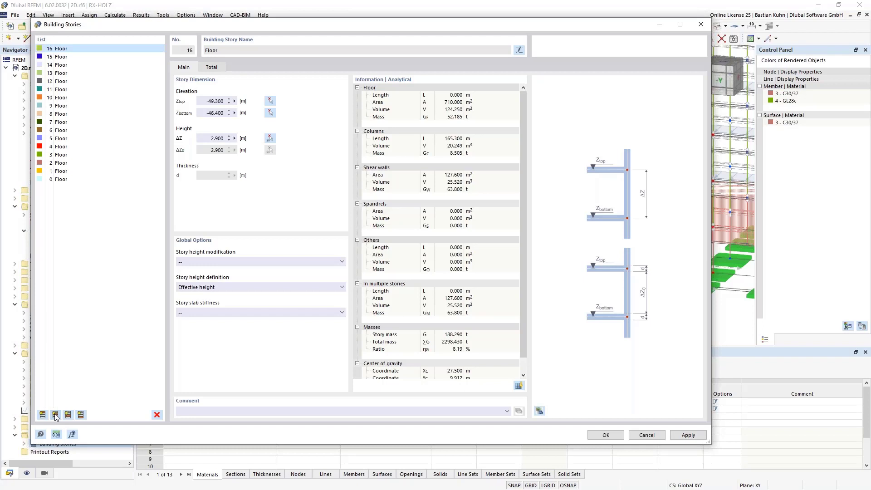
click(55, 414)
click(54, 415)
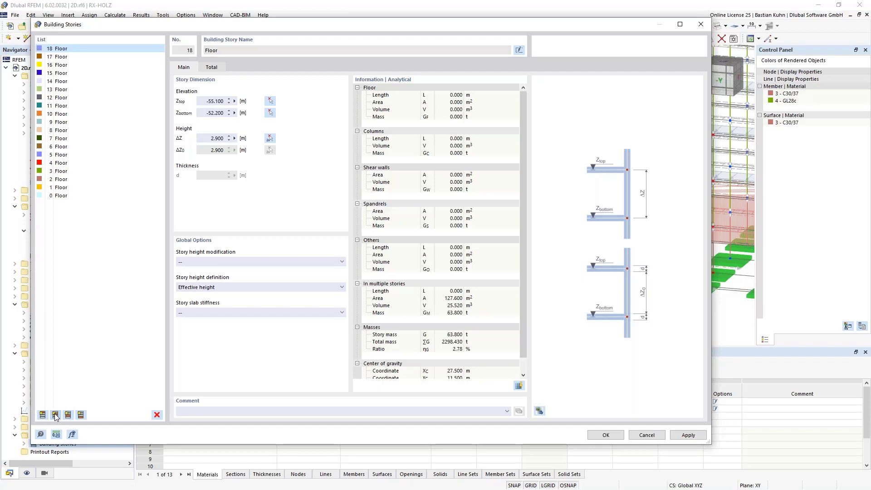
Step: Delete the surplus stories 18 to 20 above the building using the model preview, and accept the remaining building stories
click(538, 411)
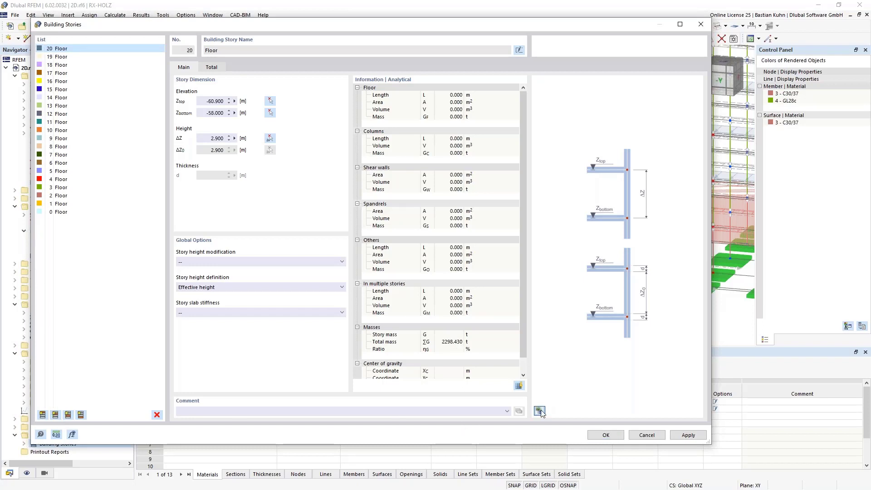
click(539, 410)
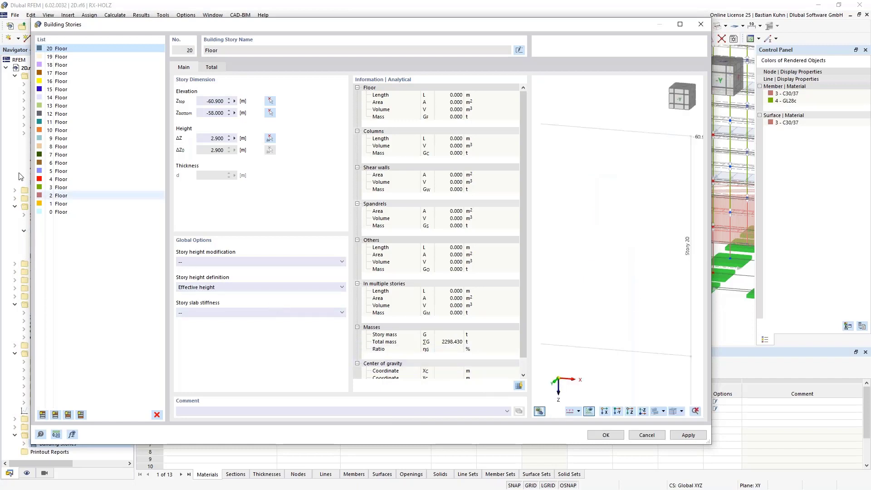
shift+click(60, 65)
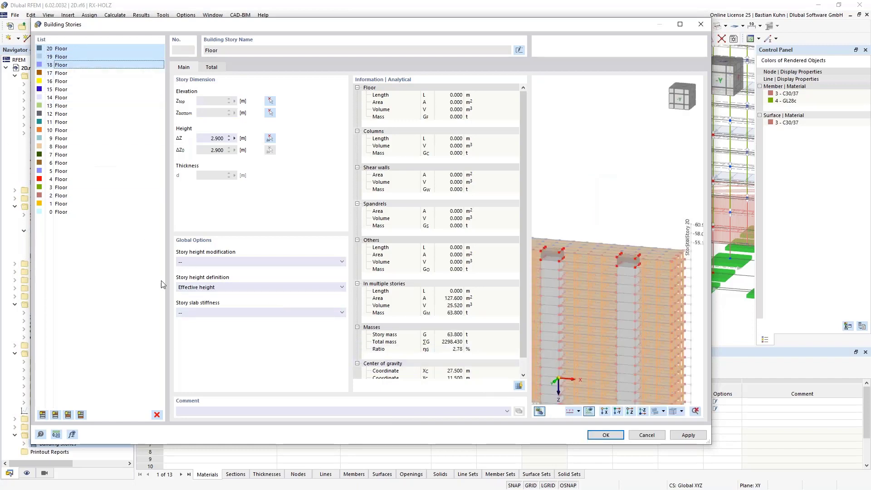
click(158, 413)
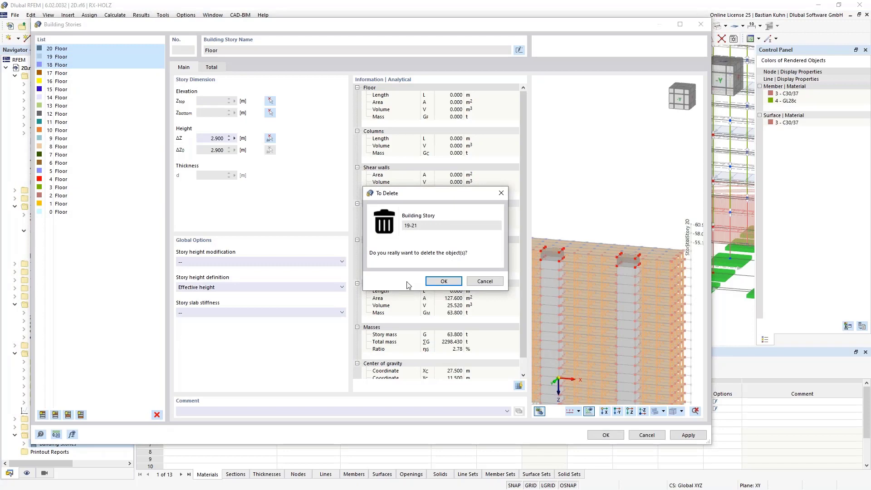
click(443, 281)
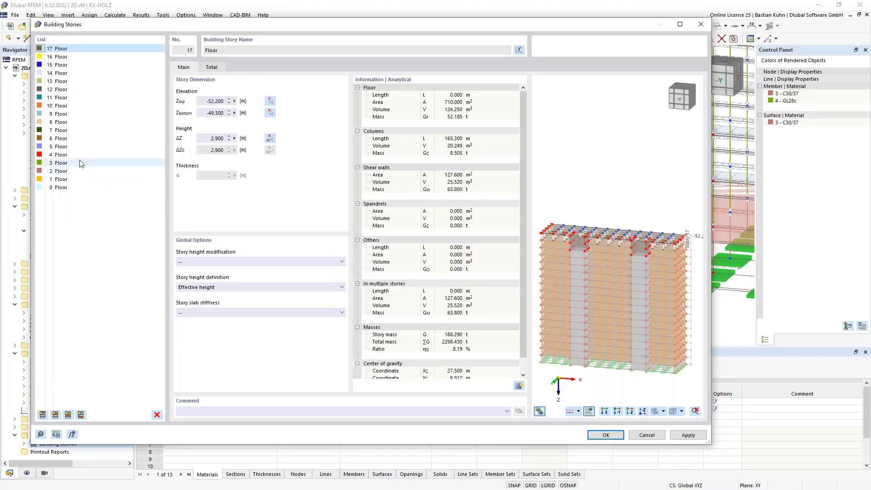
click(56, 138)
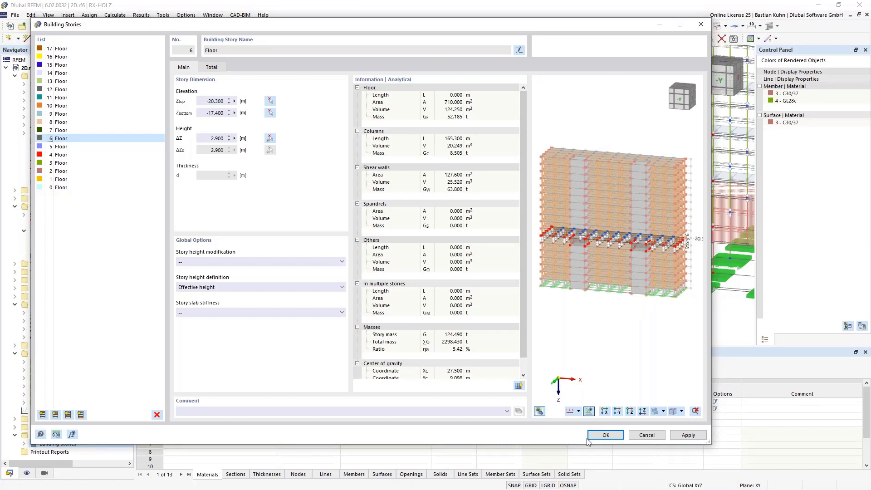
click(606, 436)
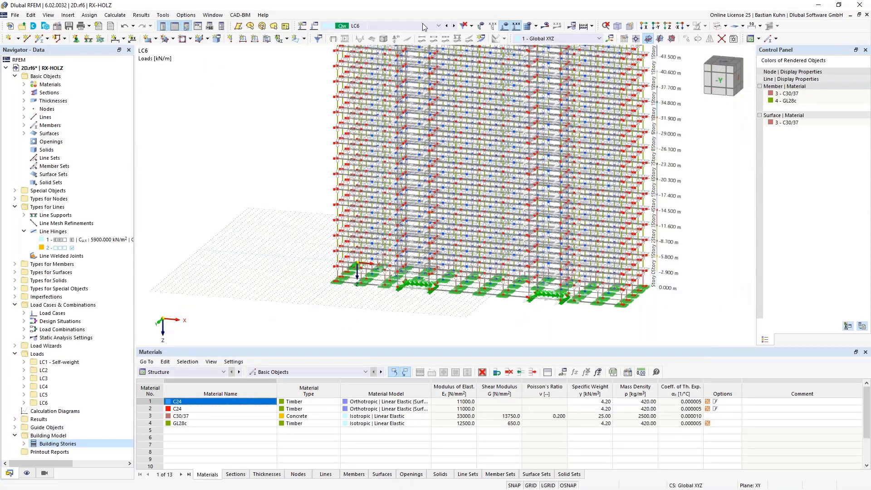
Step: Calculate LC6 and show its static analysis results by stories in an enlarged Story Actions table
click(545, 26)
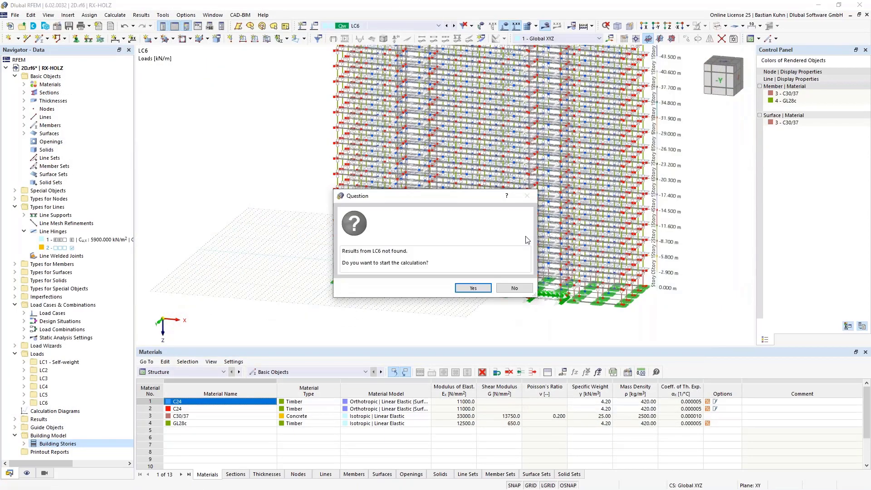
click(467, 289)
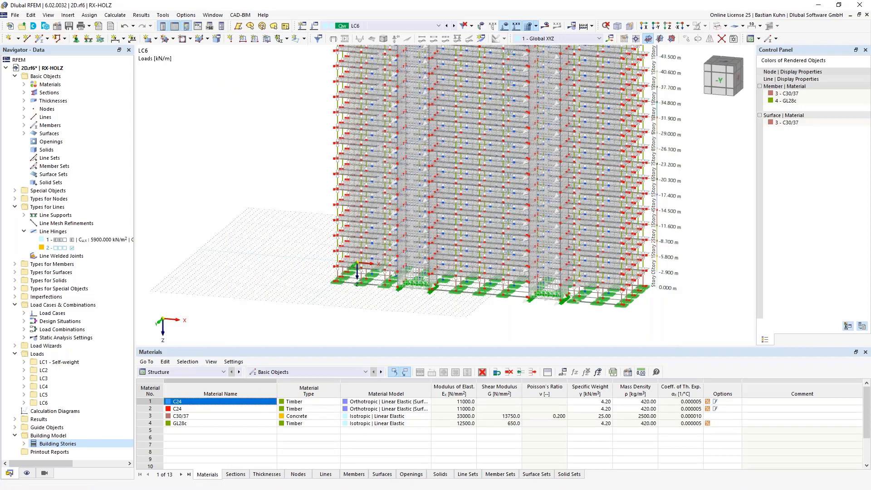
click(223, 372)
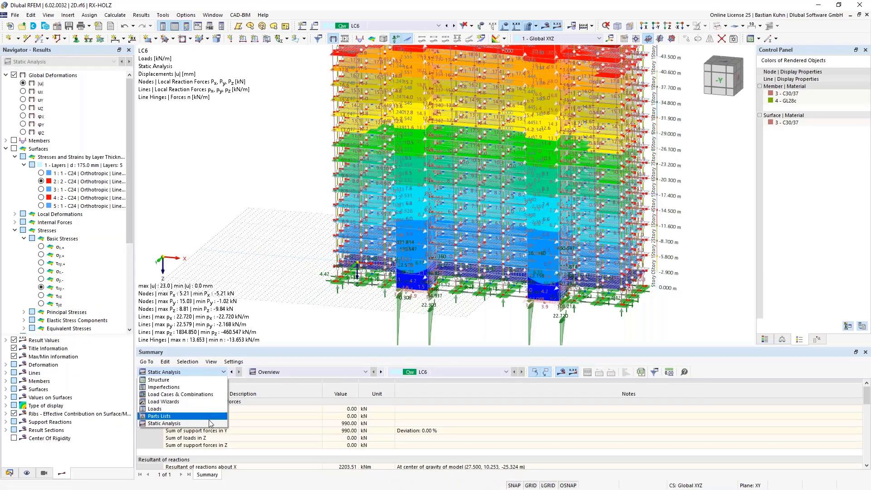
click(210, 422)
click(316, 373)
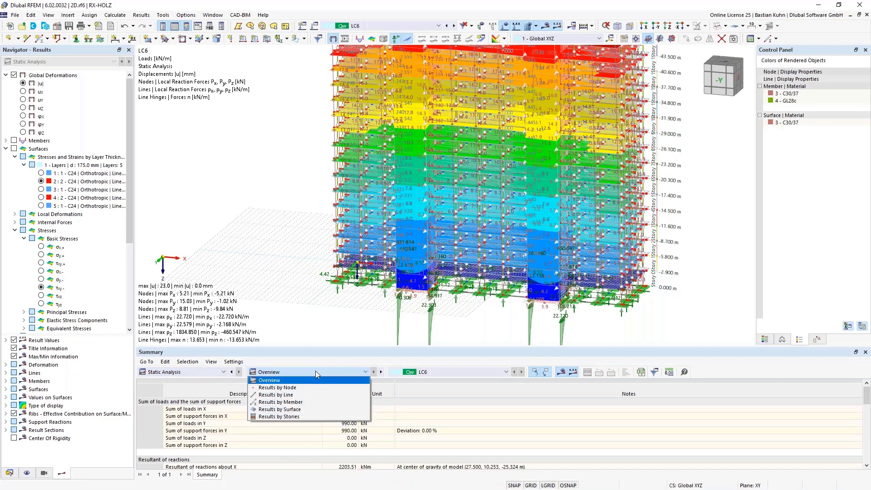
click(310, 416)
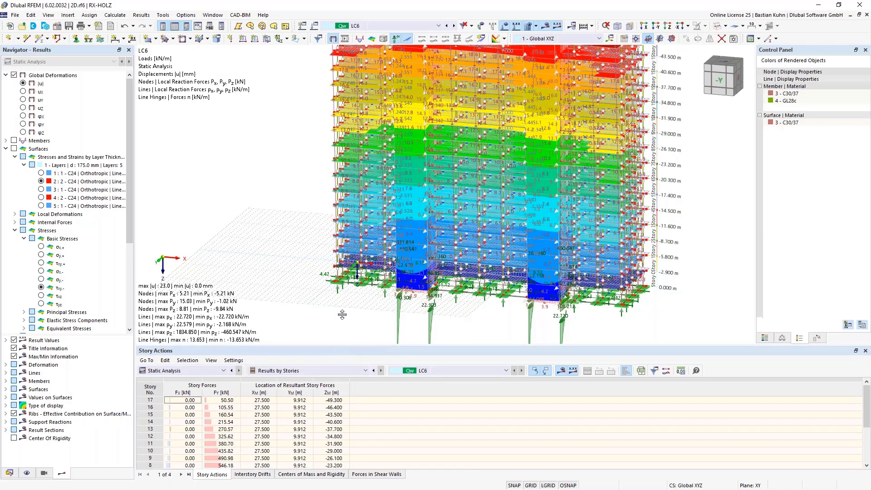
drag(342, 346, 339, 291)
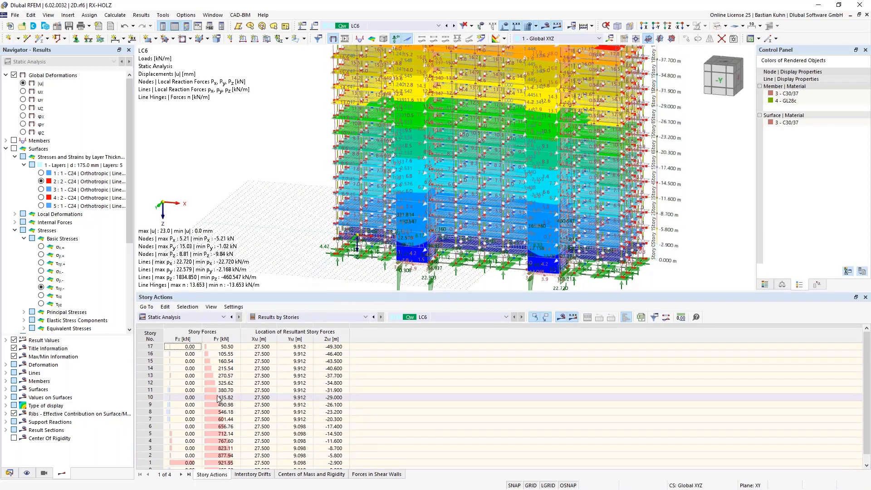
click(222, 354)
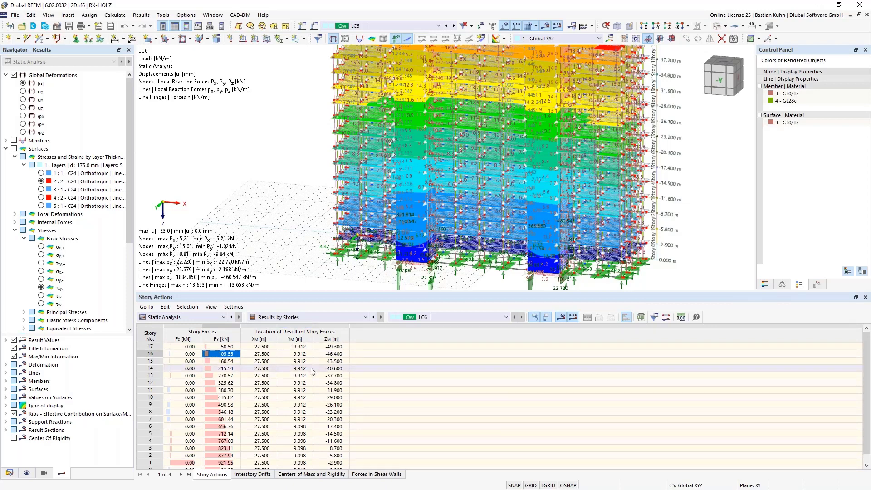
Step: Tick building story 1 - Floor in the model's view visibilities
click(44, 473)
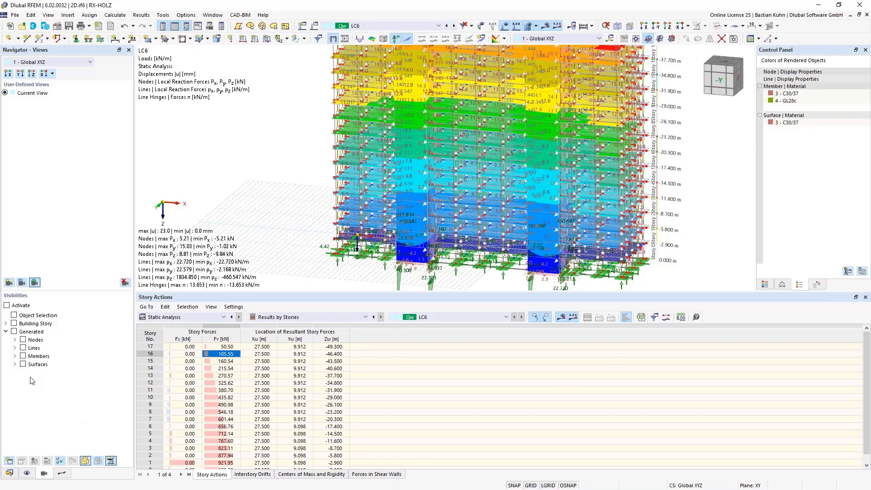
click(7, 324)
drag(127, 360, 127, 424)
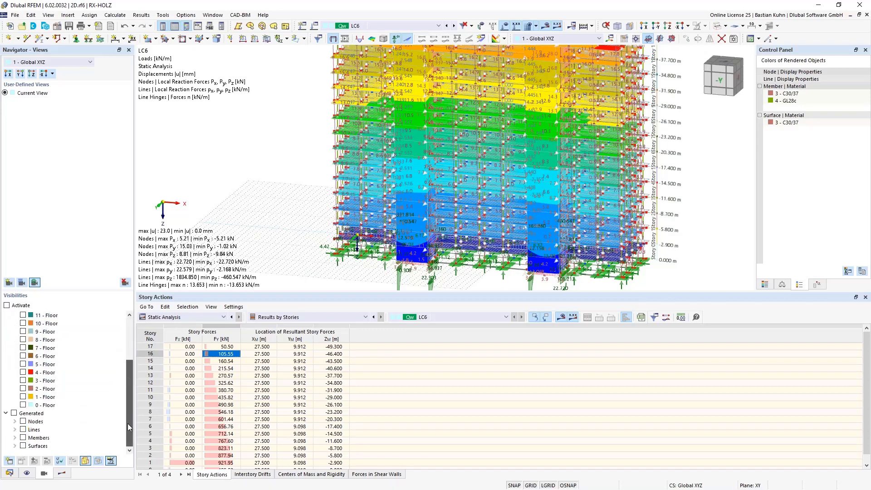
click(27, 397)
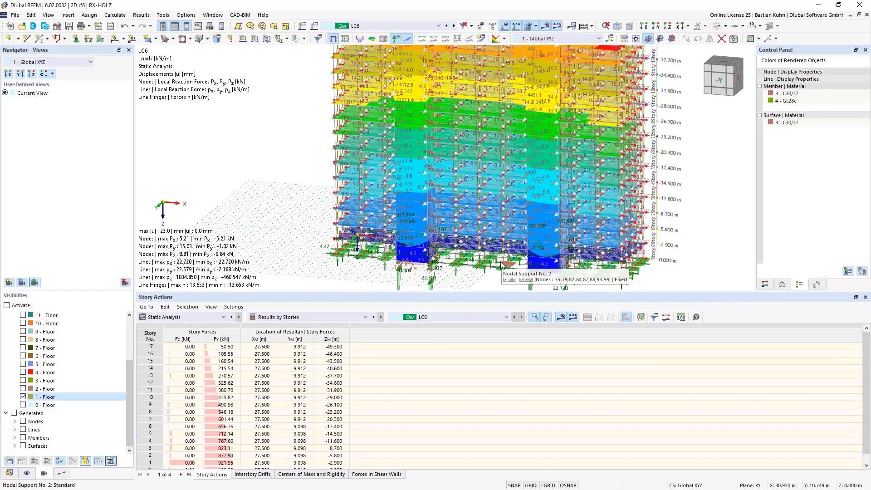
Step: Show the Interstory Drifts results for LC6 and examine the displacements and drifts of all stories
click(252, 474)
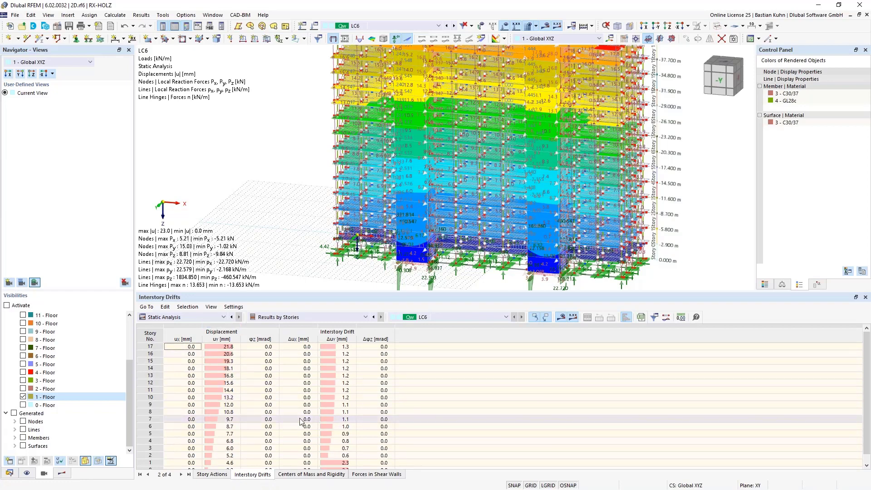
scroll(294, 401, down, 1)
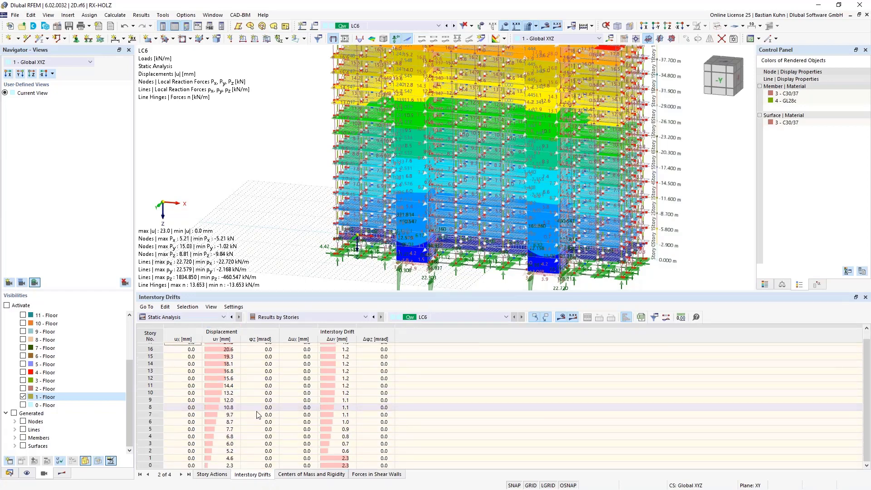
scroll(272, 404, up, 1)
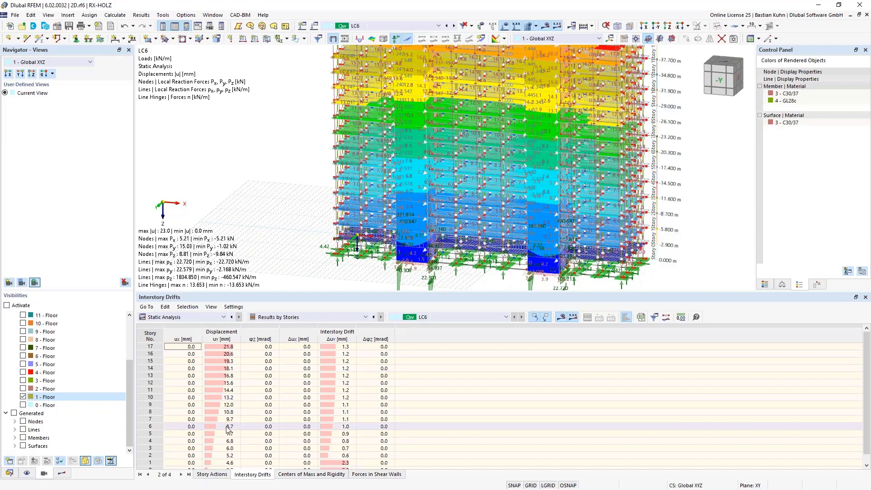
scroll(229, 428, down, 1)
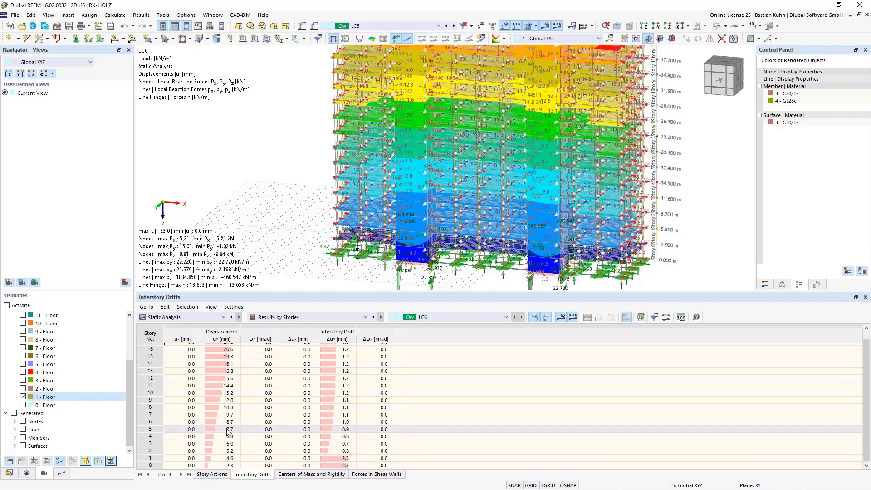
Step: Show the centers of mass and rigidity followed by the shear wall forces by stories, and activate the visibility of 1 - Floor
click(312, 474)
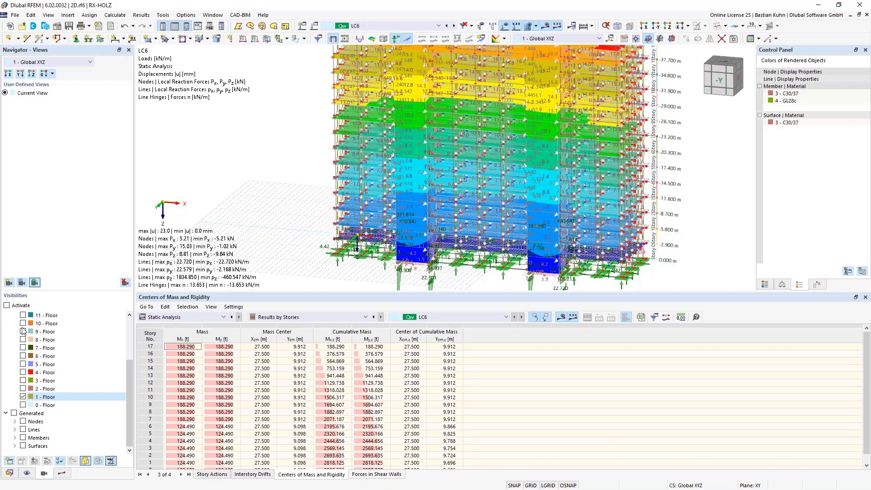
click(12, 307)
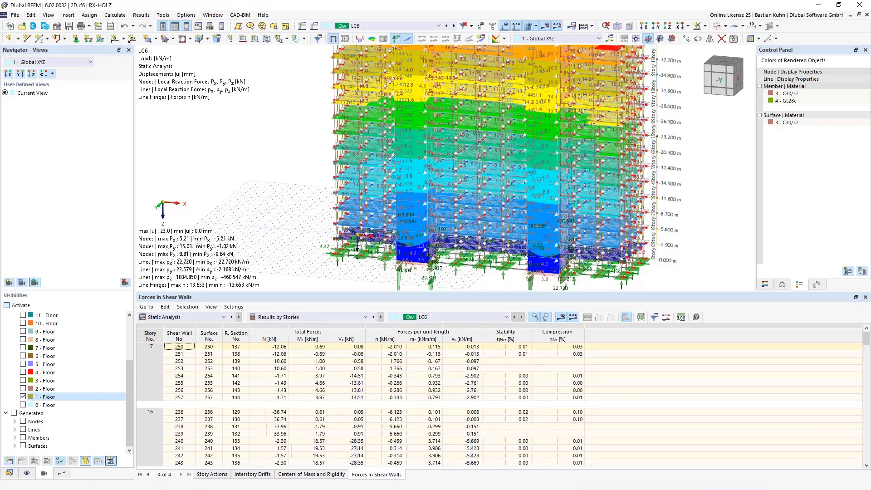
click(7, 305)
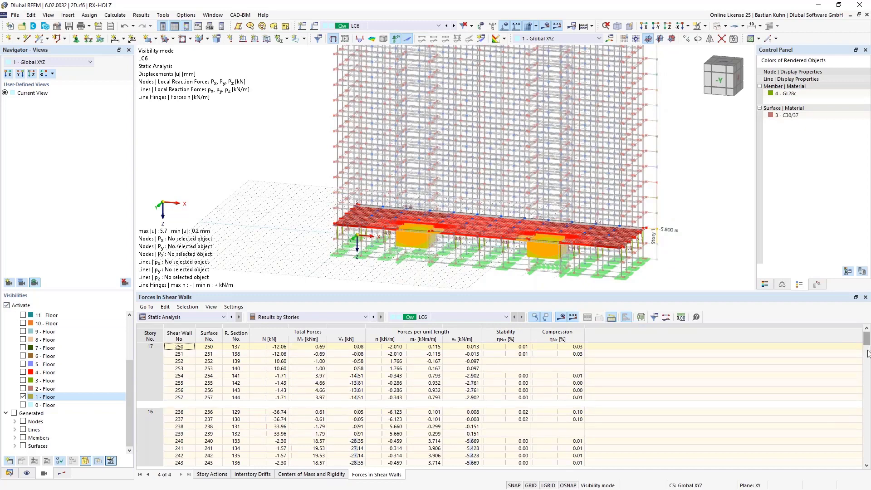
Step: Examine the Forces in Shear Walls table down to stories 4 and 3, and inspect the concrete core walls of story 1 in the model
scroll(867, 399, down, 1)
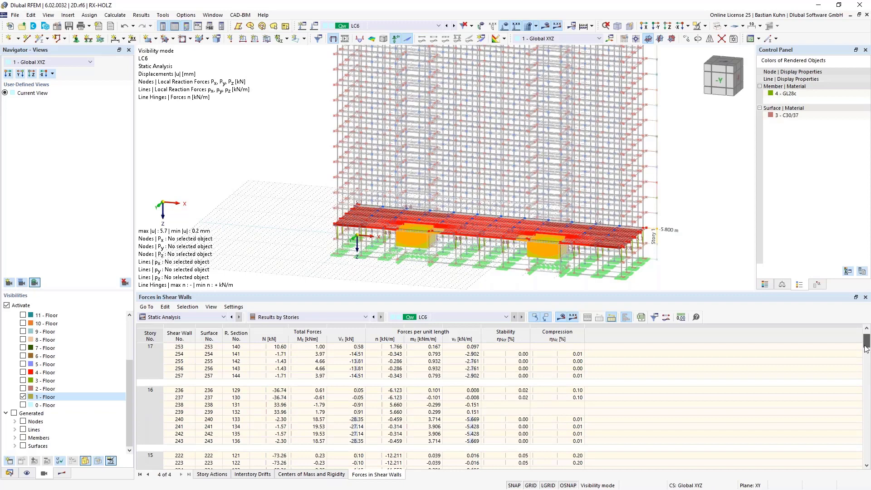
drag(866, 349, 866, 439)
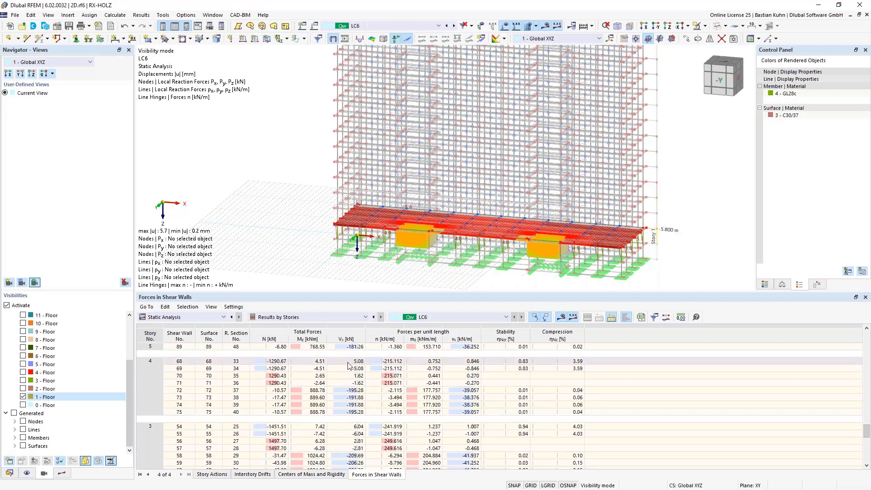
click(351, 391)
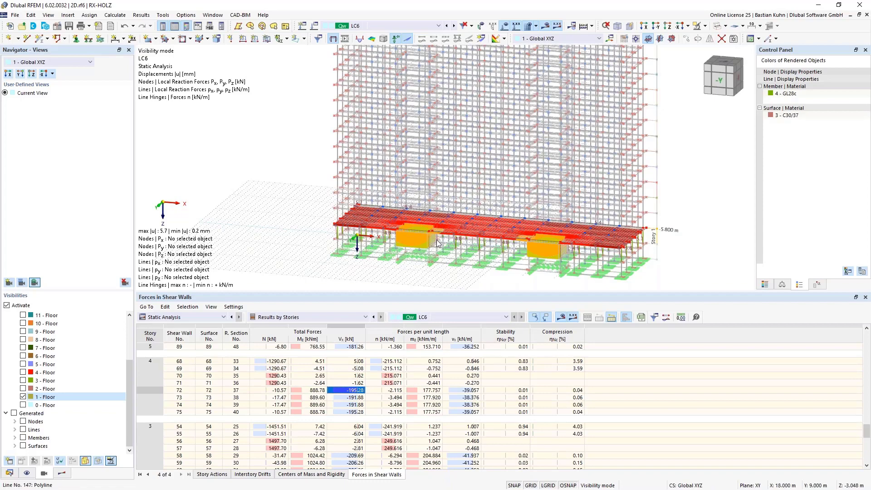
scroll(438, 243, up, 5)
scroll(438, 244, down, 5)
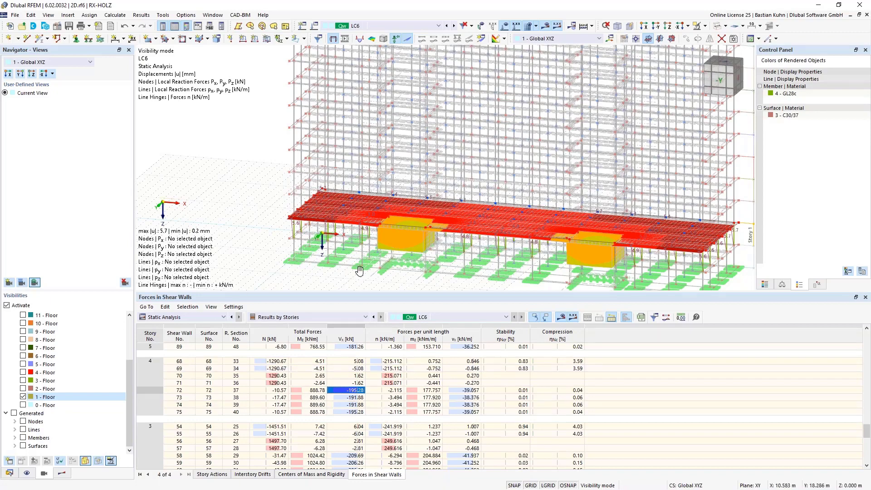
ctrl+middle_drag(359, 270, 405, 180)
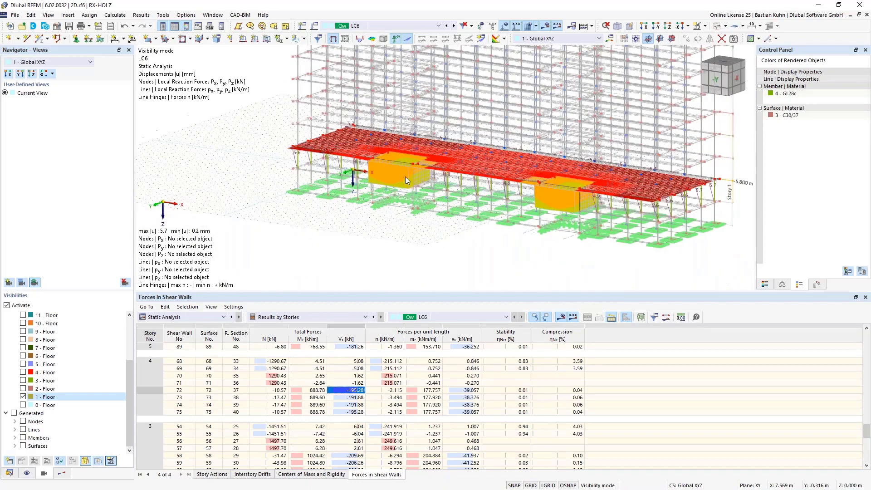
scroll(405, 176, up, 5)
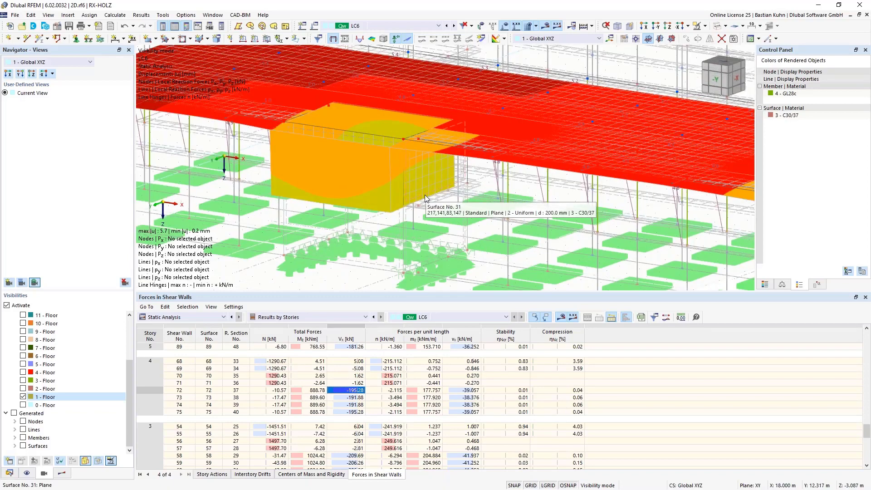
Step: Expand the Result Sections in the static analysis results and select 14 - Story No. 1 | Shear wall No. 31
click(63, 474)
drag(130, 229, 142, 338)
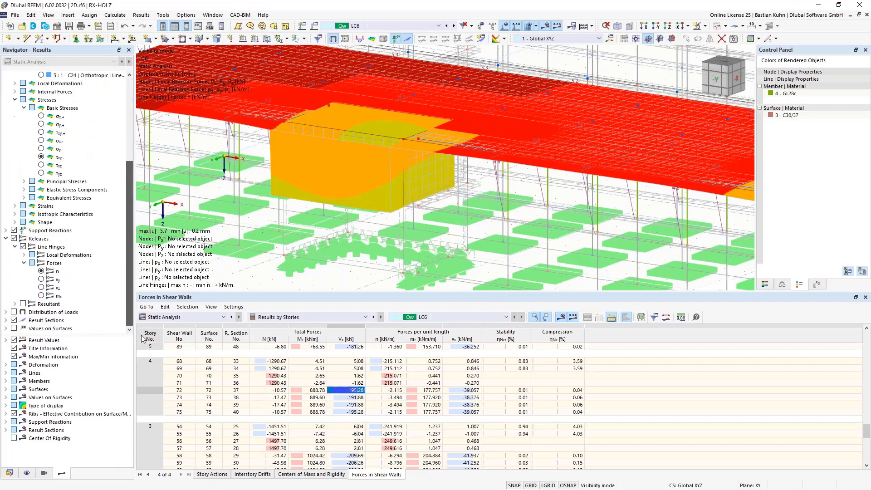
click(6, 320)
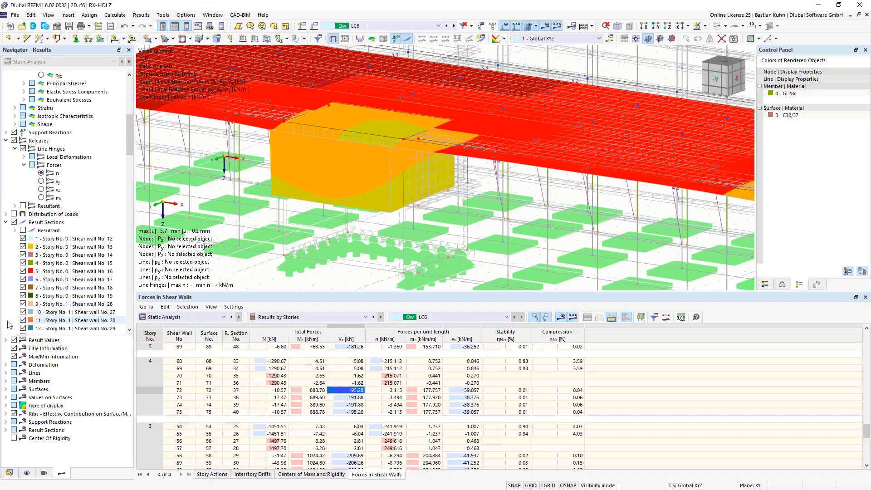
scroll(8, 324, down, 1)
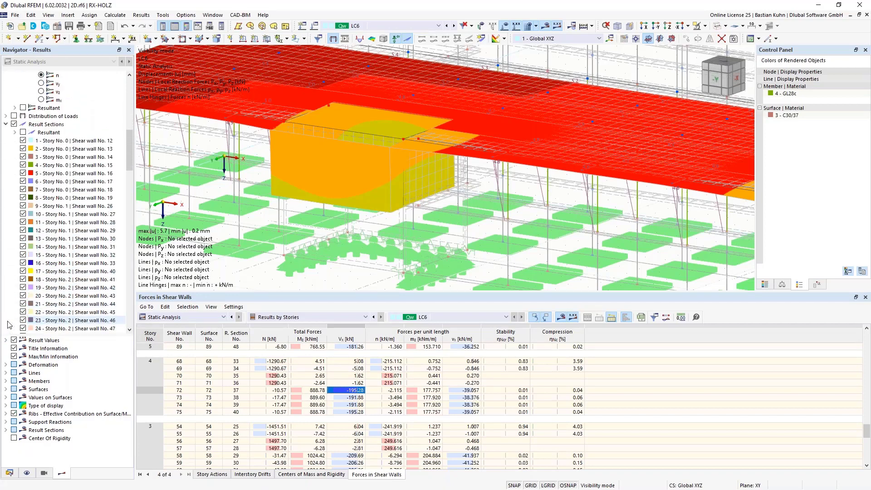
click(81, 248)
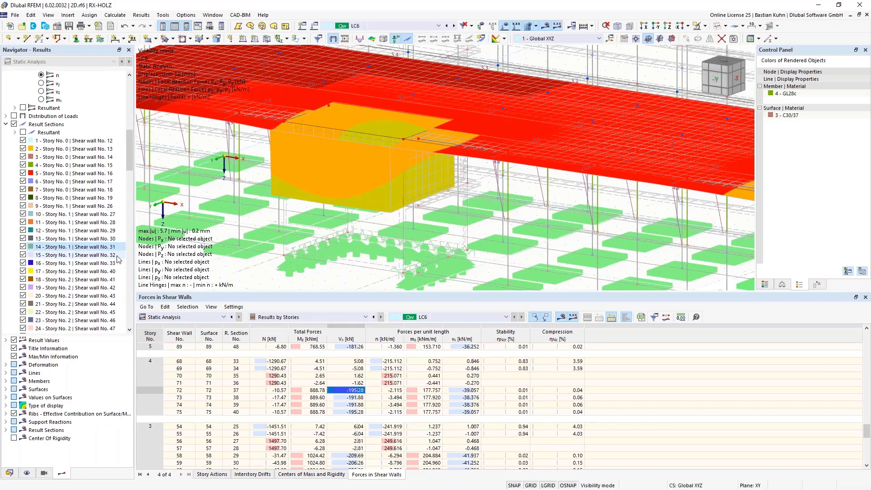
Step: Limit the visibility to shear wall No. 31 of the story 1 core and its related objects
scroll(443, 200, up, 2)
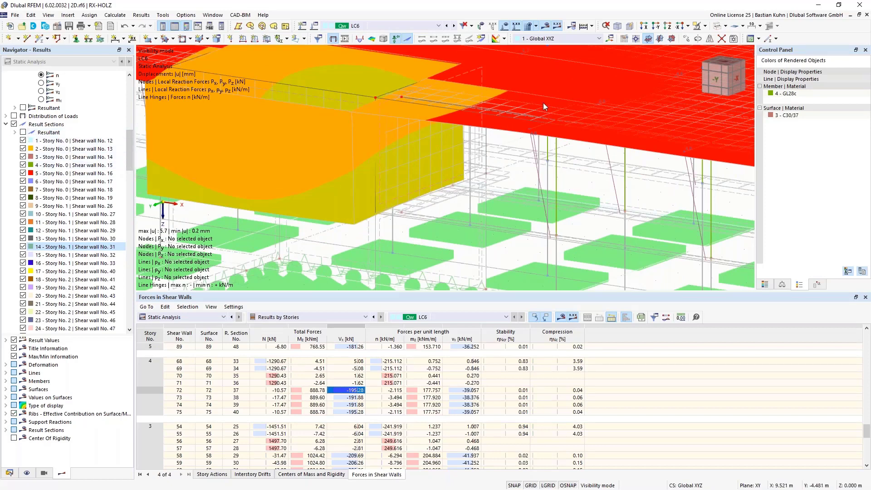
click(705, 26)
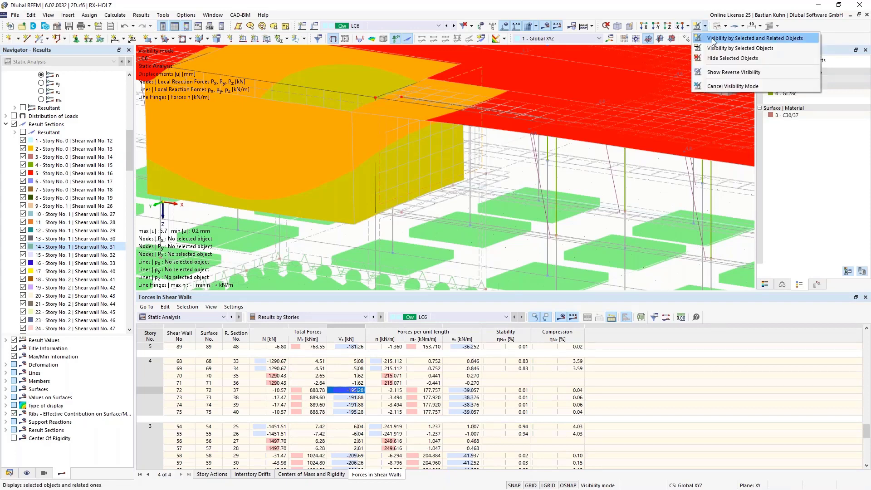
click(712, 41)
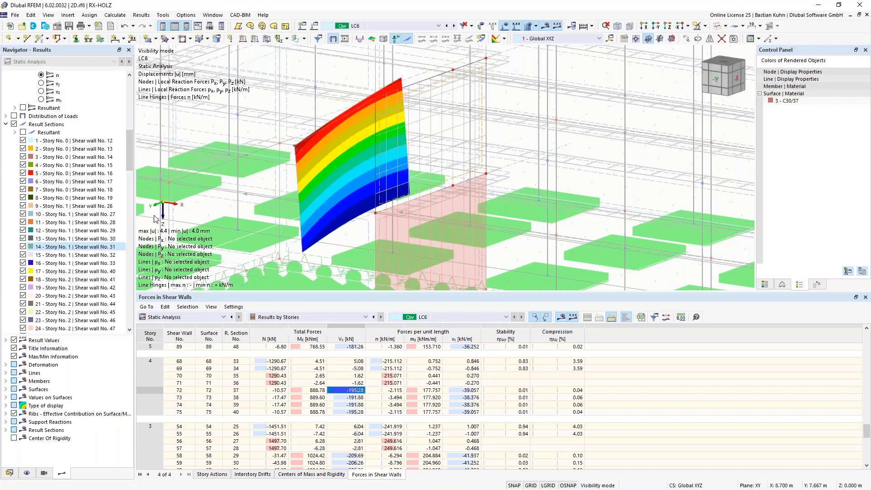
Step: Display the resultant of the result sections with only the Py component, hiding Px and Pz
click(23, 132)
scroll(576, 168, down, 3)
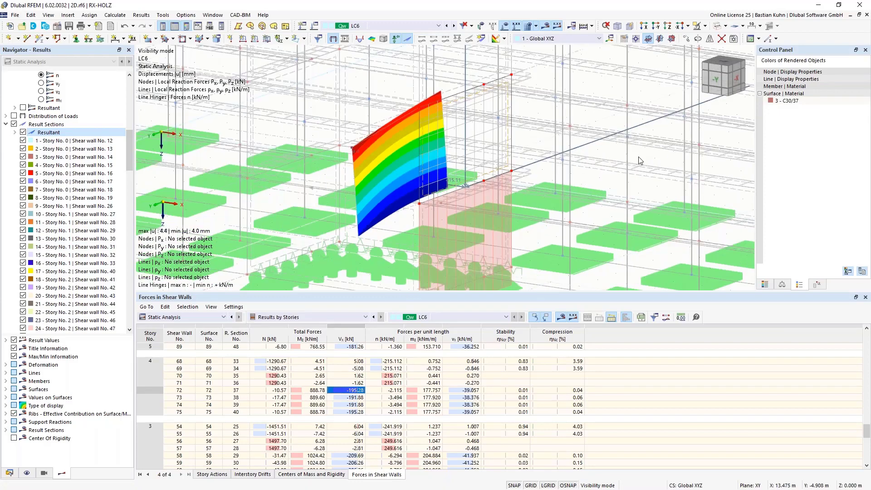
scroll(539, 175, up, 5)
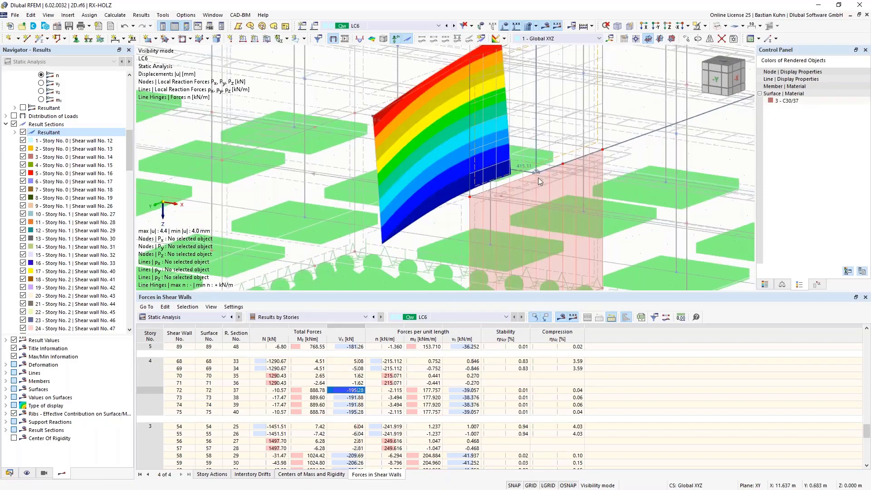
scroll(556, 178, down, 3)
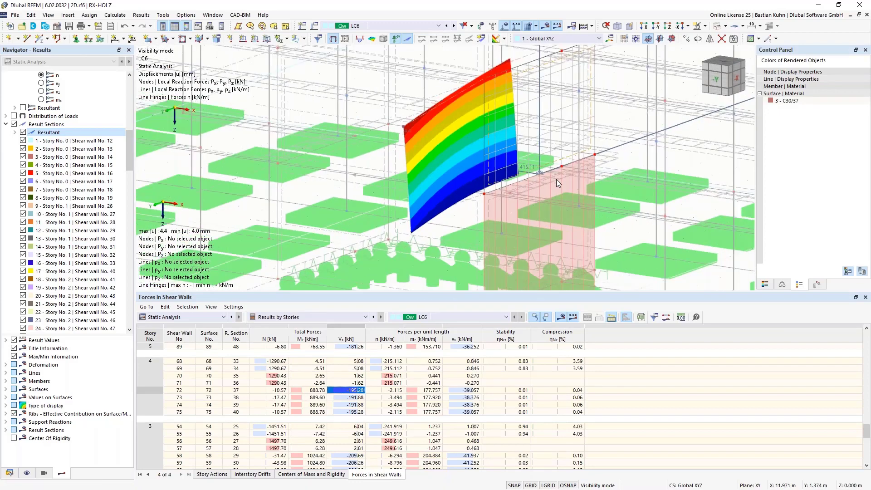
click(15, 131)
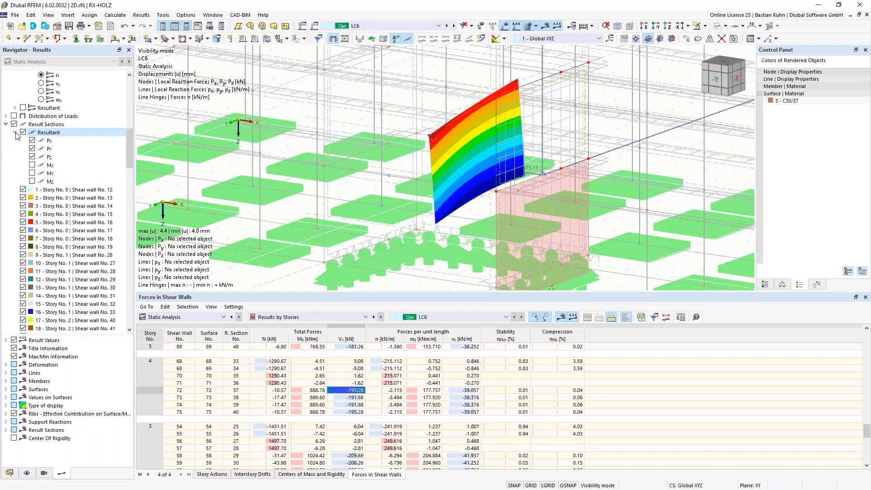
click(32, 157)
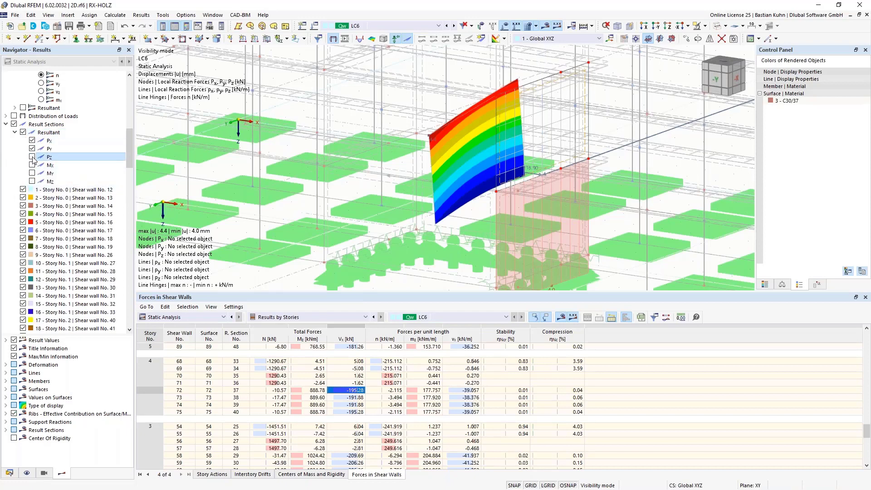
click(32, 140)
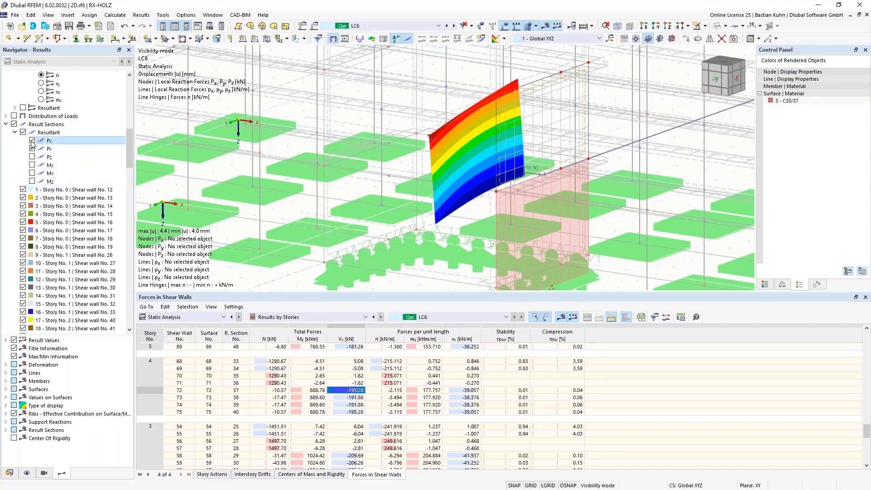
scroll(443, 178, down, 4)
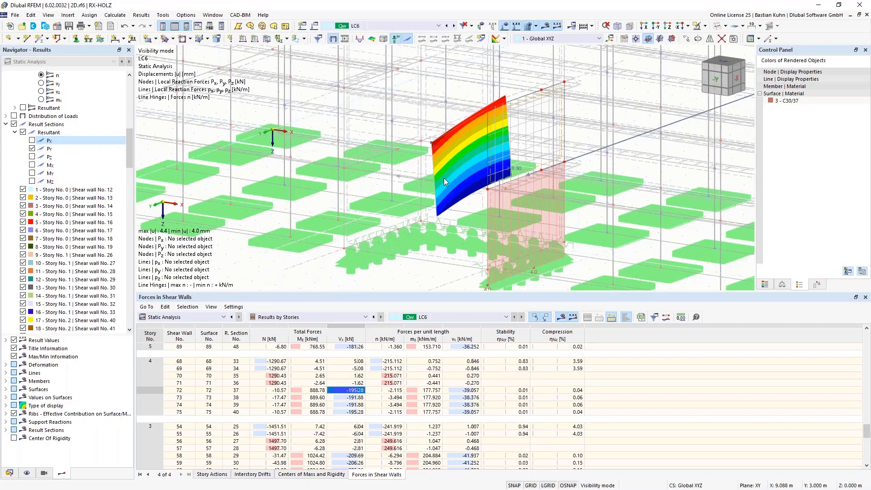
drag(129, 149, 126, 96)
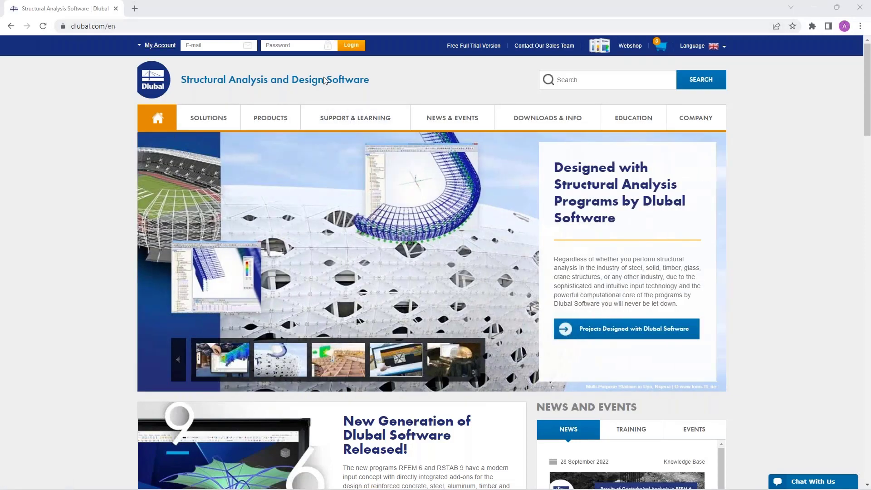
Step: On the Dlubal website in the browser, open the webinar "Analysis of Multilayer Surfaces and Application of Building Models in RFEM 6"
mouse_move(446, 119)
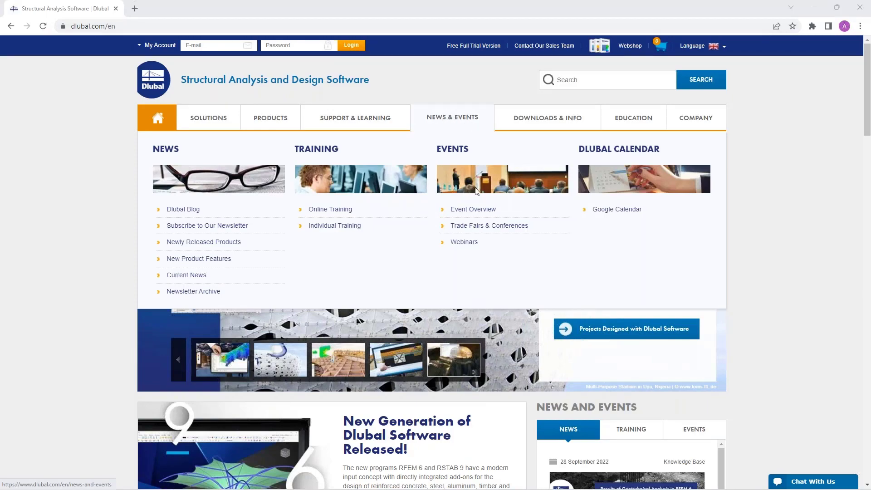
click(464, 243)
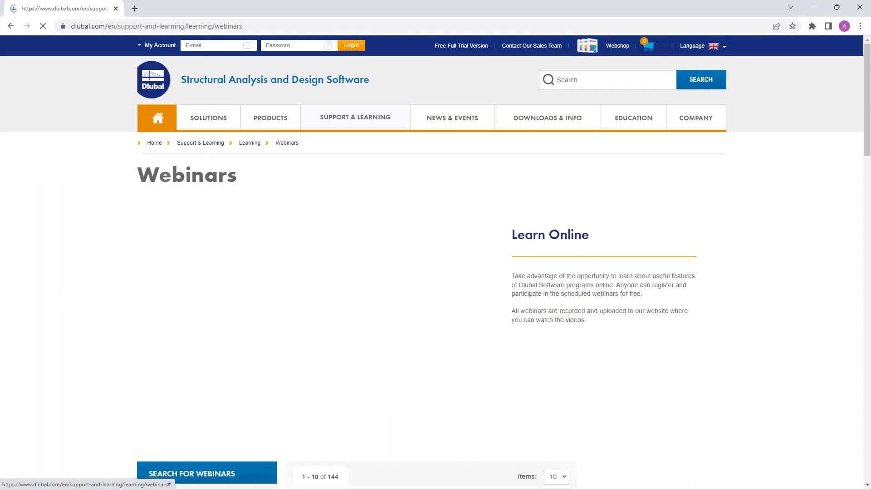
scroll(461, 250, down, 6)
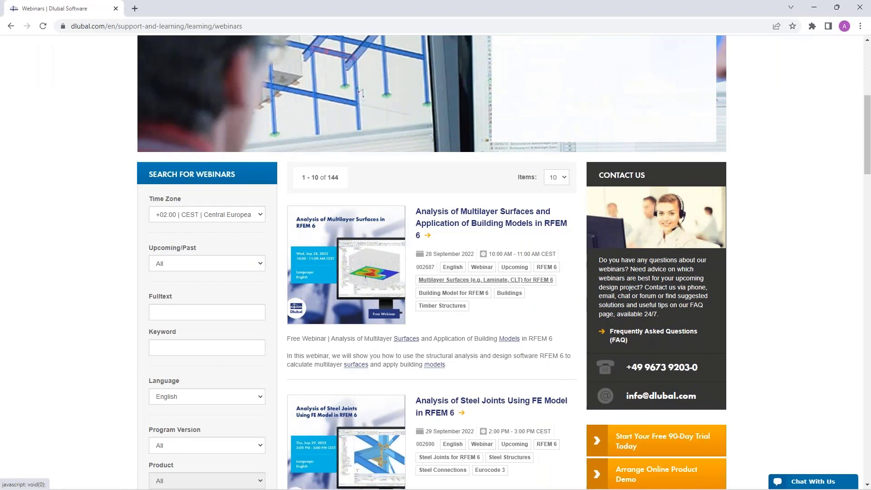
scroll(485, 279, down, 3)
scroll(485, 280, up, 2)
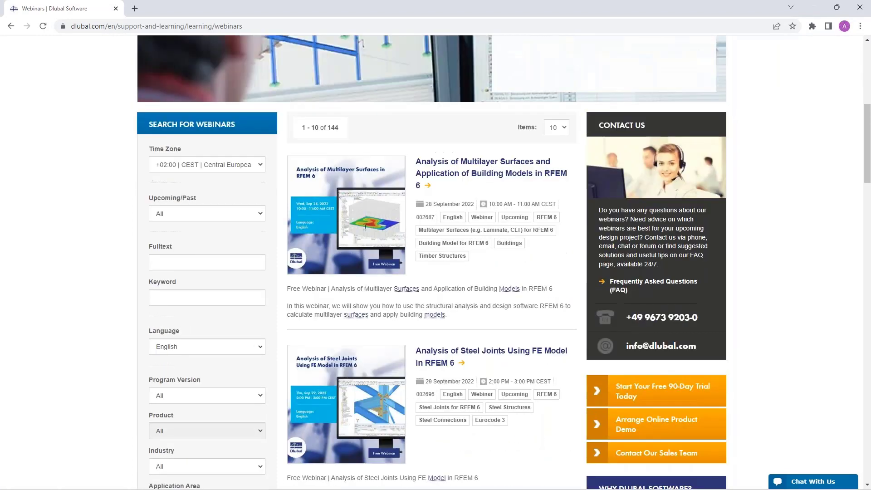
click(460, 172)
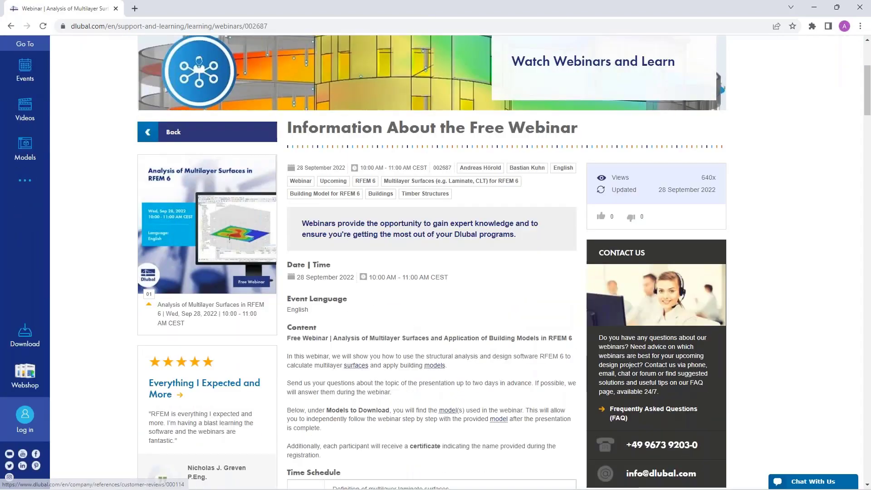
Step: Look through the webinar page's information, recommended events and Models to Download, including the High-Rise Building
scroll(383, 377, down, 15)
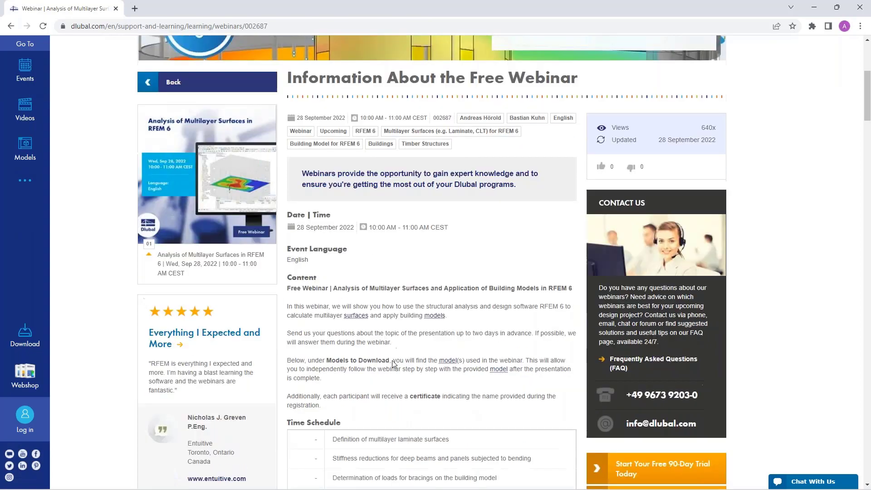
scroll(393, 360, down, 18)
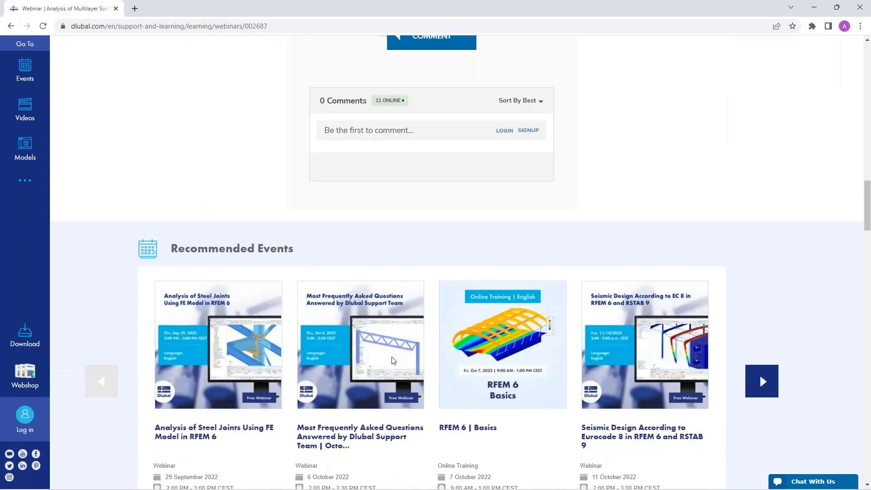
scroll(224, 305, down, 1)
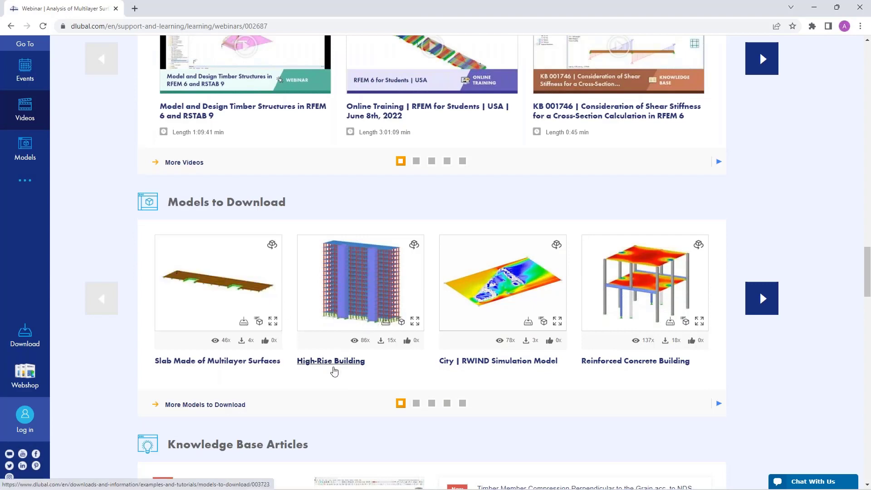
scroll(334, 370, up, 15)
scroll(335, 368, up, 20)
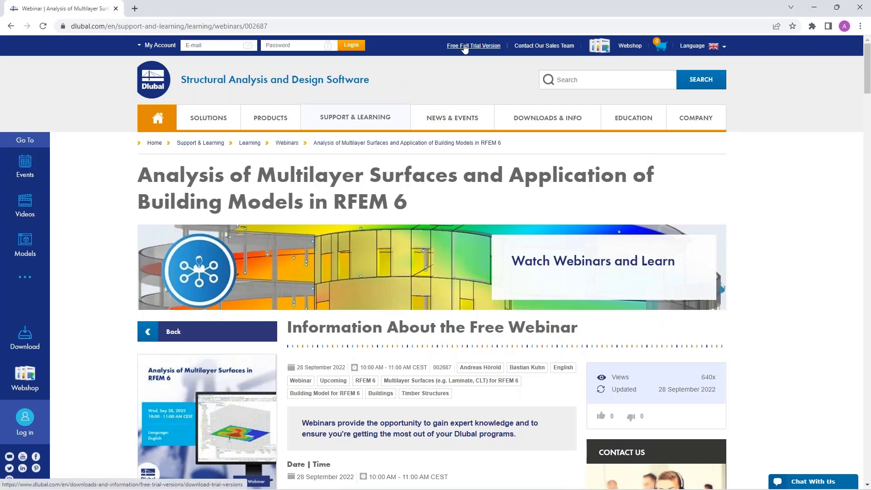
Step: Open the Free Full Trial Version page and examine the RFEM 6, RSTAB 9, RSECTION 1 and RWIND 2 trial downloads
click(466, 48)
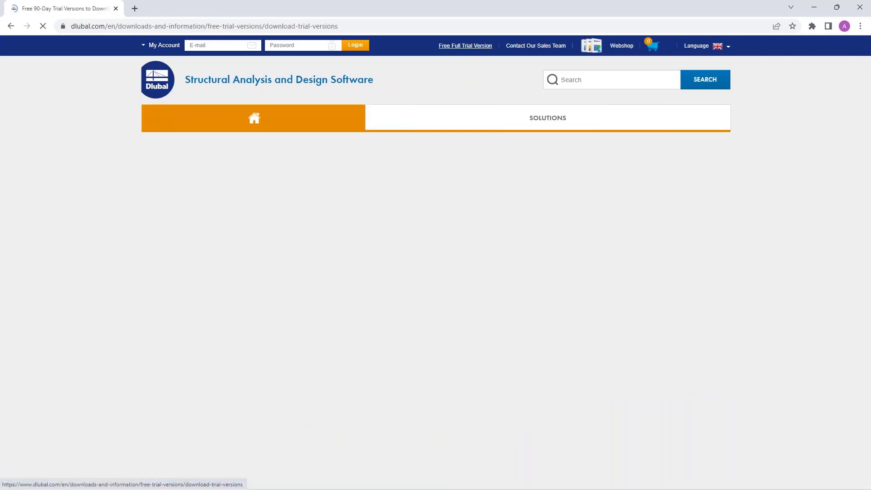
scroll(177, 232, down, 1)
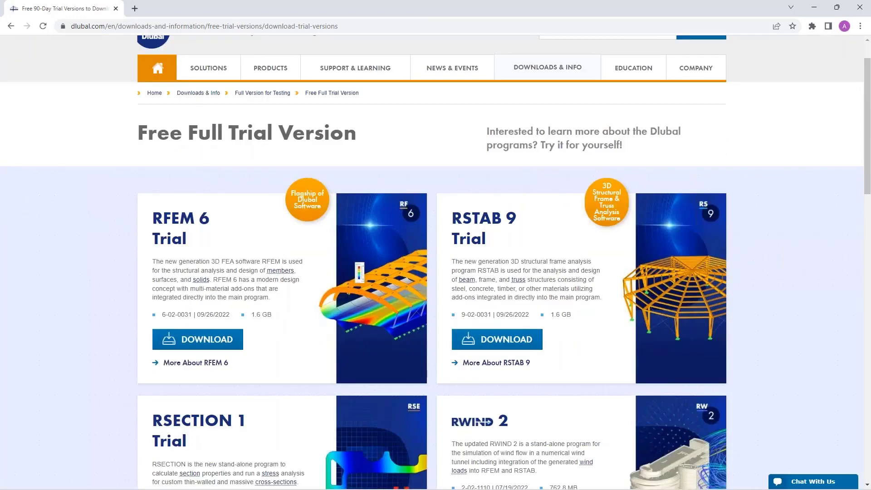
scroll(158, 207, down, 1)
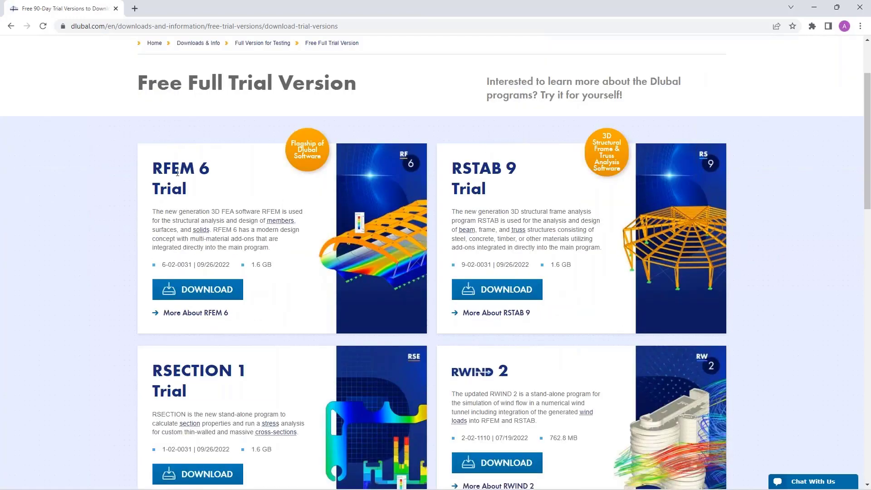
scroll(503, 214, down, 1)
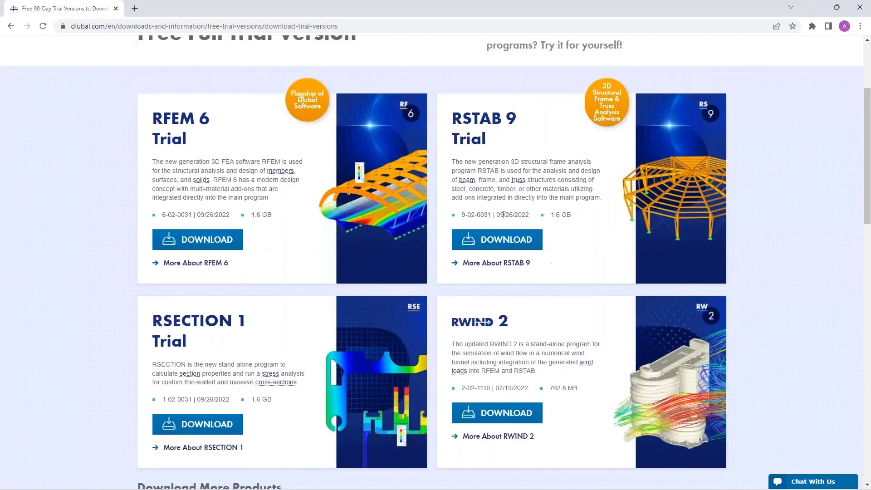
scroll(503, 214, down, 1)
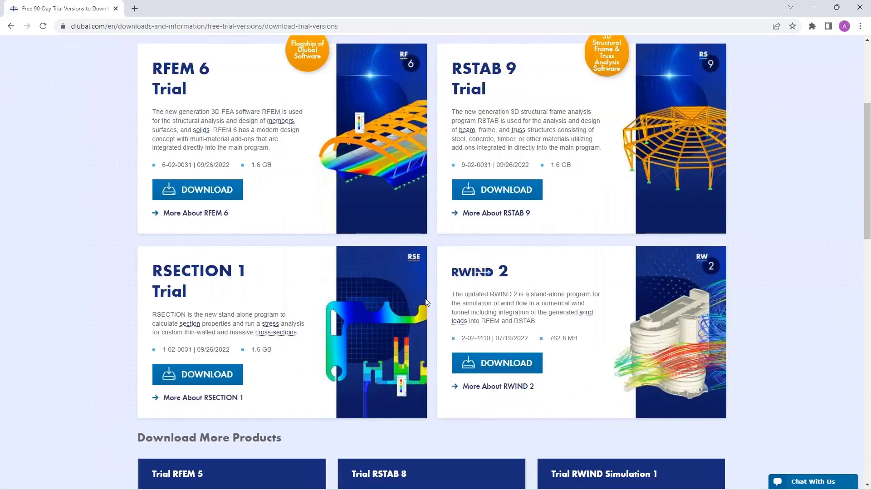
scroll(313, 306, up, 4)
scroll(314, 307, down, 2)
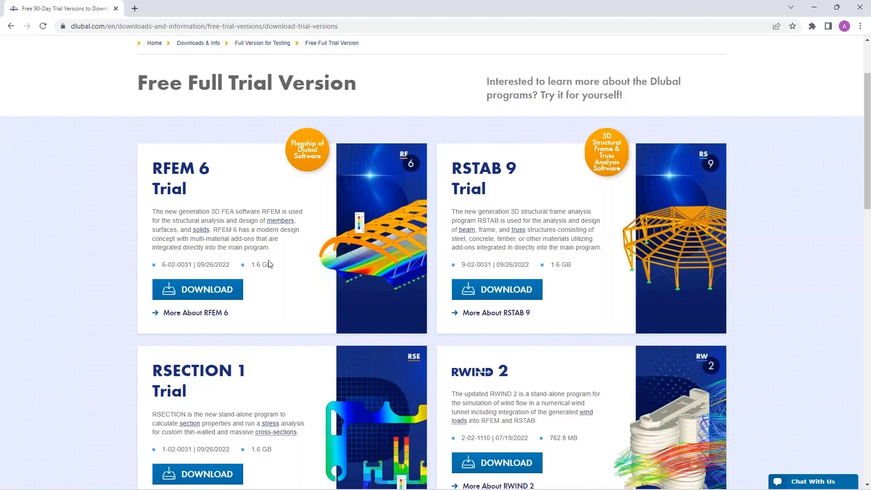
scroll(270, 265, up, 1)
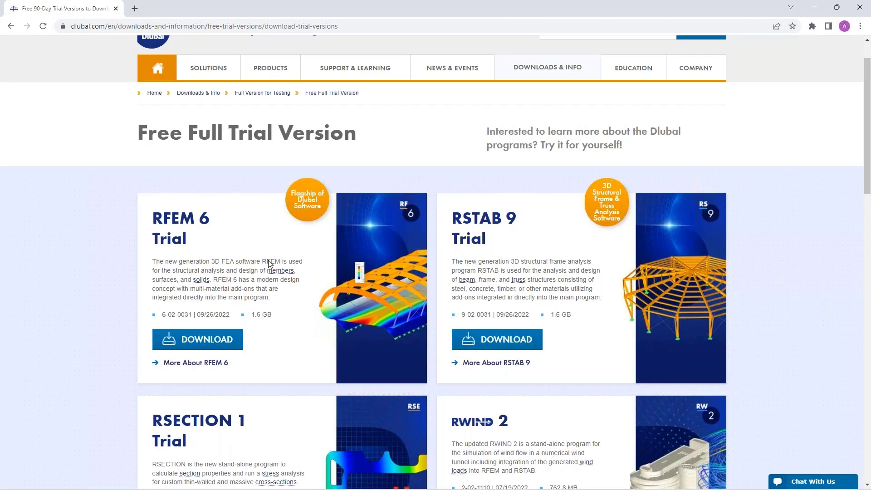